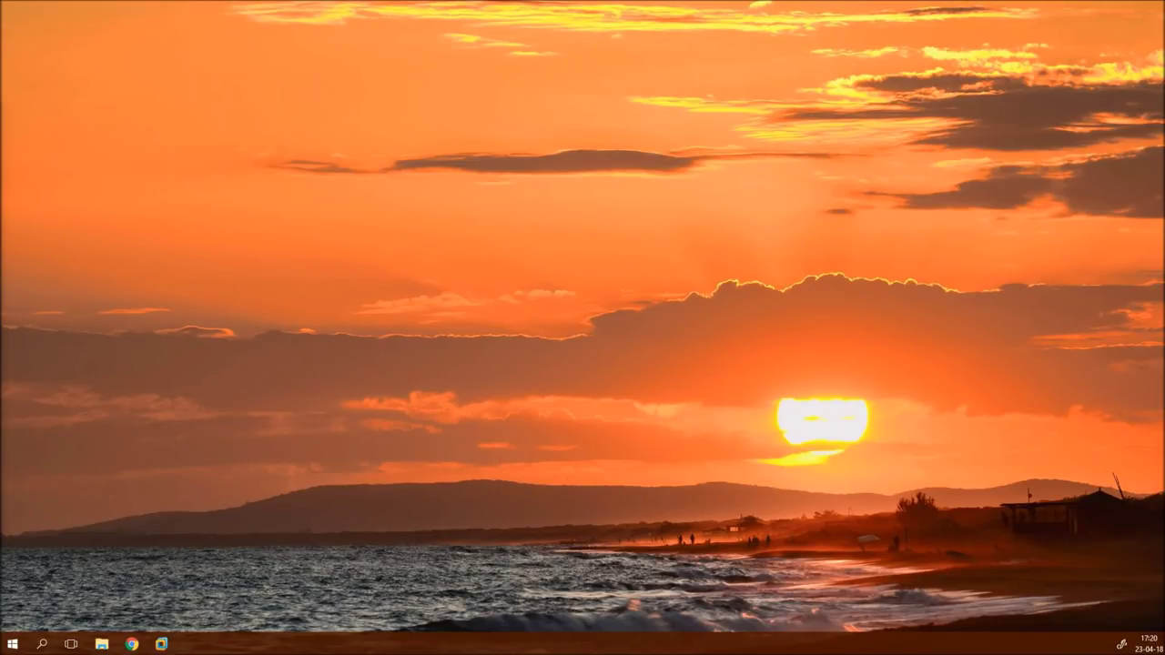
- Bring the DistroWatch home page forward in Chrome and scroll to the AV Linux 2018.4.12 news
left_click(132, 644)
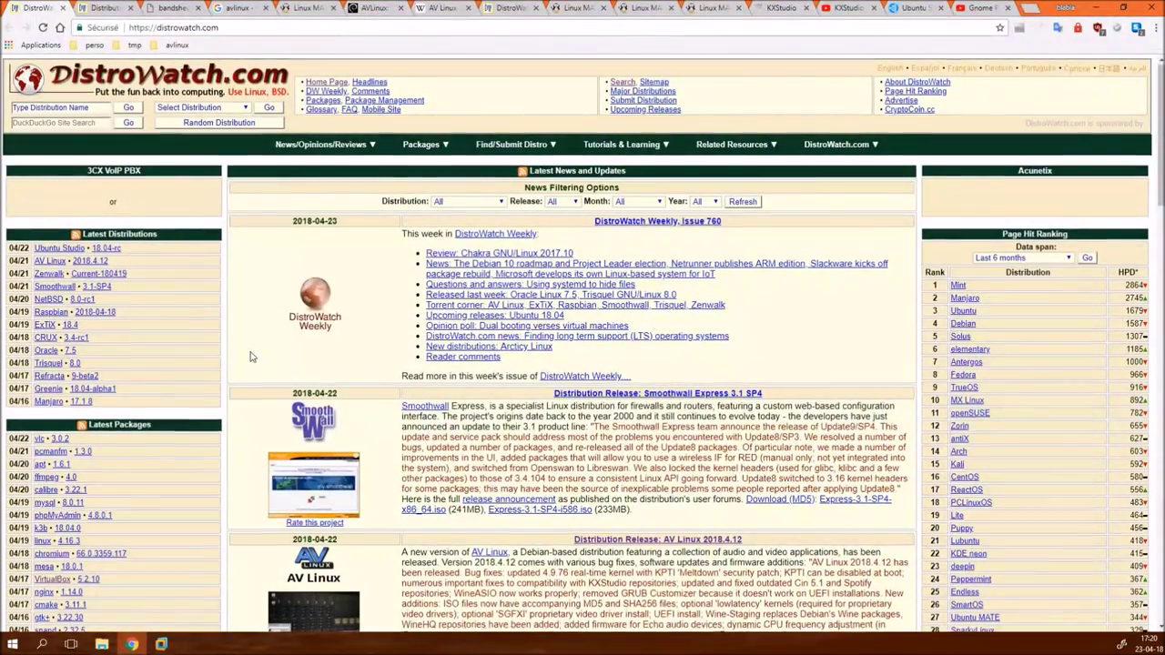
scroll(252, 357, "down", 2)
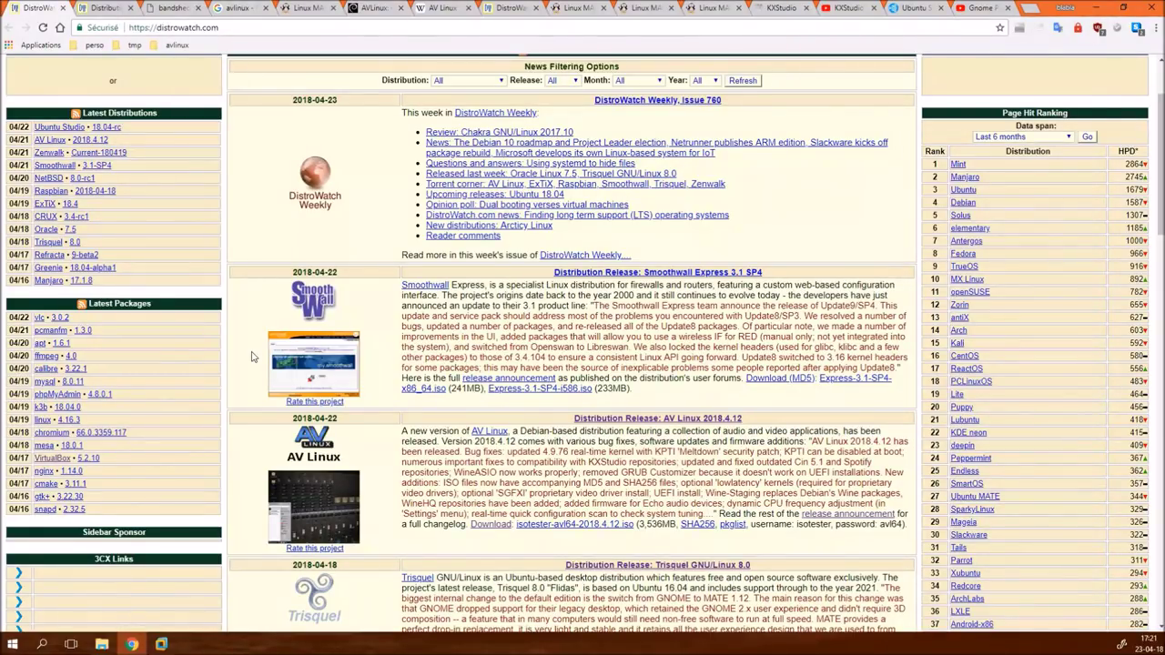
- View the KXStudio and Gnome Pie YouTube video tabs, then return to the DistroWatch front page
left_click(849, 11)
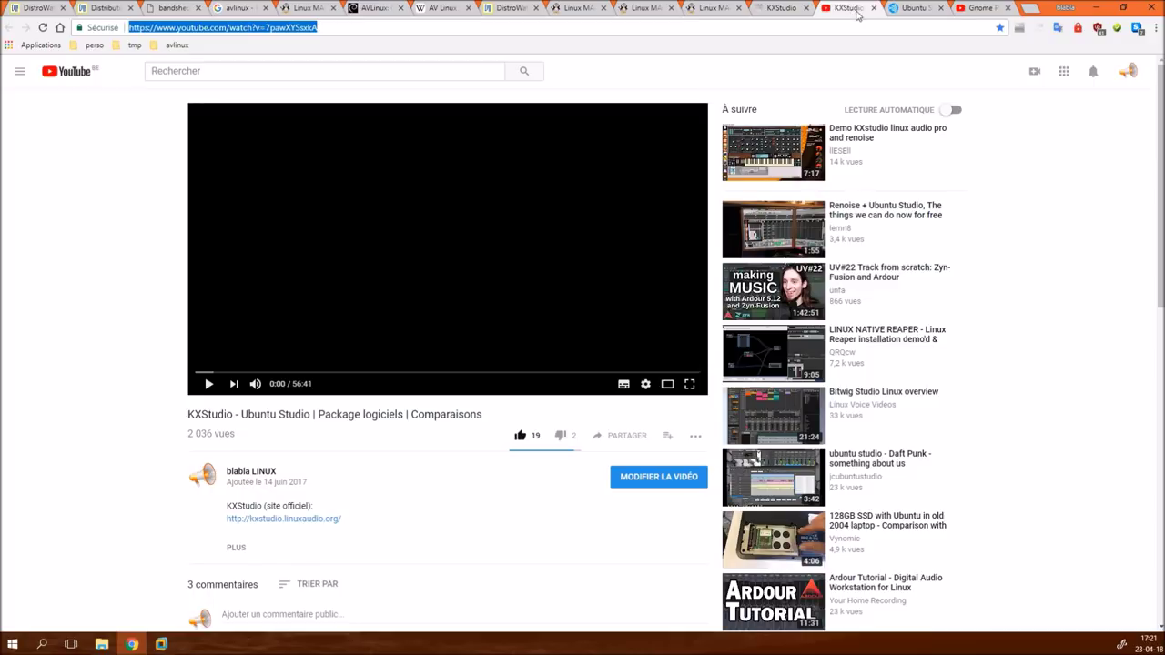
left_click(980, 11)
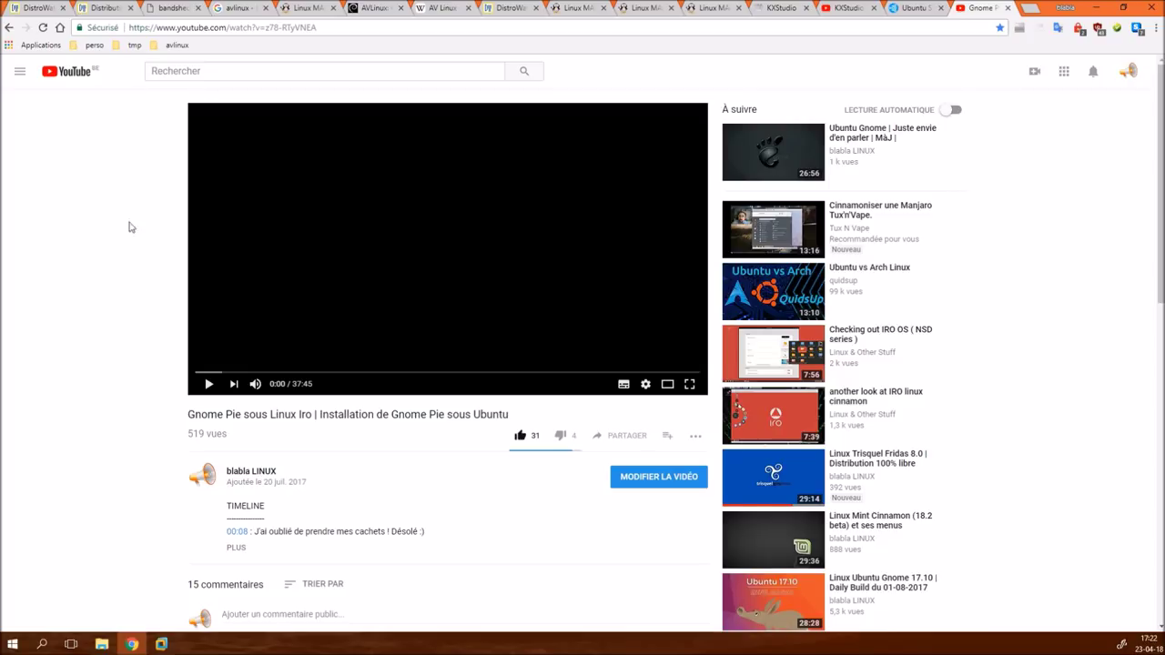
left_click(44, 8)
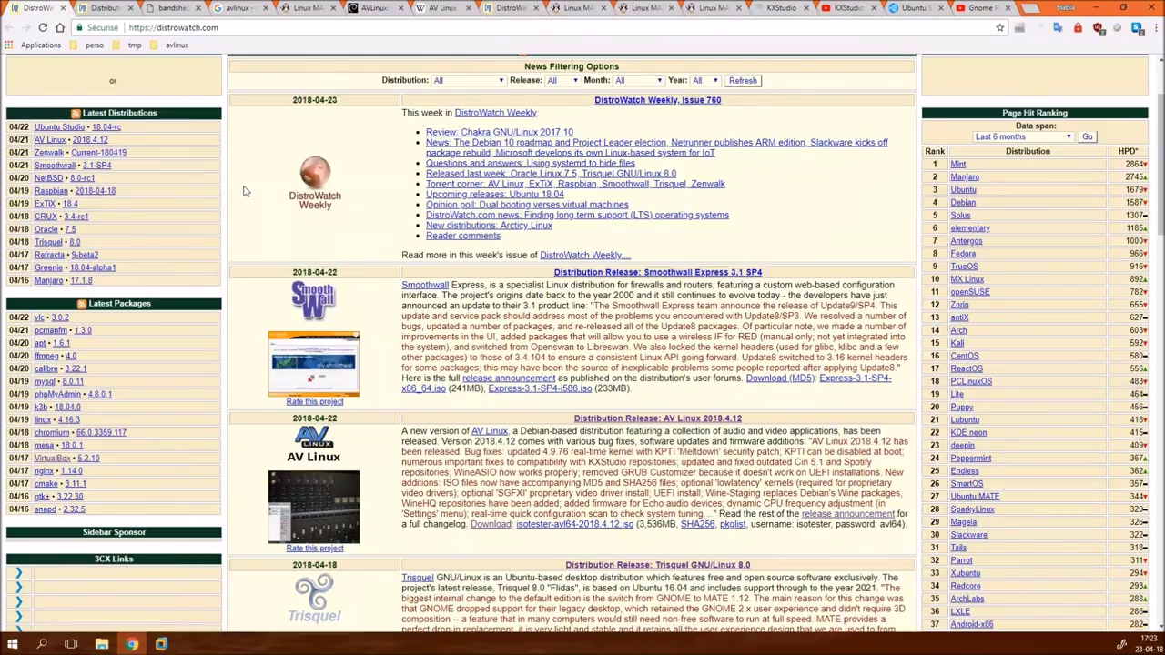
- Switch to the LinuxMAO 'Le noyau Linux' kernel article tab
left_click(642, 11)
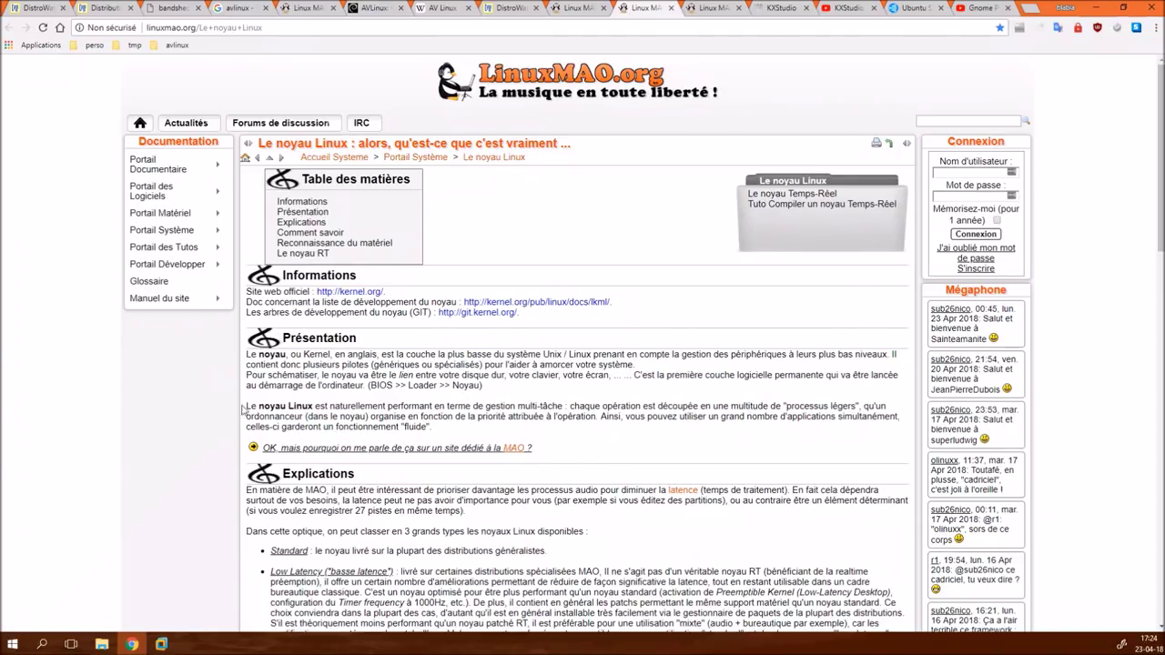
- Scroll through the kernel types article, then switch to the bandshed.net home page
scroll(170, 491, "down", 2)
scroll(168, 491, "down", 1)
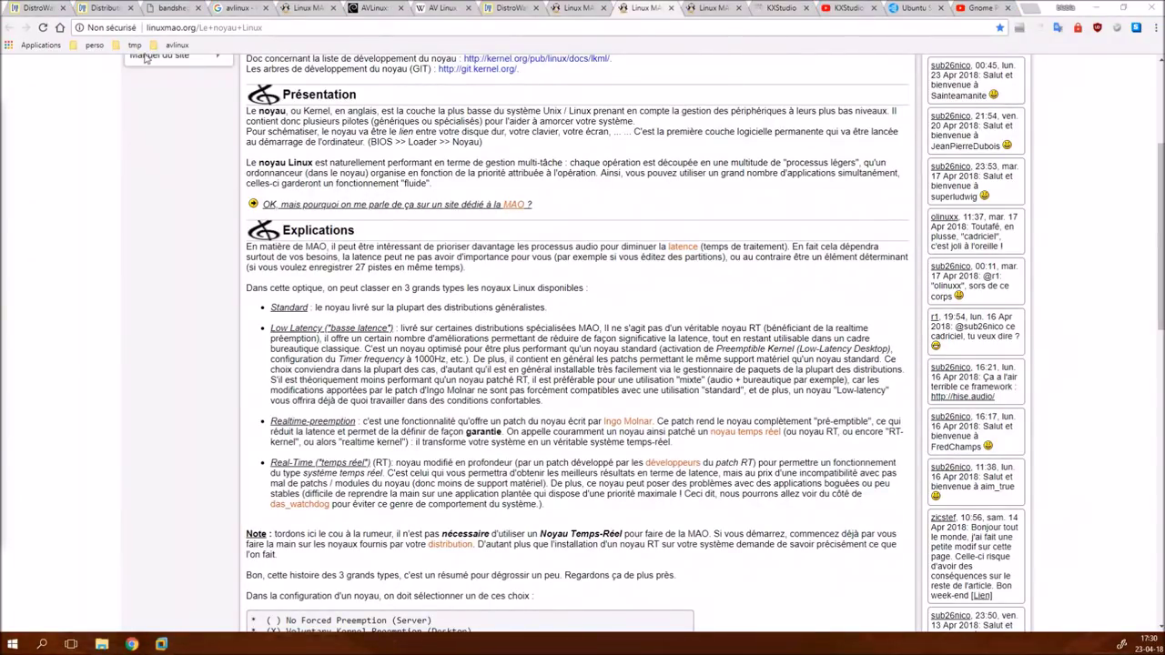
left_click(176, 10)
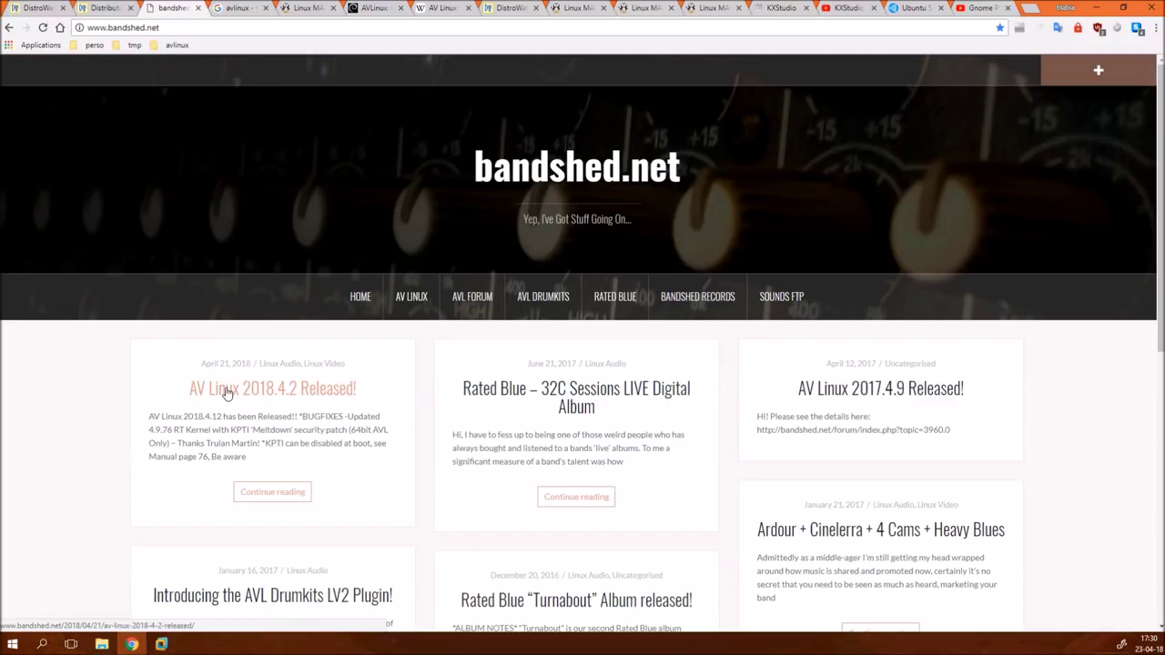
- Open the 'AV Linux 2018.4.2 Released!' post, briefly revisiting the LinuxMAO kernel article
left_click(246, 493)
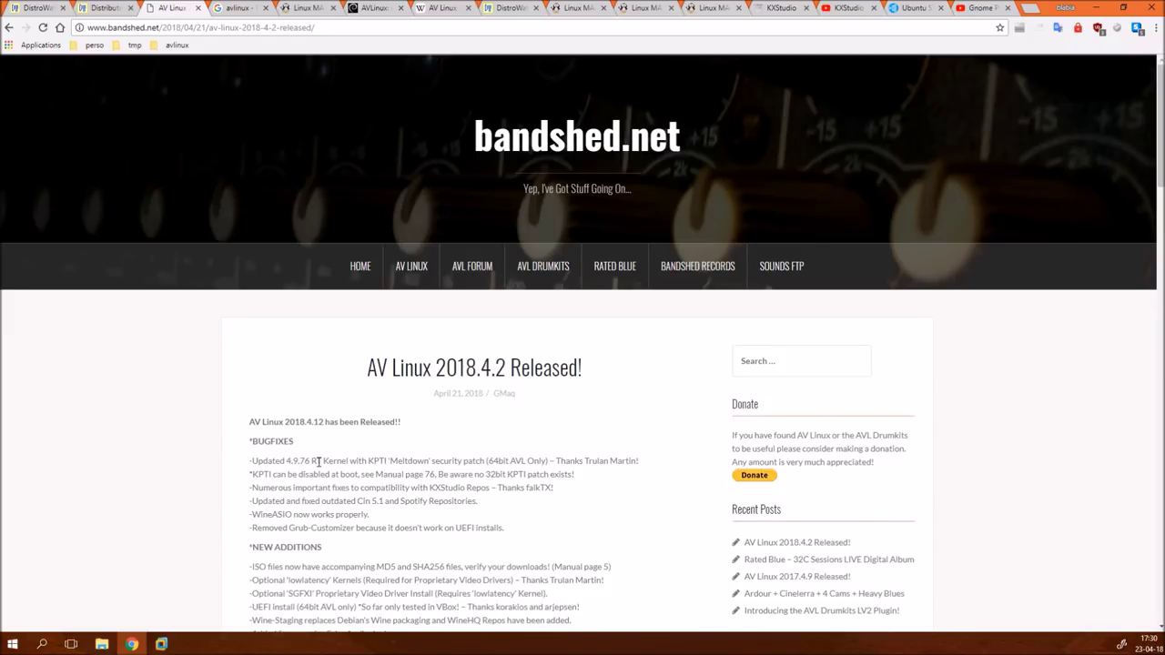
left_click(652, 11)
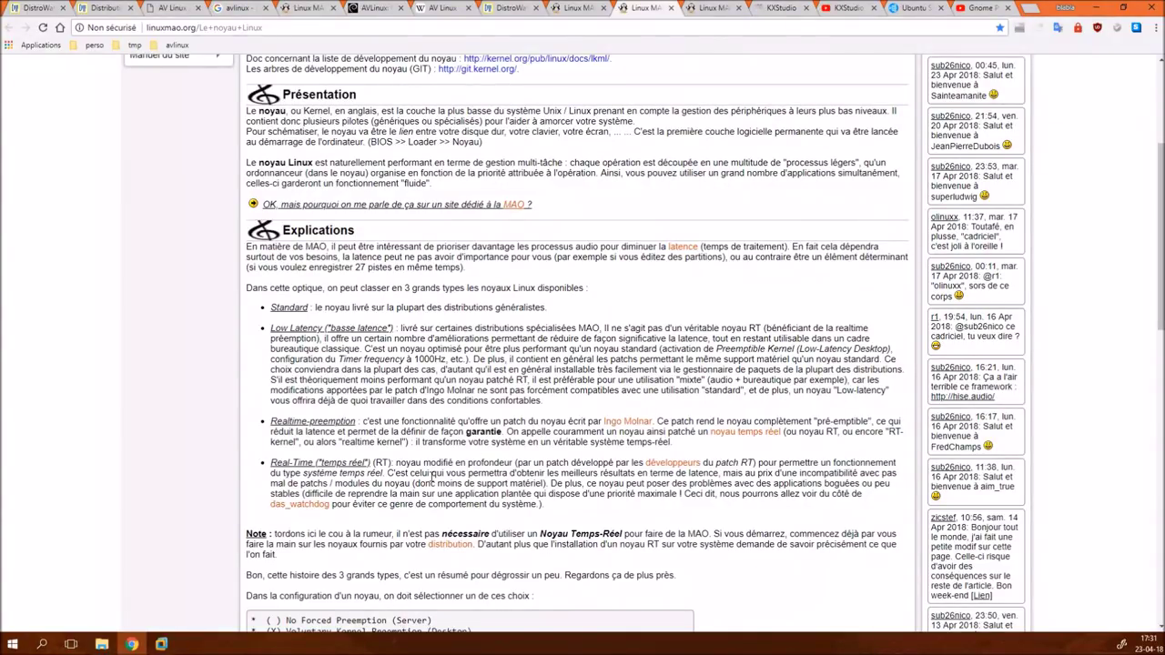
left_click(173, 10)
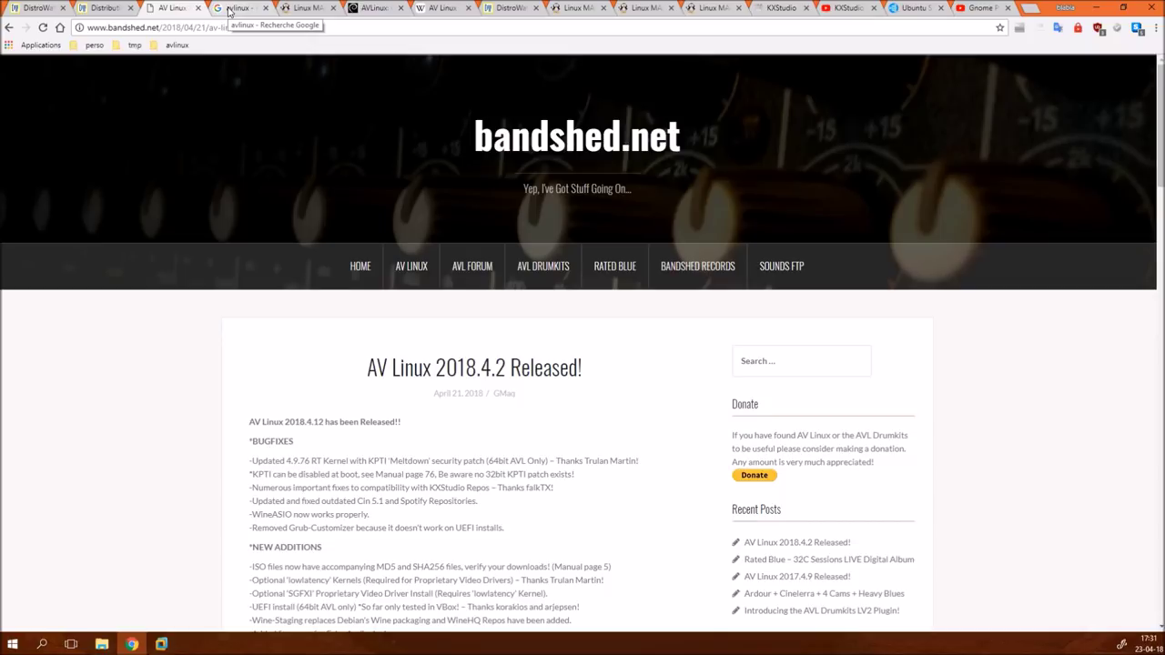
- Select isotester-avl64-2018.4.12.iso in E:\ISO\Linux in File Explorer, then go back to Chrome
left_click(1094, 6)
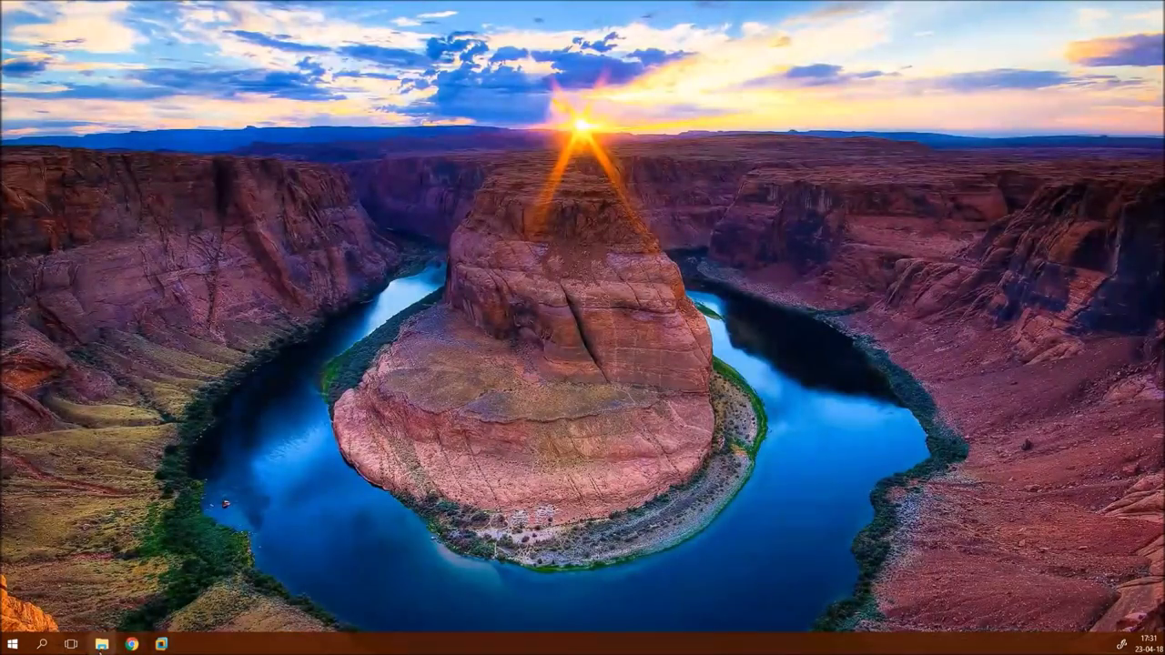
left_click(101, 644)
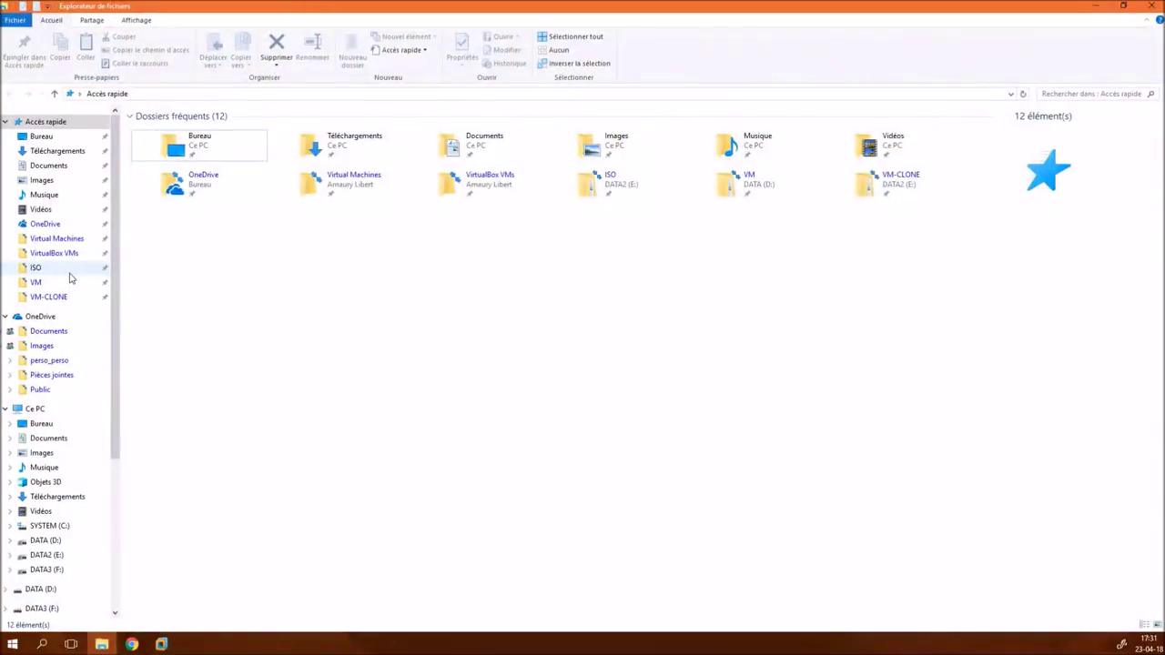
left_click(104, 267)
double_click(188, 133)
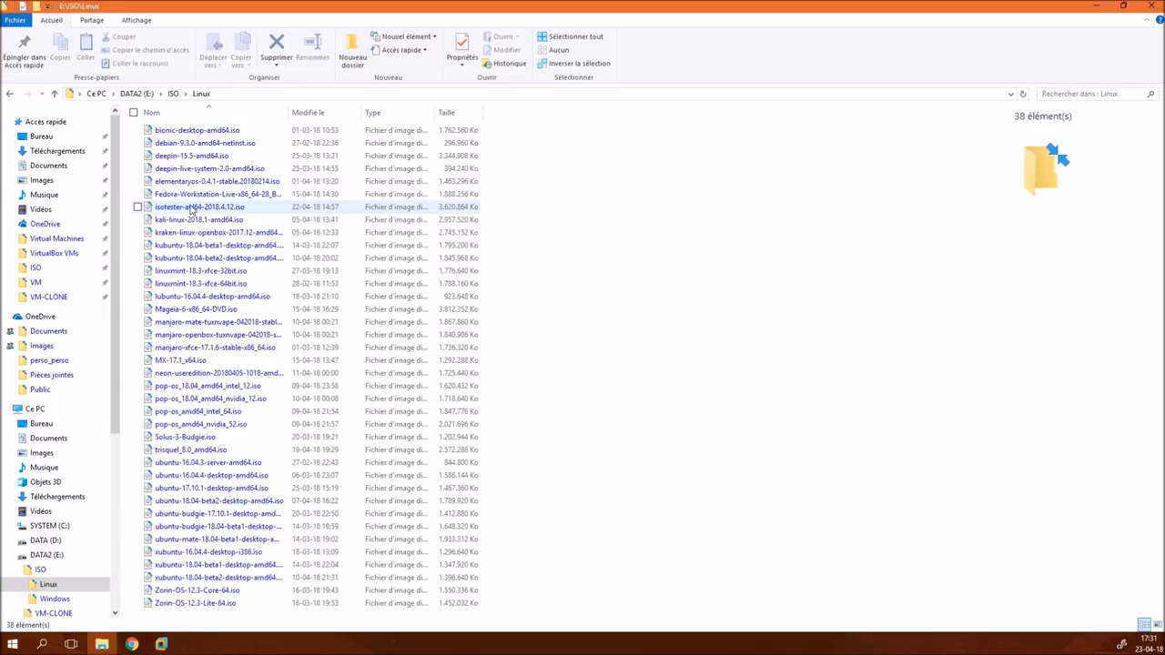
left_click(192, 208)
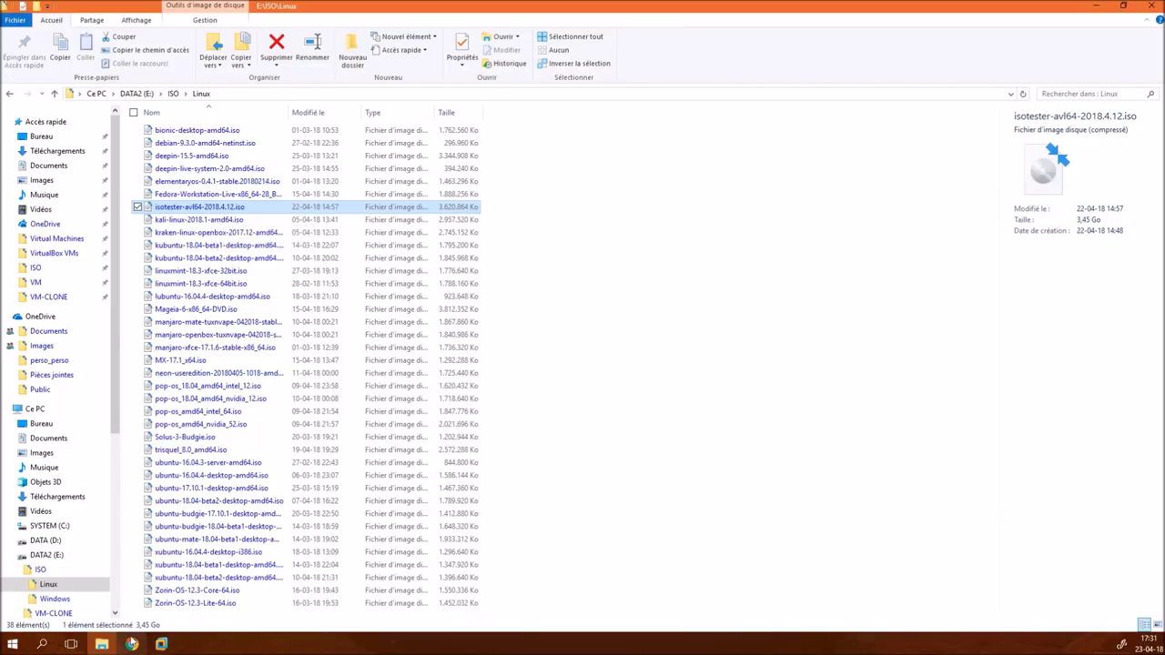
left_click(131, 644)
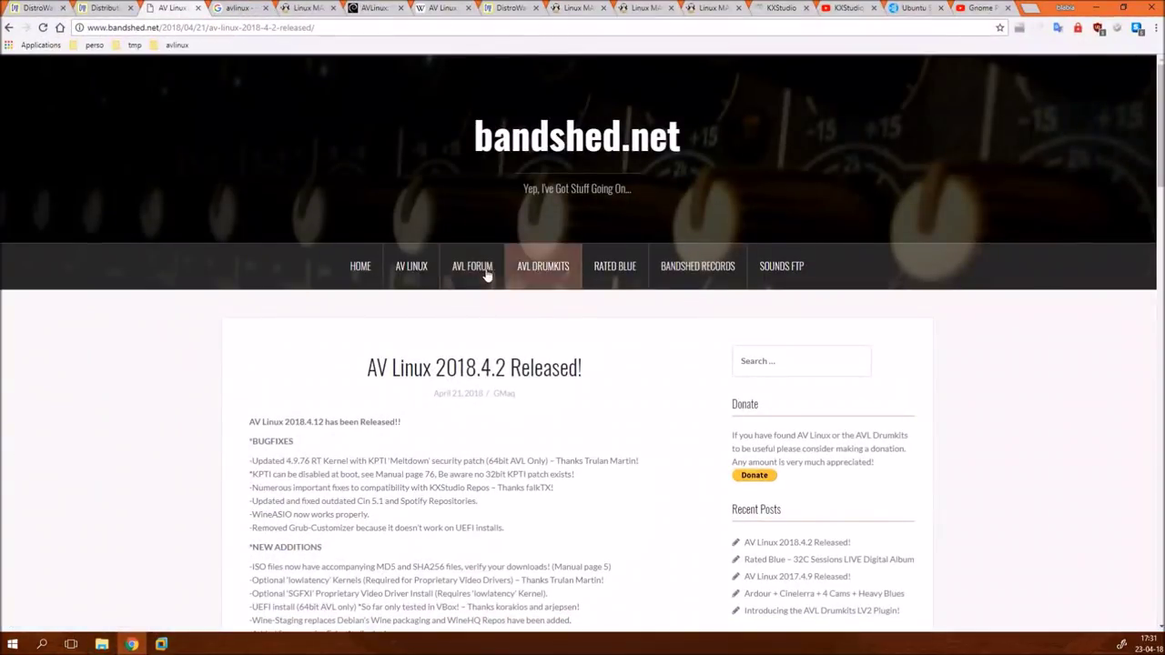
- Check the ISO's username and password on bandshed.net's AV Linux page, then minimize Chrome
left_click(424, 270)
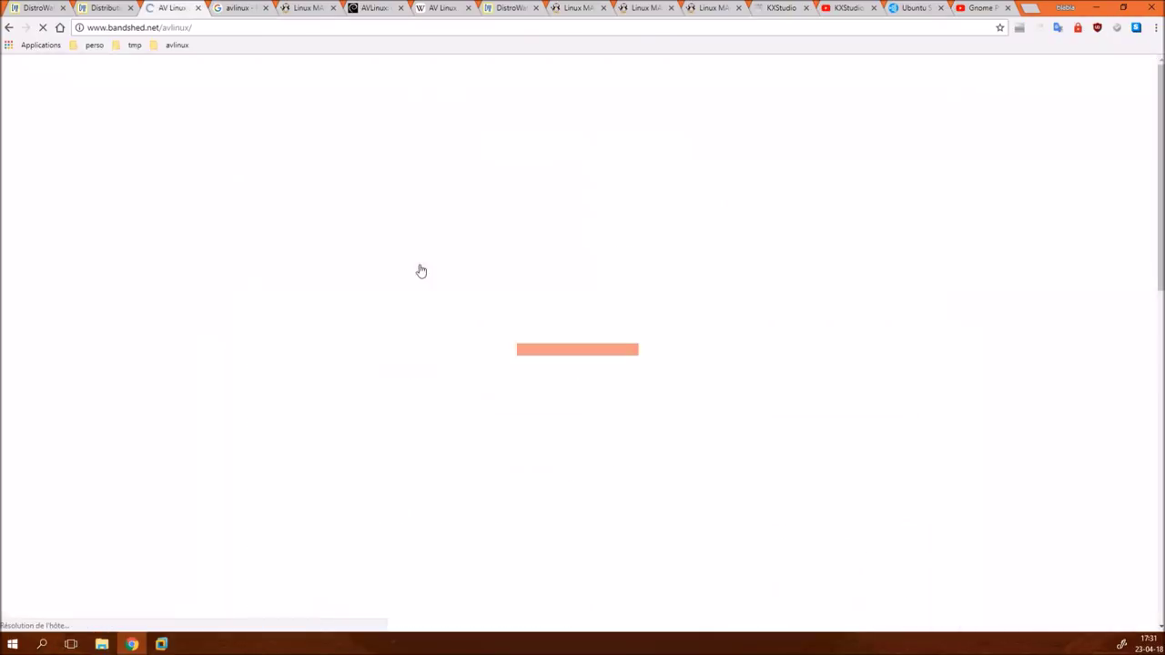
scroll(443, 337, "down", 10)
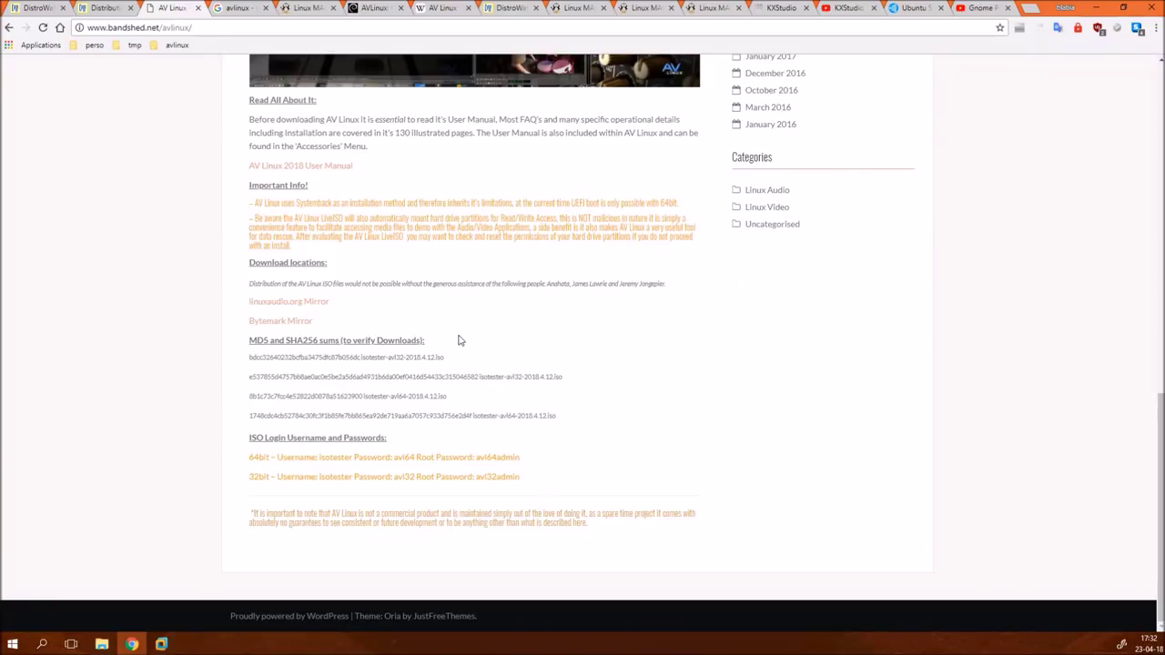
scroll(460, 341, "up", 1)
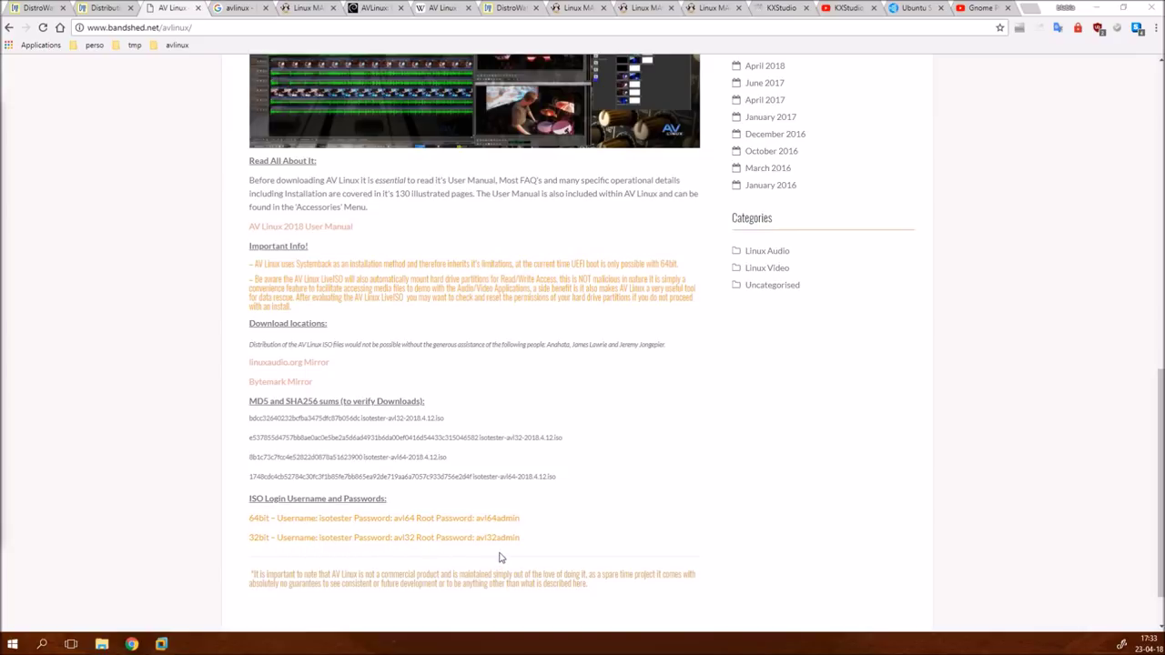
scroll(658, 551, "up", 10)
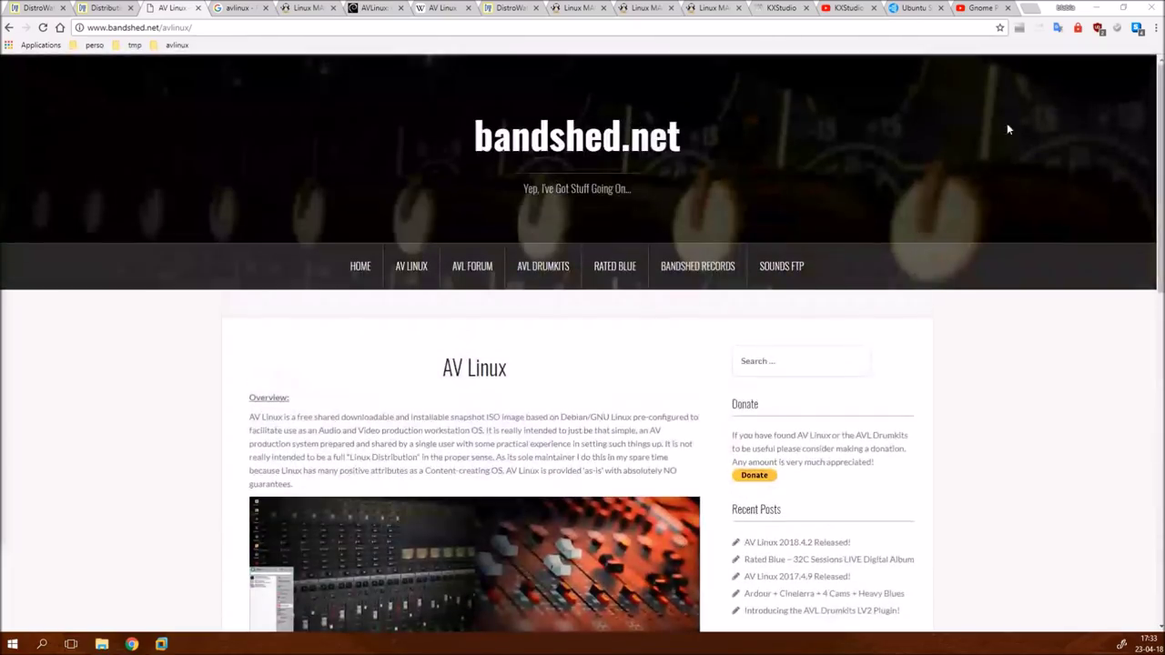
left_click(1099, 8)
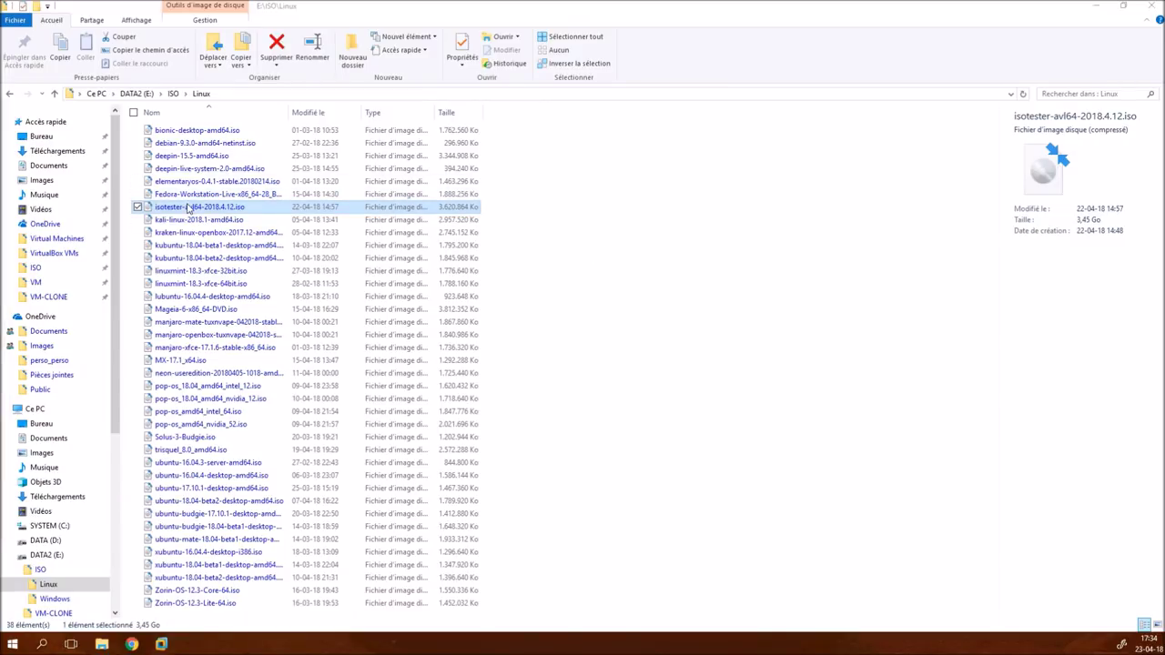
- Copy the isotester-avl64-2018.4.12 file name from the ISO's Properties, then switch to VMware Workstation
right_click(188, 207)
left_click(254, 392)
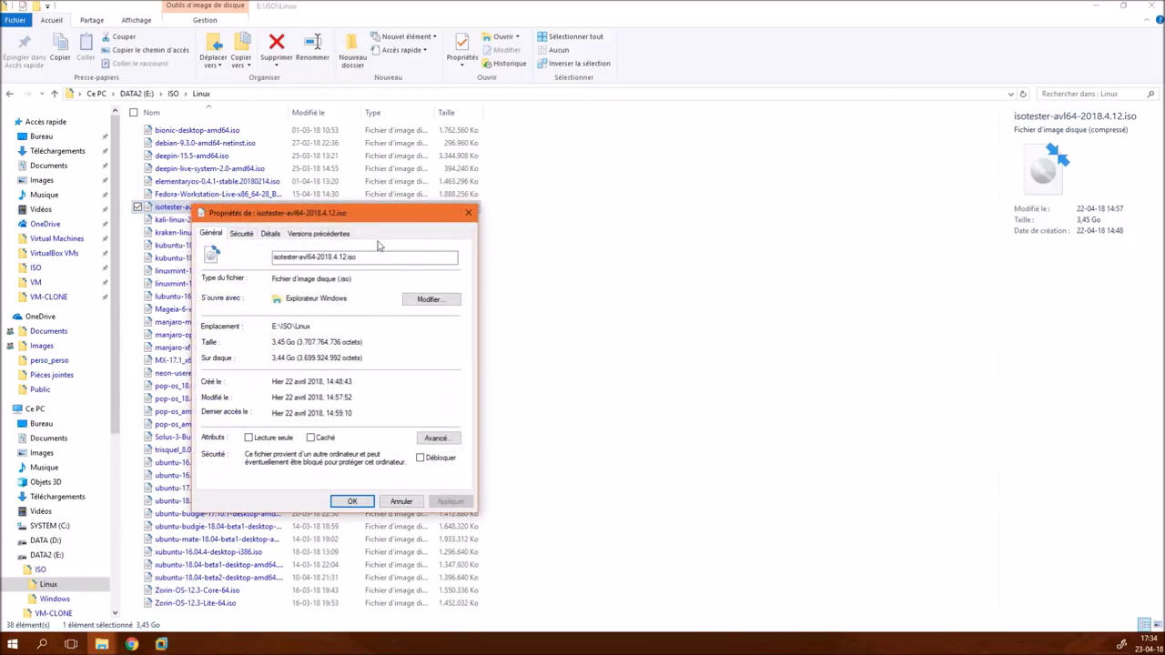
left_click_drag(360, 257, 260, 257)
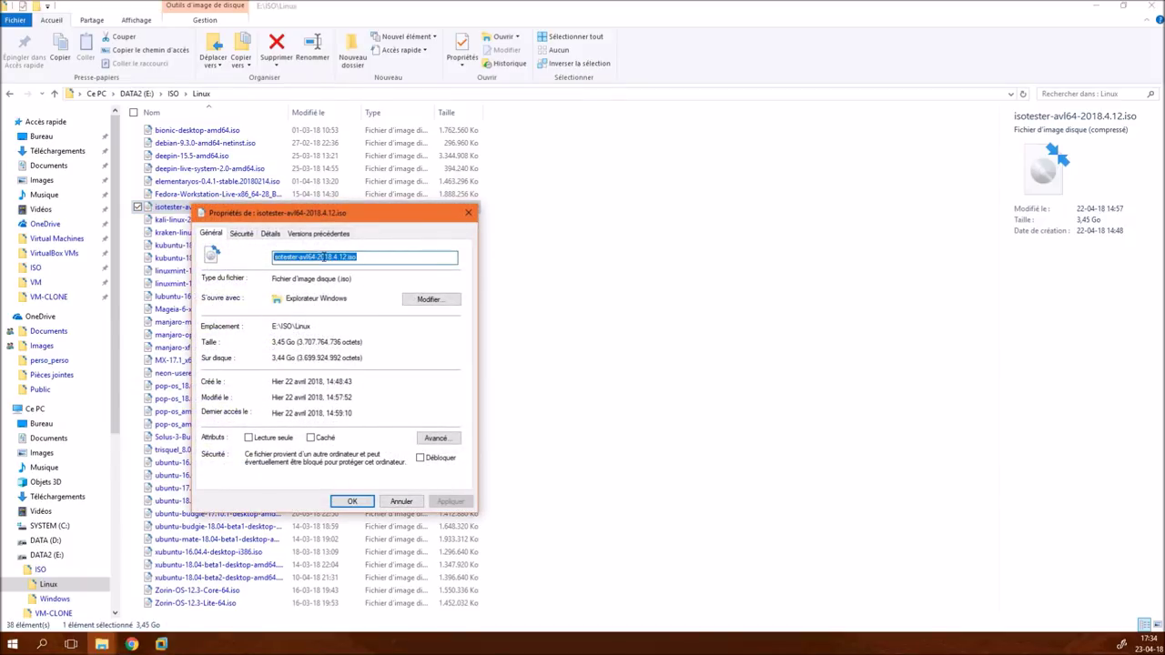
right_click(321, 258)
left_click(351, 294)
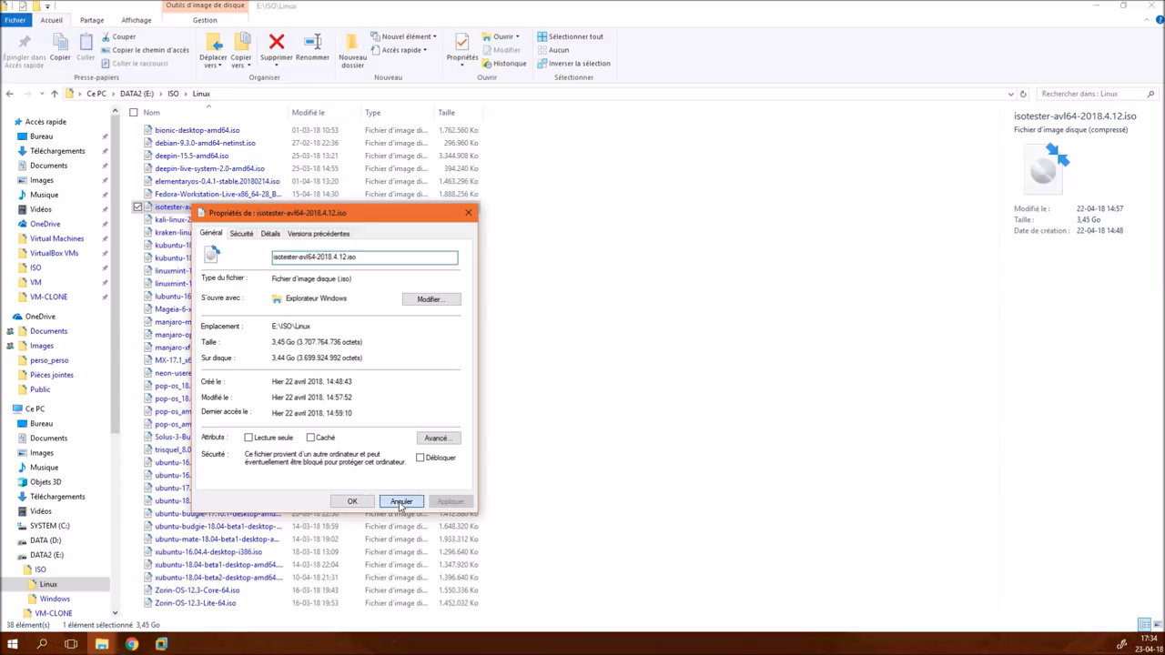
left_click(400, 502)
left_click(1091, 7)
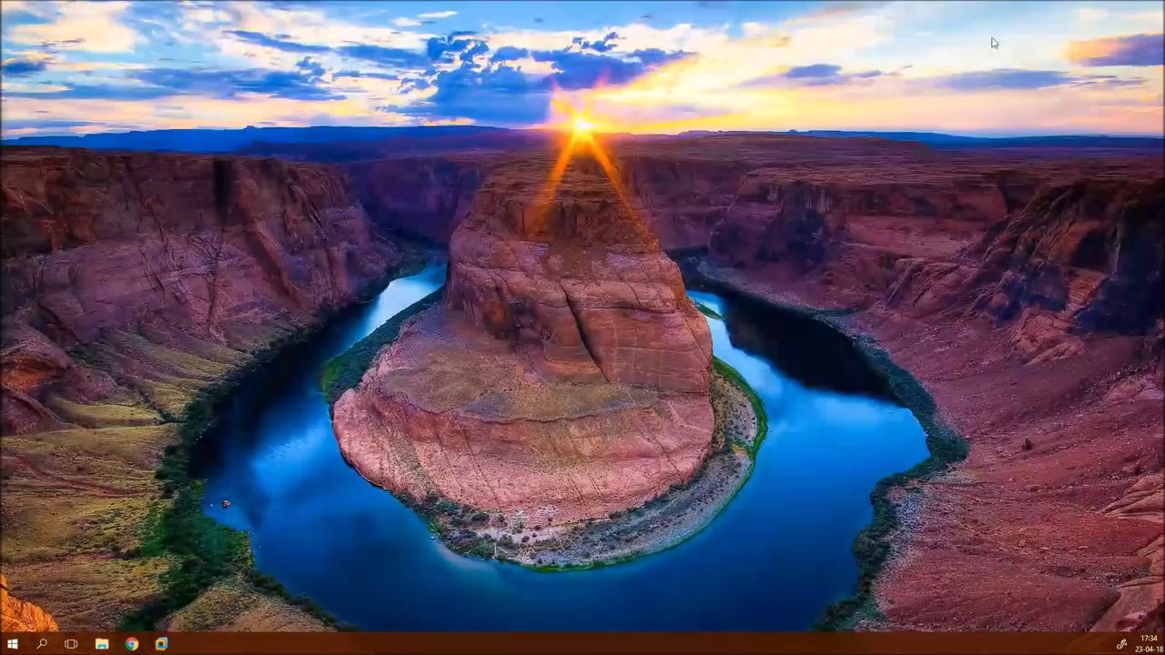
left_click(161, 644)
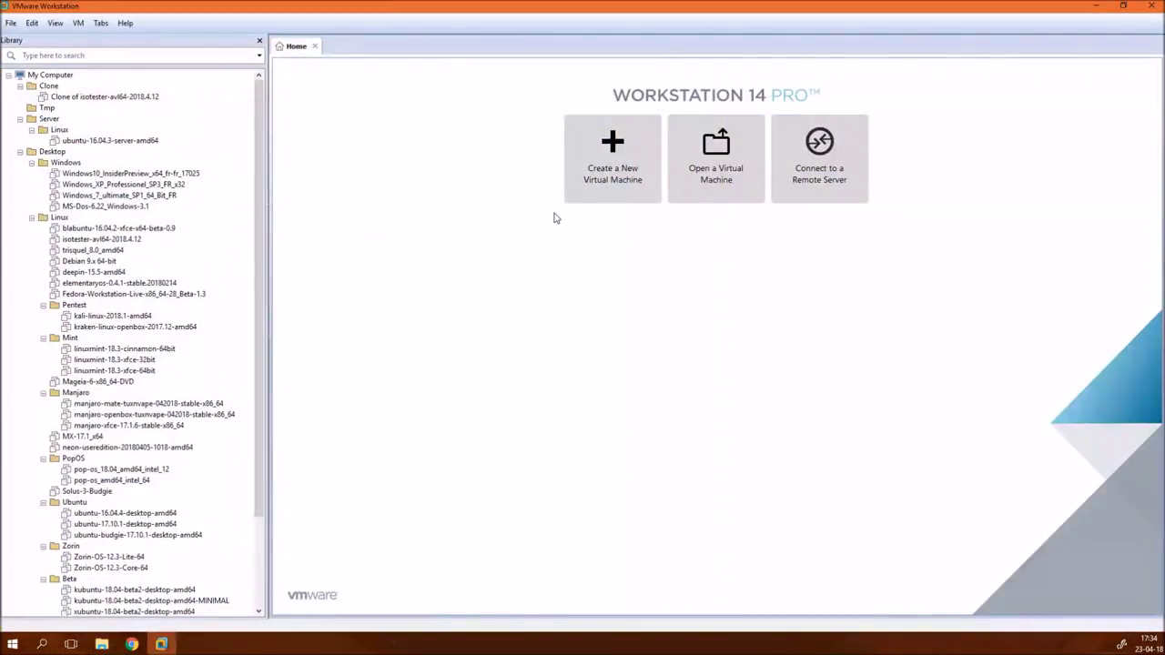
- Launch the New Virtual Machine Wizard via Create a New Virtual Machine on the Home tab
left_click(606, 178)
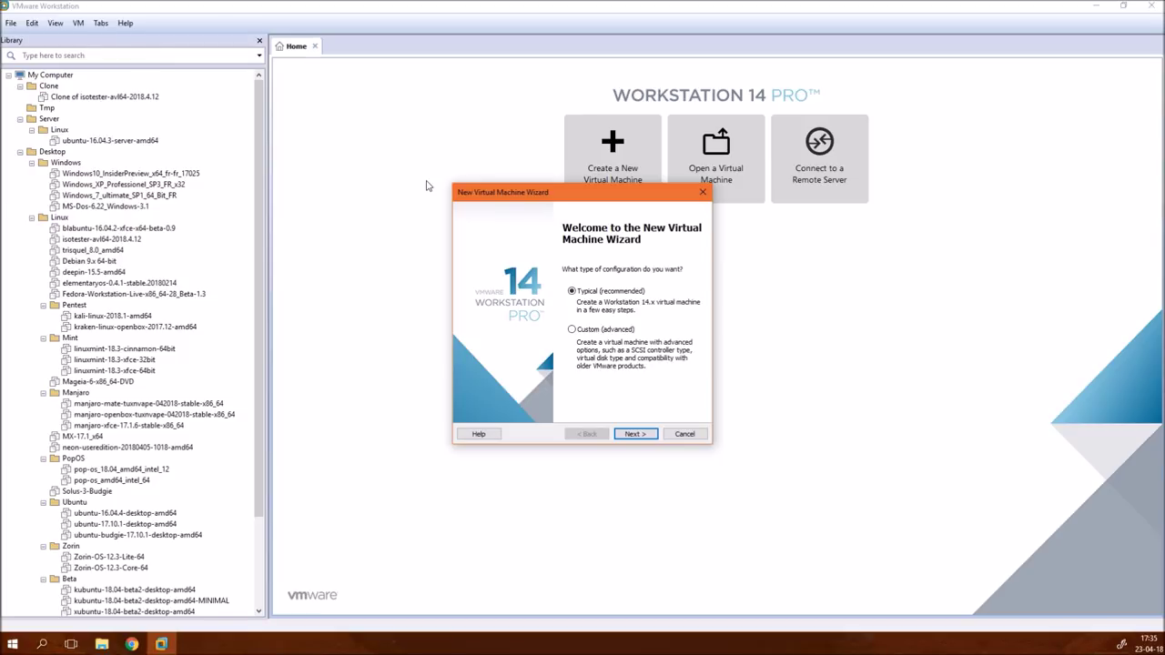
- Choose Typical, install the OS later, Linux Debian 9.x 64-bit, and paste the name isotester-avl64-2018.4.12-TUTO
left_click(643, 435)
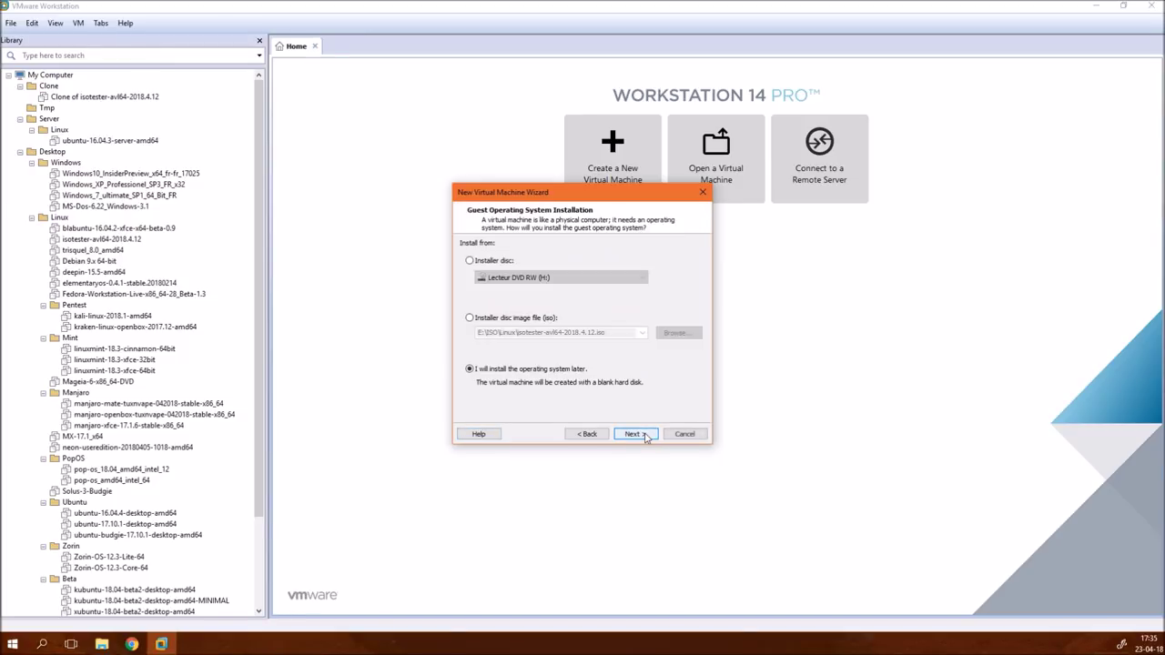
left_click(639, 435)
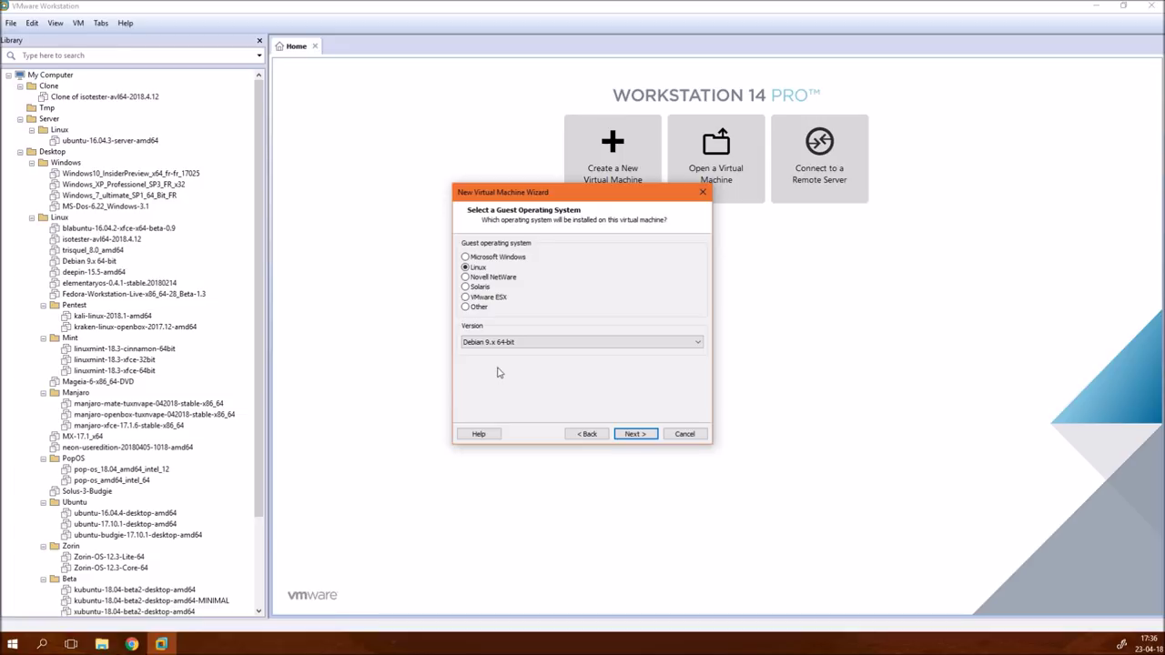
left_click(637, 436)
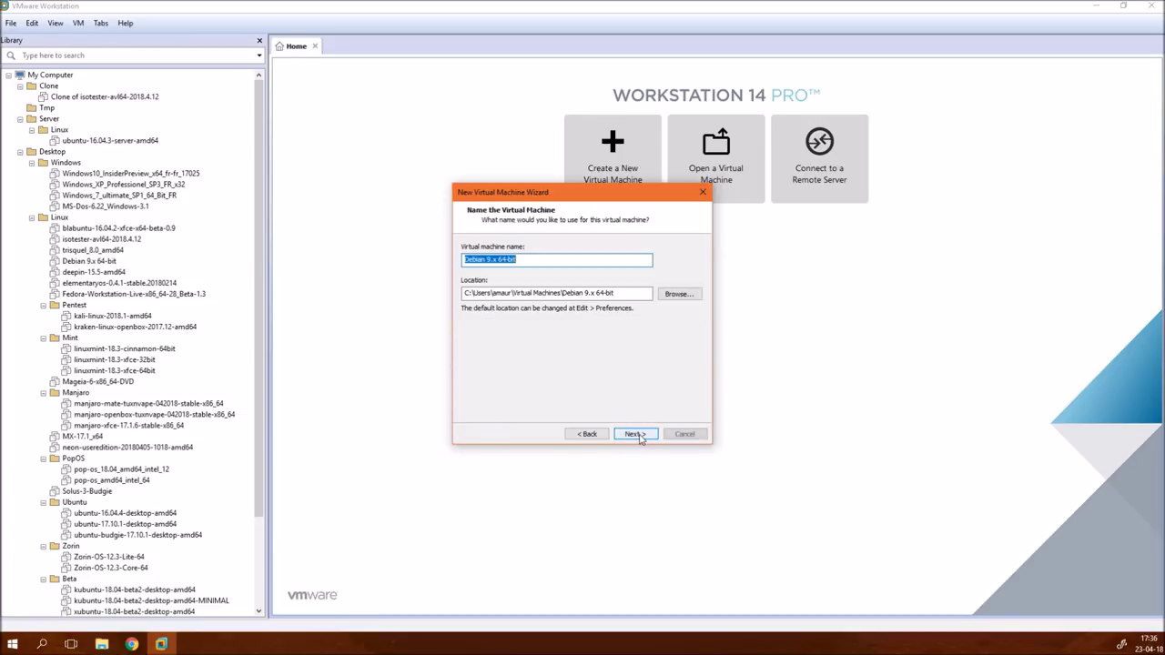
key("ctrl+v")
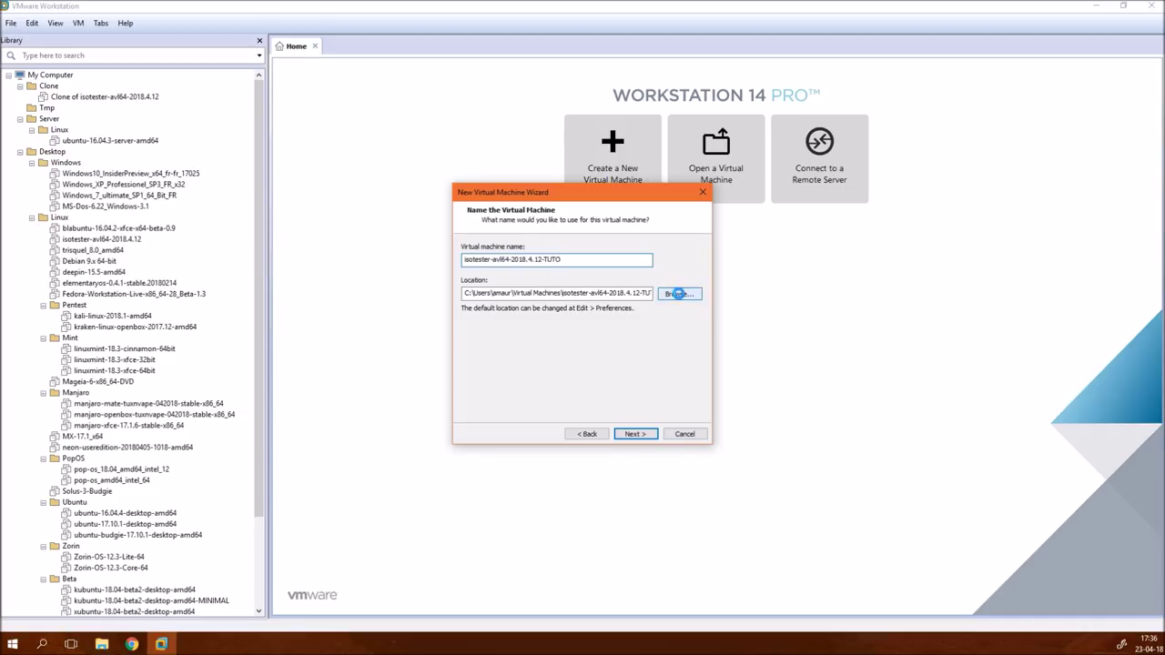
- Browse for the VM location to the DATA (D:)\VM\VMware folder
left_click(679, 296)
scroll(610, 315, "down", 2)
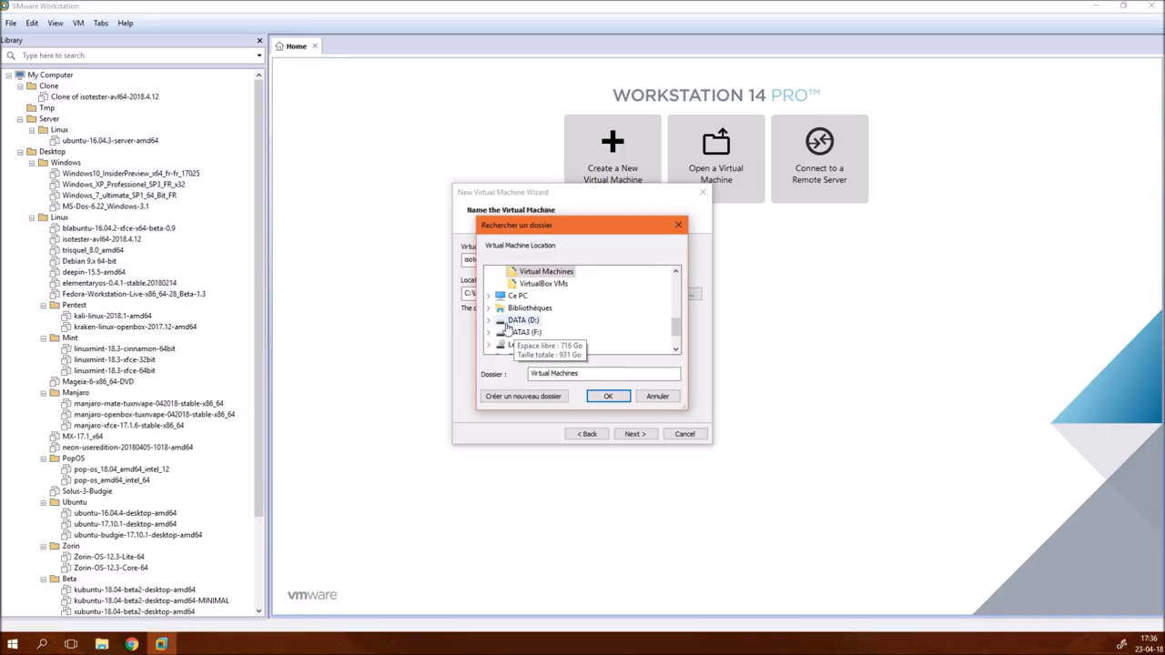
scroll(547, 328, "up", 2)
scroll(532, 326, "down", 3)
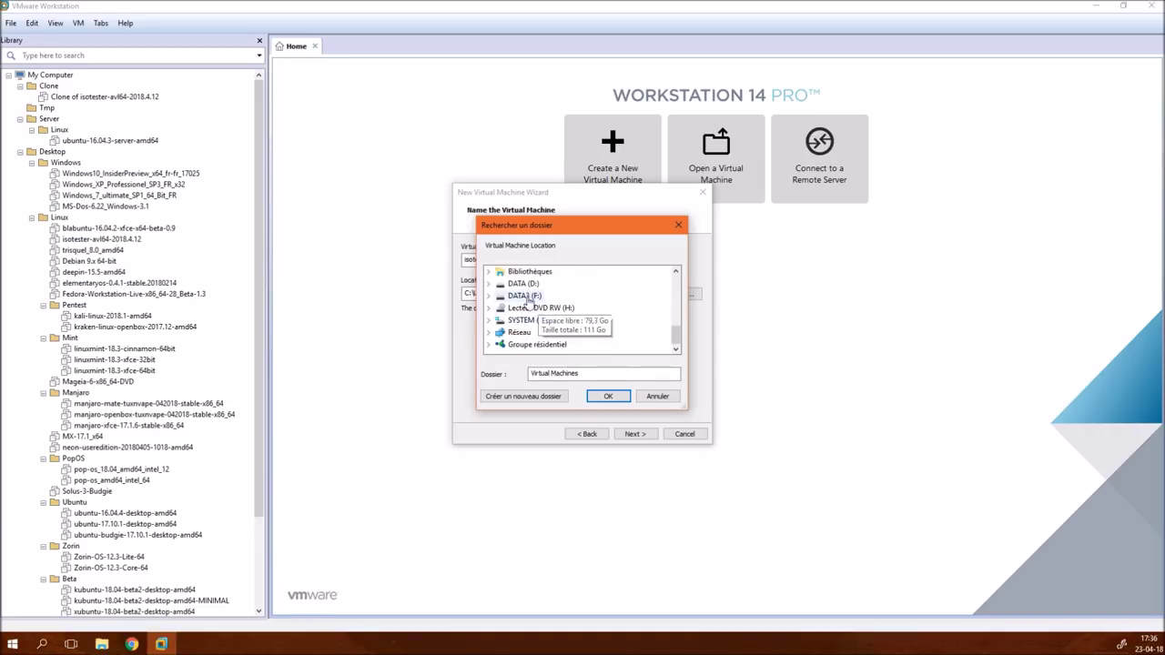
left_click(490, 284)
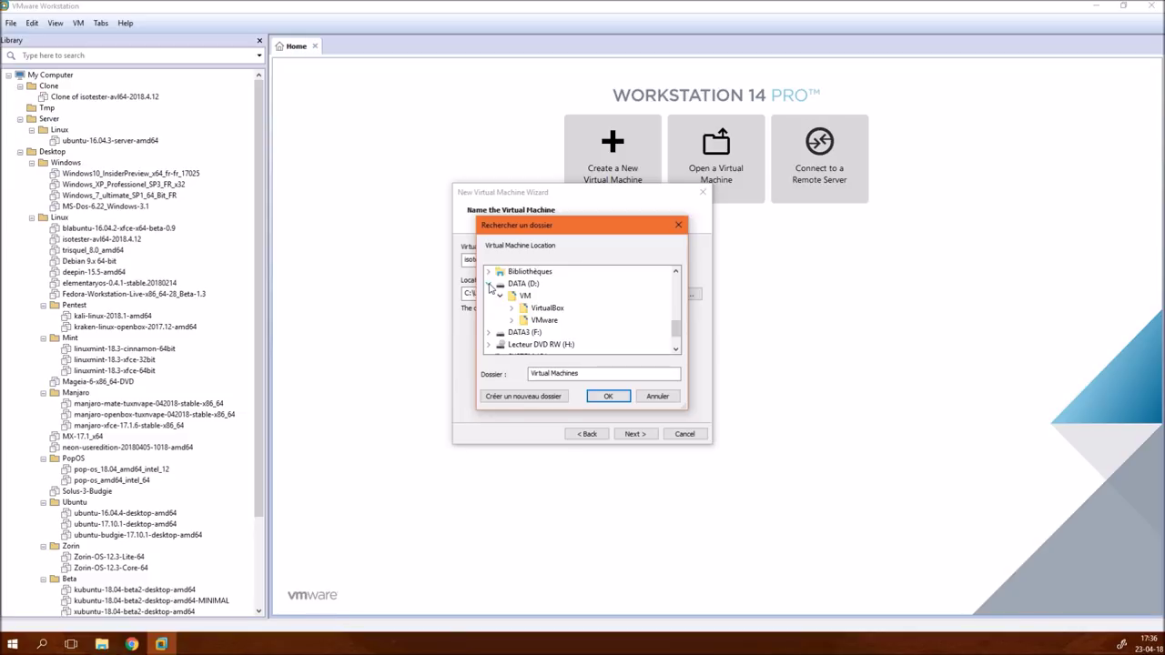
double_click(544, 320)
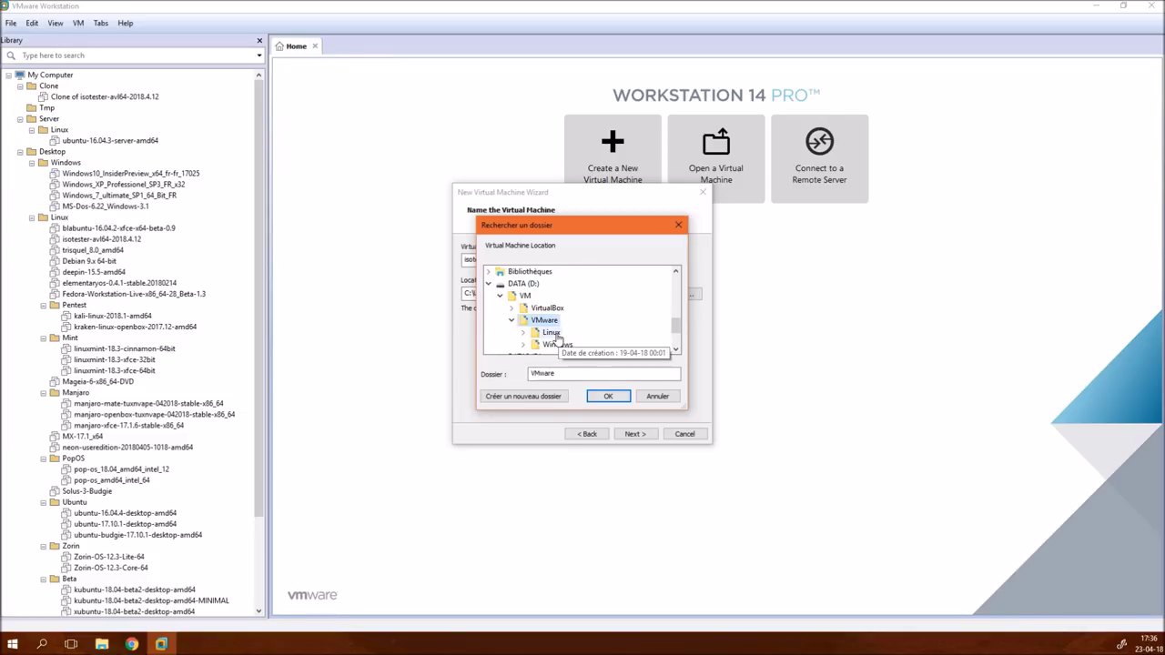
- Create a folder named isotester-avl64-2018.4.12-TUTO inside D:\VM\VMware\Linux
double_click(552, 333)
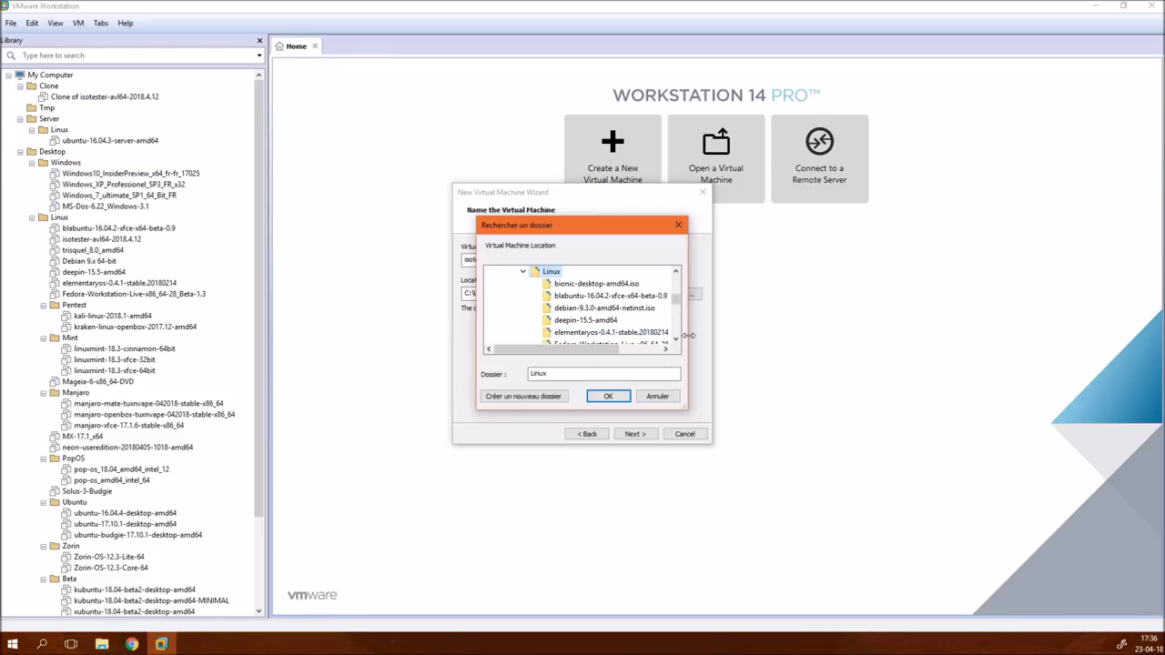
left_click(554, 401)
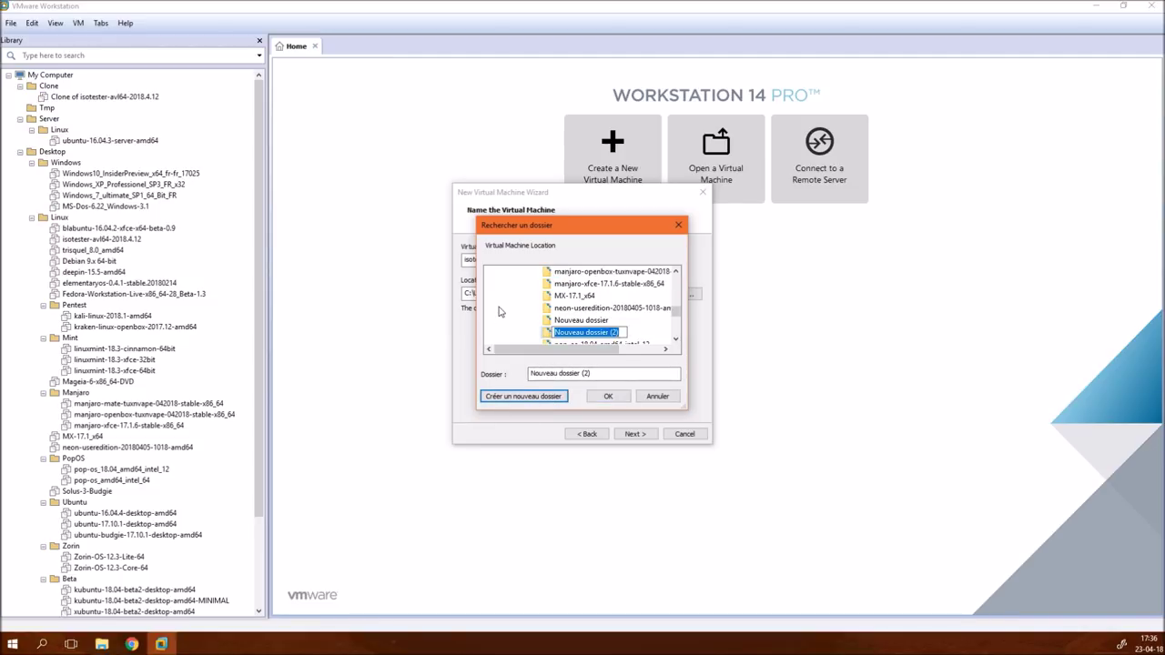
type("isotester-avl64-2018.4.12.iso")
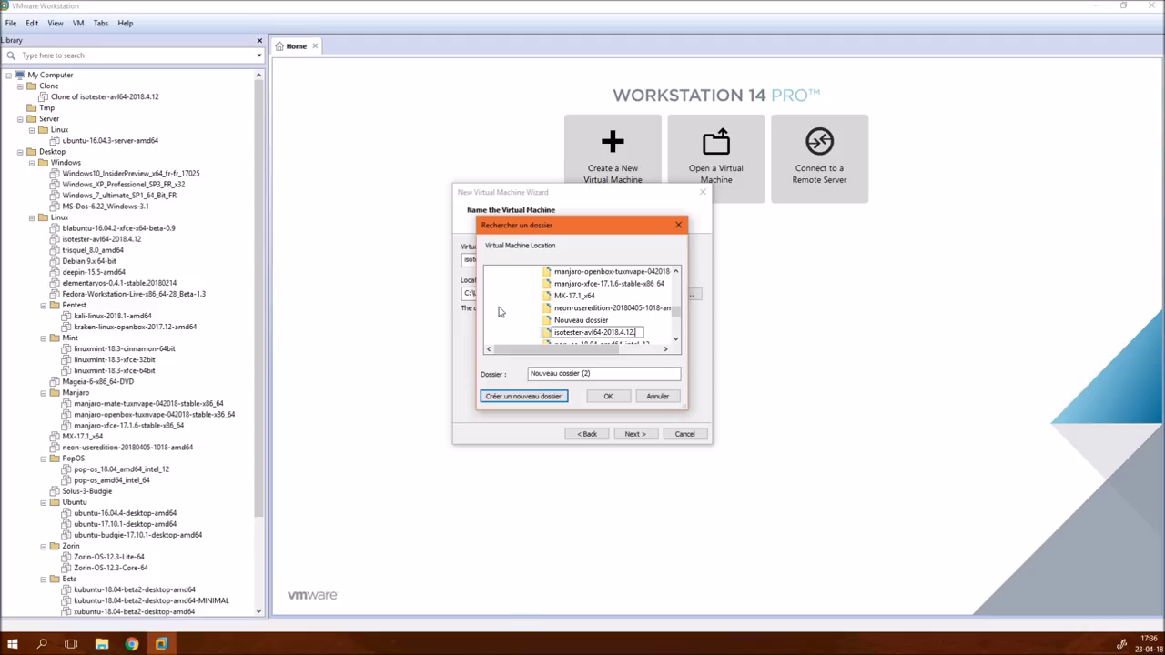
type("-tuto")
key("BackSpace")
key("BackSpace")
key("BackSpace")
type("TUTO")
key("Return")
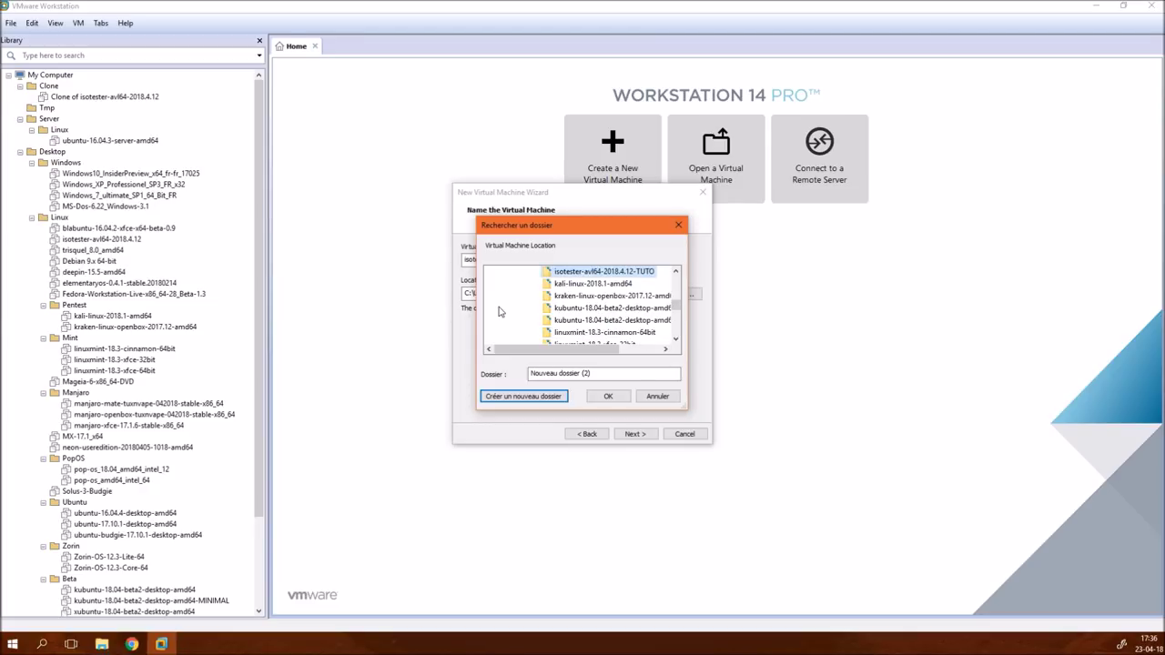
- Delete the stray Nouveau dossier folder and confirm the TUTO folder as the VM location
scroll(628, 314, "down", 3)
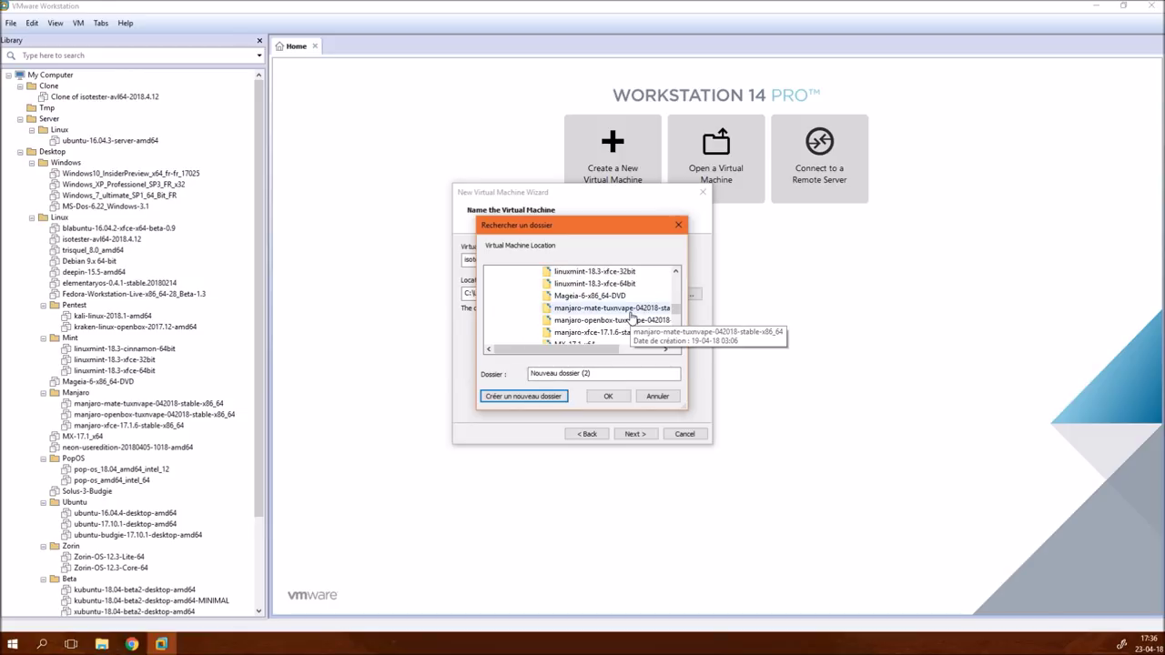
right_click(593, 333)
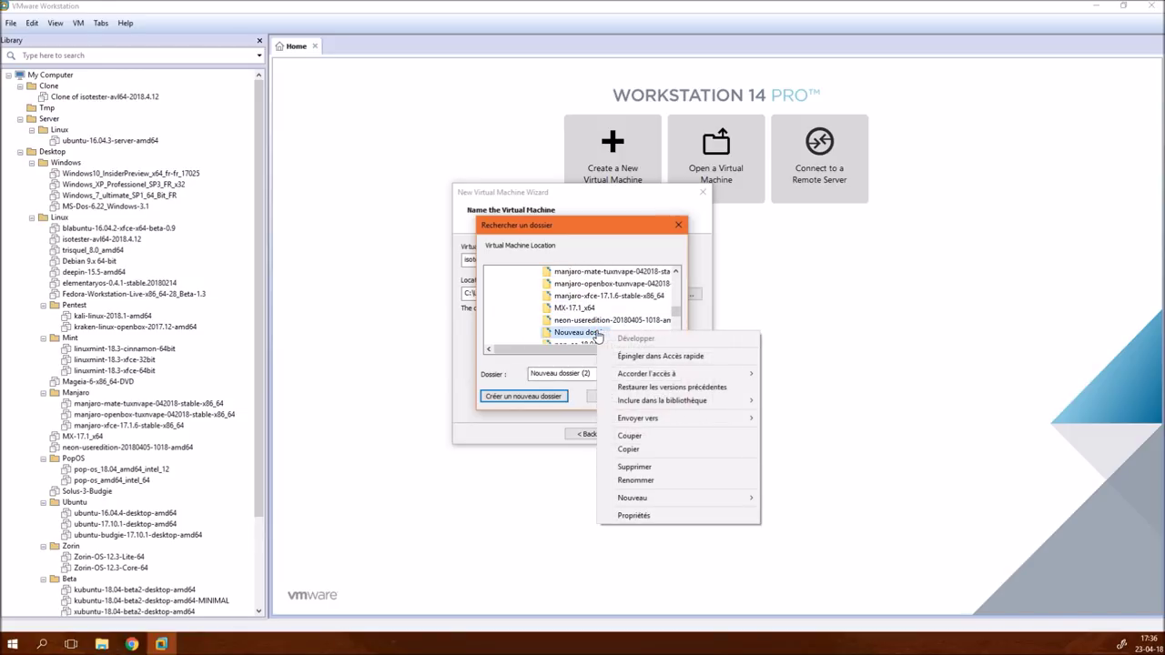
left_click(666, 468)
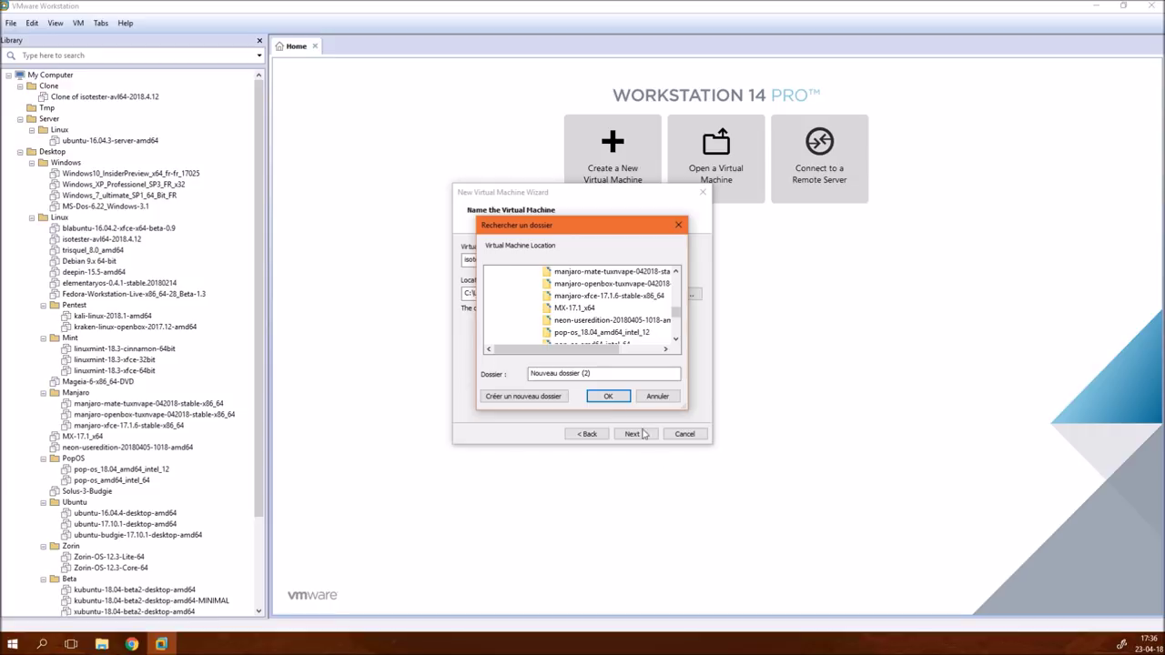
scroll(622, 310, "up", 5)
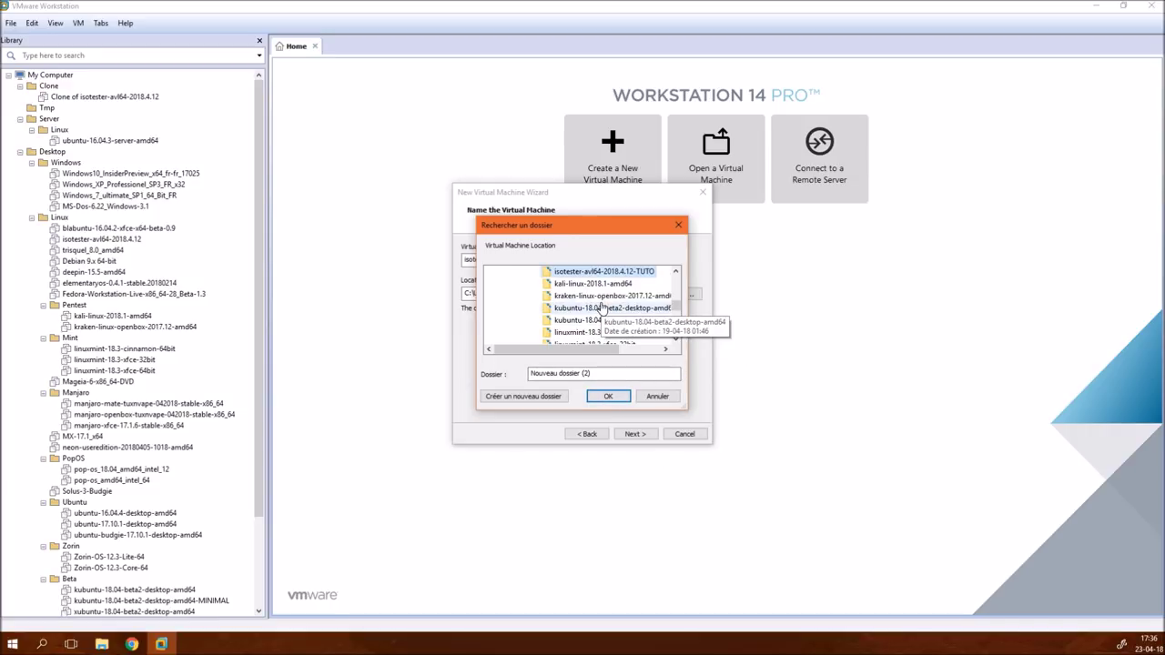
left_click(608, 397)
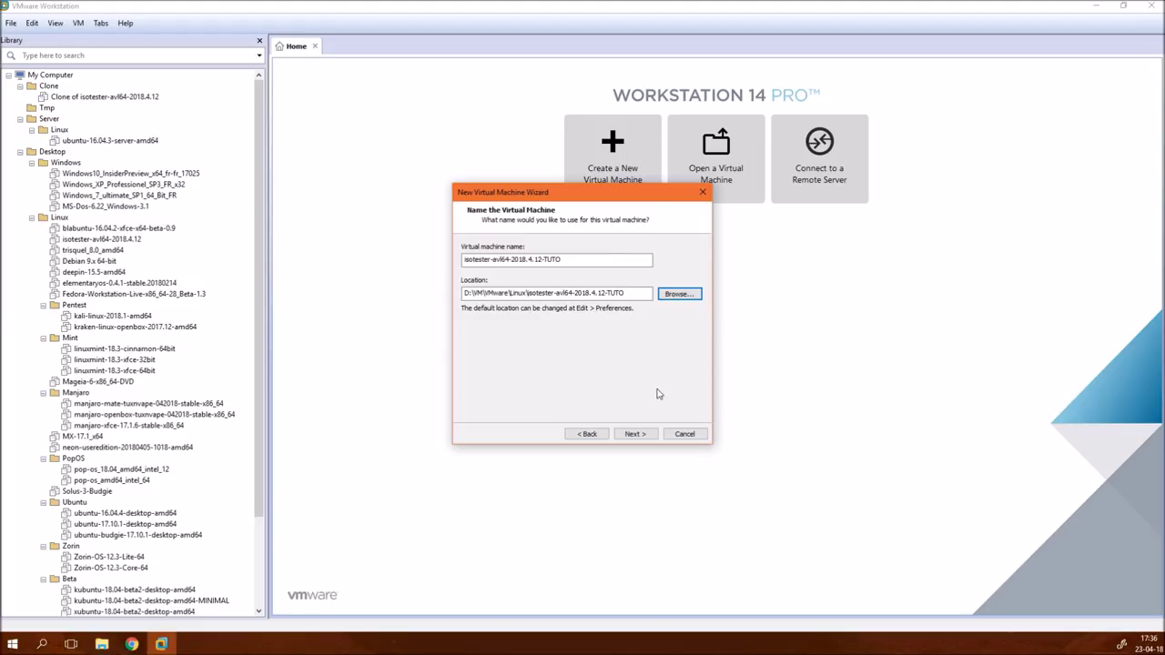
left_click(635, 434)
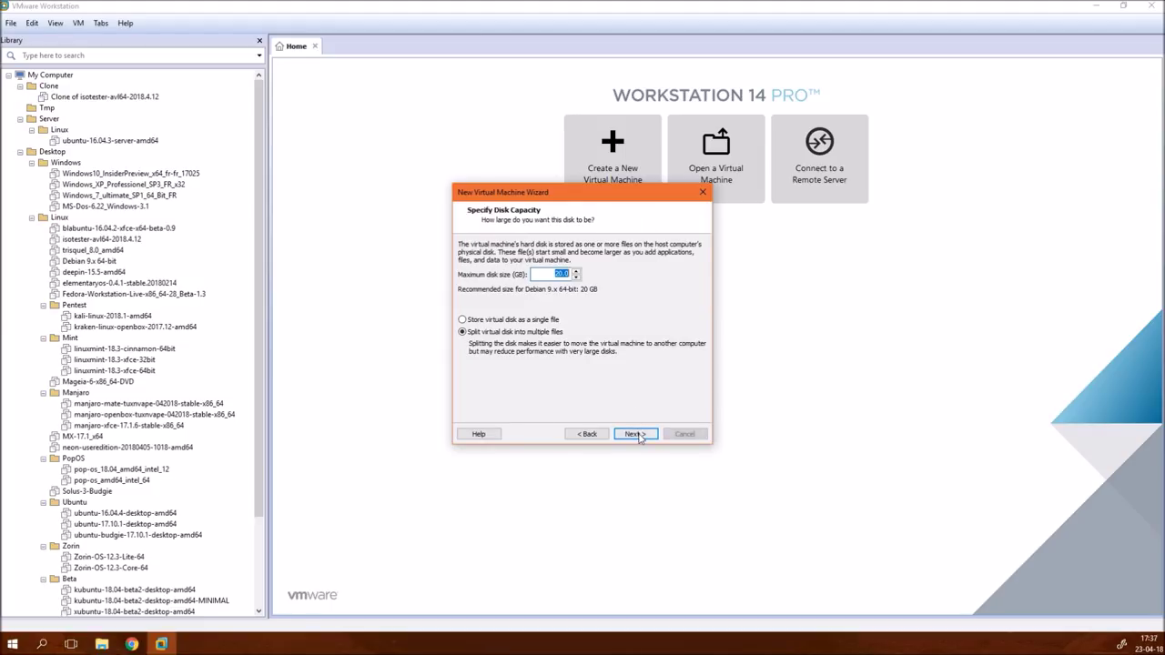
- Store the virtual disk as a single file and move on to hardware customization
left_click(499, 320)
left_click(633, 434)
left_click(540, 369)
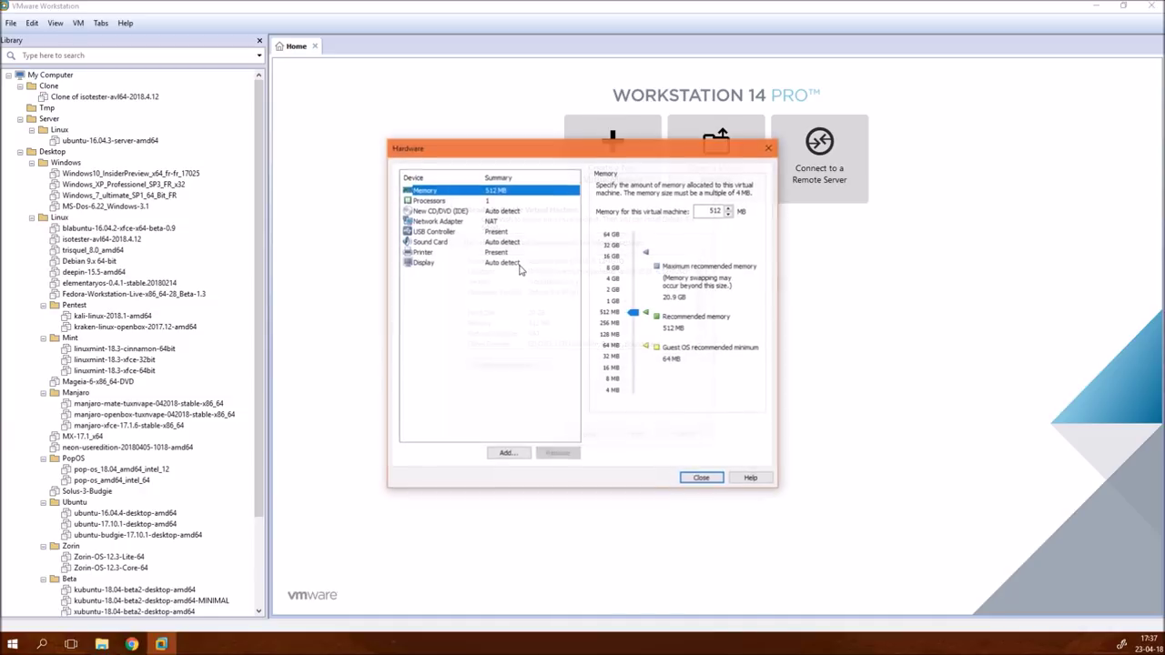
- Give the VM 2 GB memory, 4 cores per processor and VT-x/EPT virtualization
double_click(714, 211)
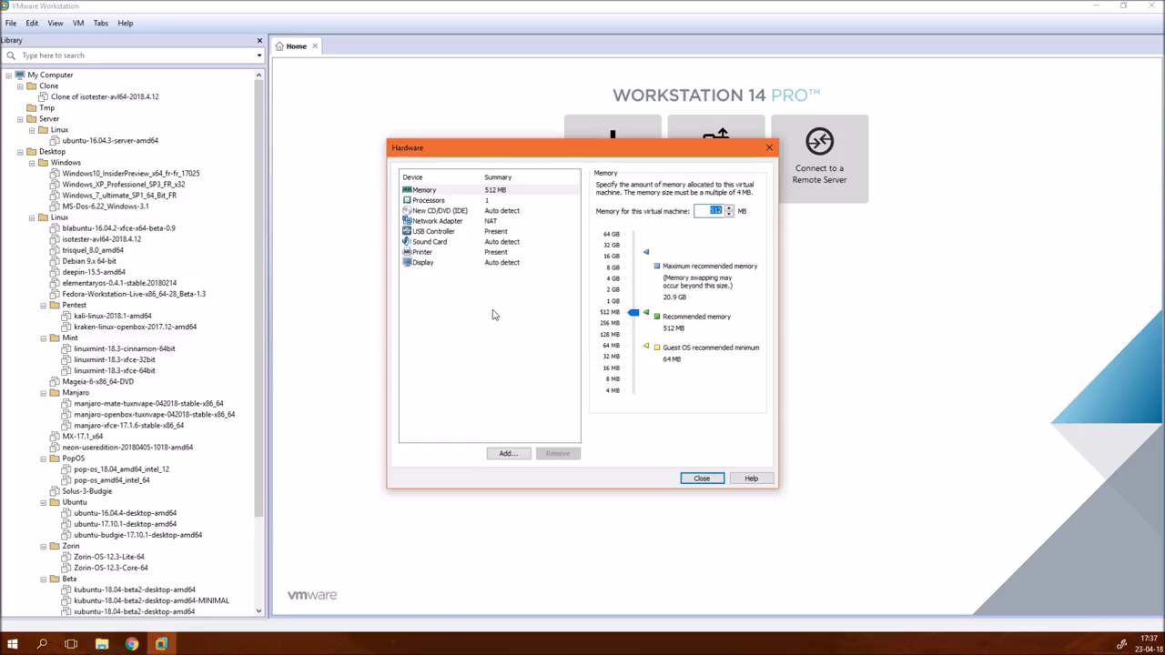
type("2048")
left_click(432, 202)
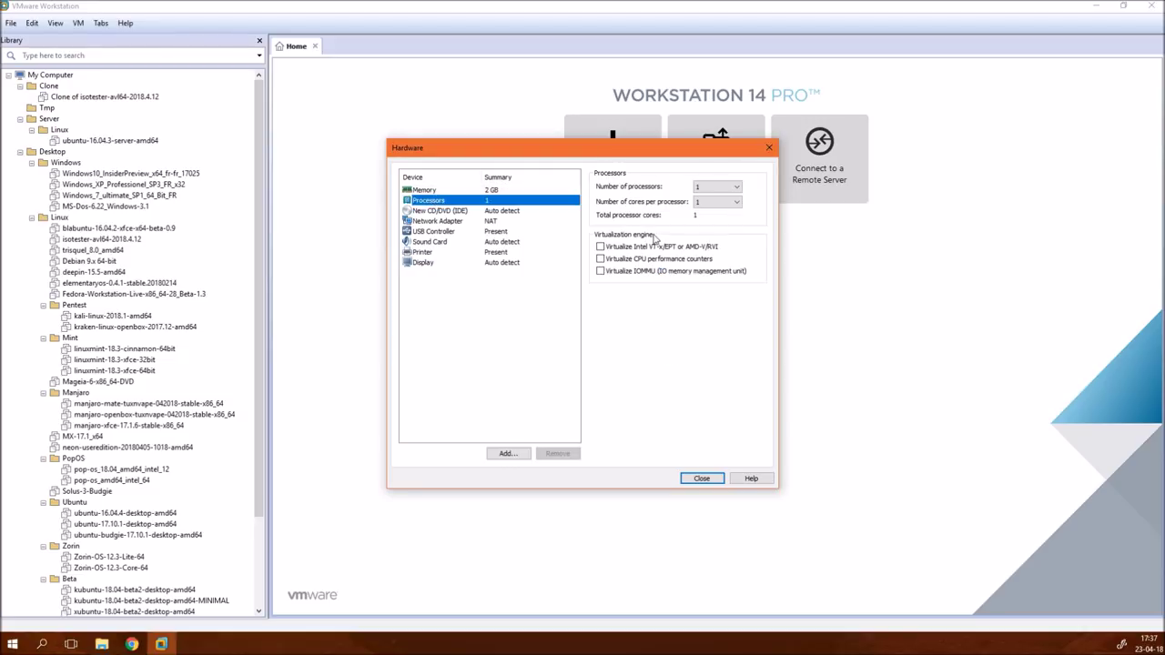
left_click(707, 202)
left_click(705, 246)
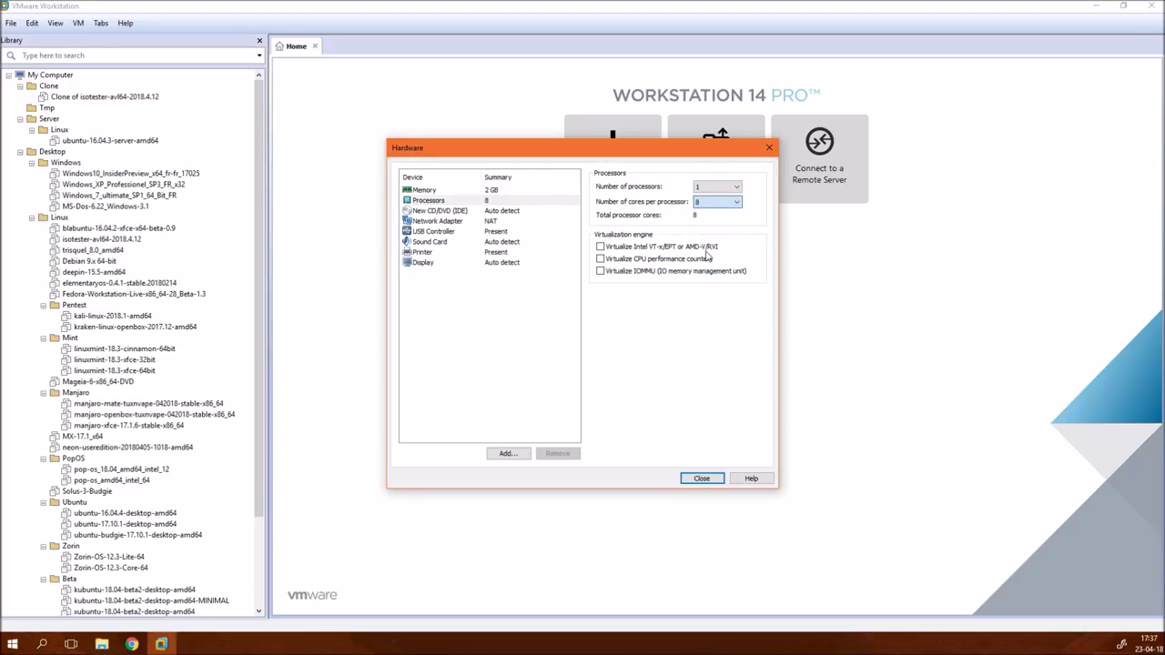
left_click(714, 202)
left_click(710, 236)
left_click(665, 248)
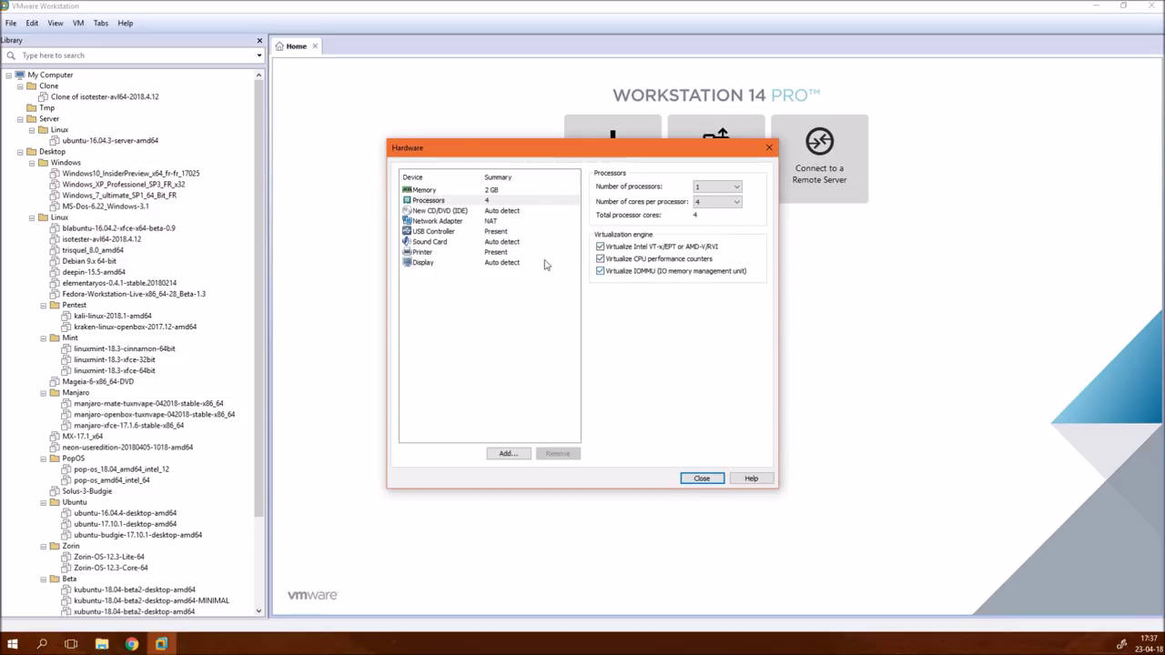
- Set the CD/DVD drive to use an ISO image file
left_click(494, 215)
left_click(600, 259)
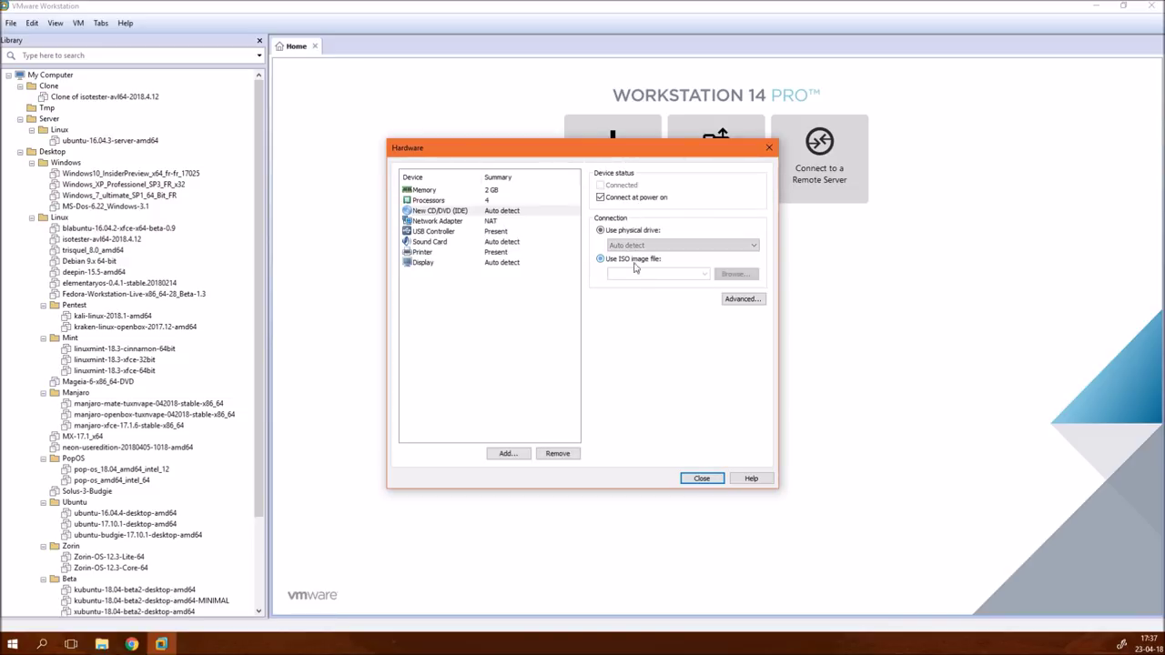
left_click(735, 274)
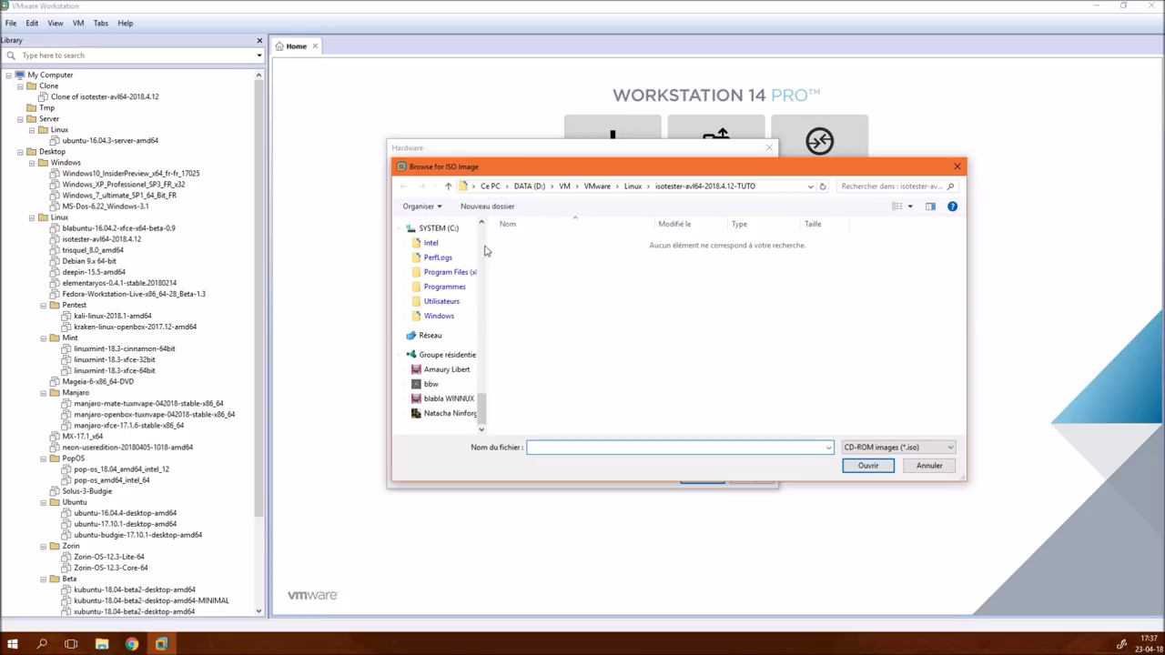
- Attach E:\ISO\Linux\isotester-avl64-2018.4.12.iso as the CD/DVD image
left_click_drag(483, 409, 502, 223)
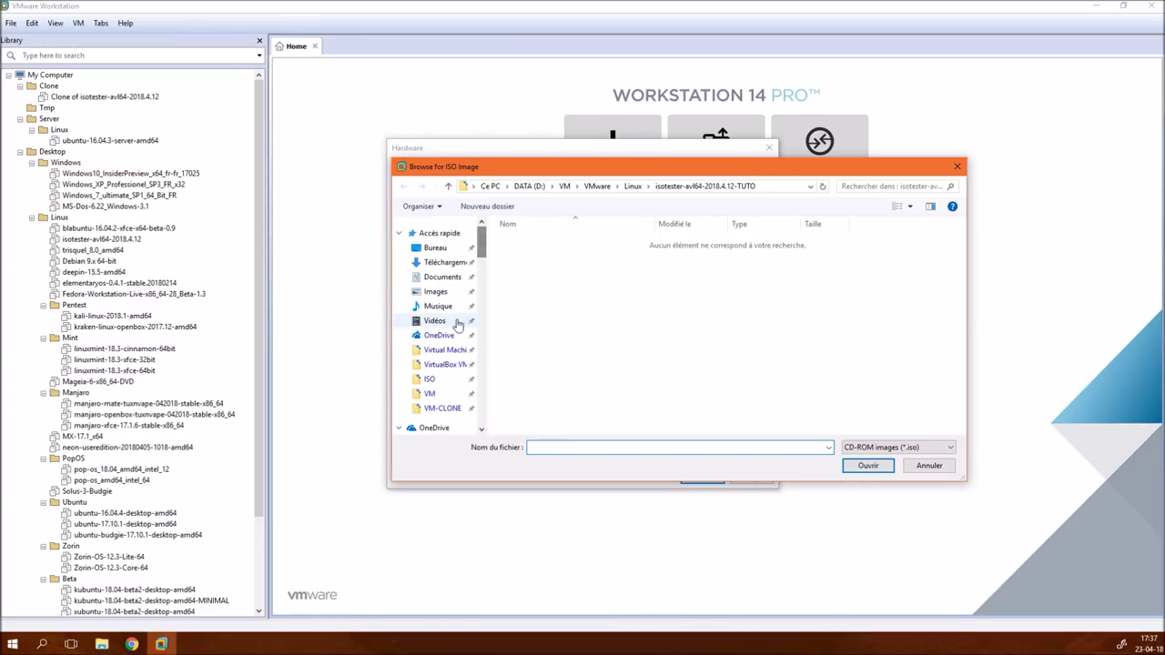
left_click(429, 379)
double_click(516, 242)
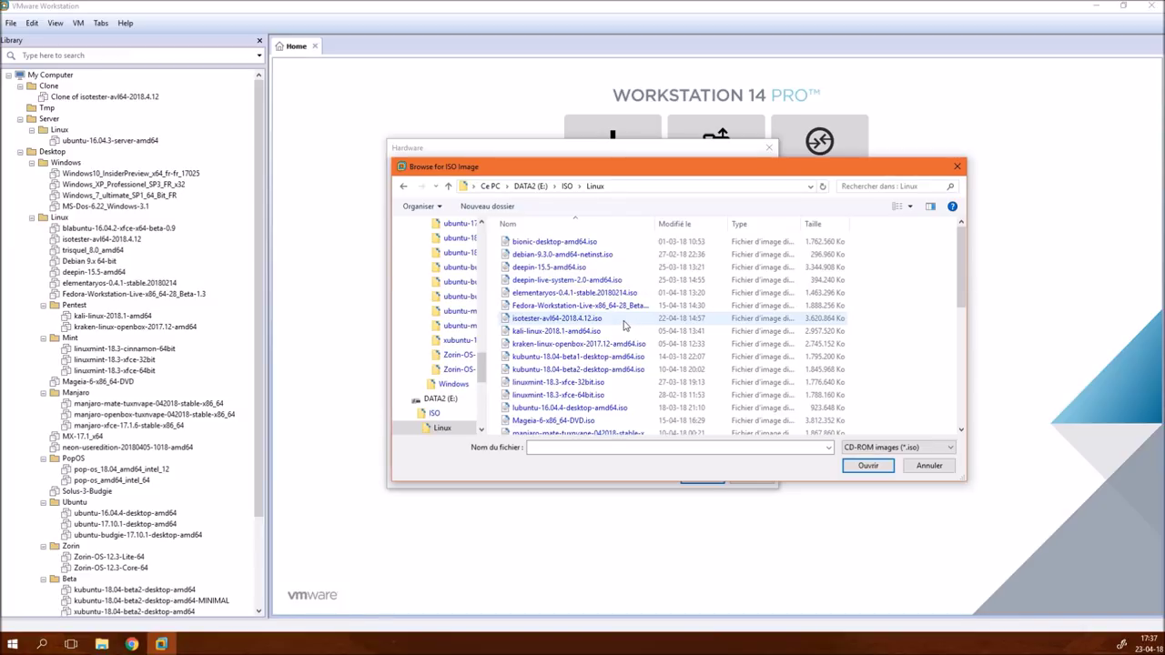
double_click(626, 324)
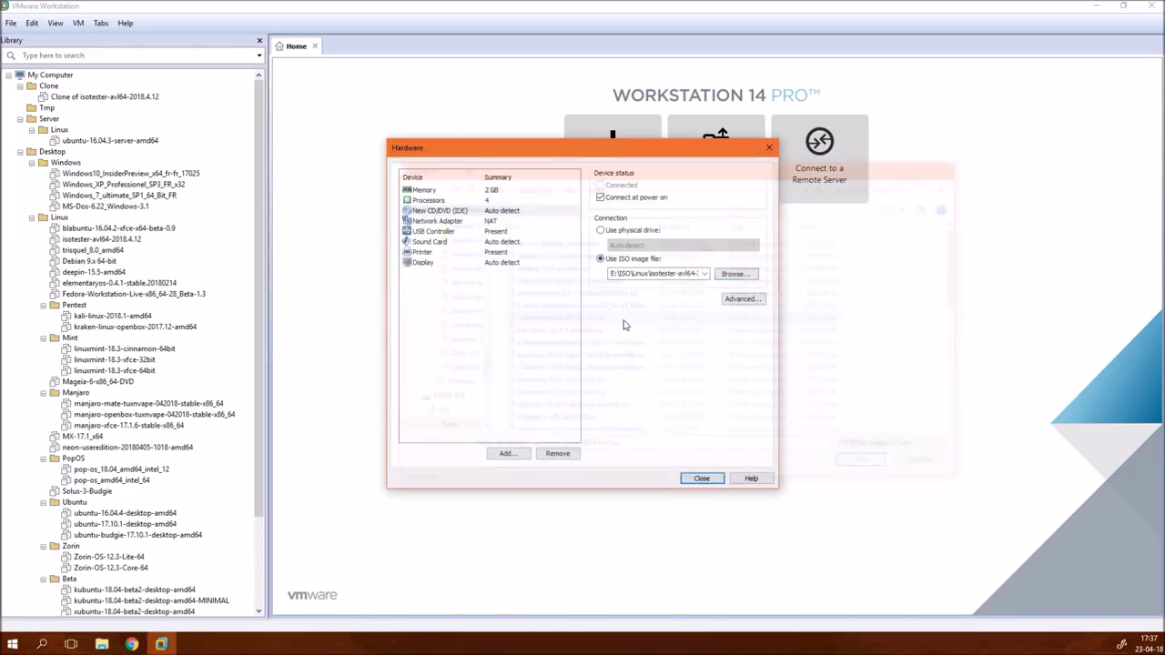
- Remove the printer, enable 3D graphics acceleration, and finish creating the VM
left_click(455, 224)
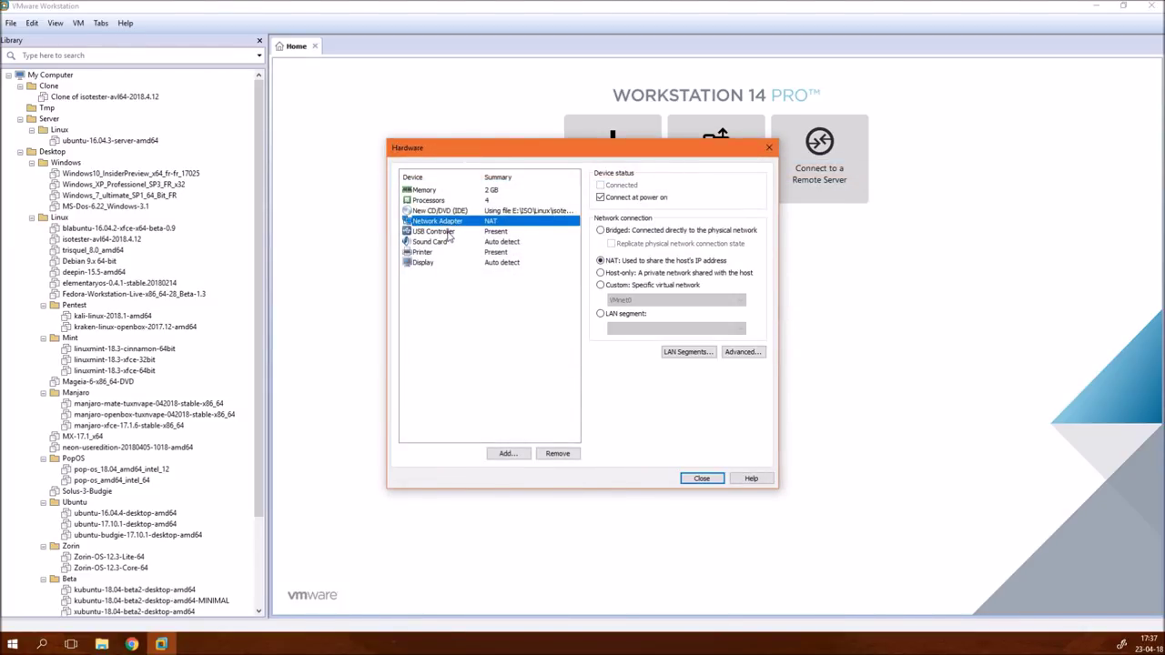
left_click(452, 232)
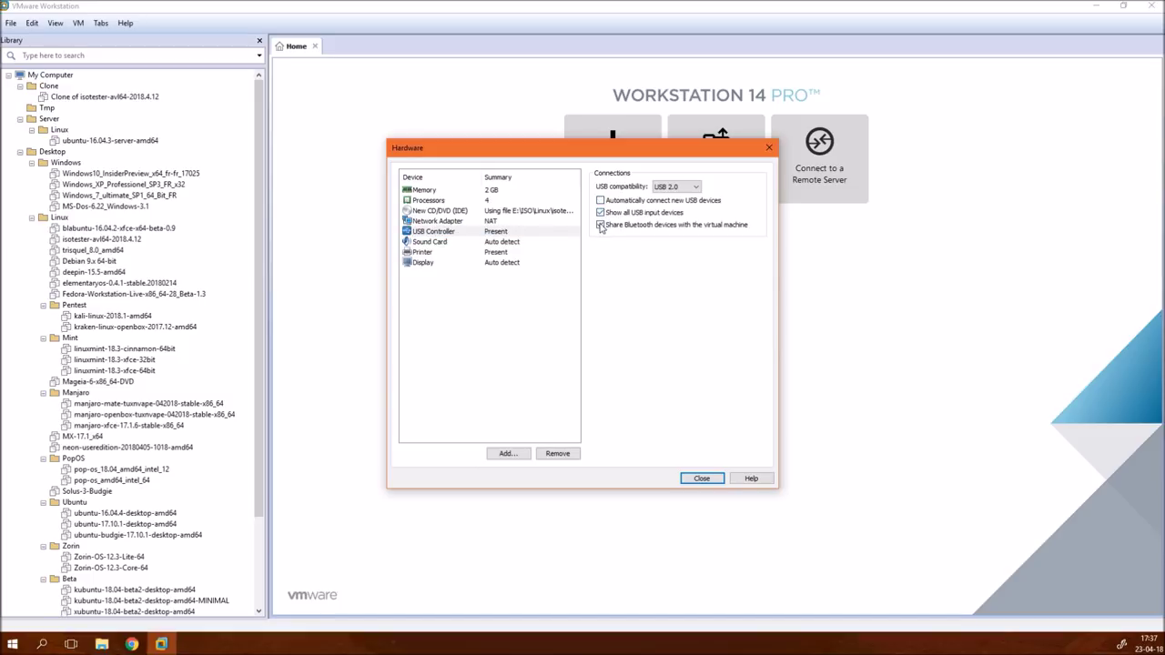
left_click(427, 247)
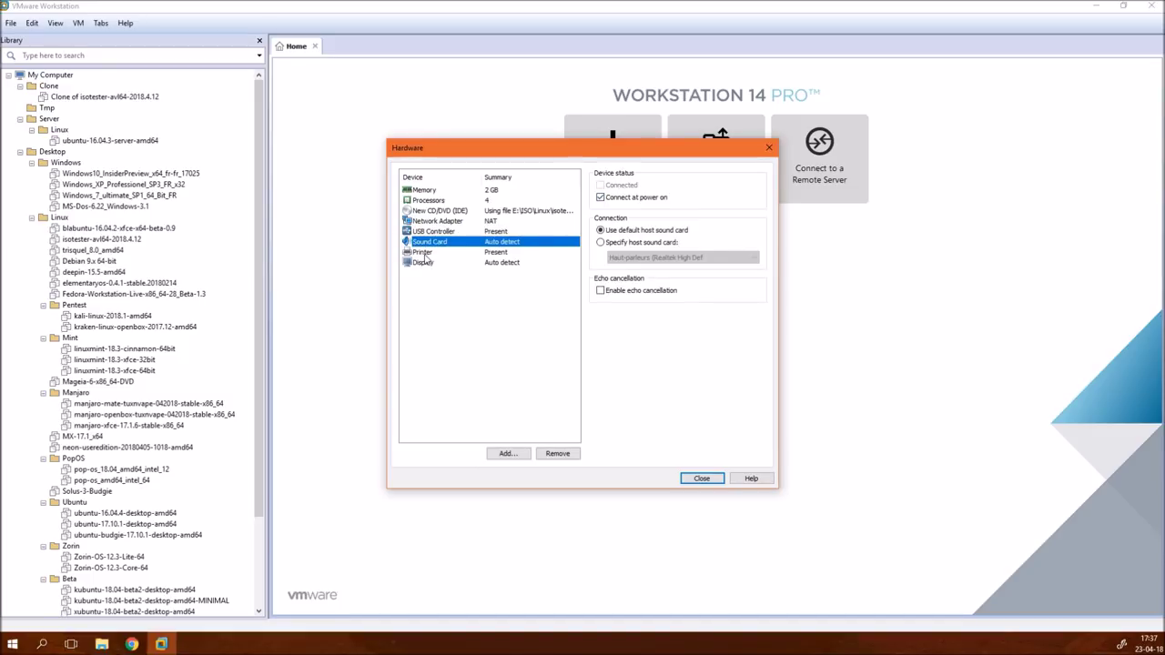
left_click(424, 253)
left_click(560, 454)
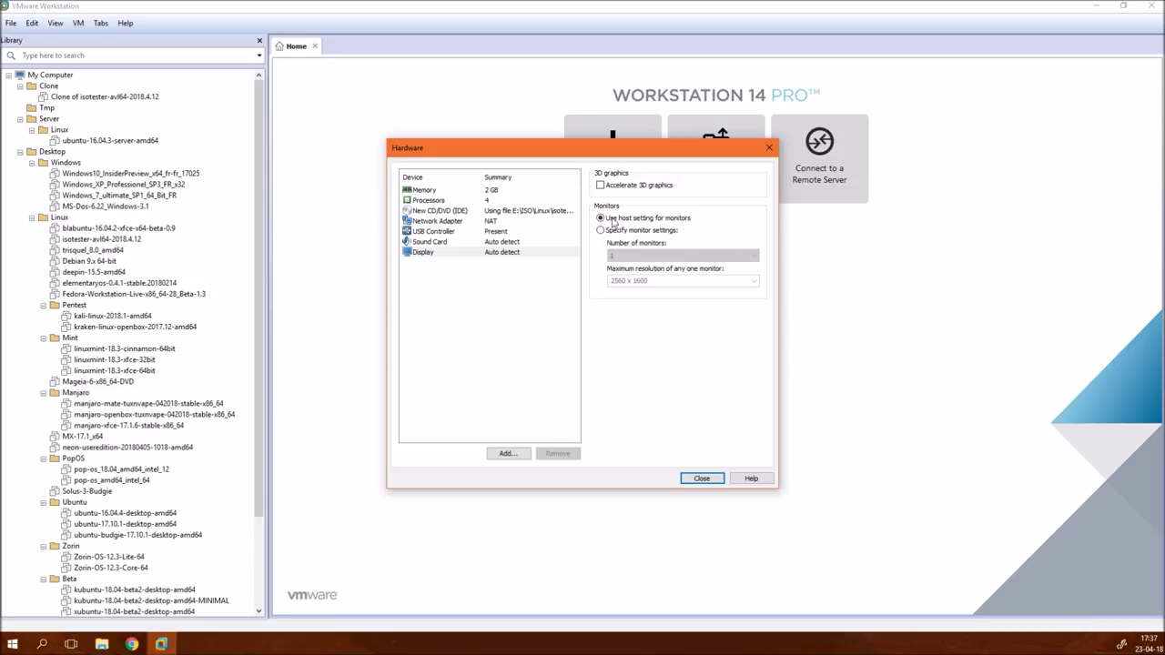
left_click(623, 189)
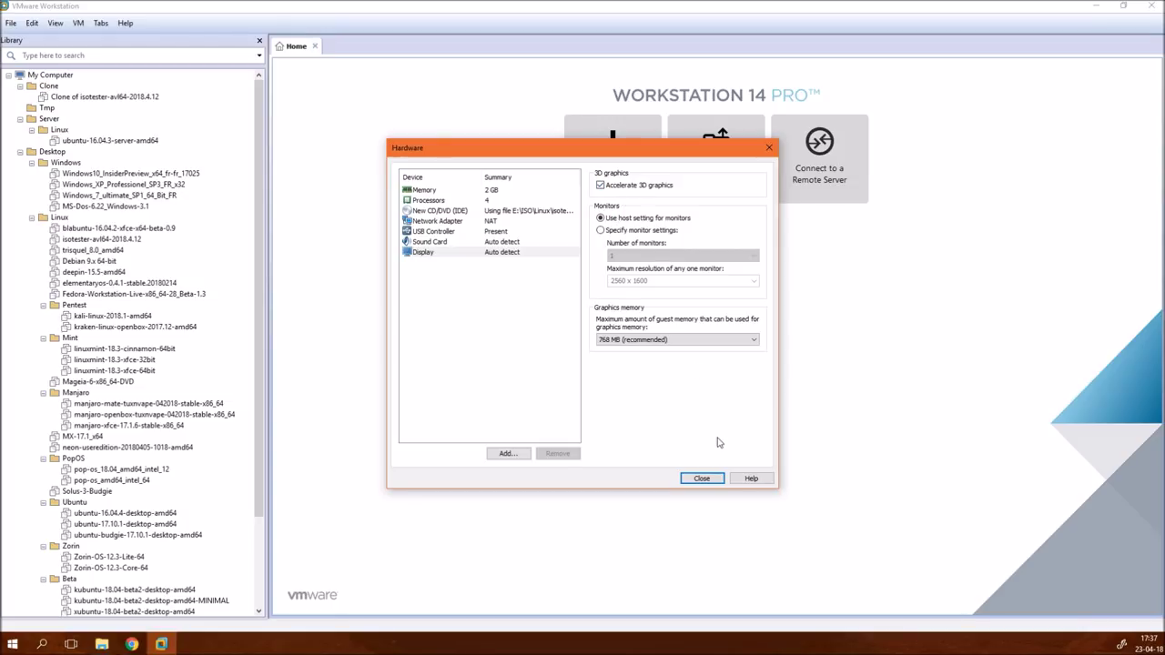
left_click(706, 479)
left_click(637, 434)
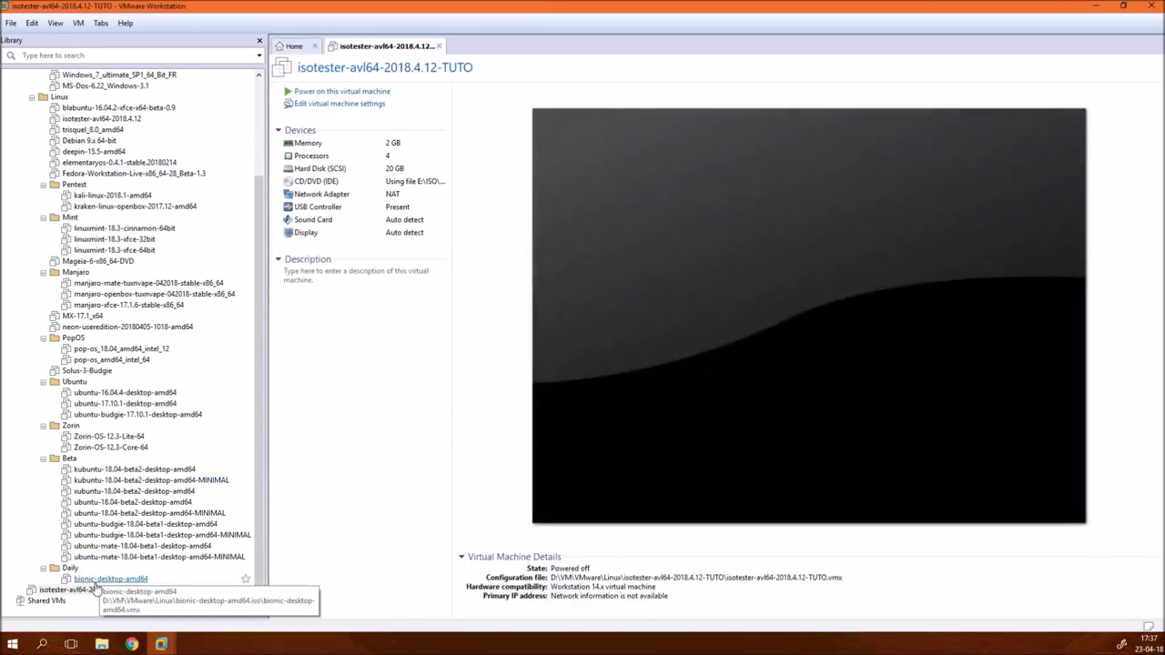
- Move the isotester-avl64-2018.4.12-TUTO VM into the Tmp library folder
left_click_drag(95, 596, 136, 83)
scroll(199, 216, "up", 3)
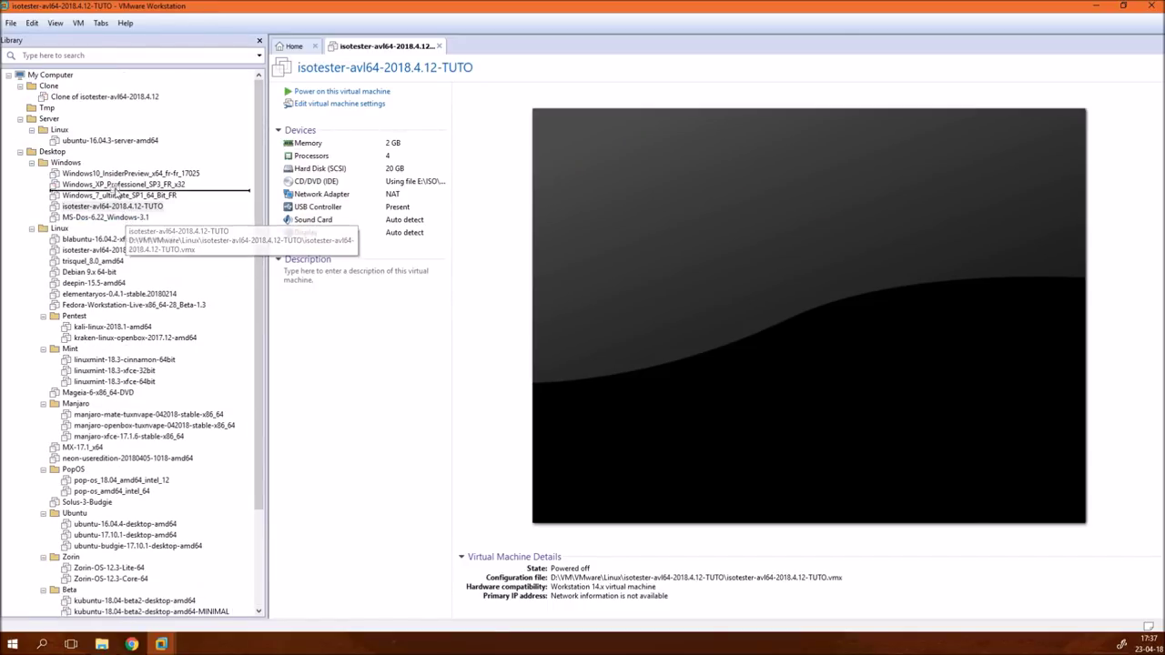
left_click(49, 119)
left_click_drag(53, 127, 45, 107)
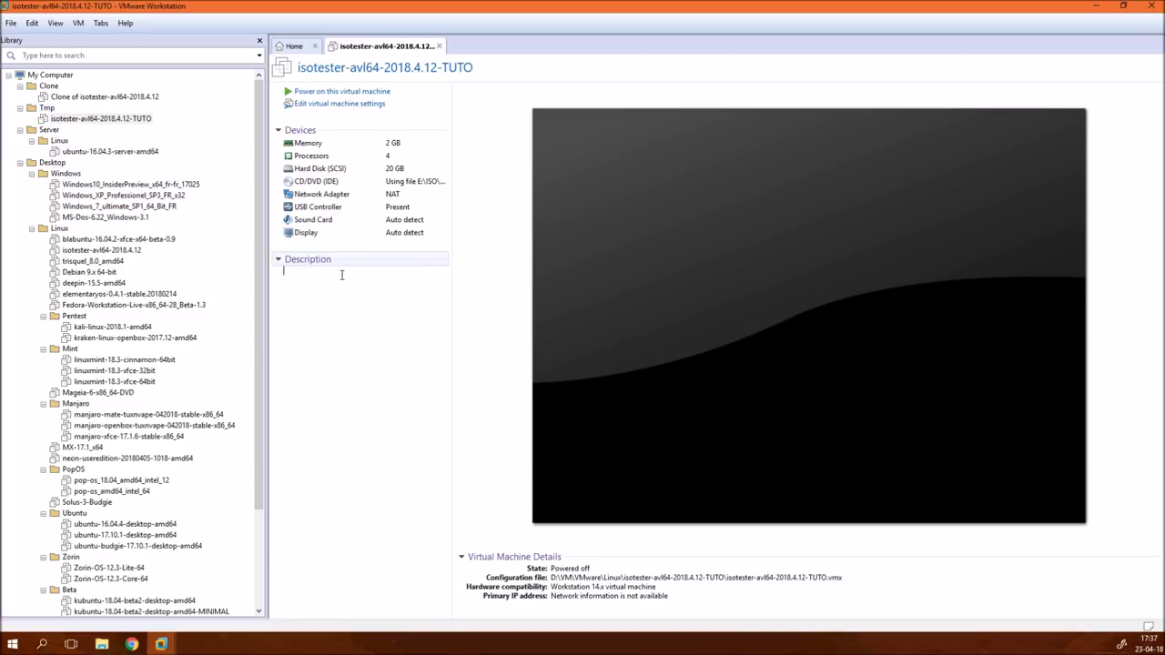
- Copy the clone VM's login-notes description into the TUTO VM's description
left_click(73, 98)
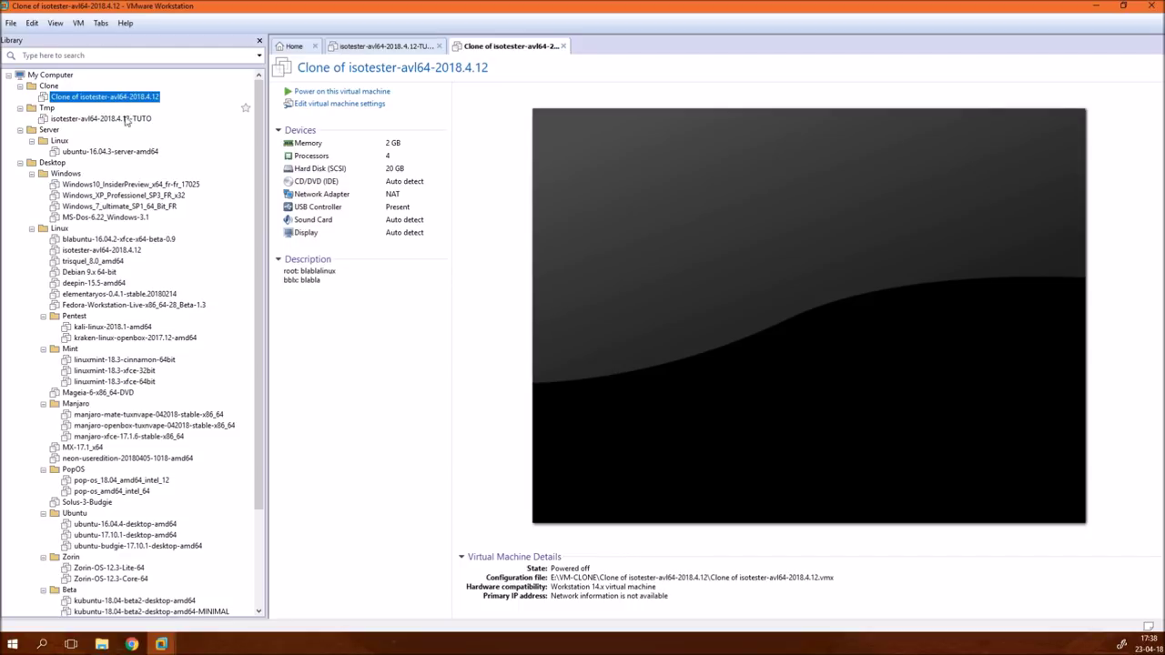
left_click_drag(284, 271, 322, 281)
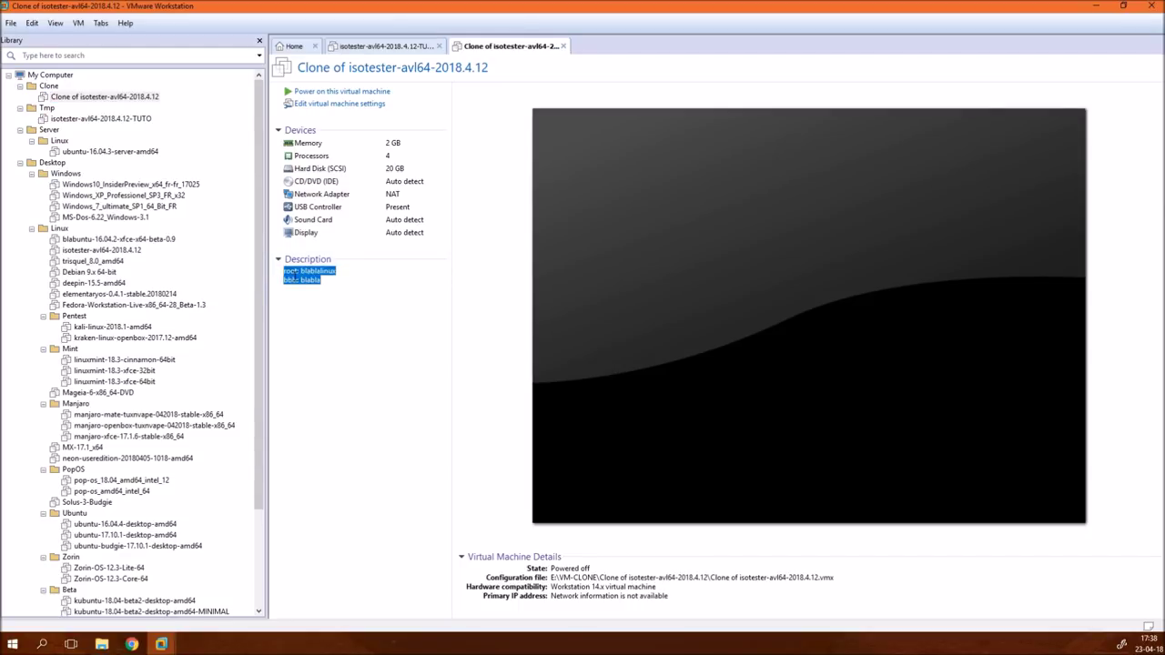
right_click(290, 270)
left_click(314, 314)
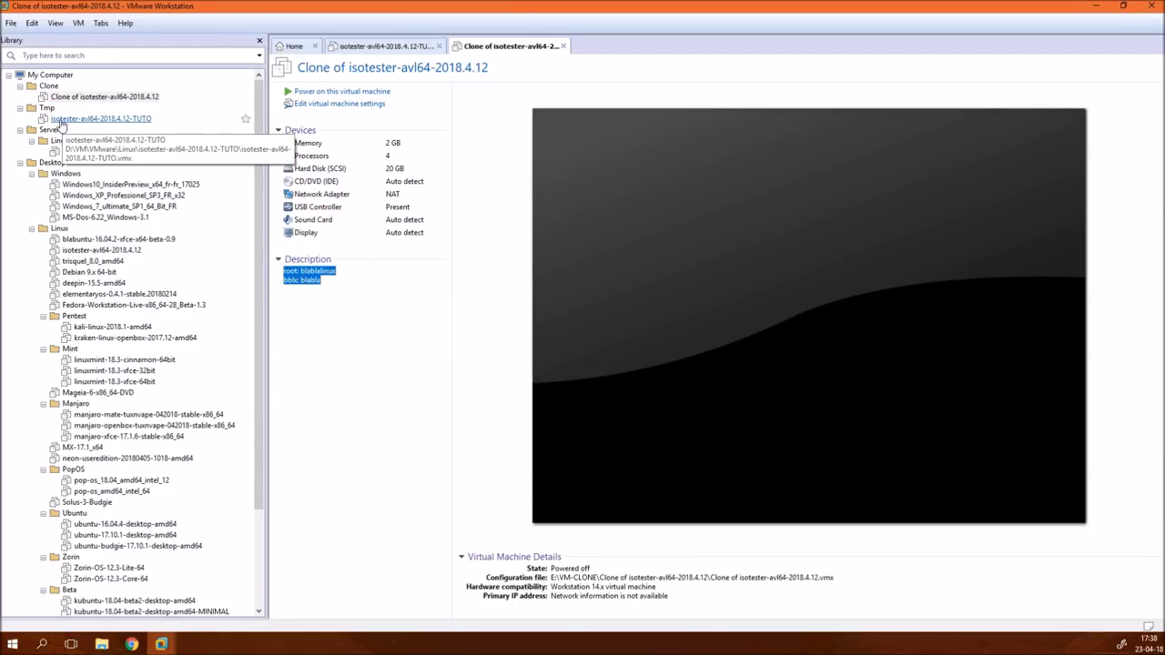
left_click(562, 46)
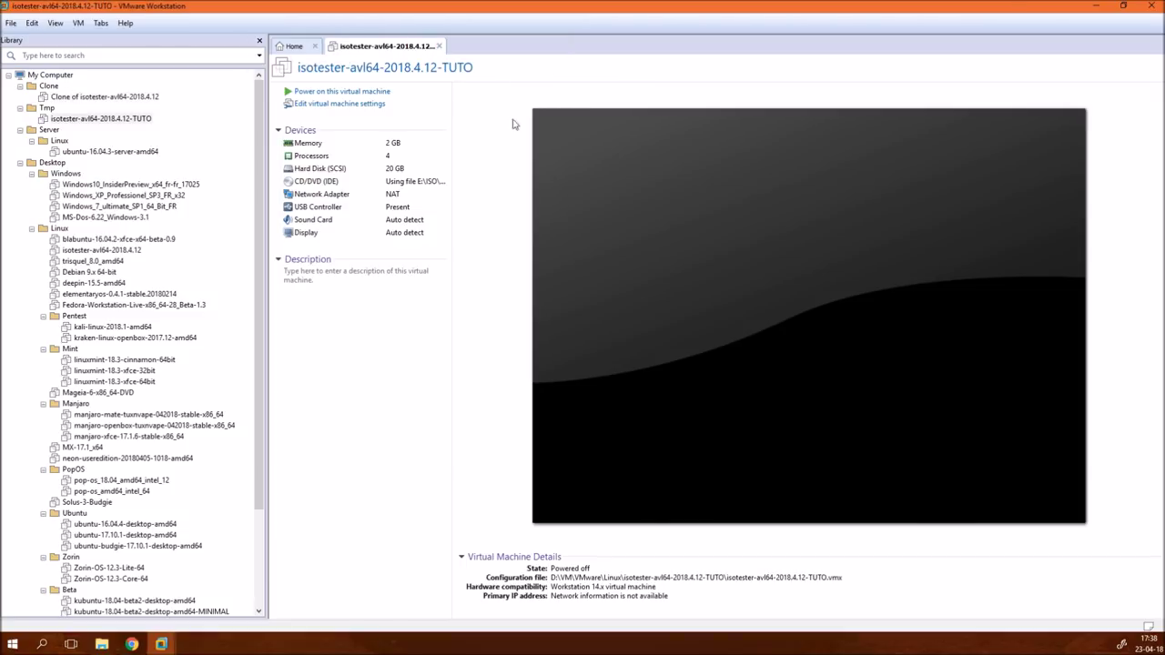
left_click(339, 276)
right_click(342, 275)
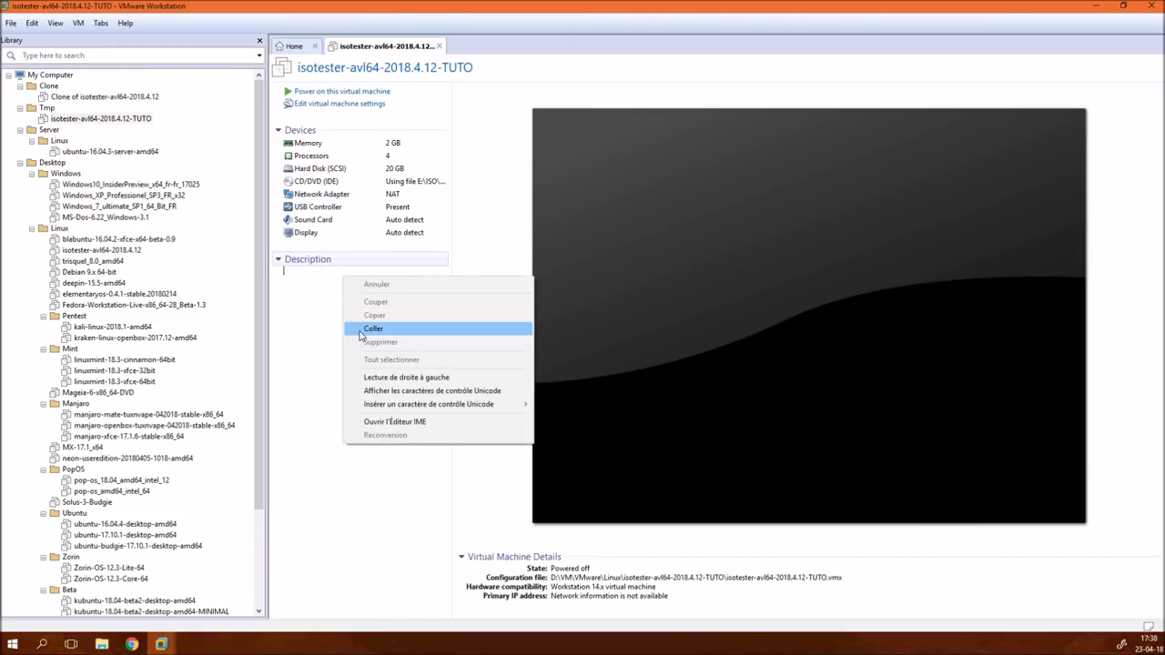
left_click(360, 336)
- In the TUTO VM's options, use the enhanced keyboard if available and report battery information
left_click(332, 108)
left_click(429, 143)
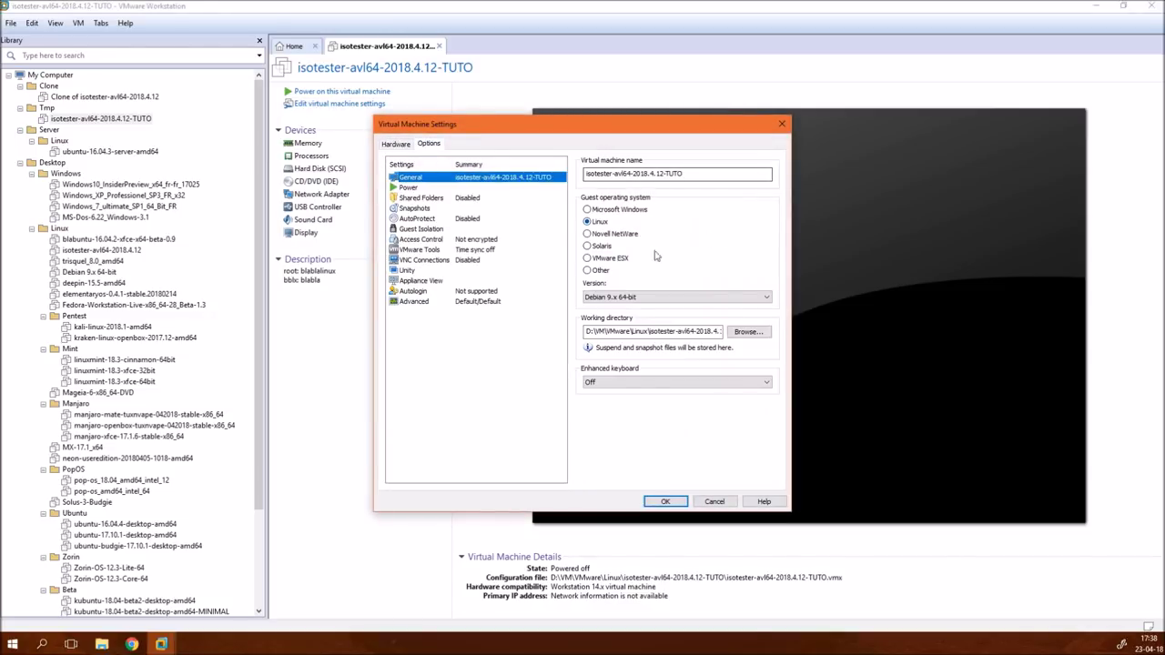
left_click(619, 383)
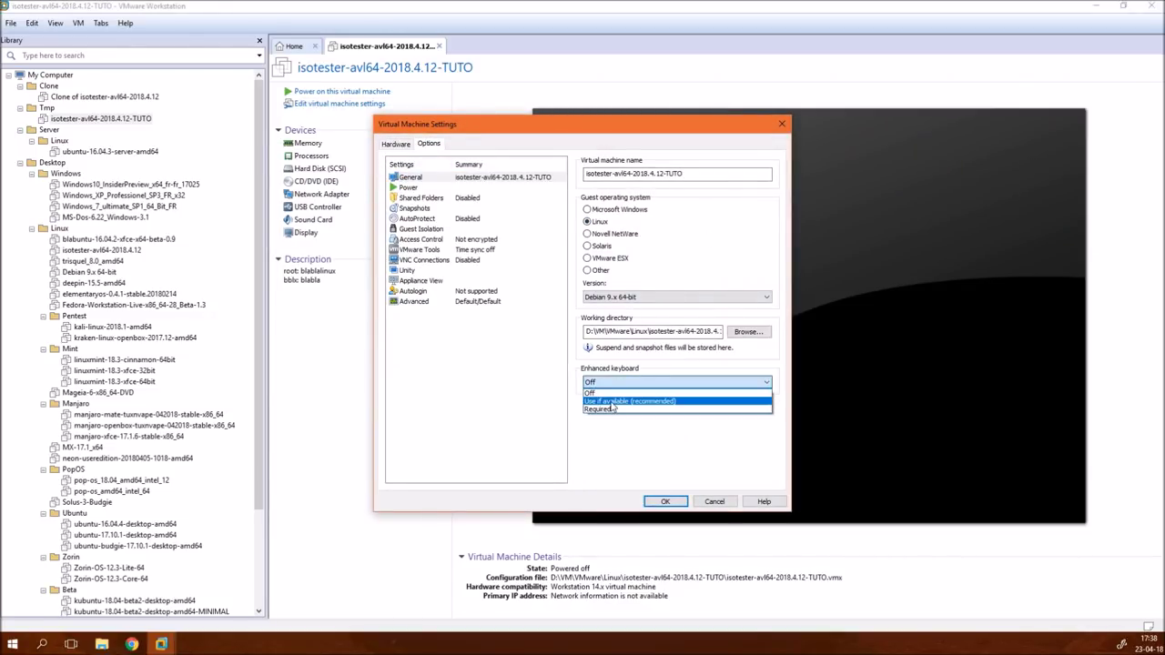
left_click(612, 402)
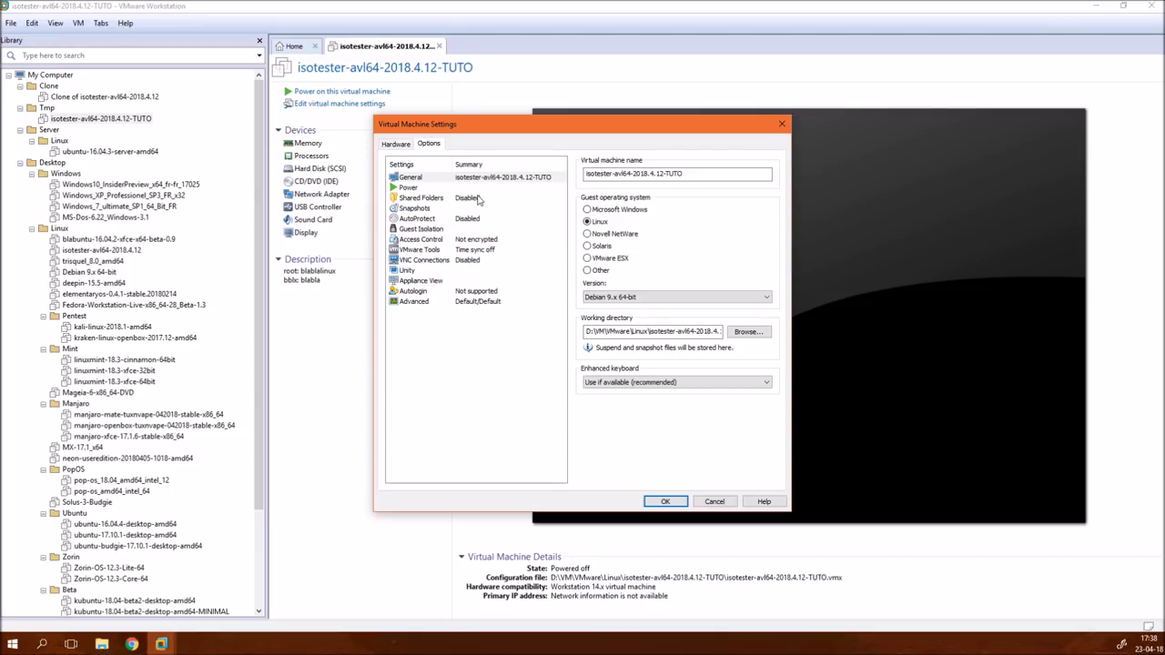
left_click(408, 188)
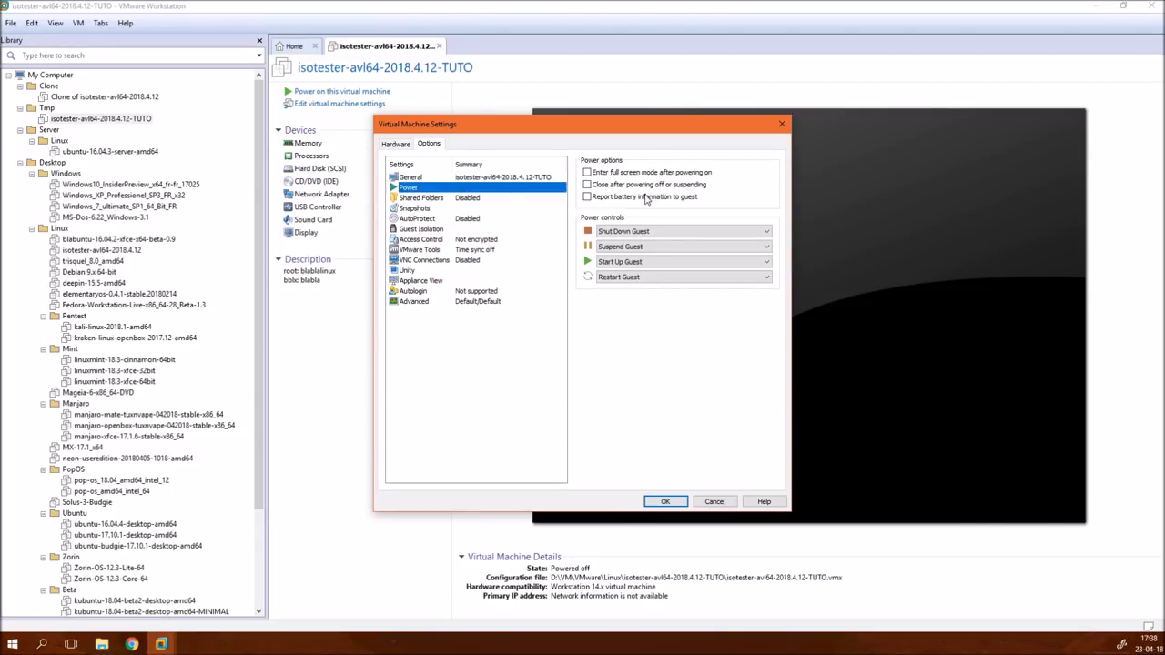
left_click(587, 196)
left_click(421, 250)
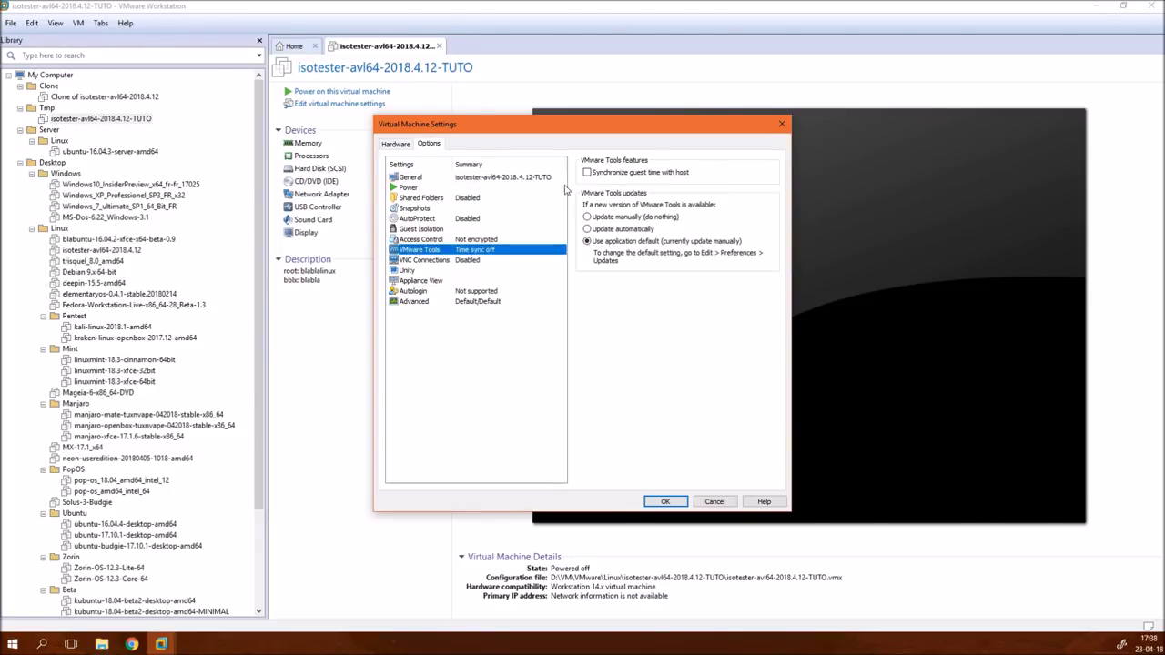
left_click(667, 501)
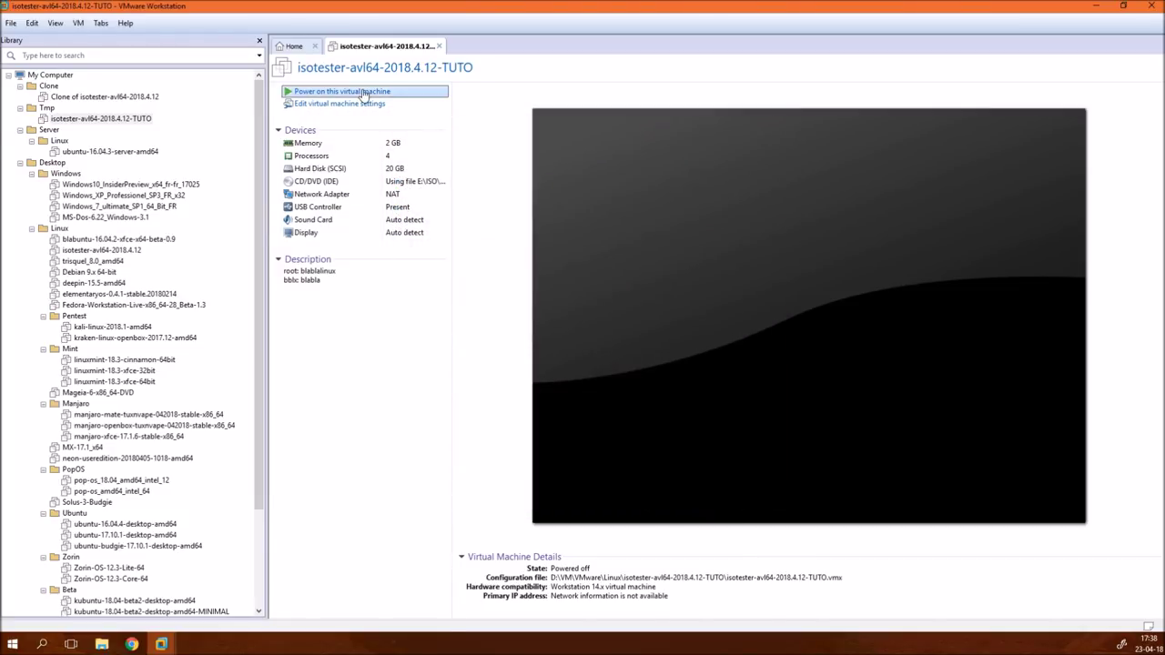
- Power on the TUTO VM, boot the Live system entry, and dismiss the Debian install hint bar
key("ctrl+b")
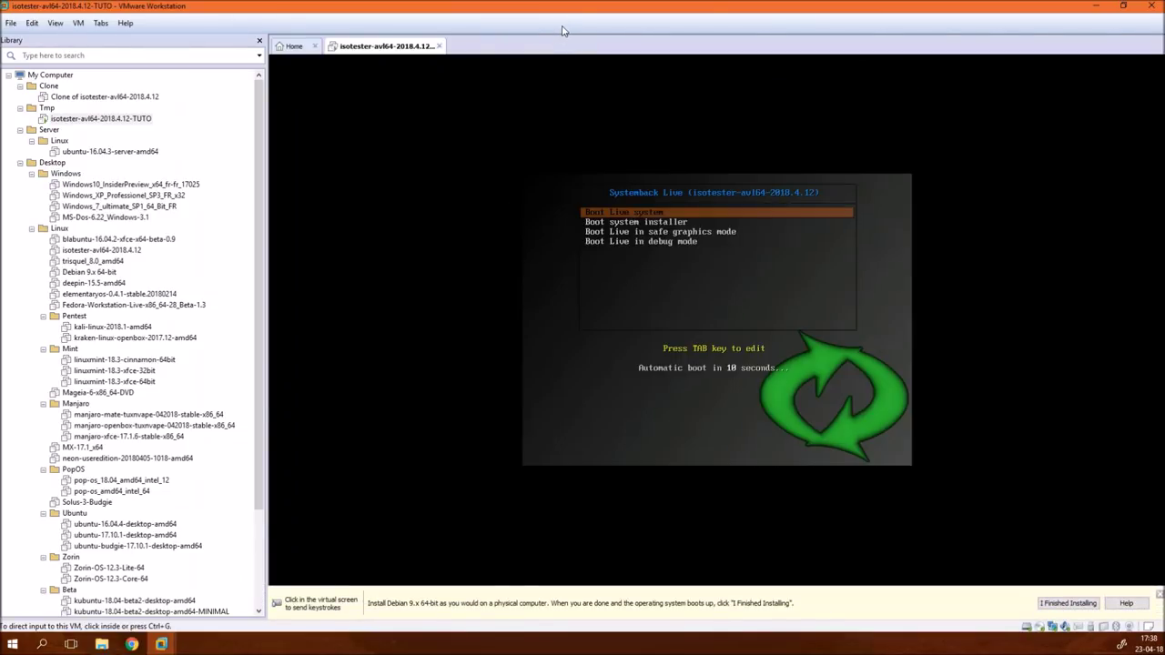
key("F9")
left_click(527, 299)
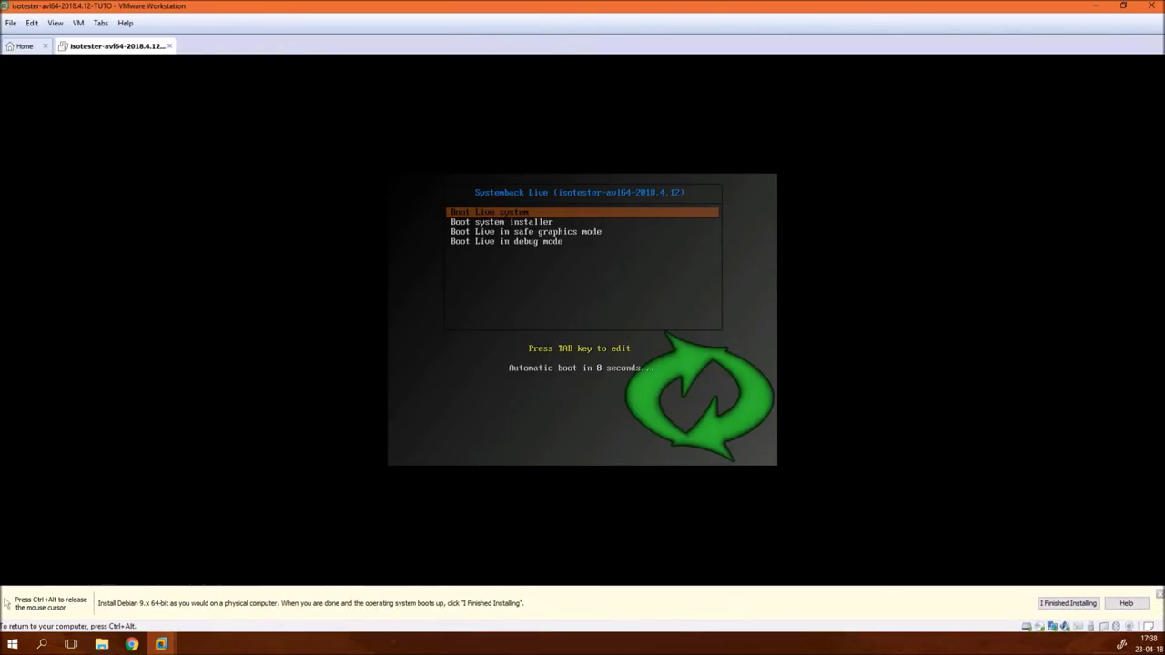
key("Down")
key("Down")
key("Down")
key("Up")
key("Up")
key("Up")
key("Return")
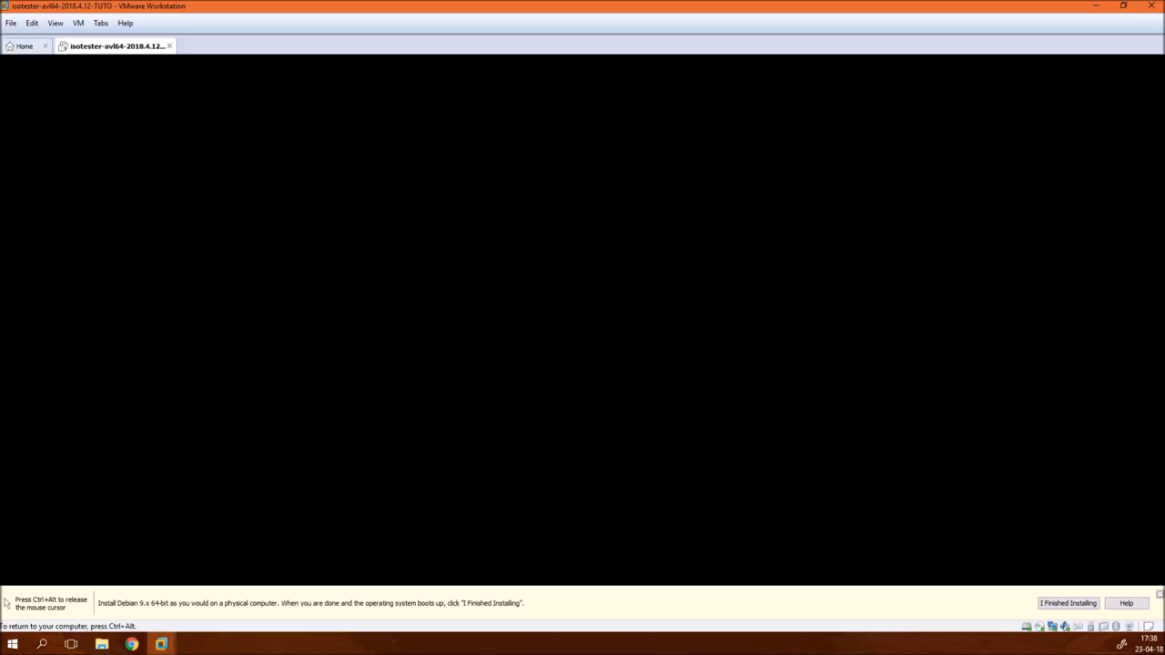
key("ctrl+alt")
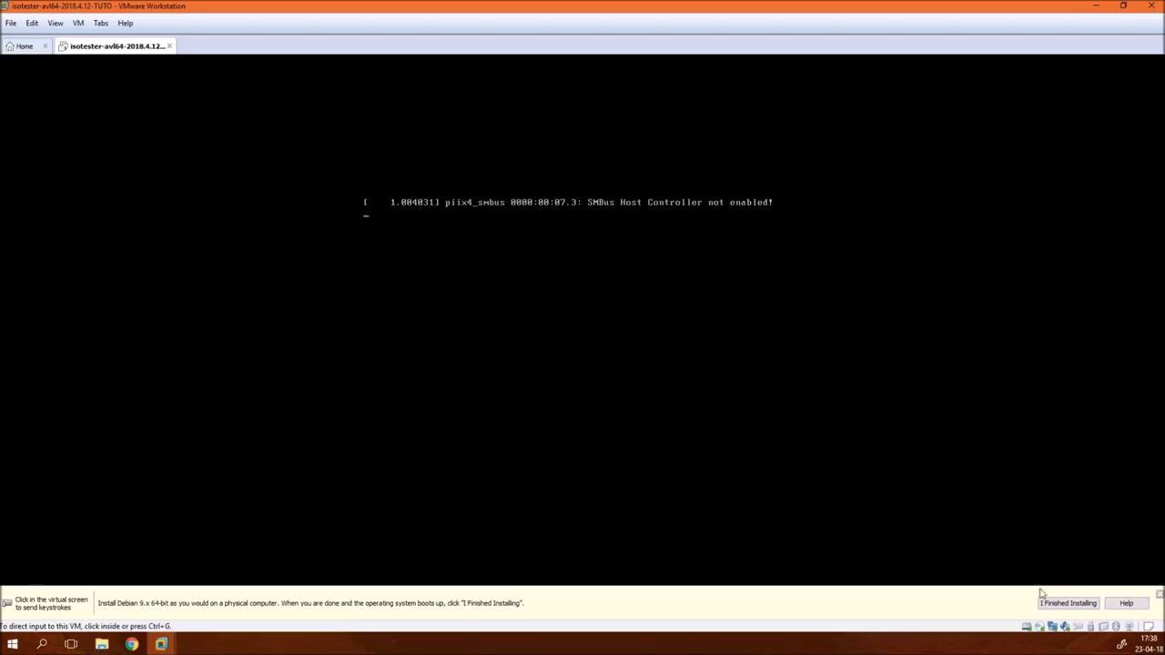
left_click(1159, 596)
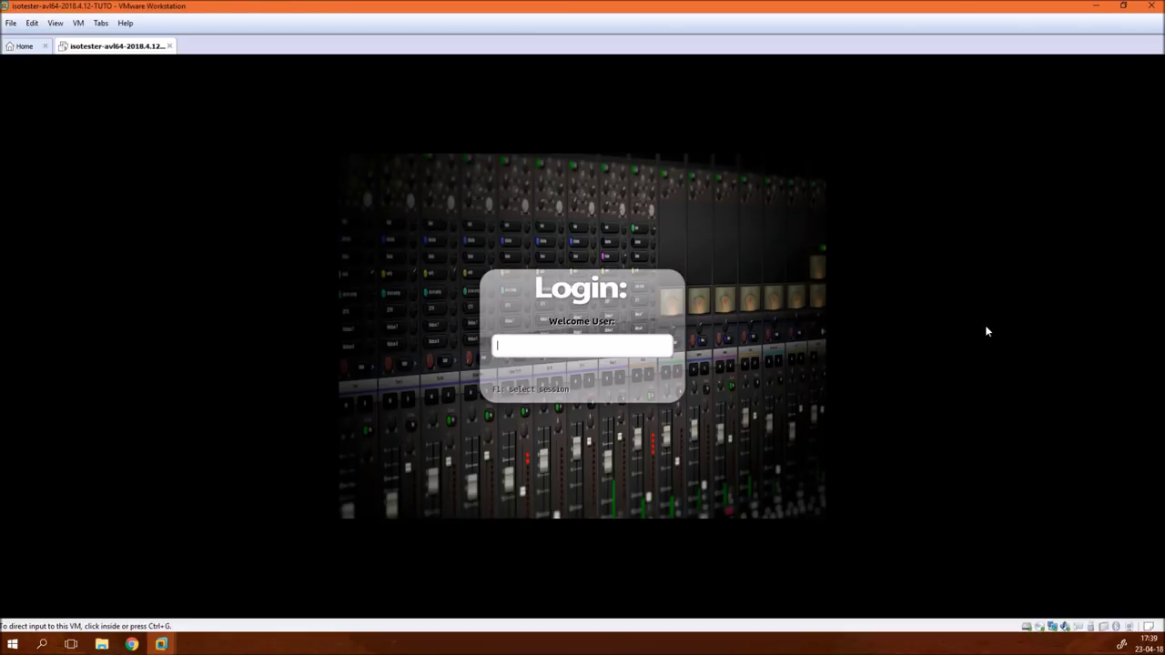
- Log in to the AV Linux guest with the user account's username and password
left_click(919, 344)
type("user")
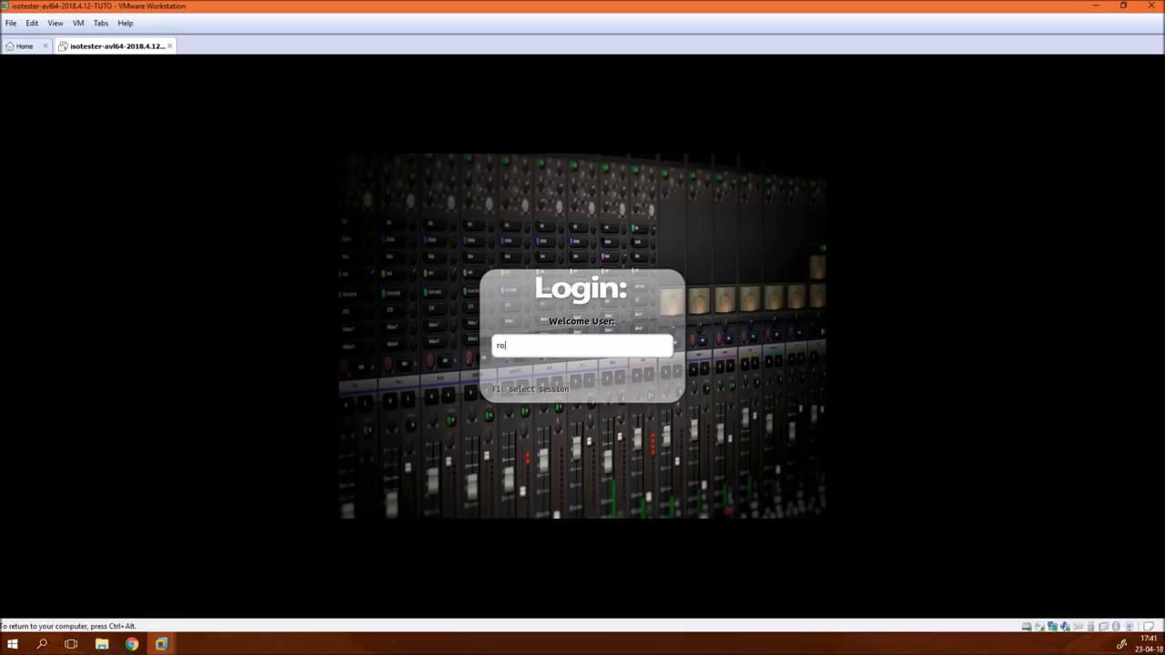
key("Return")
type("u")
key("BackSpace")
type("user123456")
key("Return")
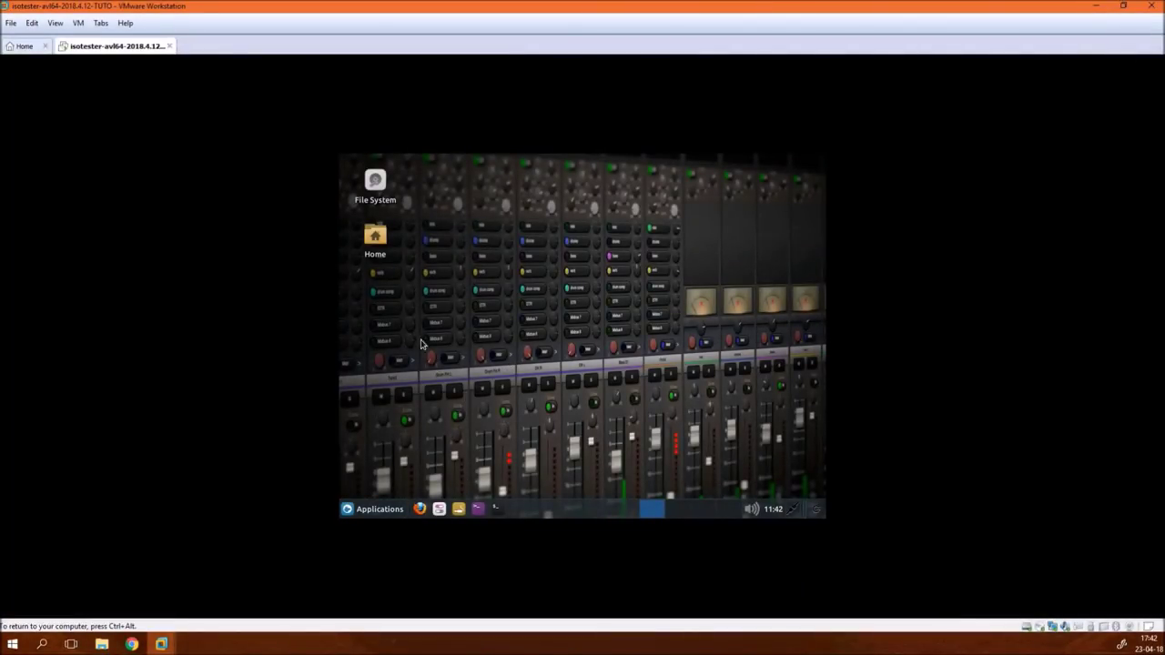
- Launch Systemback via an Applications search for 'sy' and choose System install
left_click(370, 511)
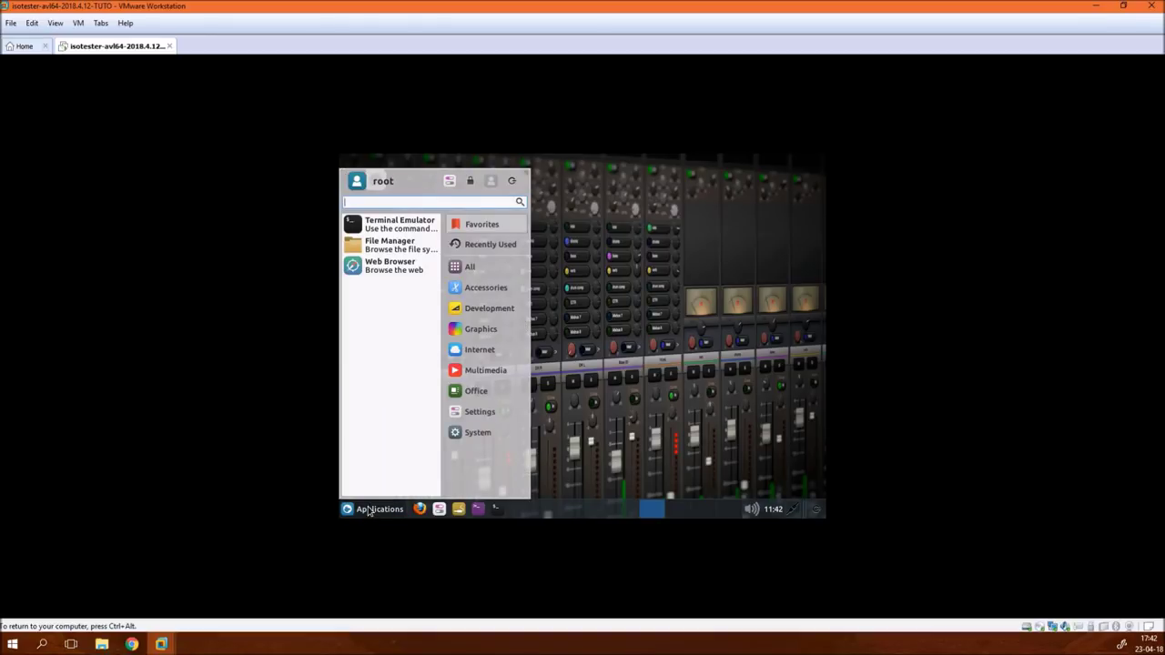
type("sy")
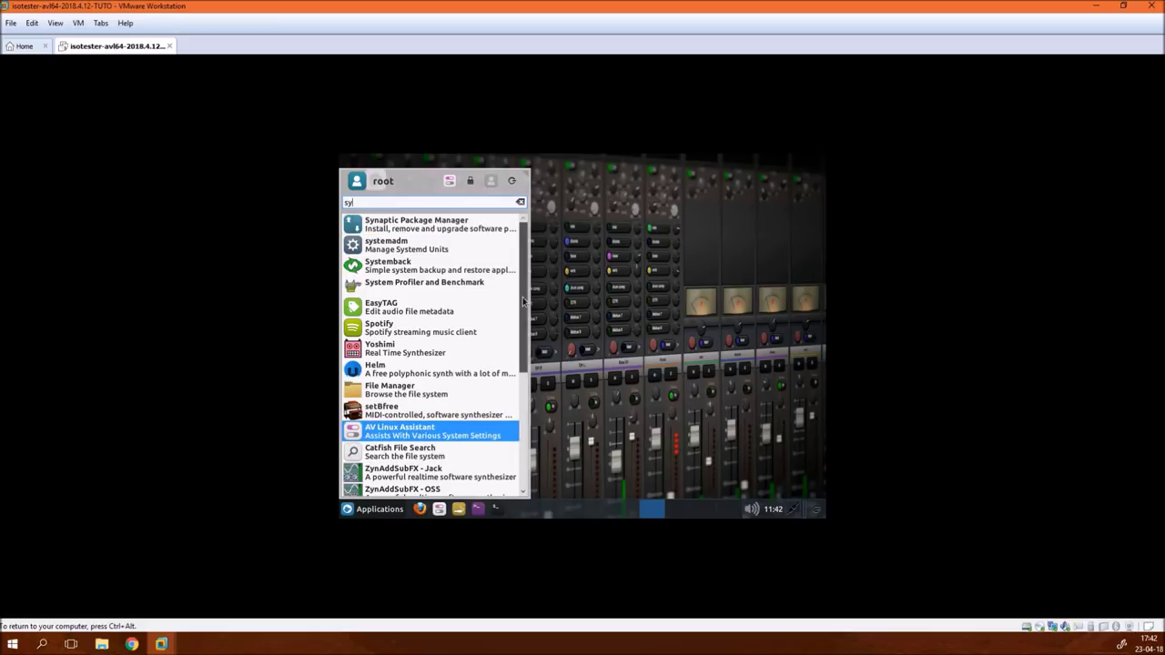
left_click(394, 267)
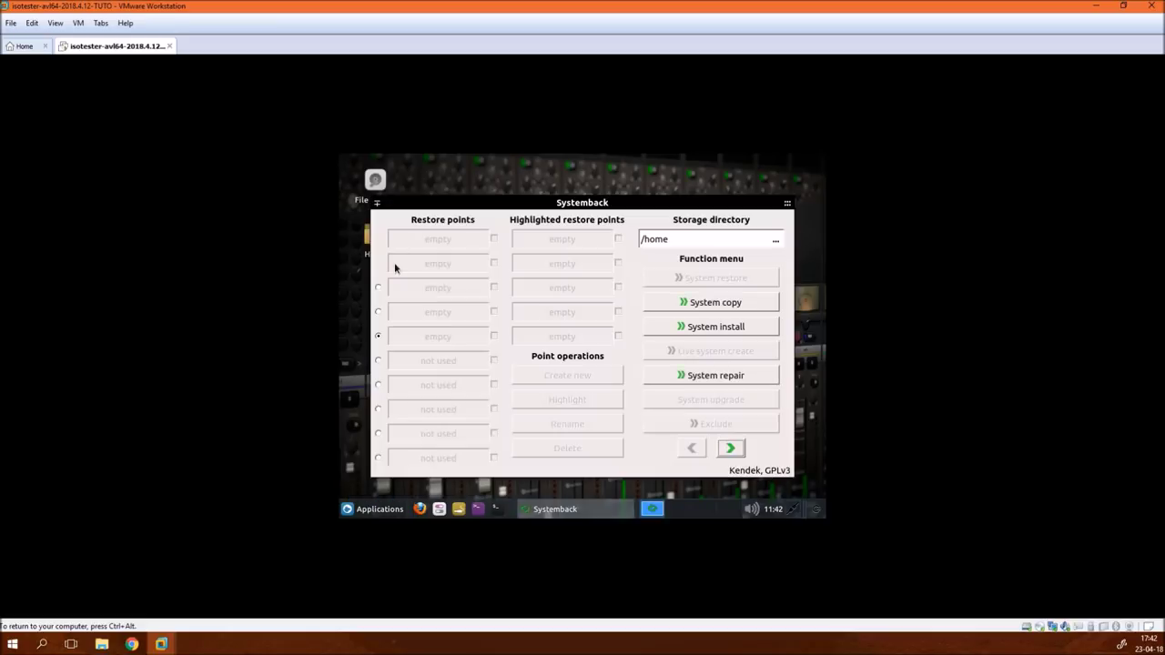
left_click(722, 330)
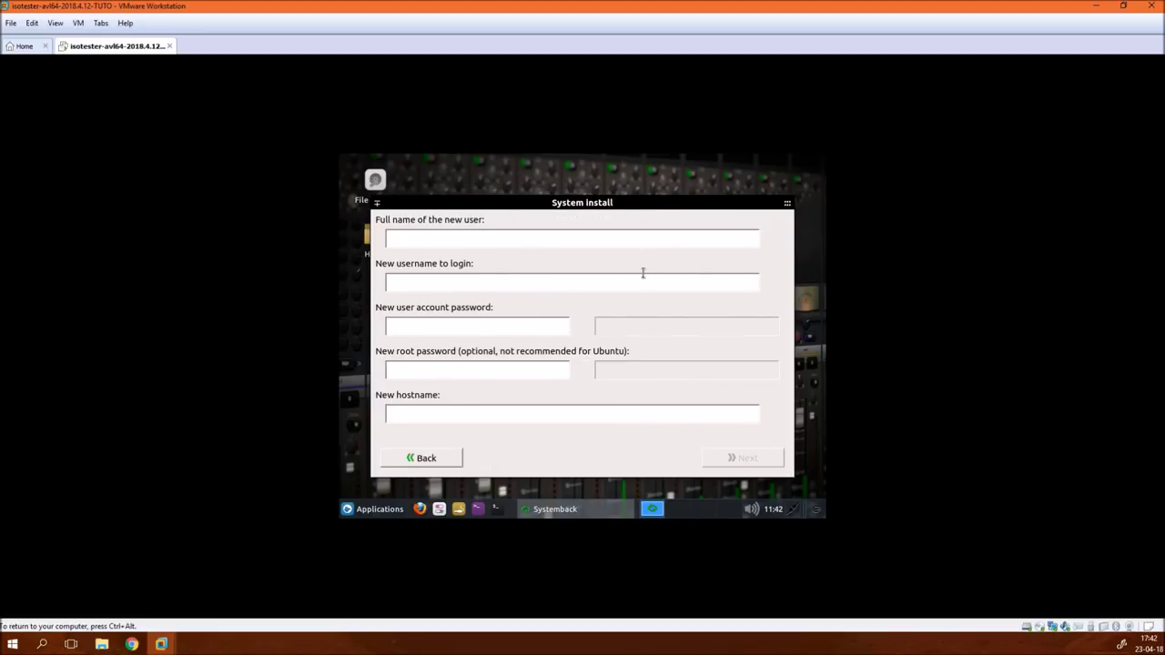
- Enter the full name, username, user and root passwords, and hostname bblx-avl-v
type("Blablateurxbblxb")
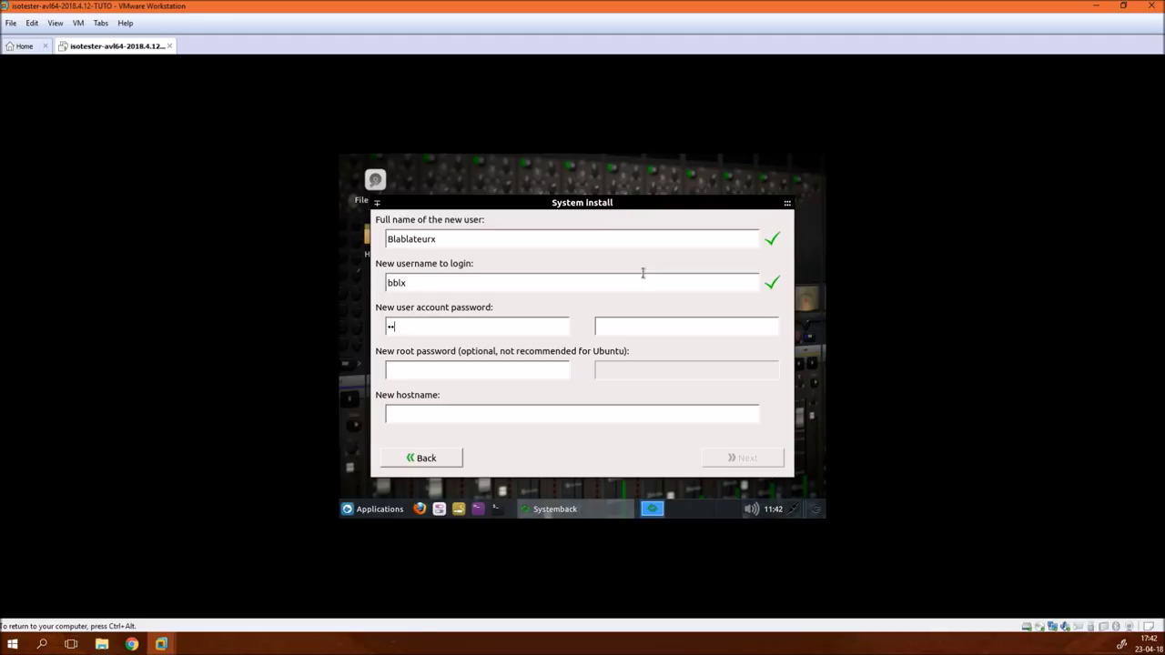
key("BackSpace")
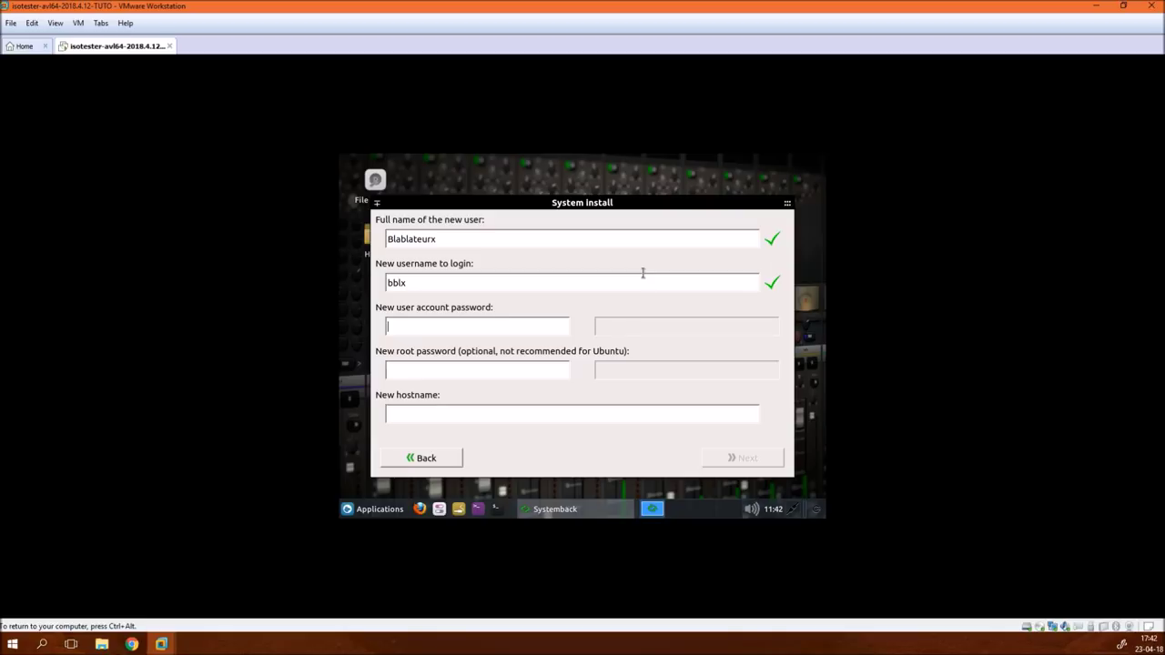
type("******")
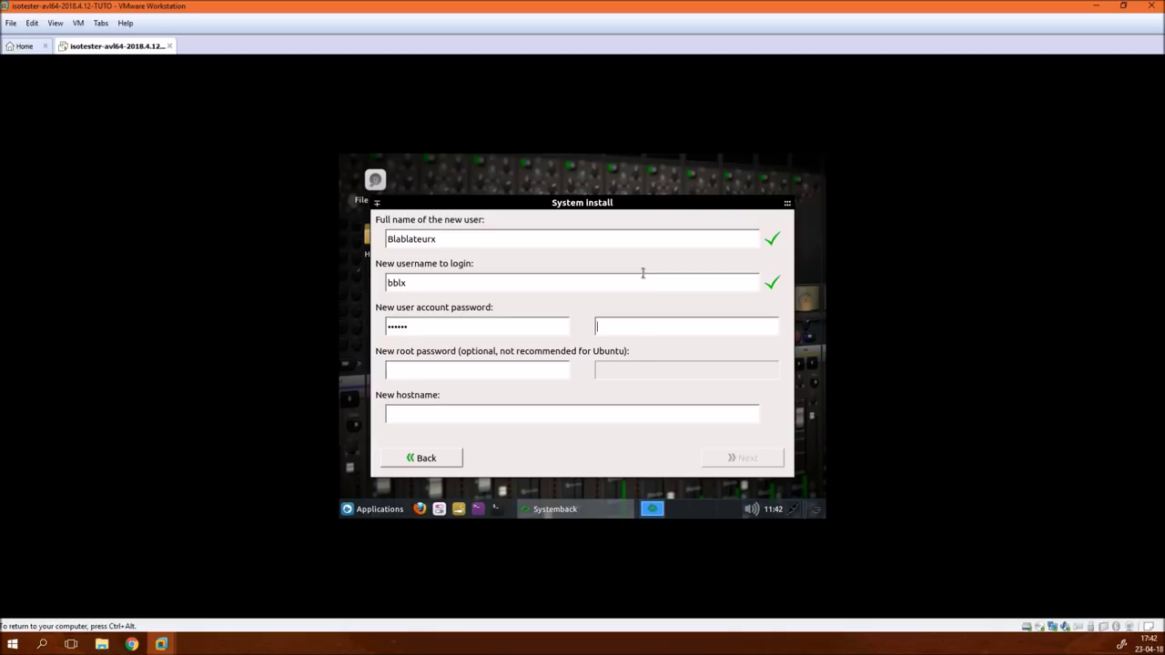
type("******")
key("Tab")
type("*****")
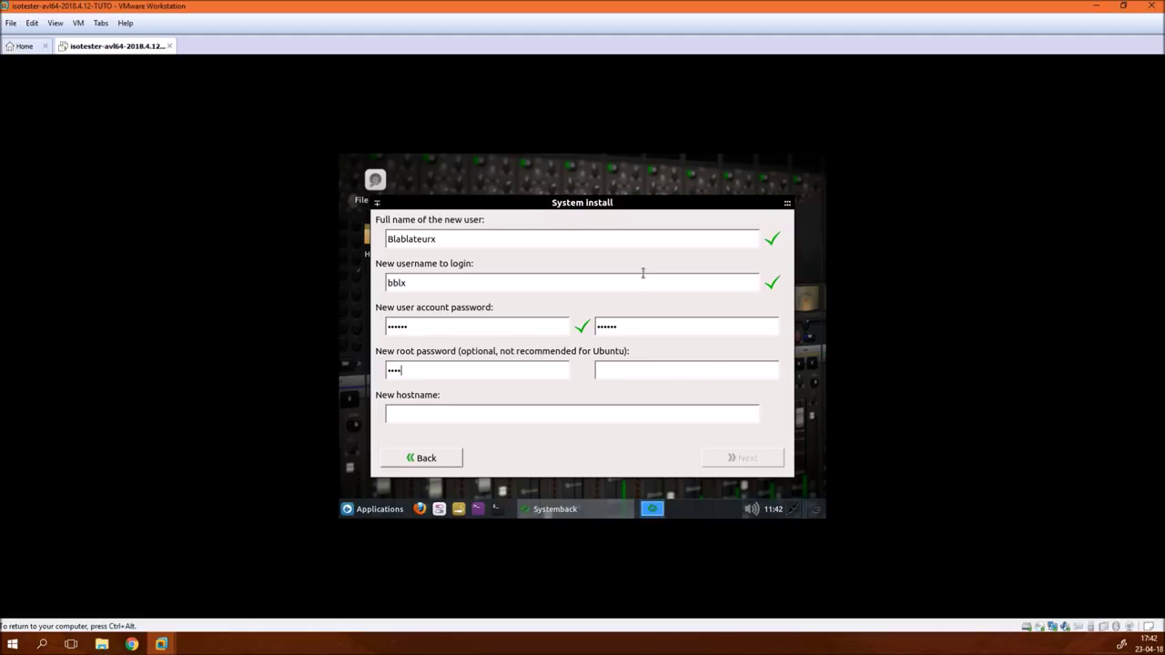
type("*****************")
key("Tab")
type("bb")
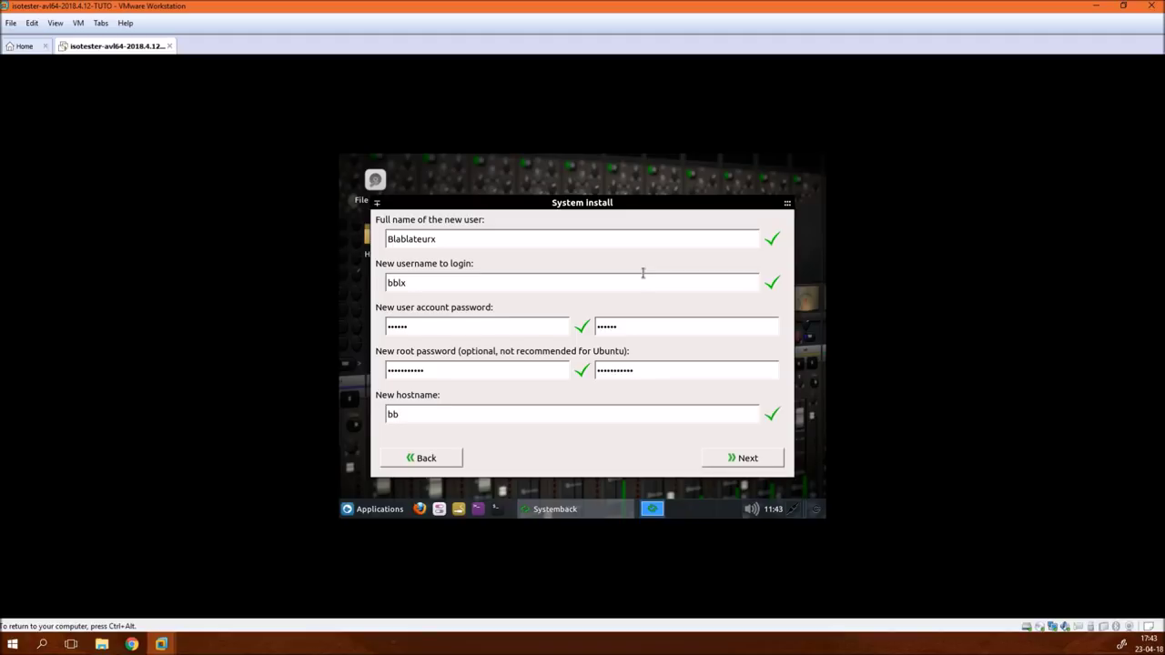
type("lx-avl-v")
- Delete the existing /dev/sda partitions, leaving 20 GiB of free space
type("m")
left_click(729, 459)
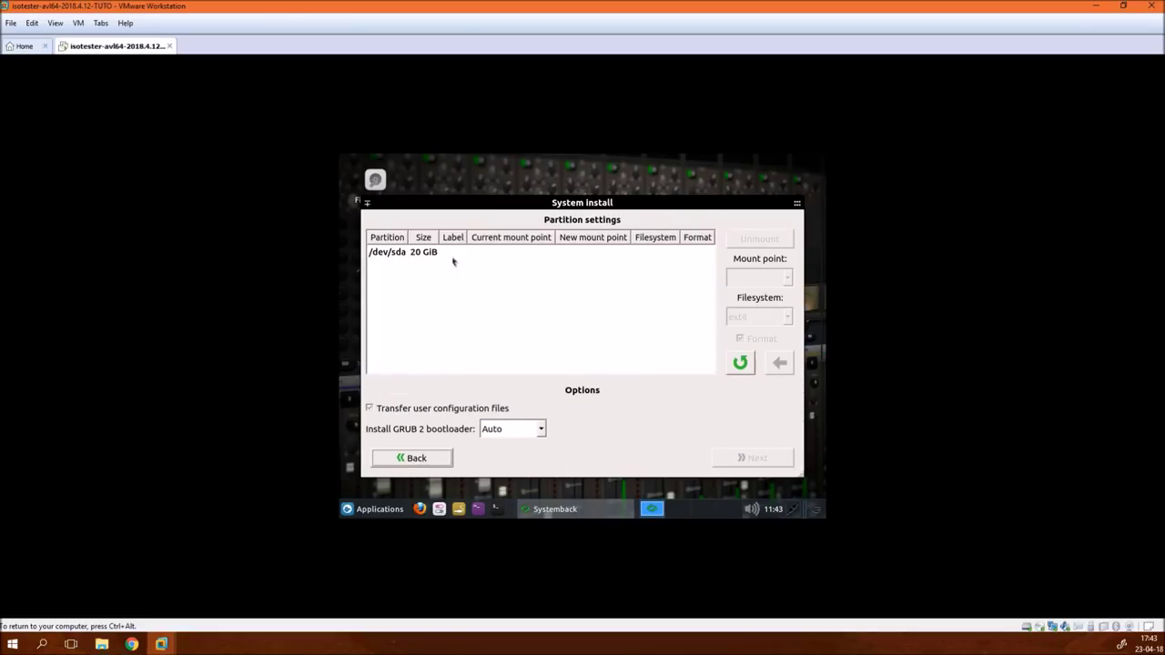
left_click(420, 254)
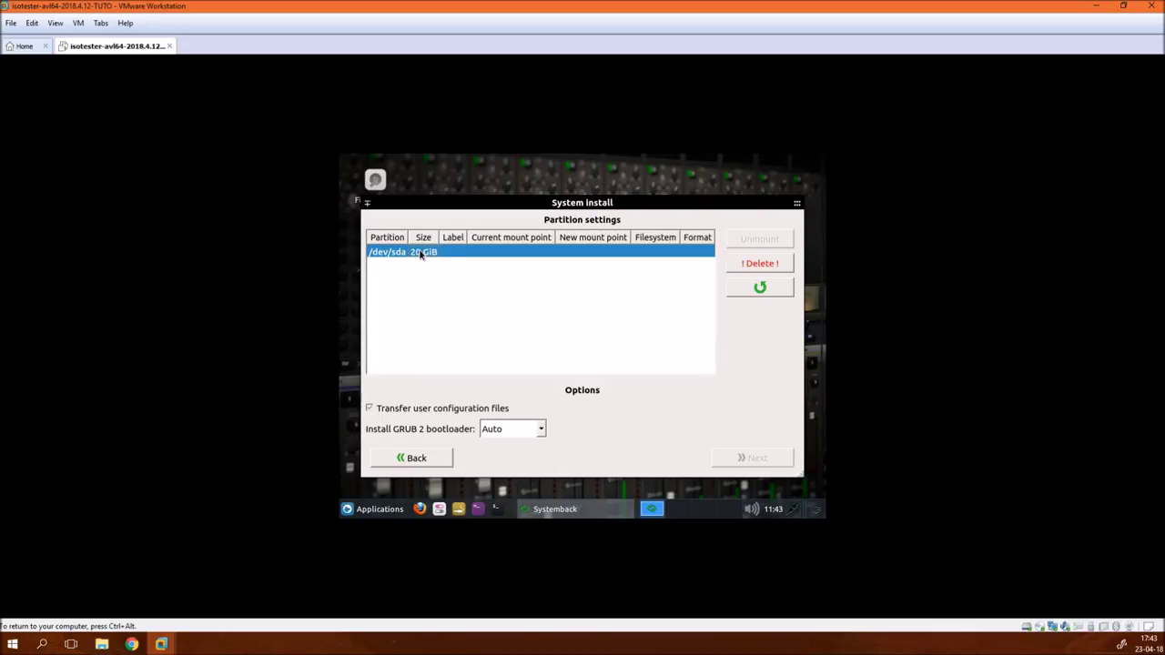
left_click(779, 267)
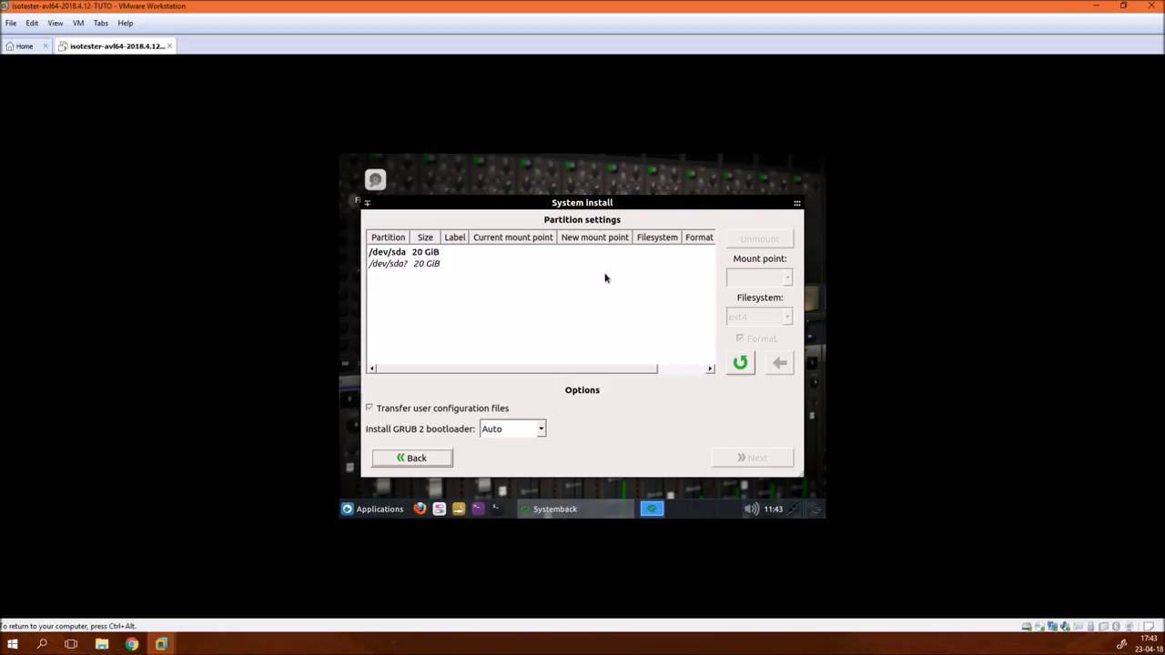
left_click(426, 264)
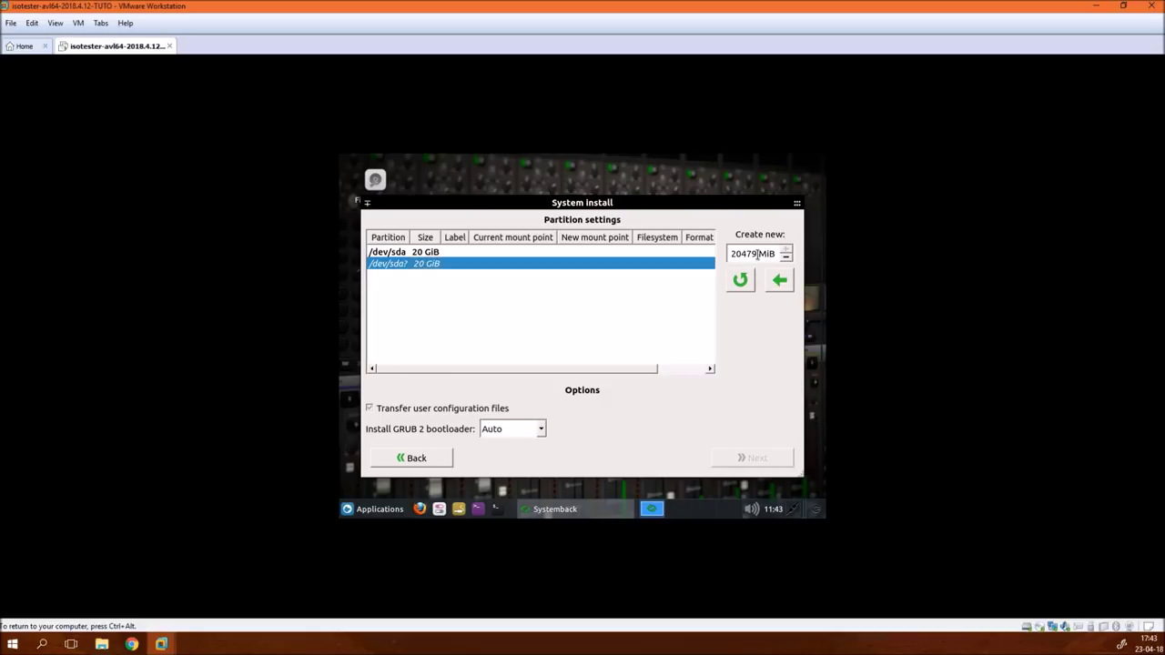
- Create a 2048 MiB /dev/sda1 and an 18 GiB /dev/sda2 from the remaining space
triple_click(759, 256)
left_click(758, 256)
key("BackSpace")
key("BackSpace")
key("BackSpace")
type("48")
left_click(776, 280)
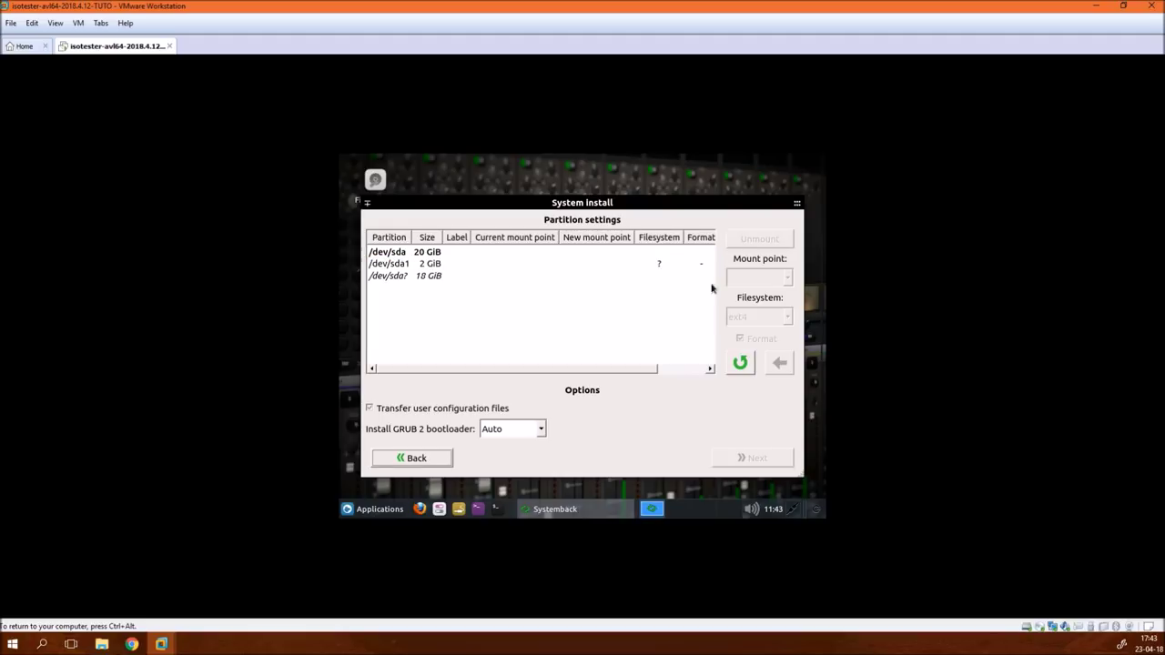
left_click(442, 278)
left_click(776, 279)
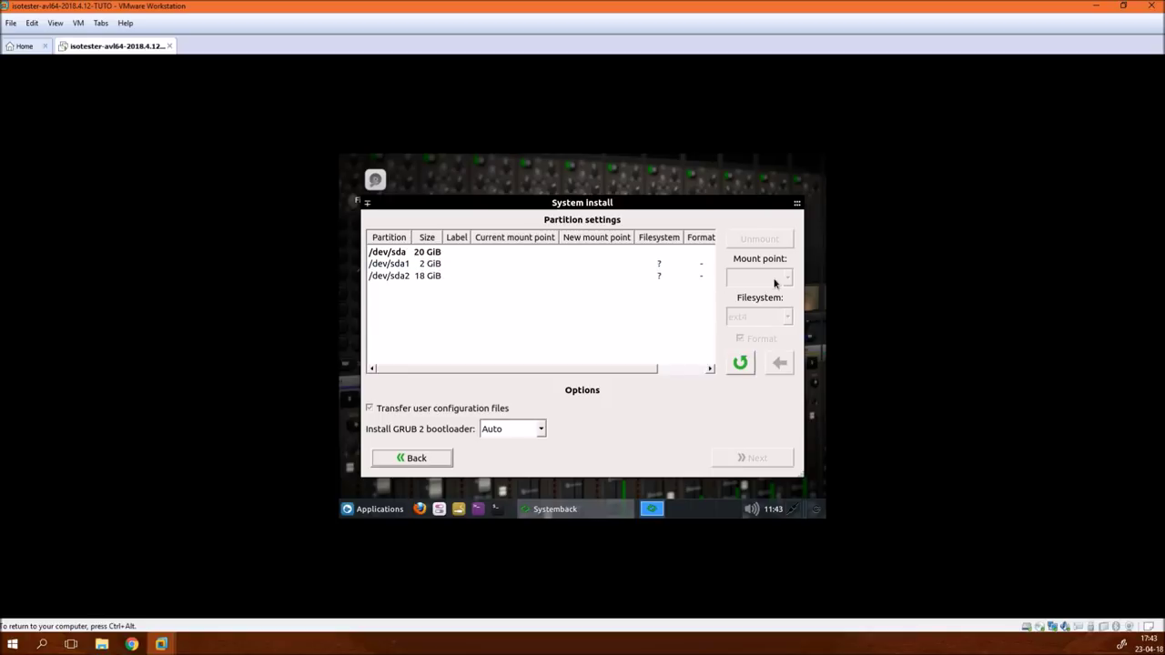
- Assign SWAP to /dev/sda1 and root / with ext4 formatting to /dev/sda2
left_click(437, 264)
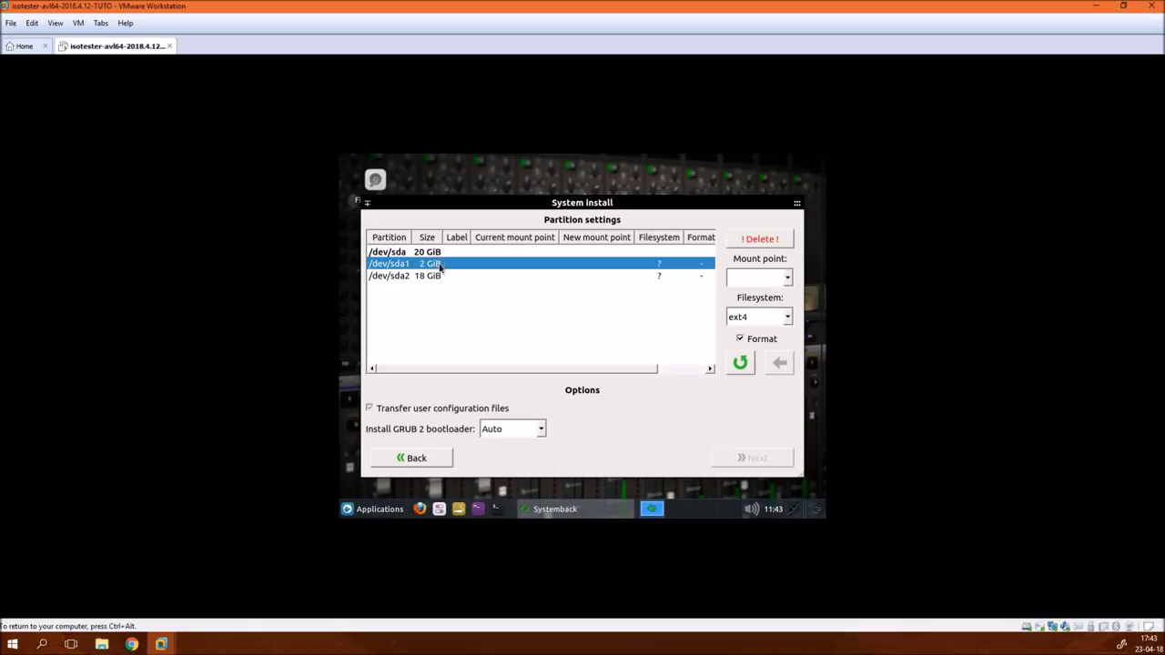
left_click(787, 279)
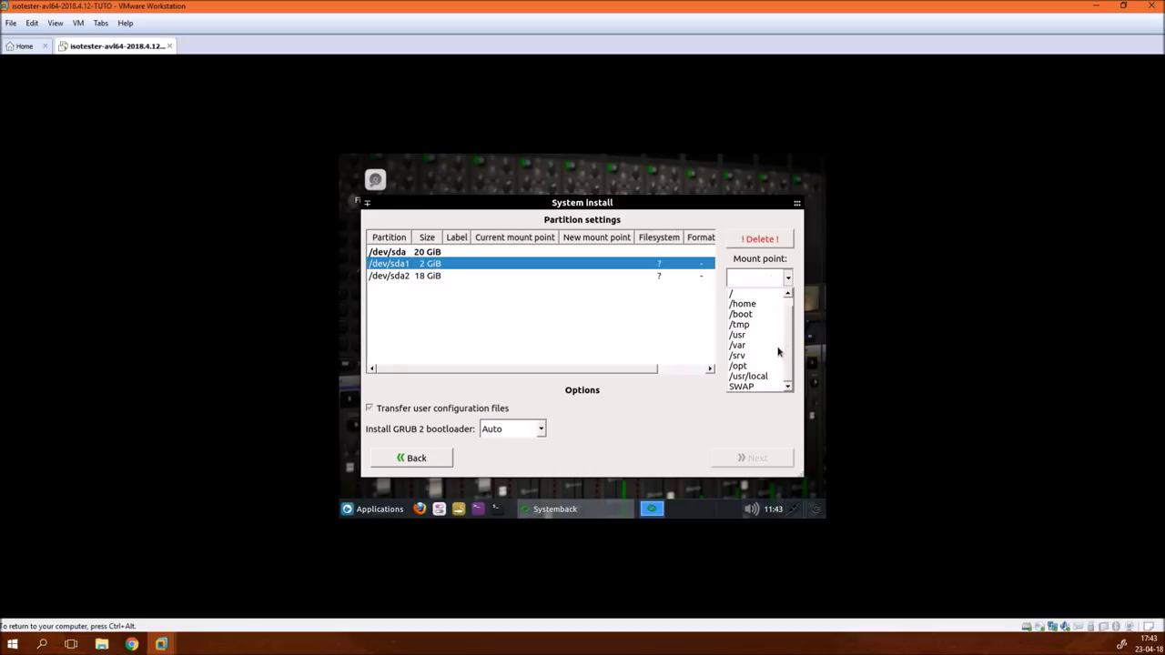
left_click(747, 386)
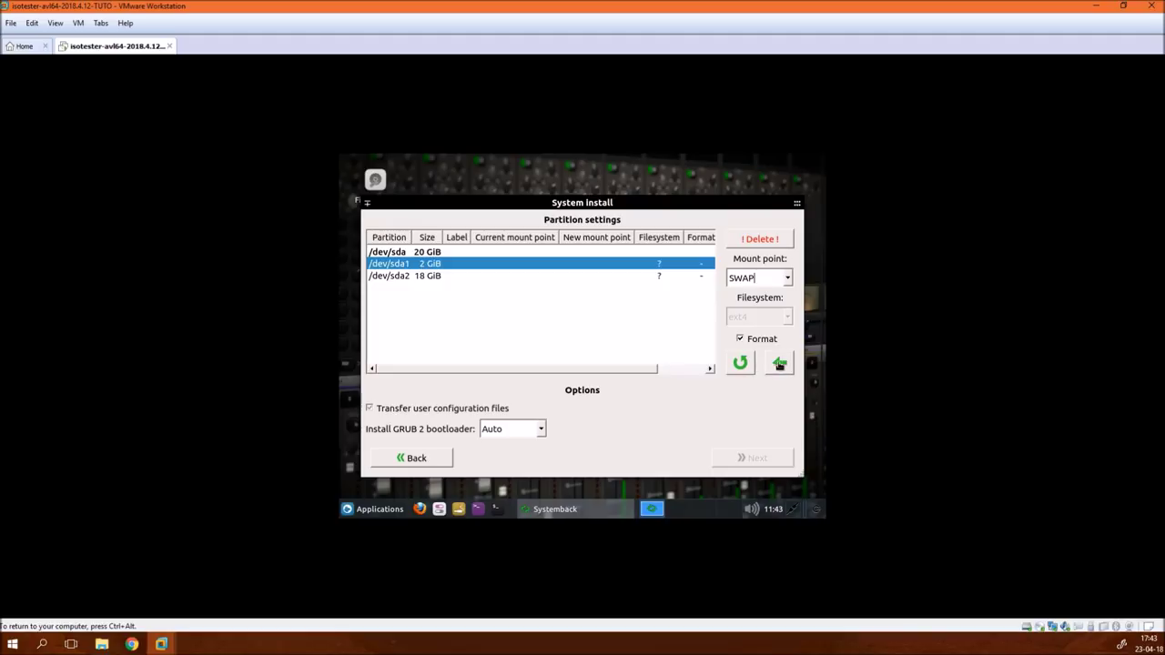
left_click(780, 363)
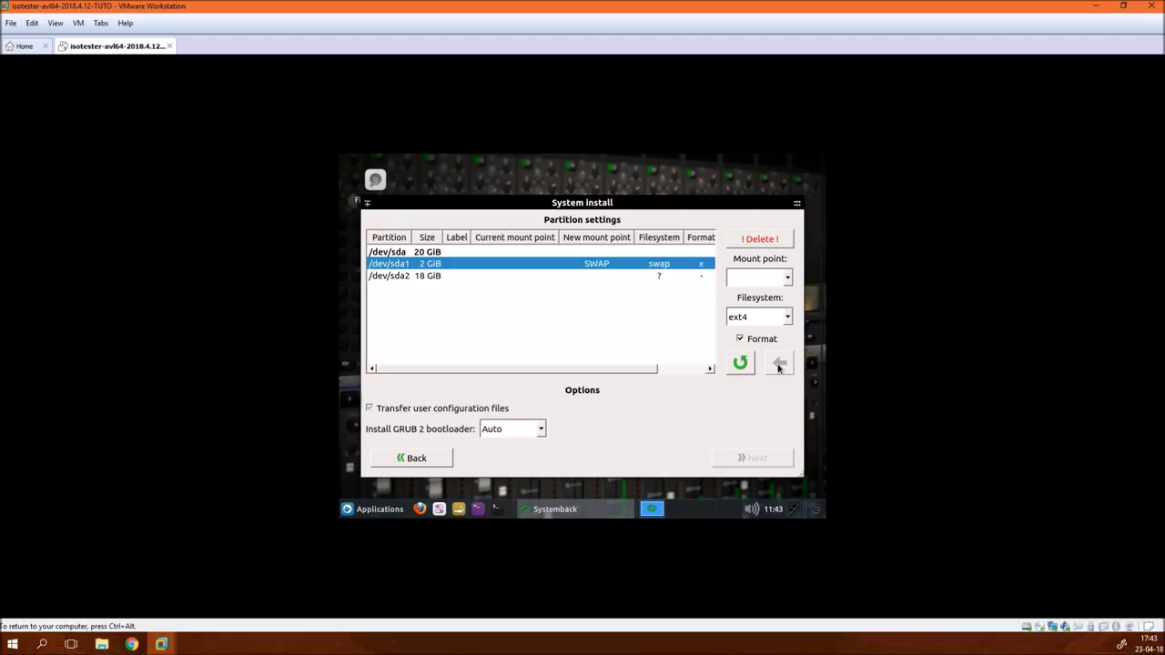
left_click(587, 276)
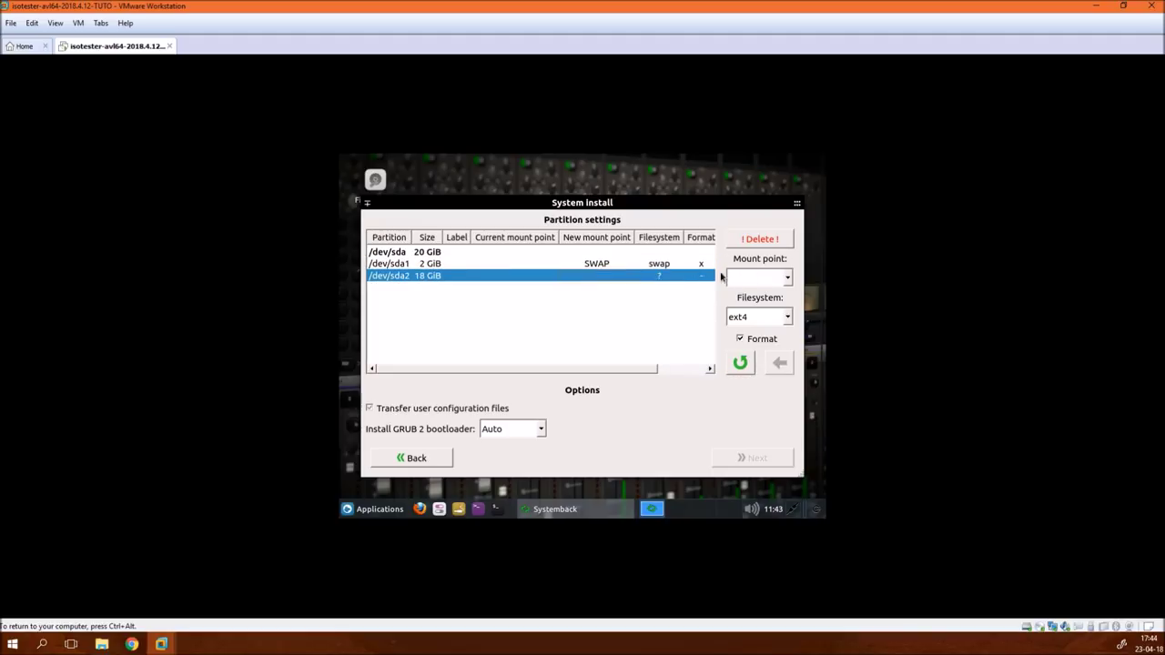
left_click(788, 278)
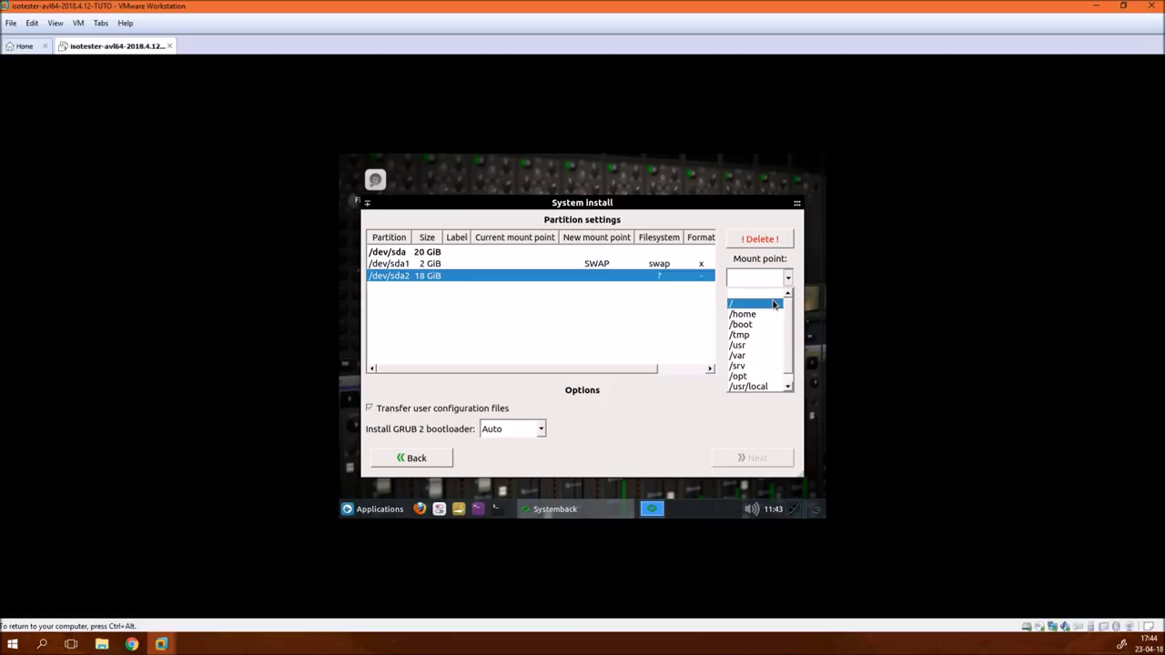
left_click(774, 304)
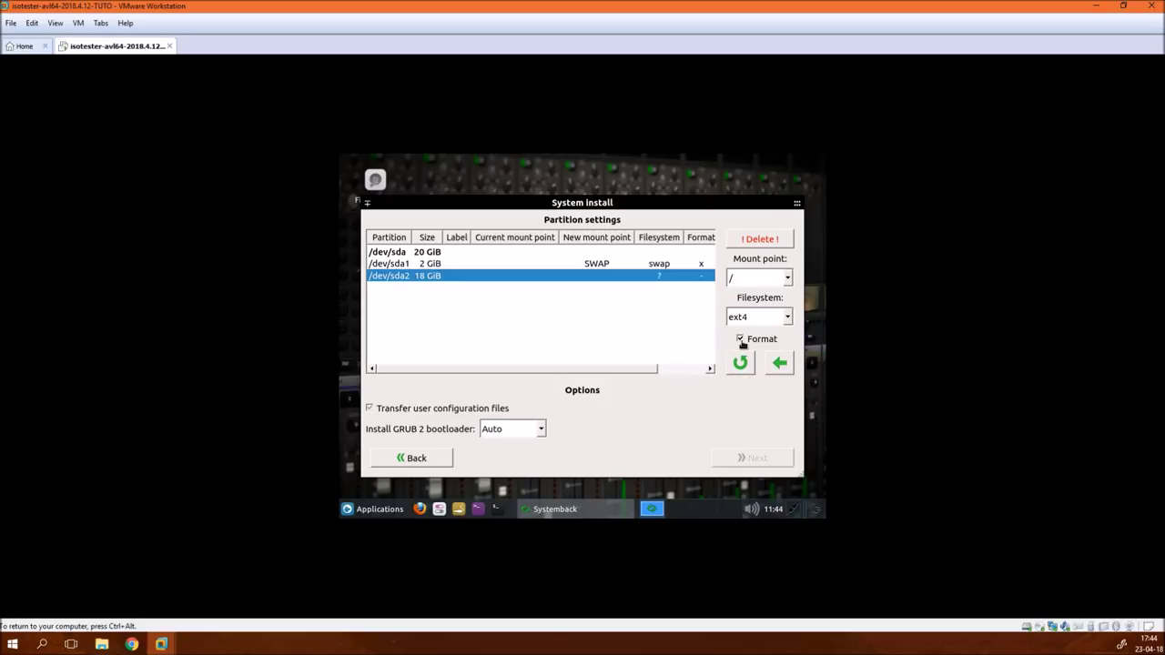
left_click(775, 363)
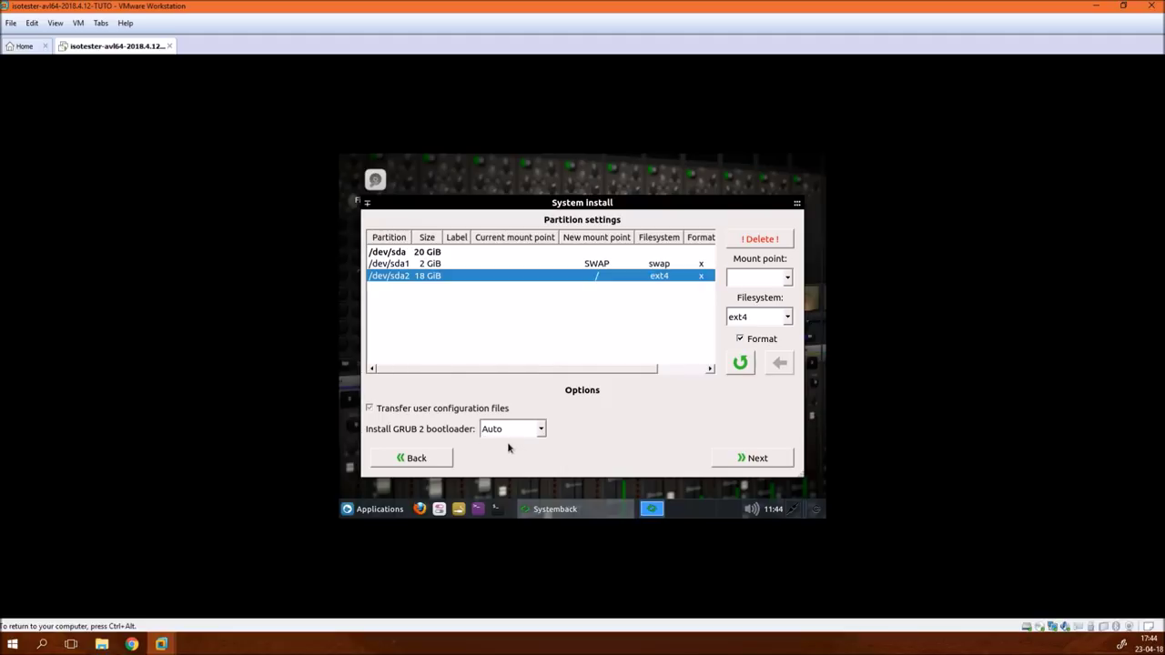
left_click(776, 463)
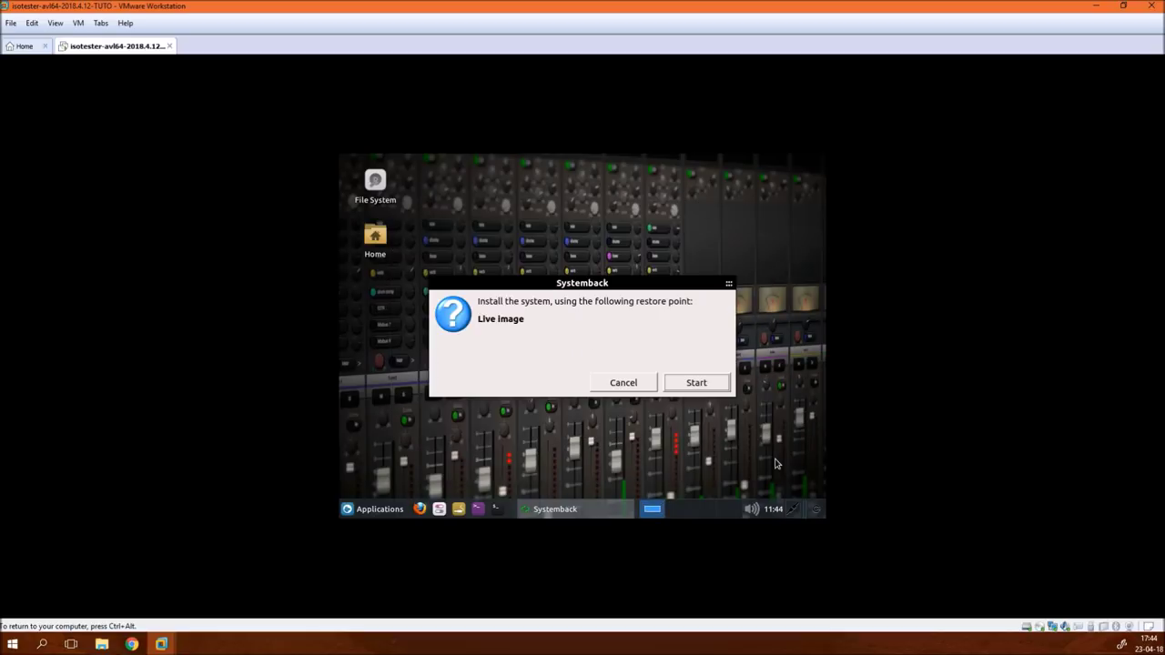
- Run the Systemback install of AV Linux onto the virtual disk and acknowledge the completion notice
left_click(720, 383)
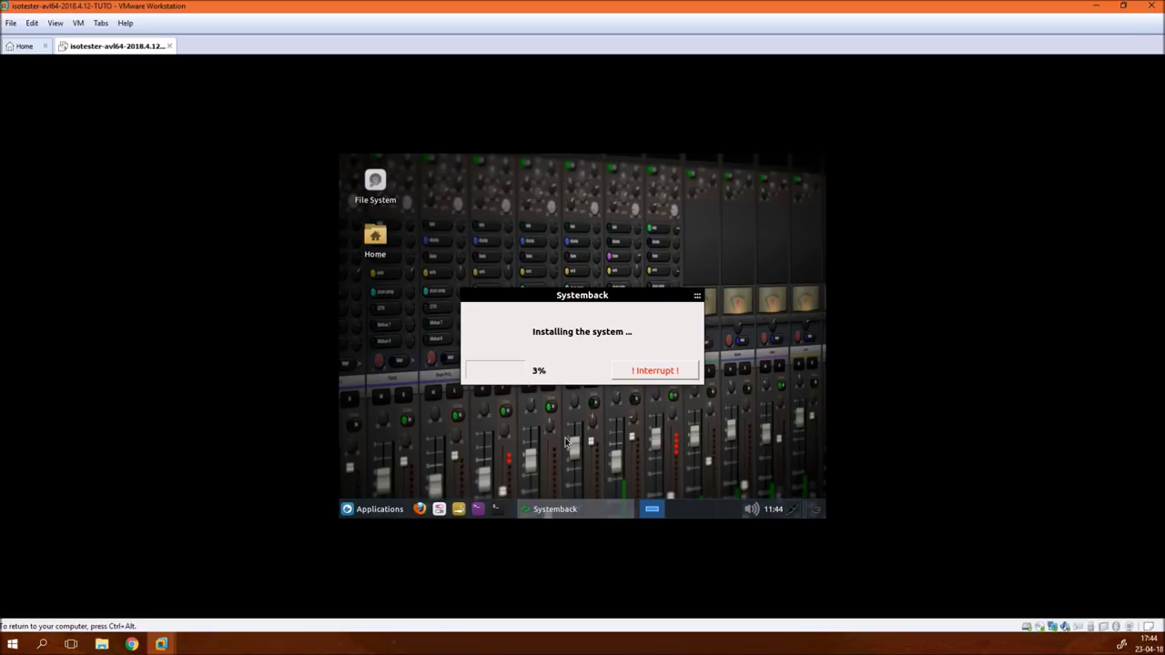
key("ctrl+alt")
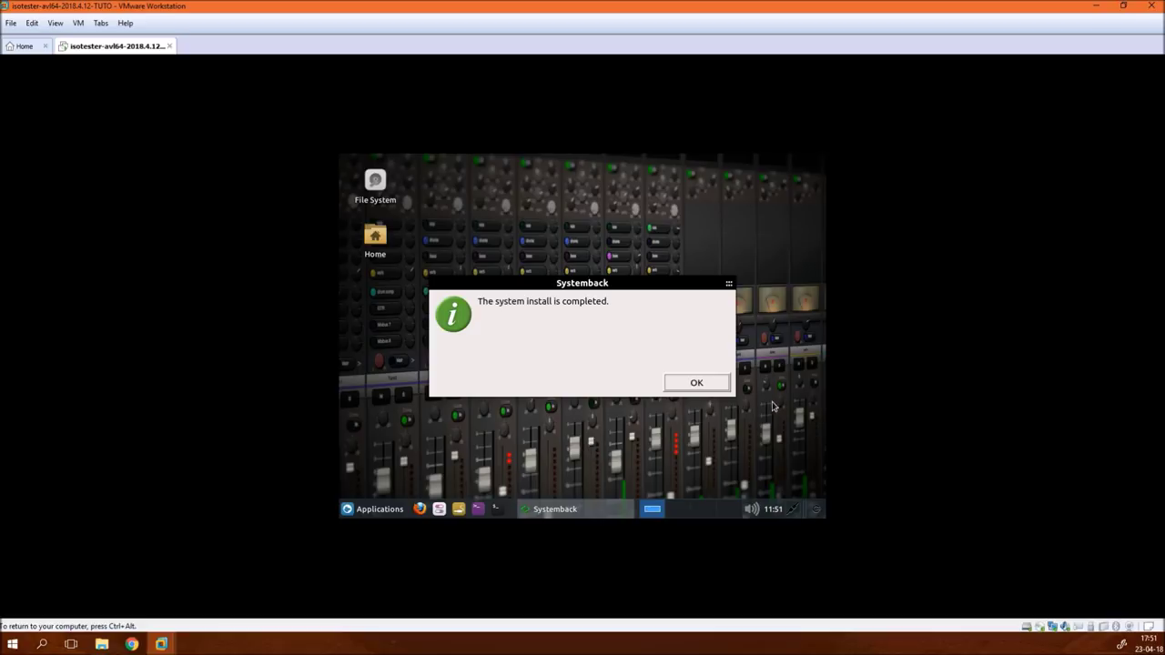
left_click(709, 383)
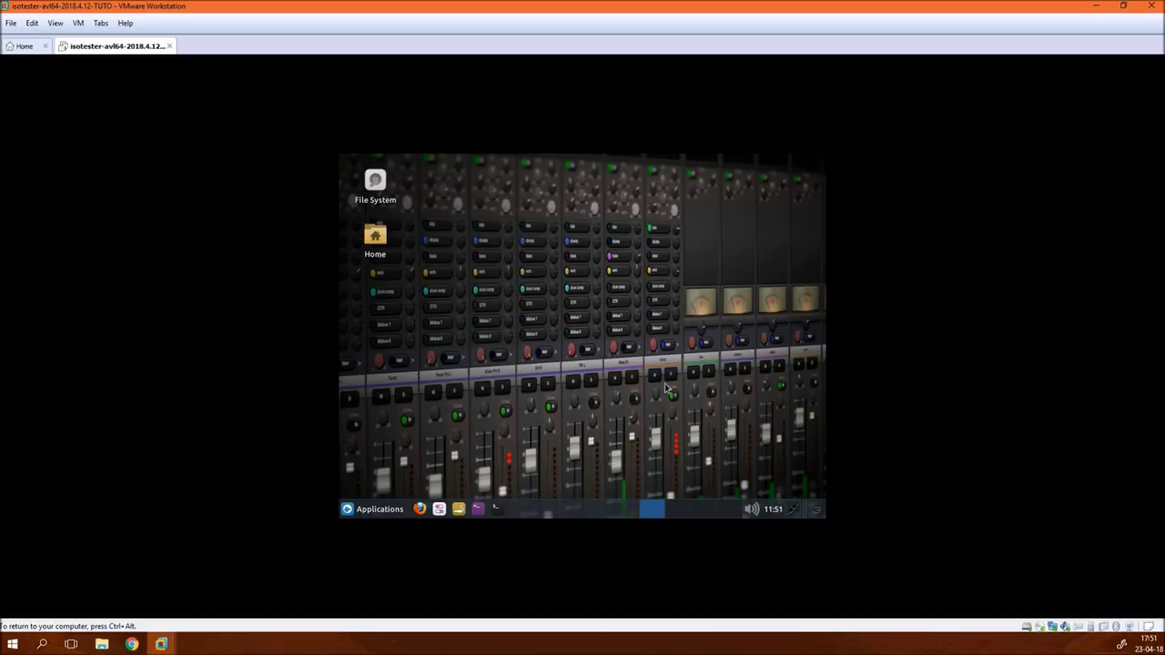
- Shut down the AV Linux guest through the Applications menu's log out options
left_click(393, 511)
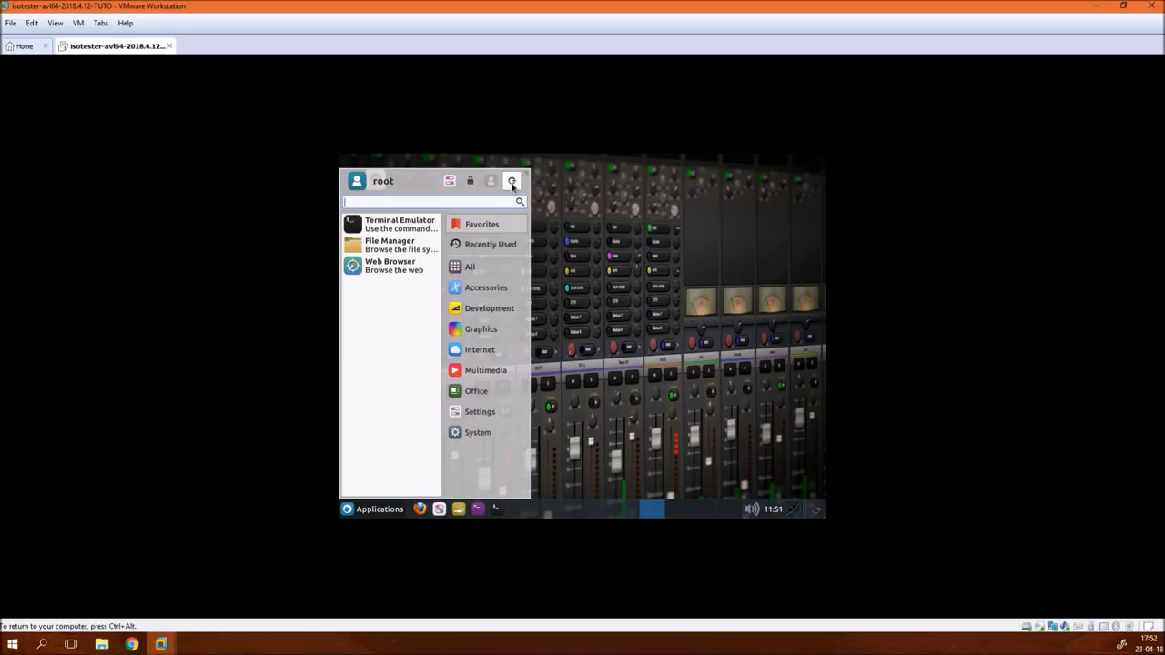
left_click(512, 183)
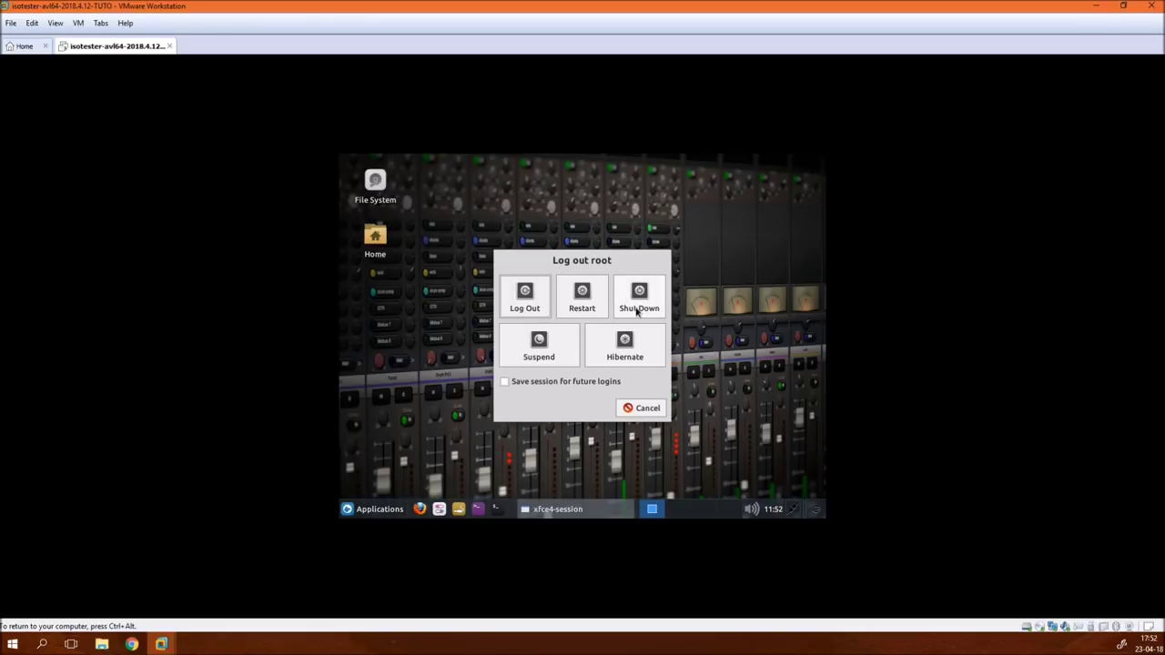
left_click(638, 300)
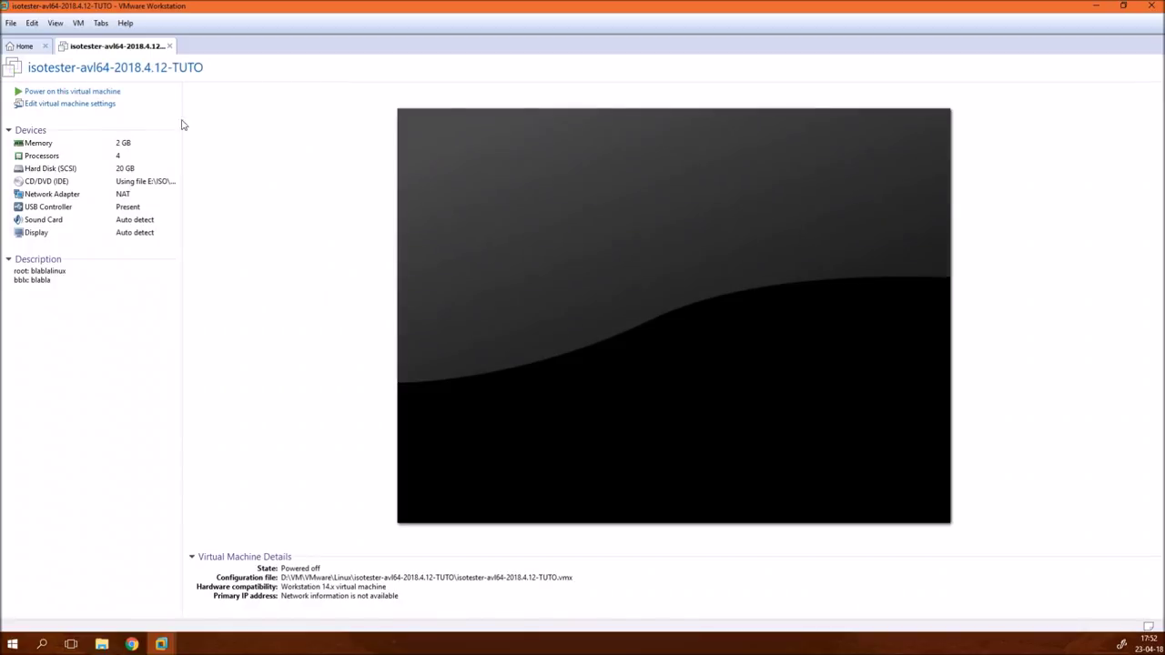
- Switch CD/DVD (IDE) to Use physical drive (Auto detect) and close the Home tab
double_click(161, 183)
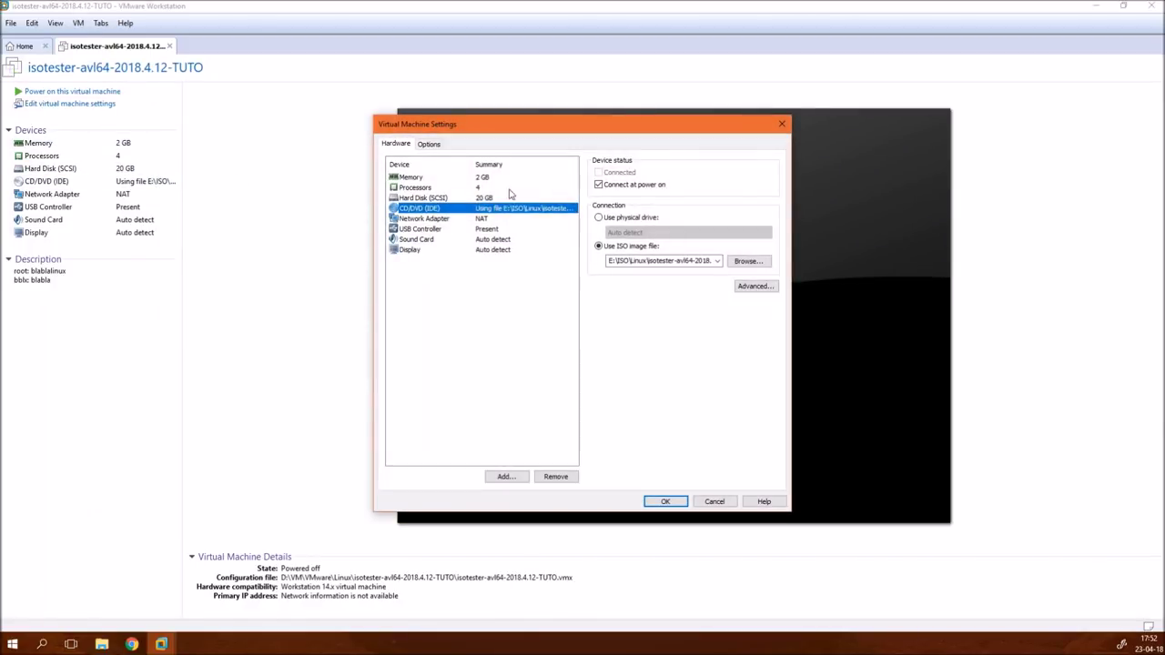
left_click(597, 219)
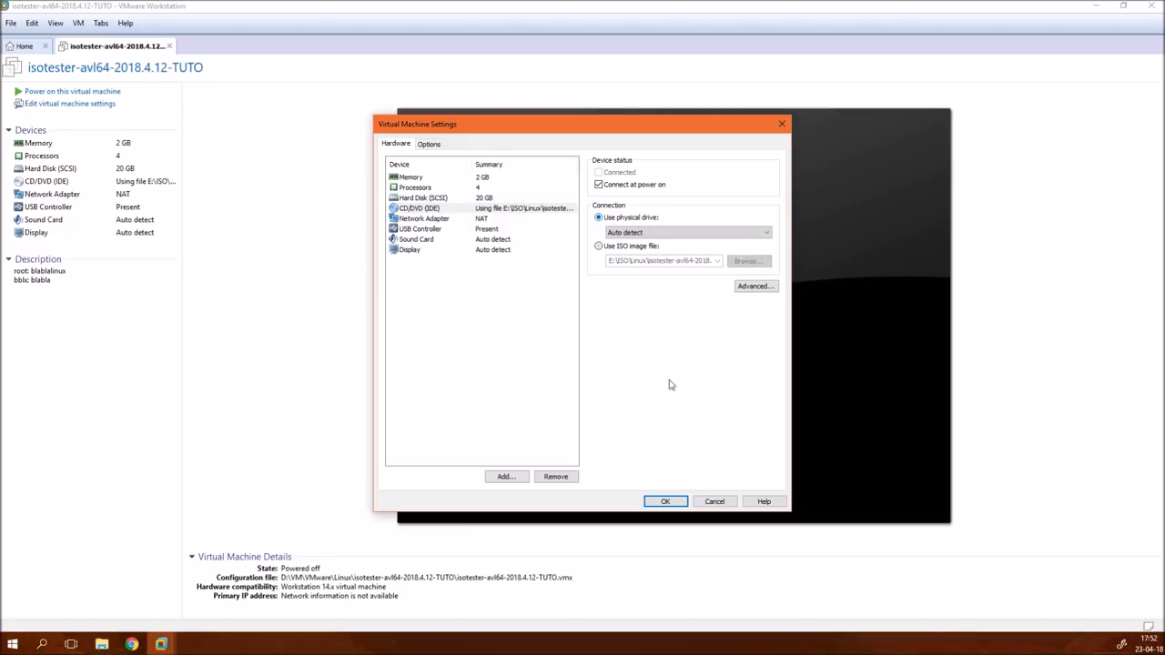
left_click(679, 506)
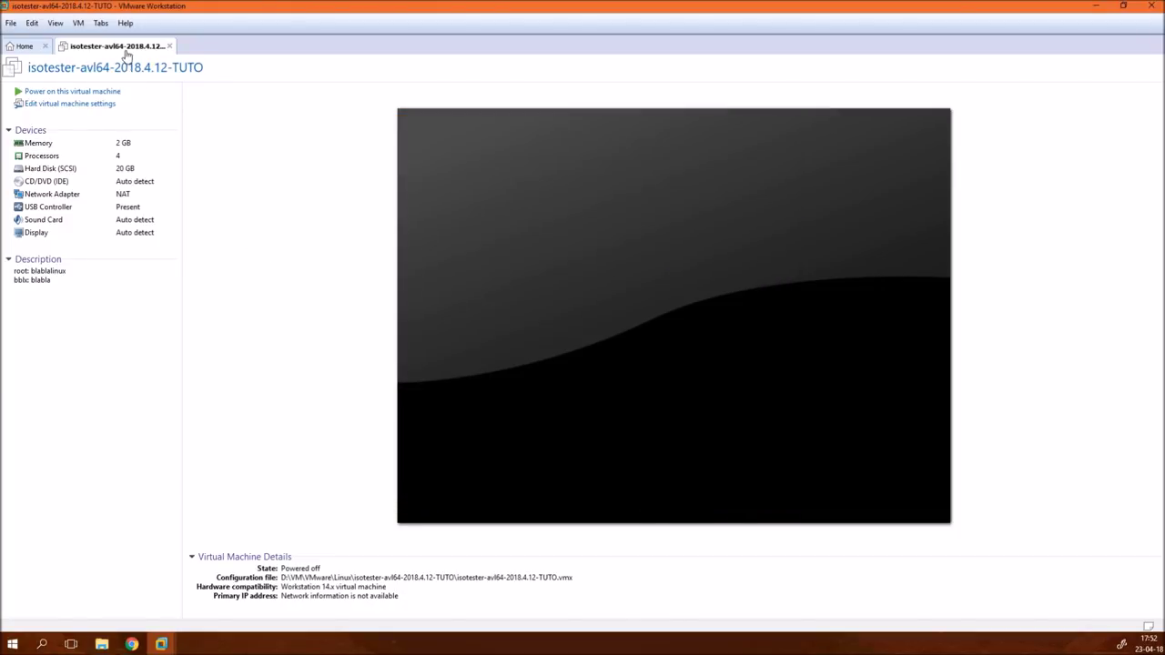
left_click(45, 46)
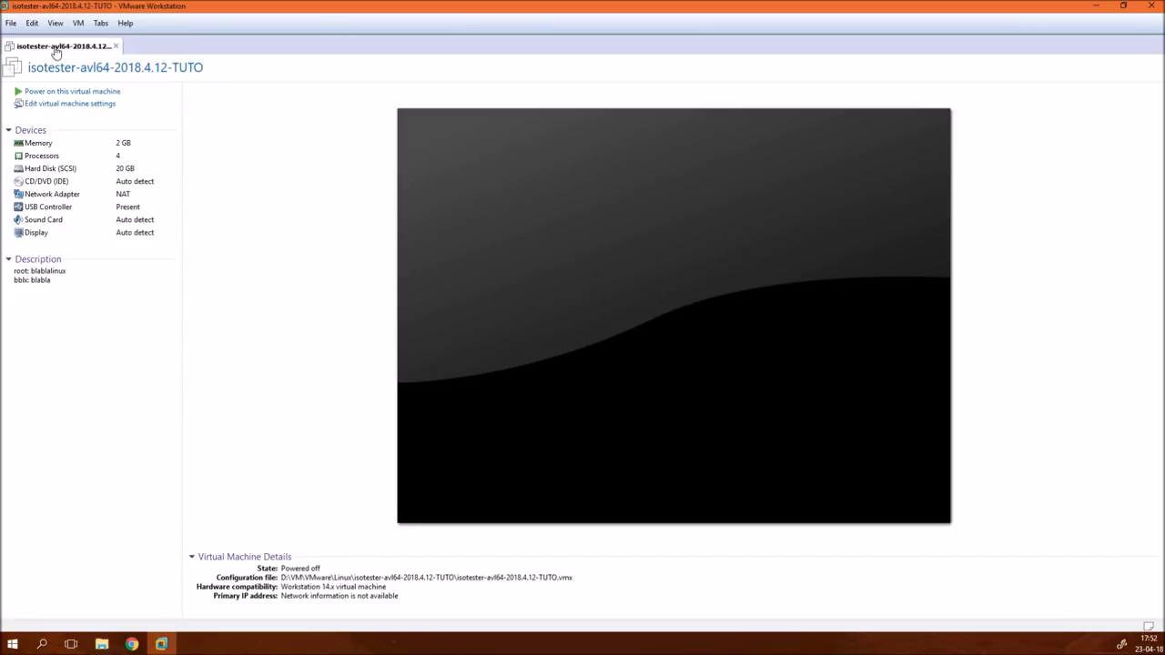
- Take a VM snapshot named fresh-install, then power the virtual machine back on
right_click(54, 48)
mouse_move(157, 151)
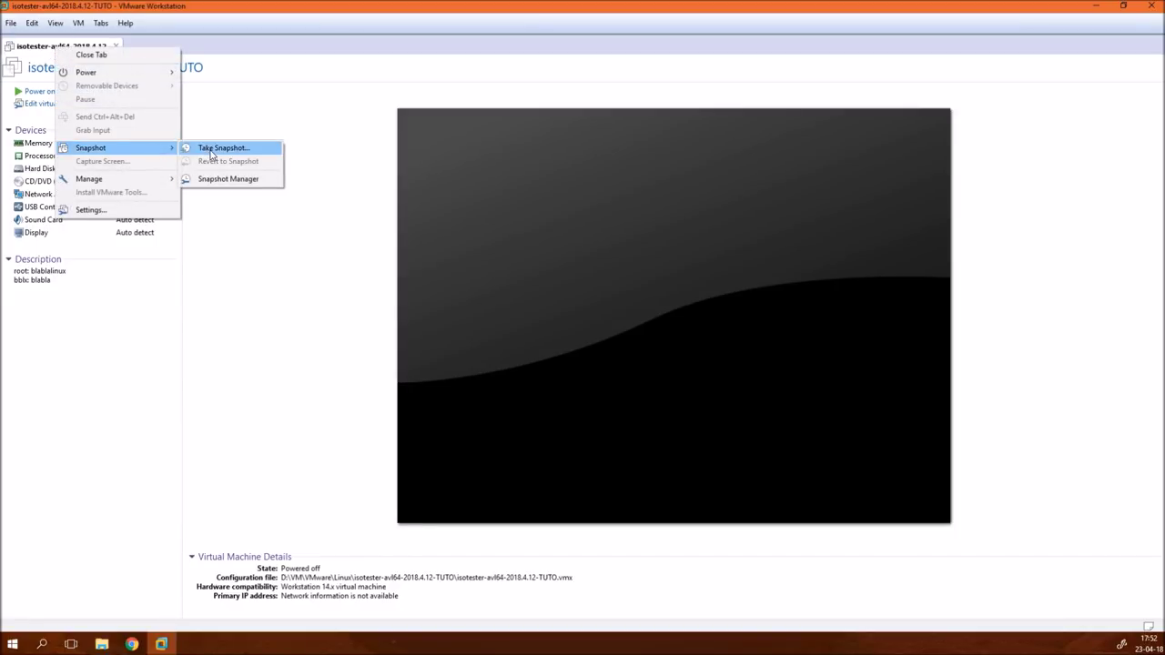
left_click(208, 148)
type("fr")
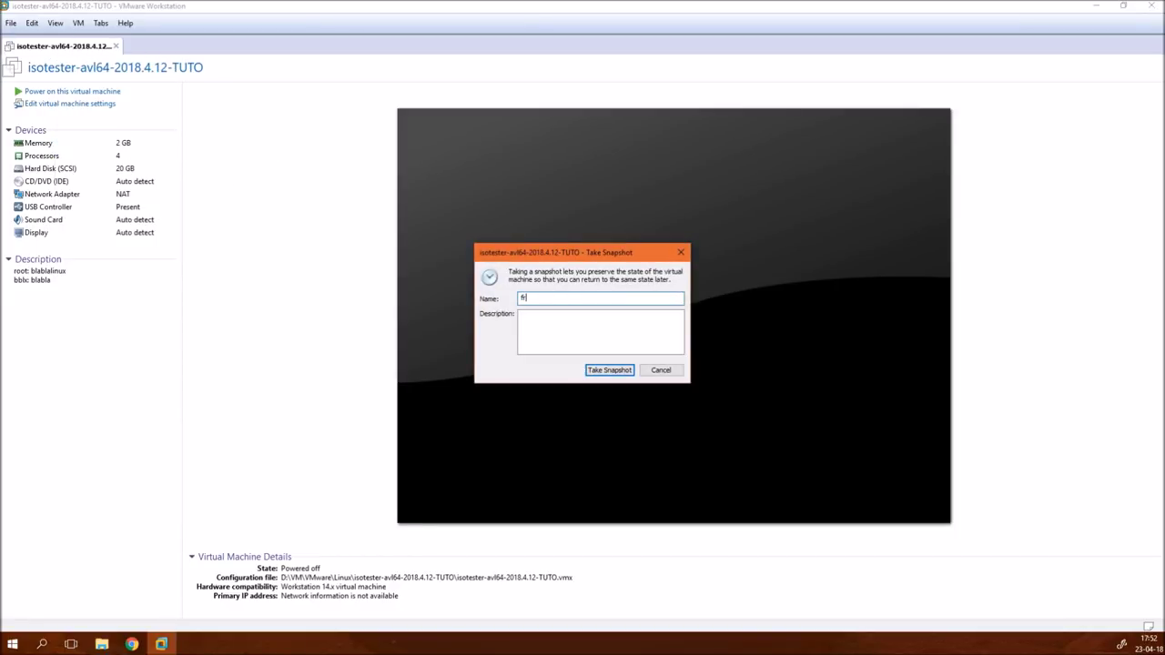
type("esh-install")
key("Return")
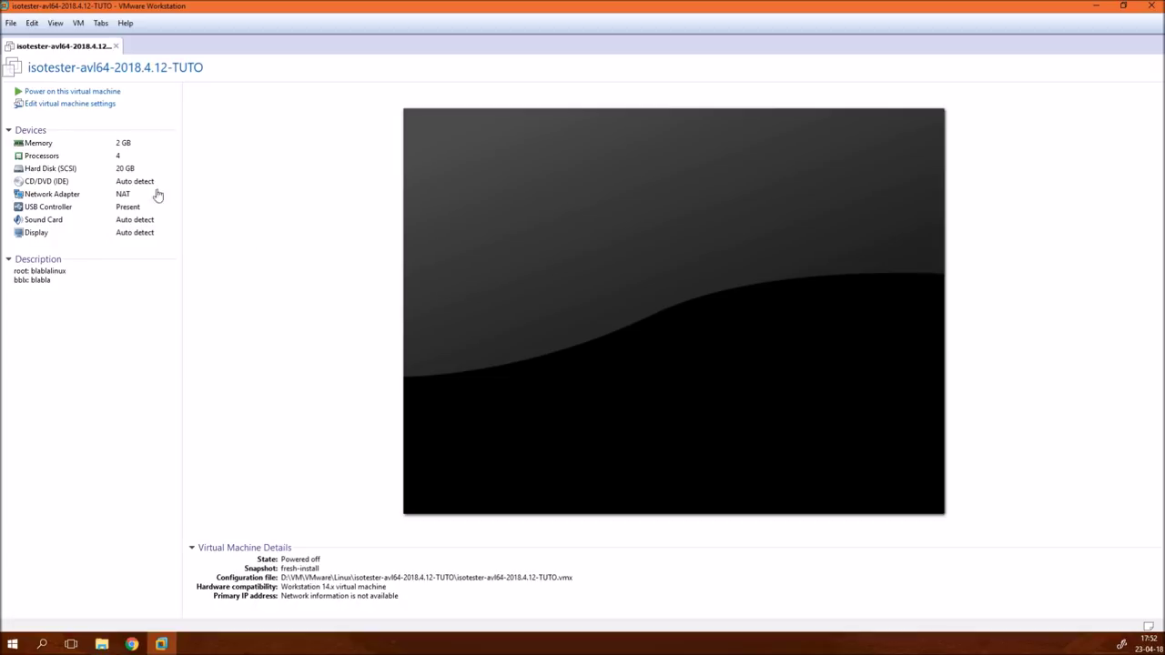
left_click(87, 93)
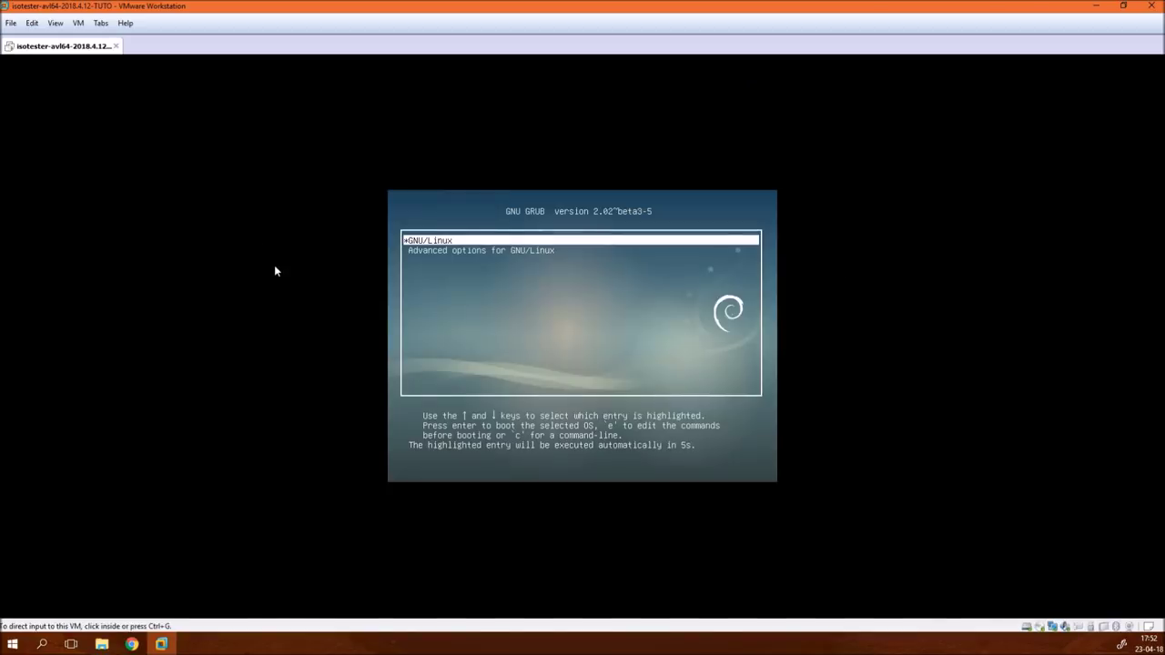
- Boot the GNU/Linux entry from the GRUB menu
left_click(557, 360)
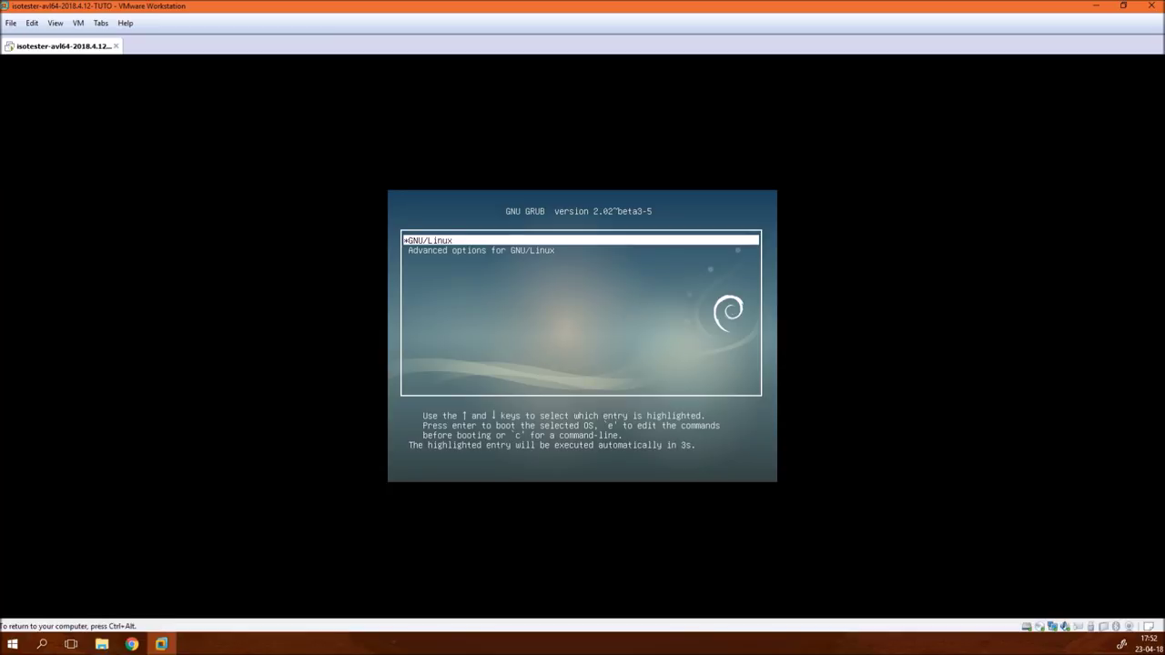
key("Down")
key("Up")
key("Return")
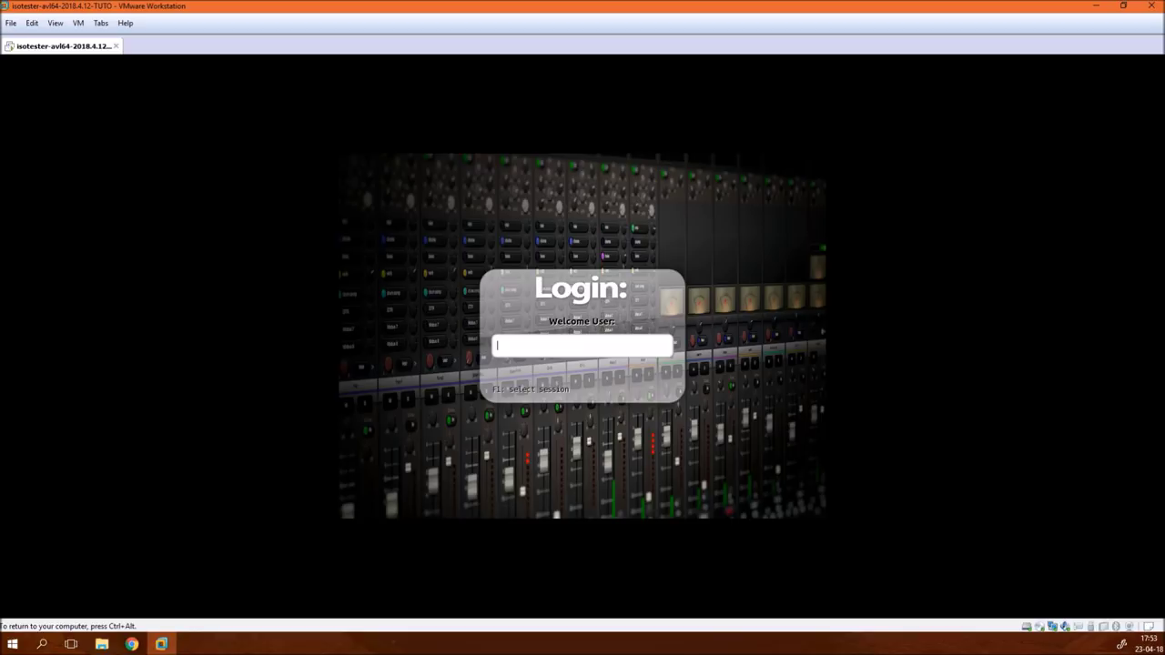
- Log in to the installed AV Linux desktop with the user's username and password
type("bblx")
key("Return")
type("******")
key("Return")
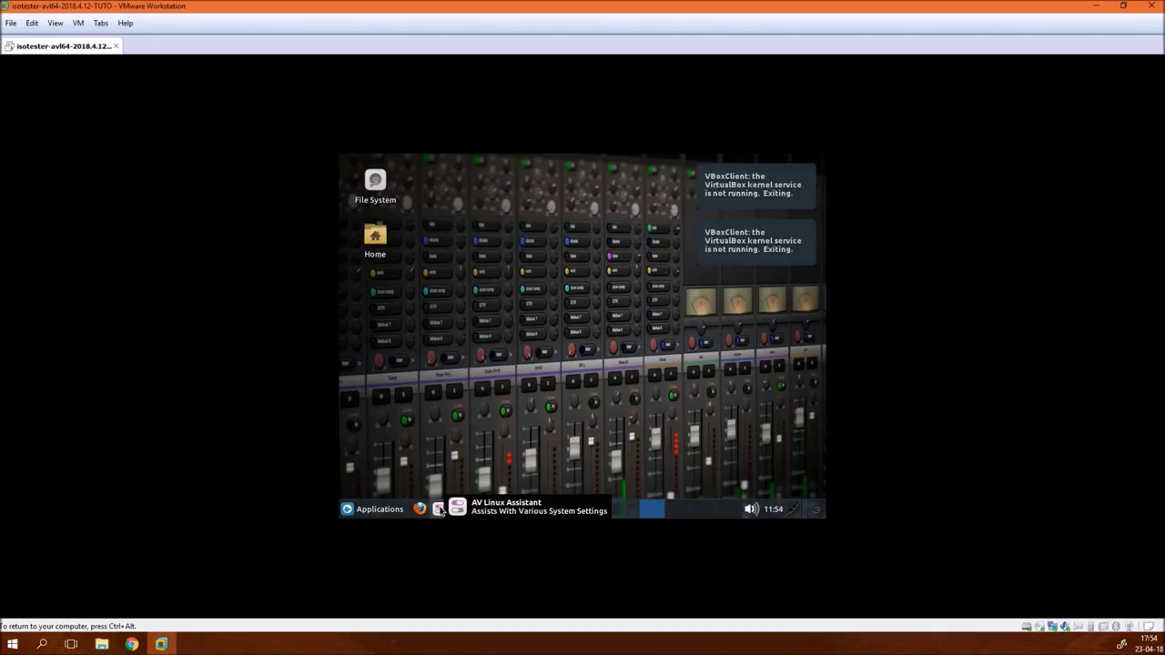
- Launch AV Linux Assistant from Applications > System, maximizing and then restoring its window
left_click(381, 511)
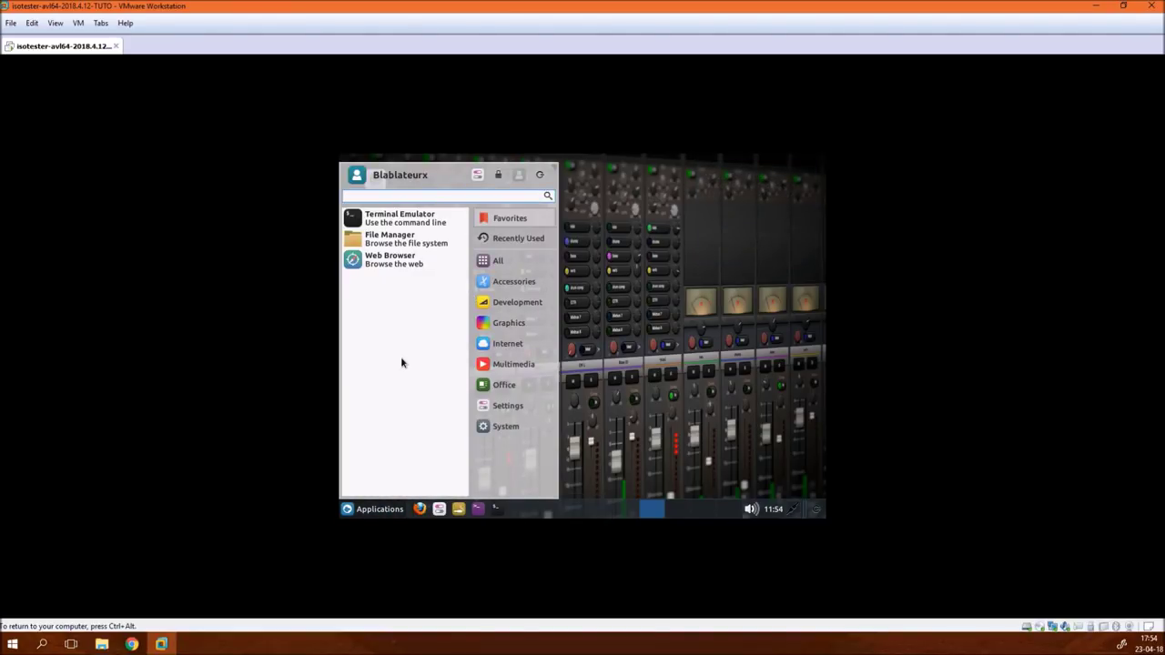
left_click(499, 406)
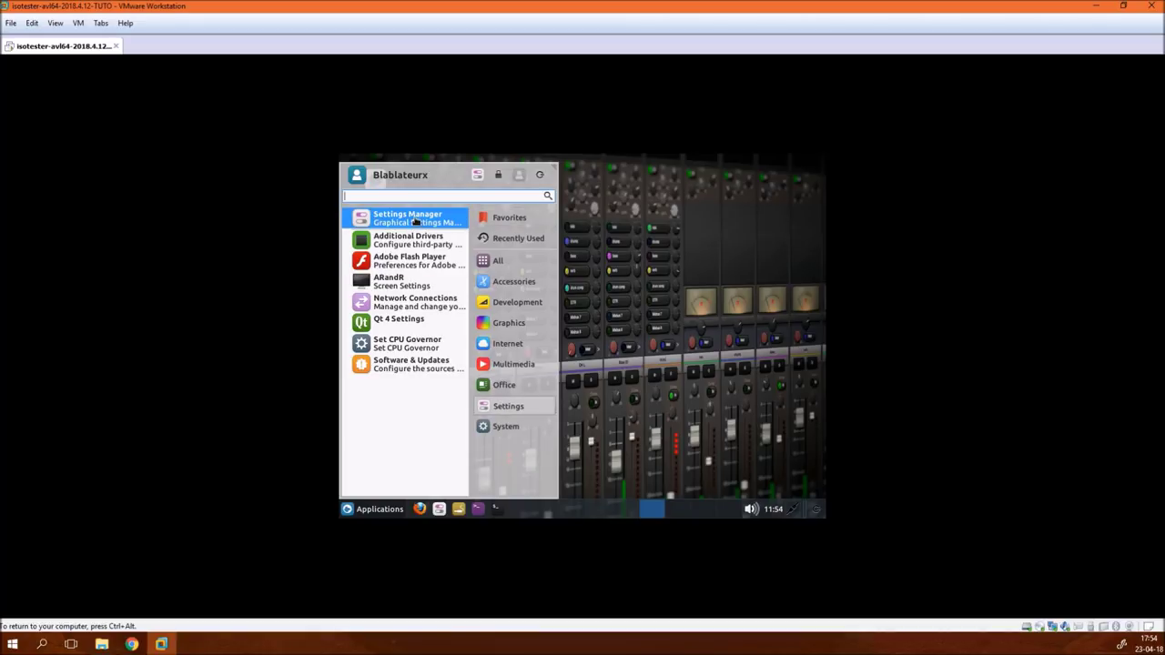
left_click(496, 426)
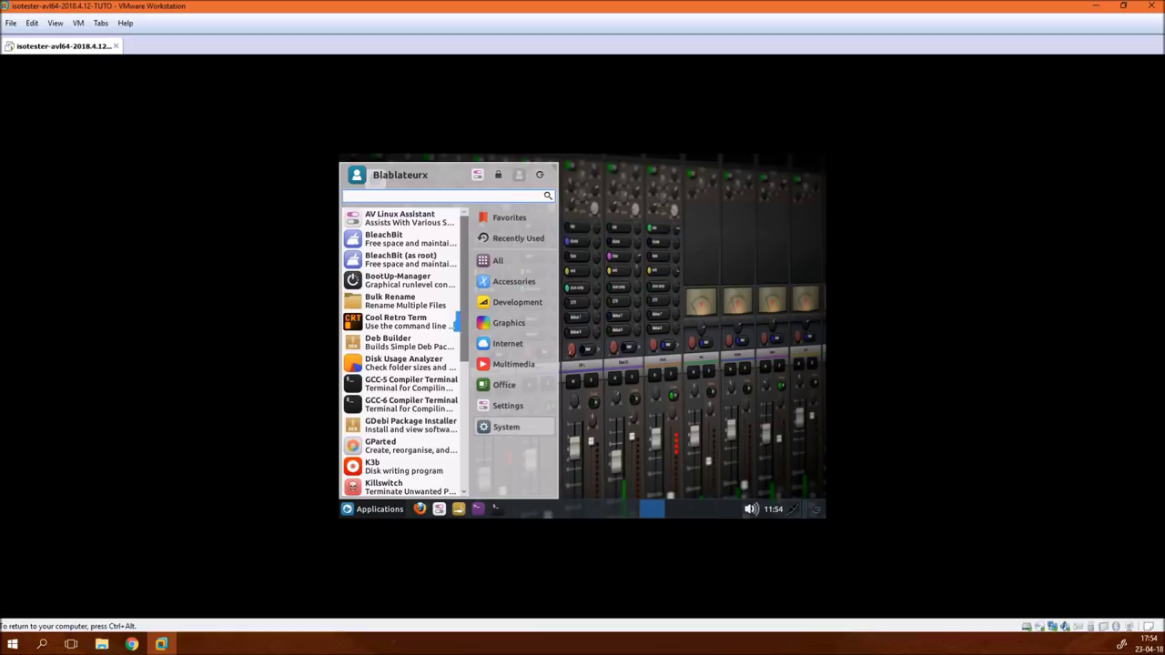
left_click(408, 219)
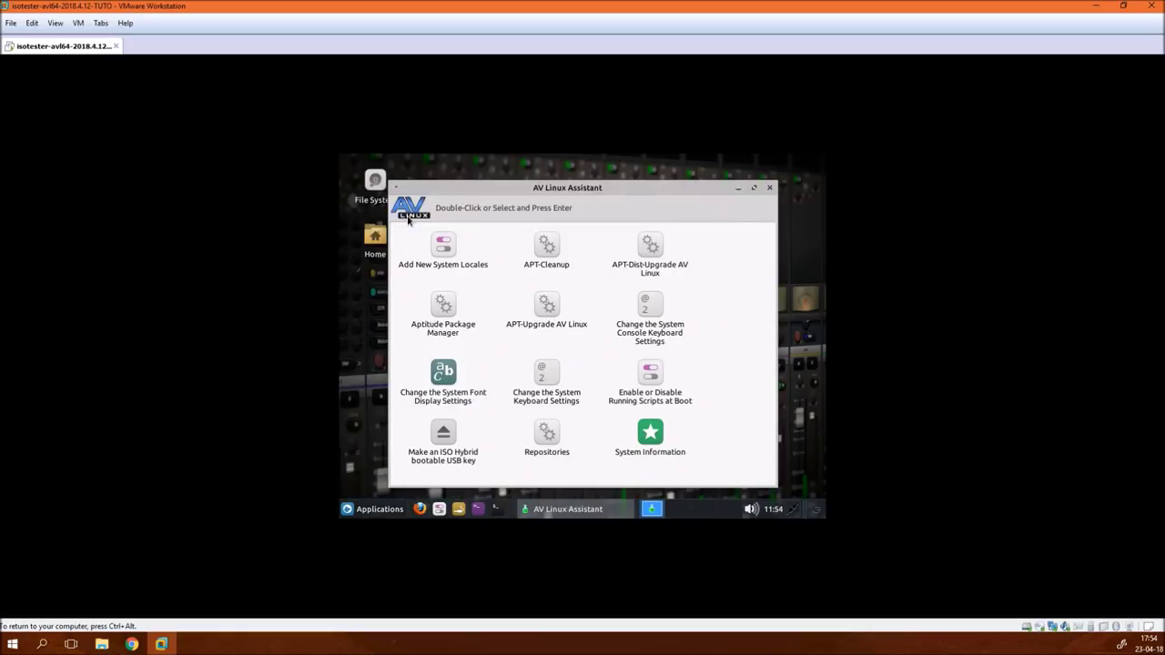
left_click(753, 187)
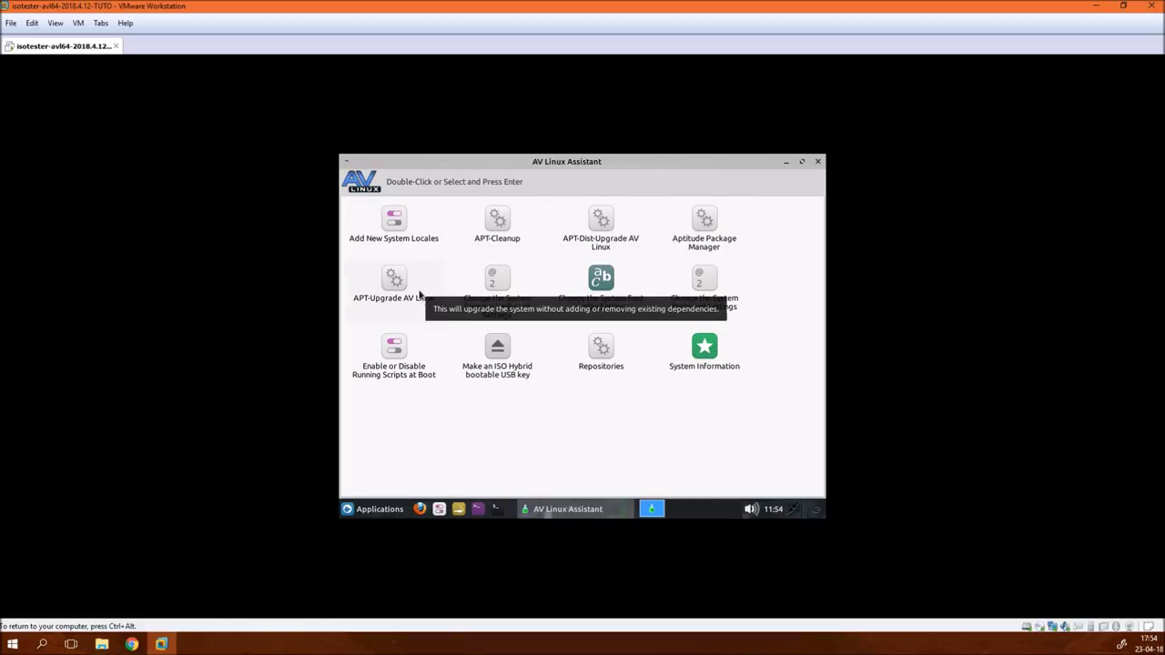
left_click(805, 165)
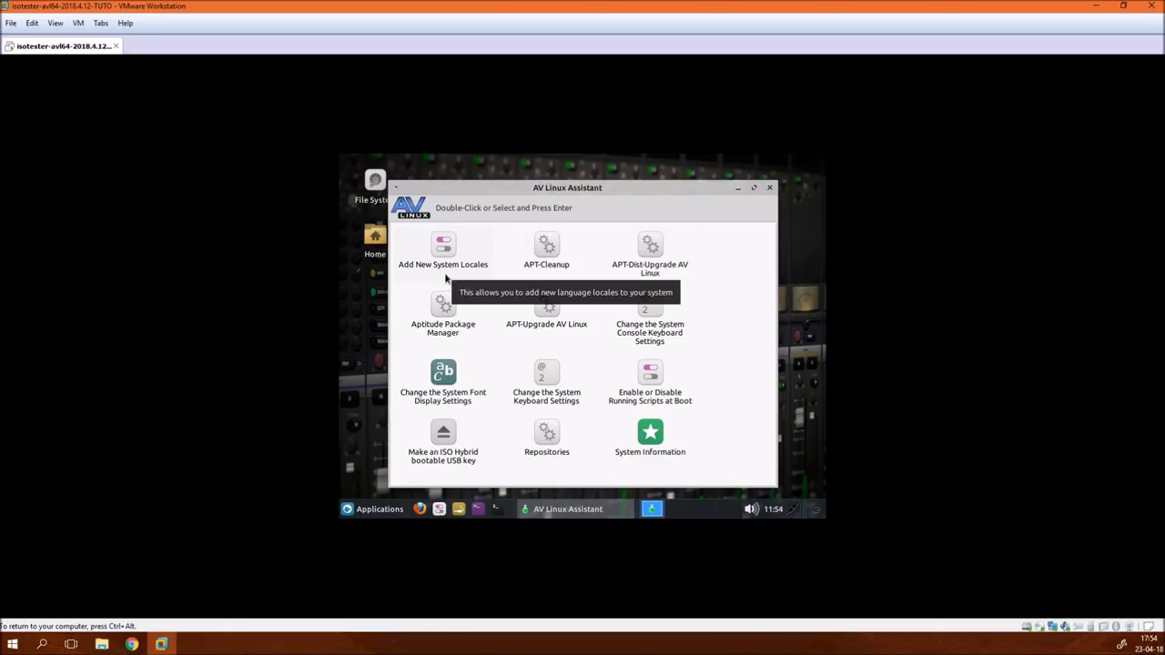
- Start Add New System Locales, authenticating with the administrator password
double_click(435, 247)
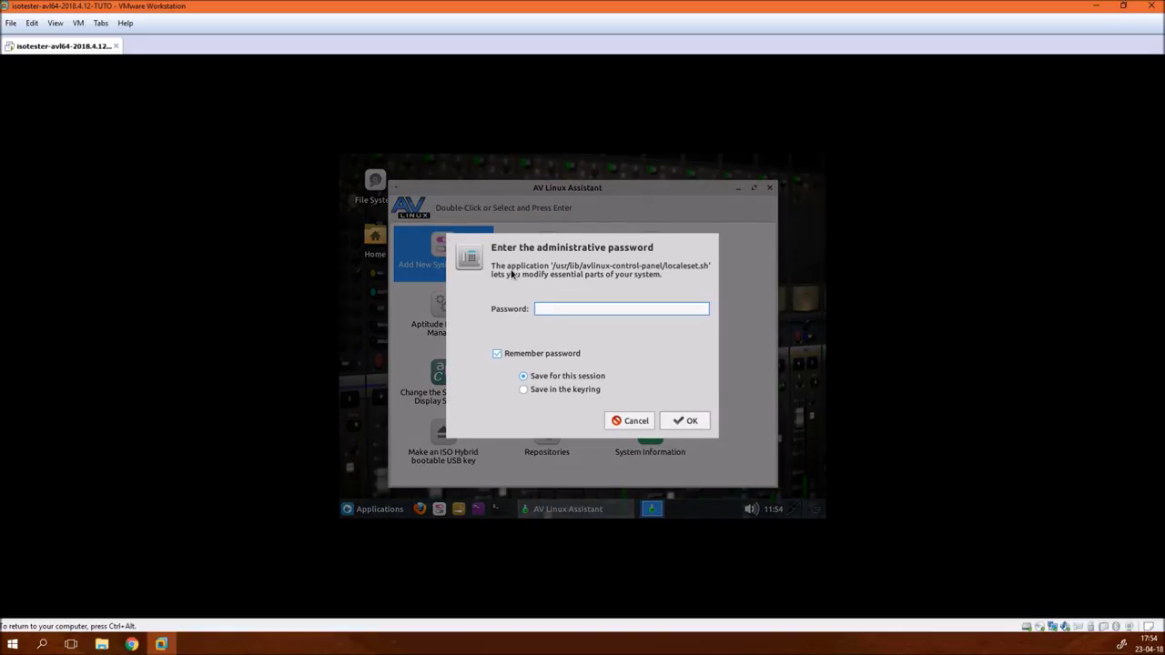
type("••••••••••")
key("Return")
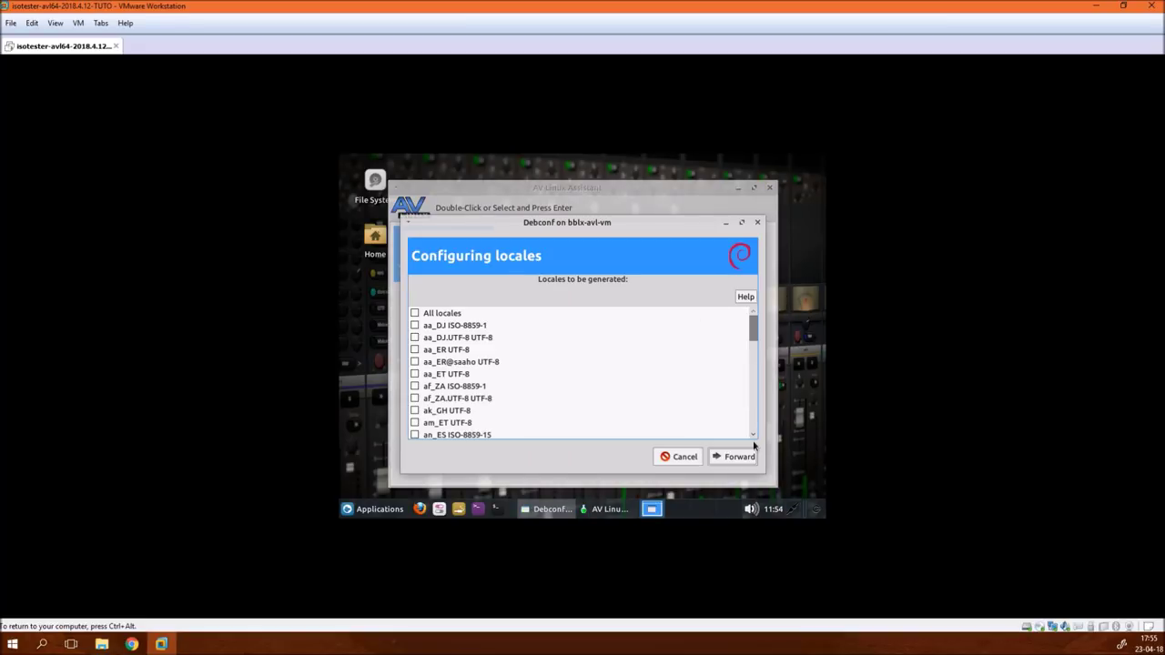
- Untick en_CA.UTF-8 UTF-8, tick fr_BE.UTF-8 UTF-8 for generation, and continue
left_click_drag(754, 439, 753, 438)
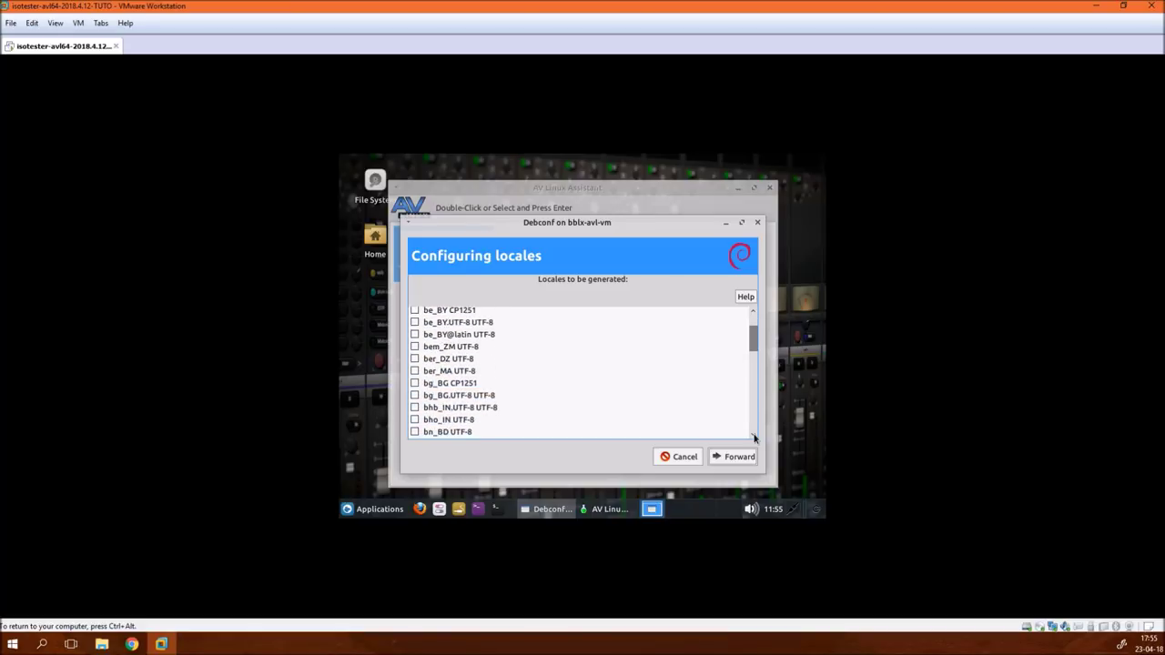
left_click_drag(754, 439, 754, 439)
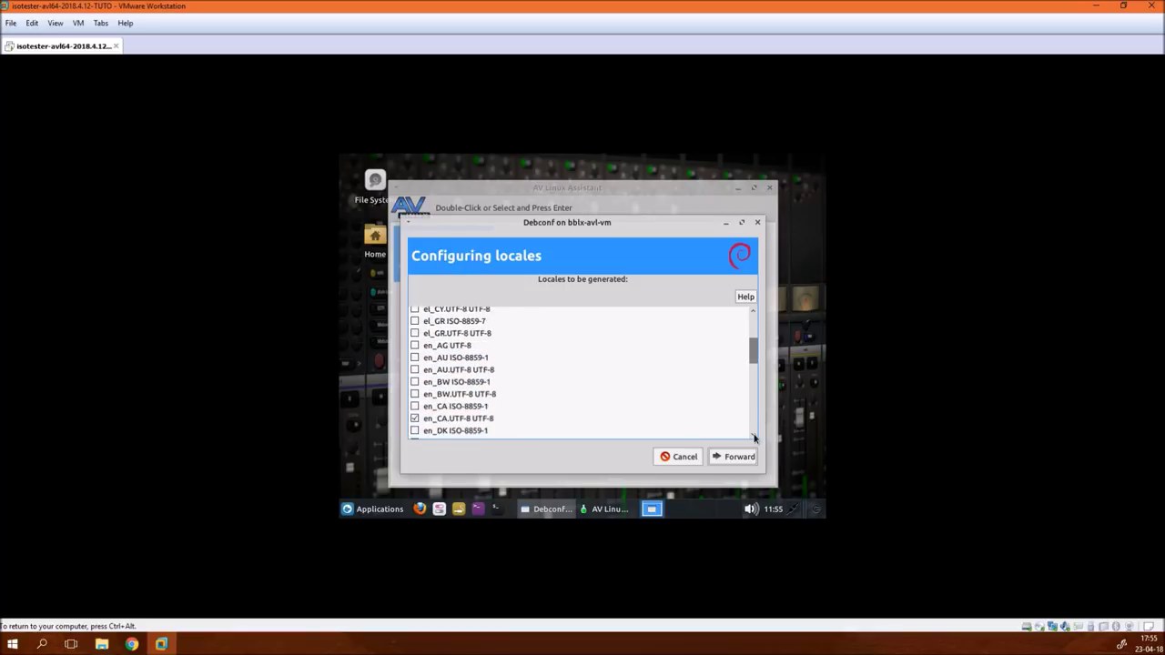
left_click_drag(754, 439, 753, 439)
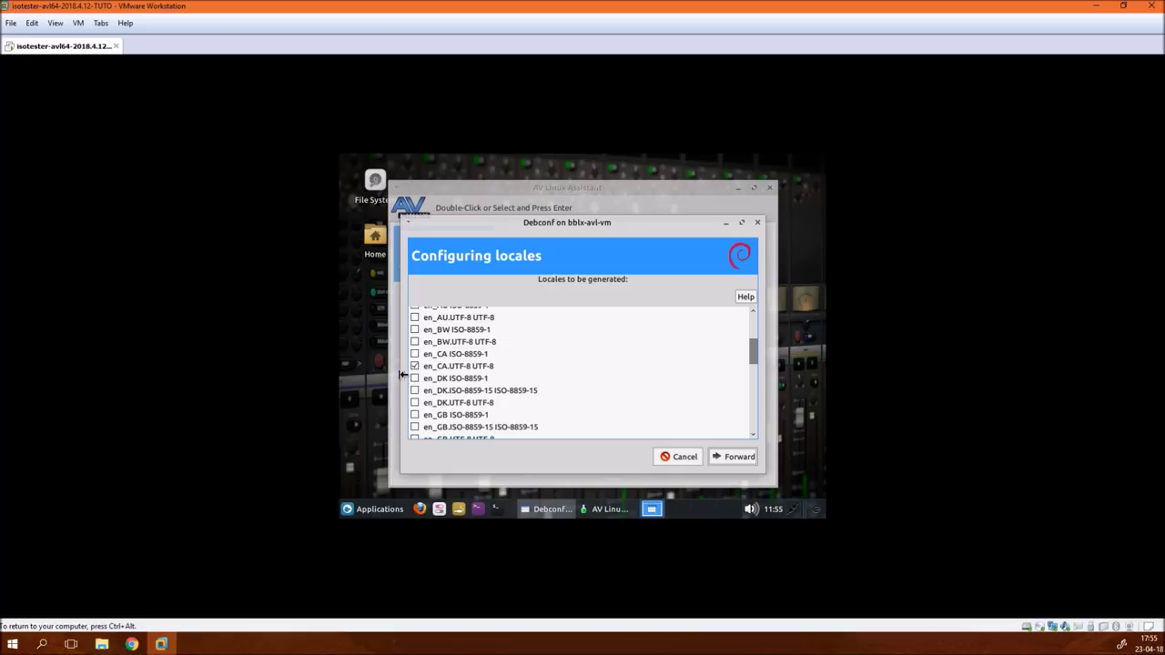
left_click(415, 367)
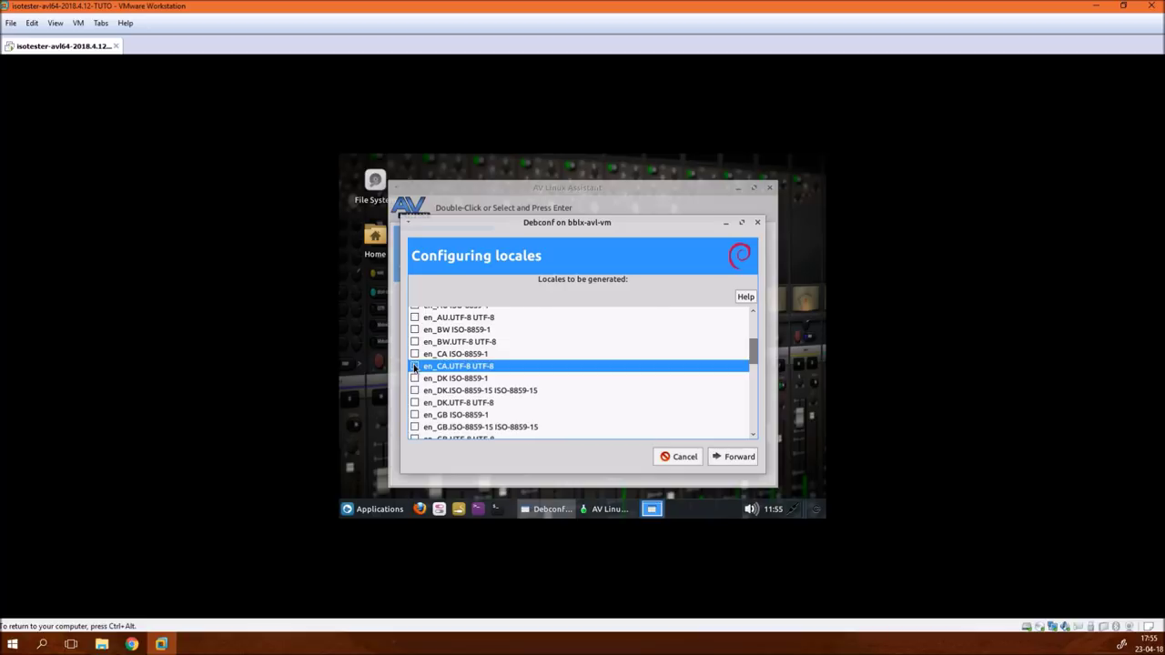
left_click_drag(753, 435, 753, 437)
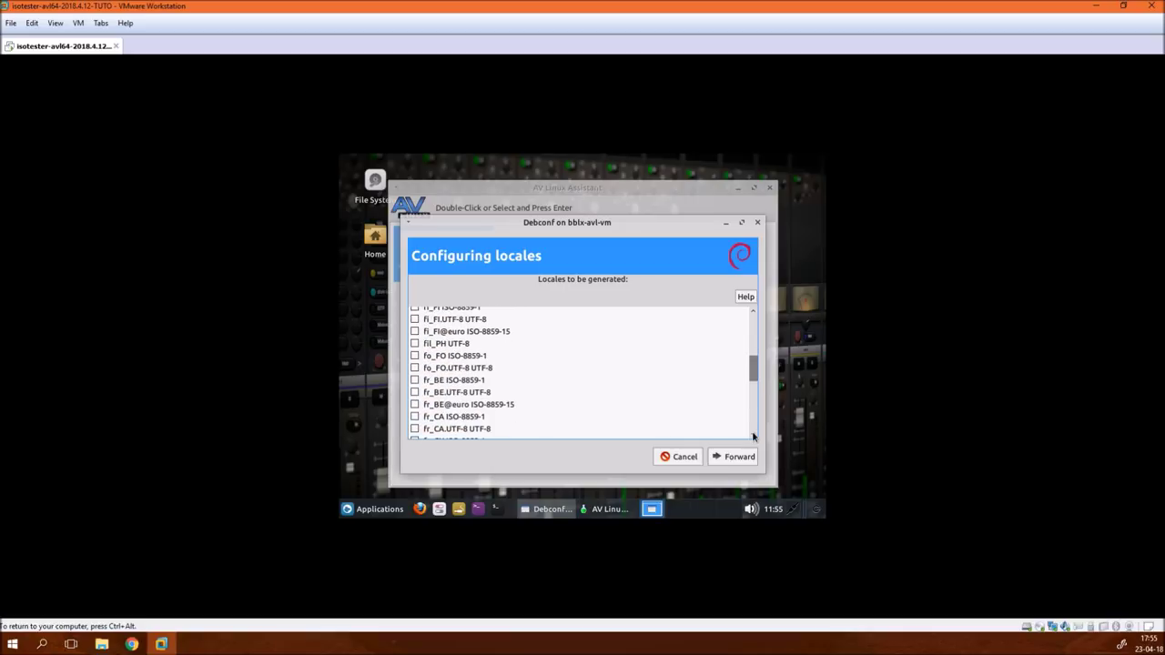
left_click(415, 392)
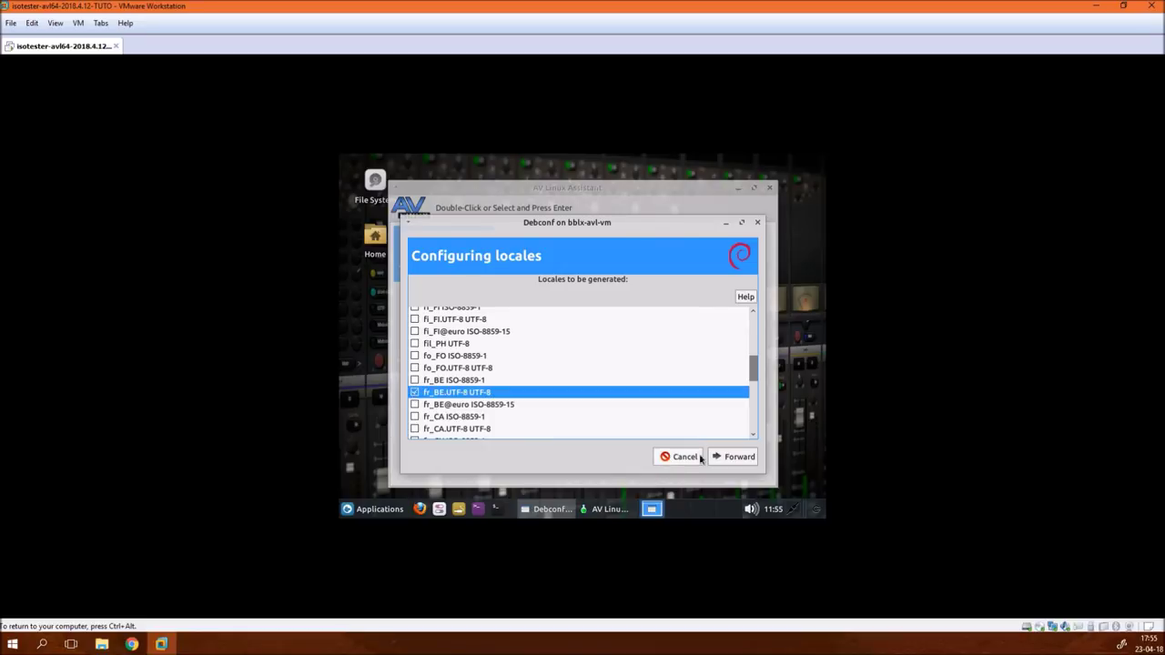
left_click(728, 457)
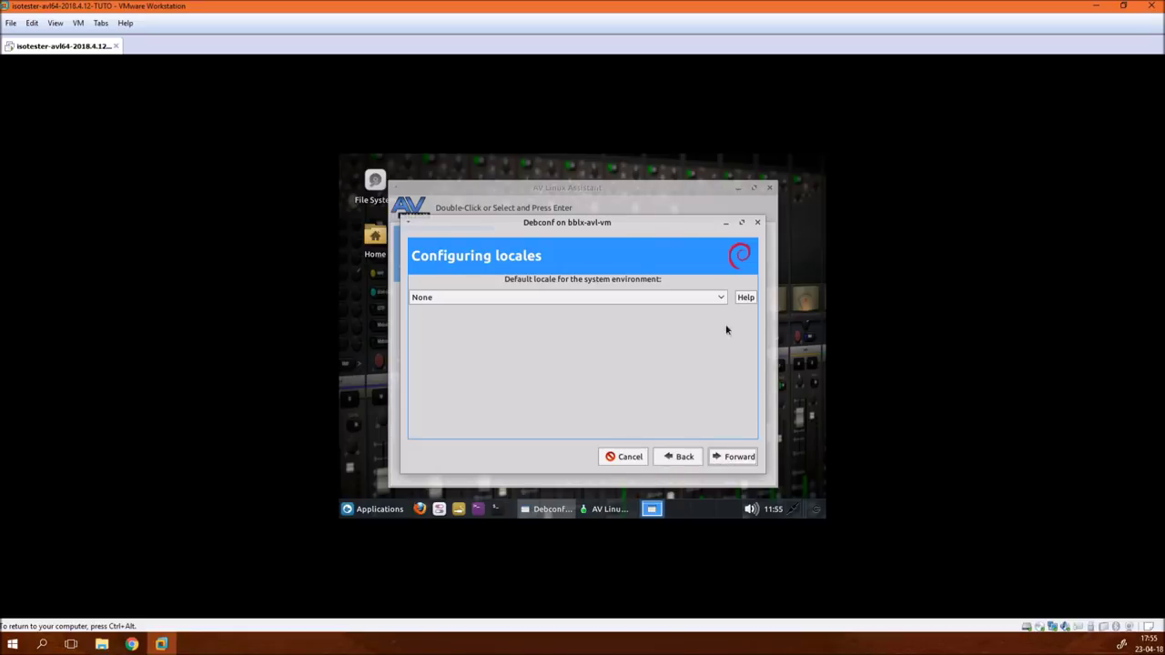
- Choose fr_BE.UTF-8 as the default locale and confirm through to the end
left_click(649, 296)
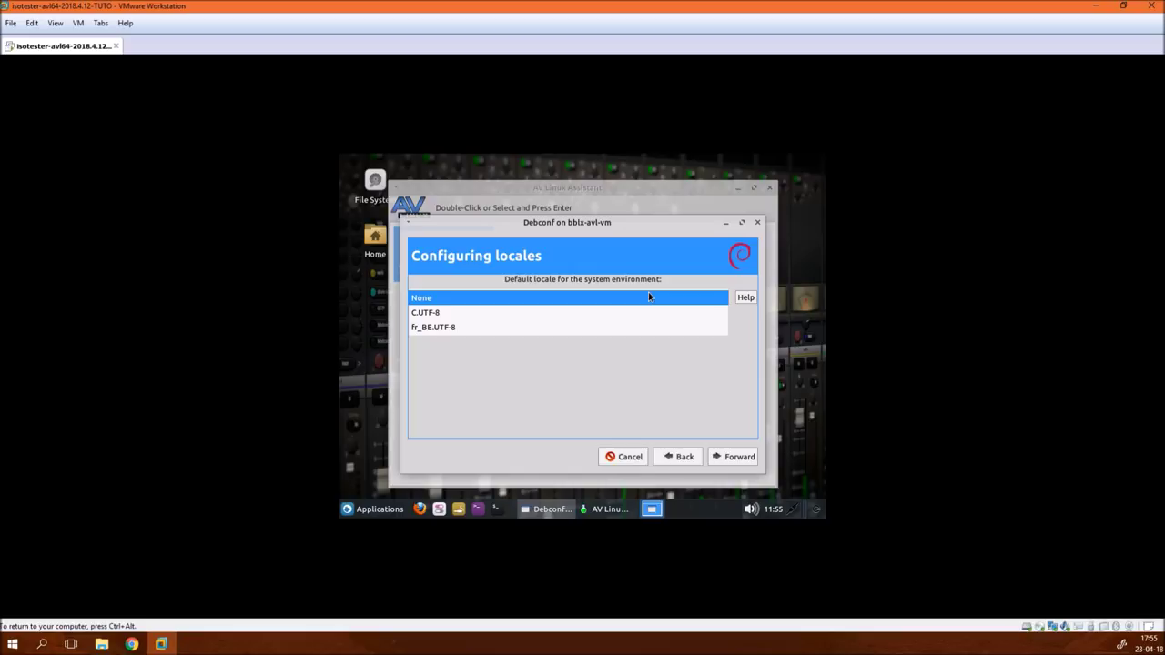
left_click(621, 330)
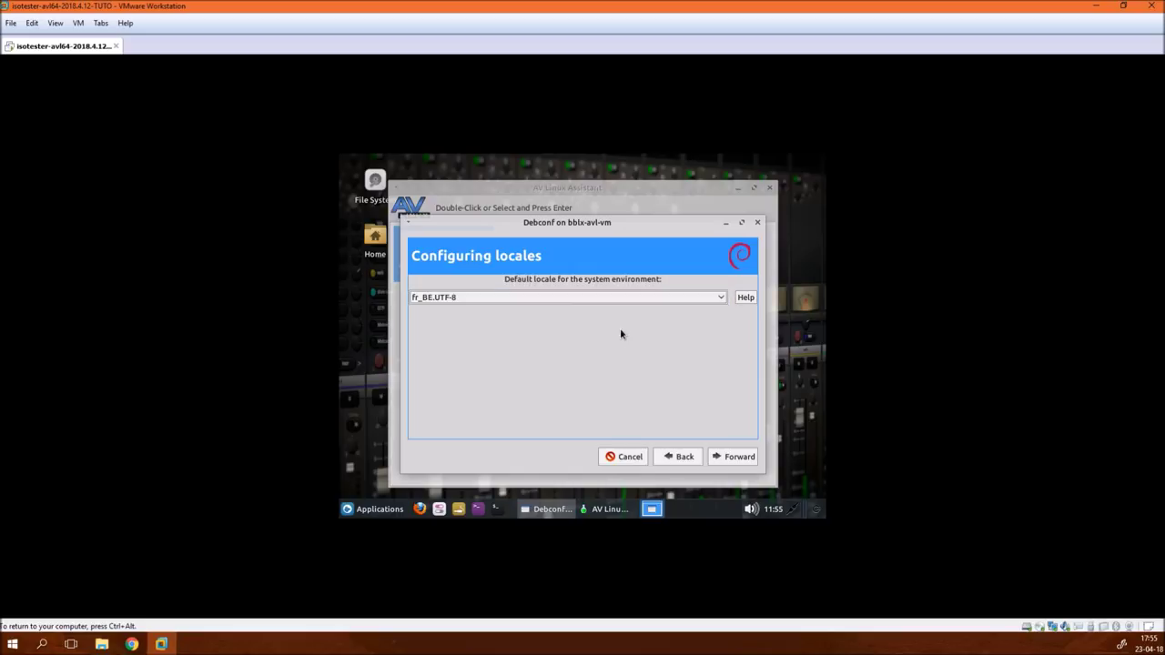
left_click(748, 462)
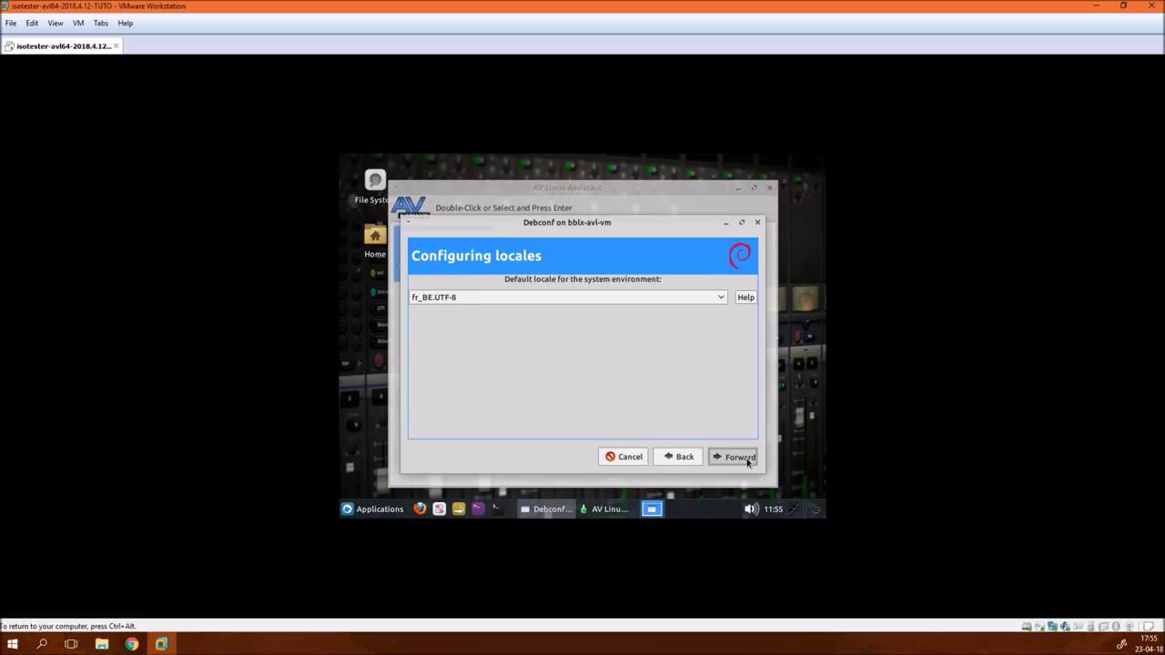
left_click(745, 458)
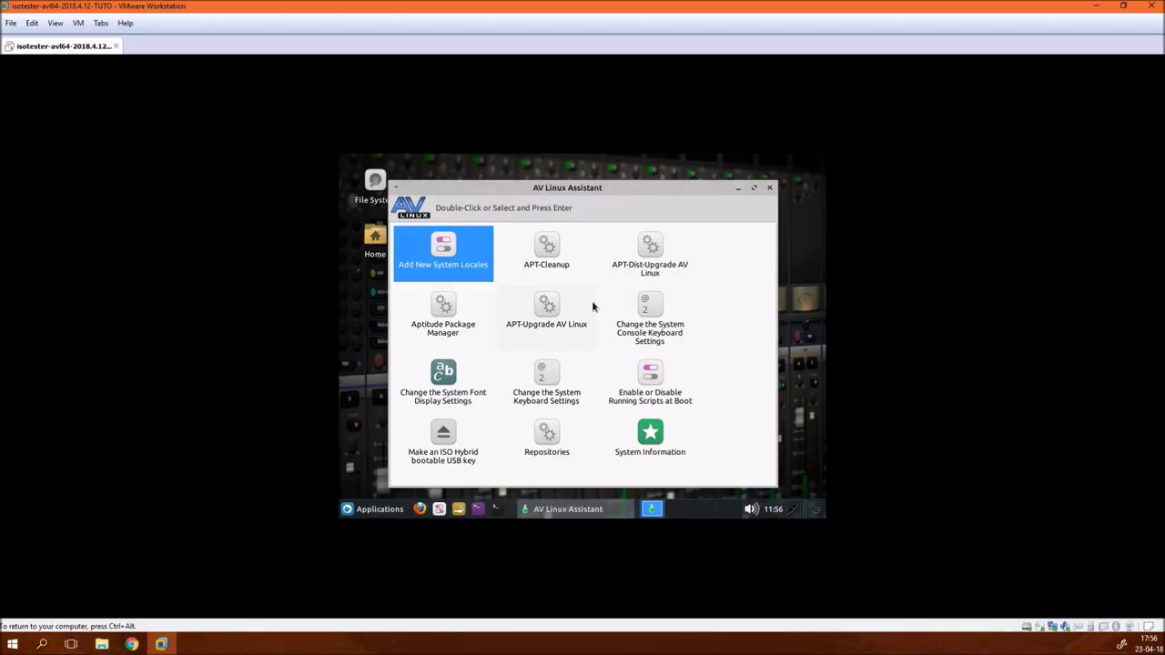
- Open the system keyboard settings, keep the keyboard model, and pick a non-US (Other) layout
double_click(543, 375)
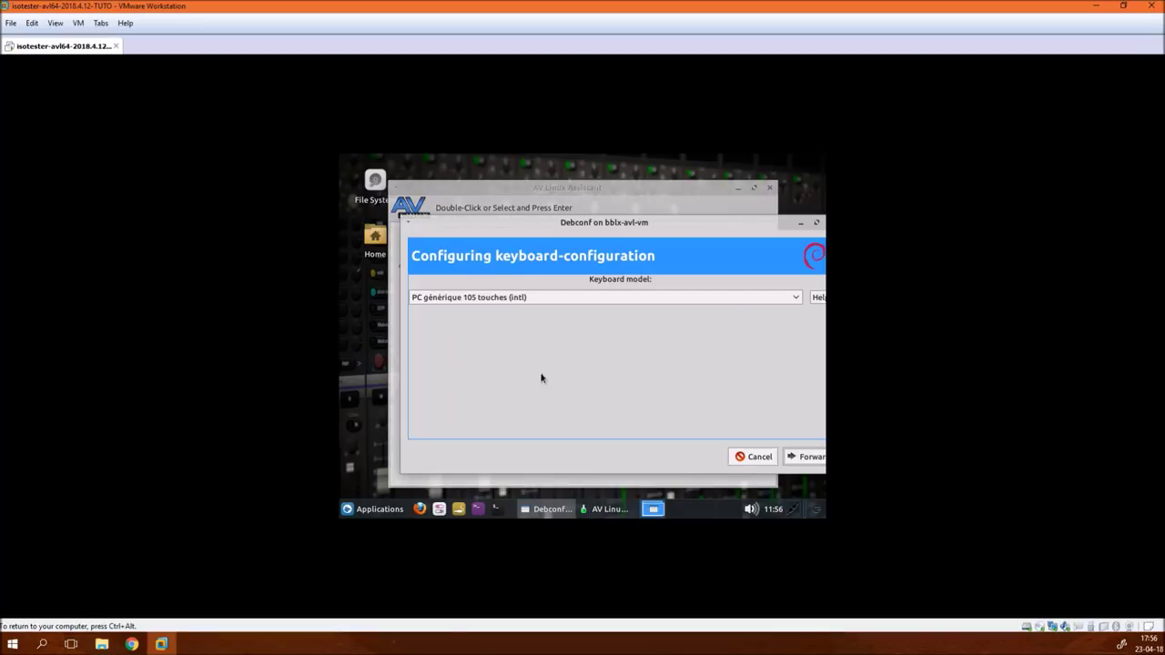
left_click(806, 456)
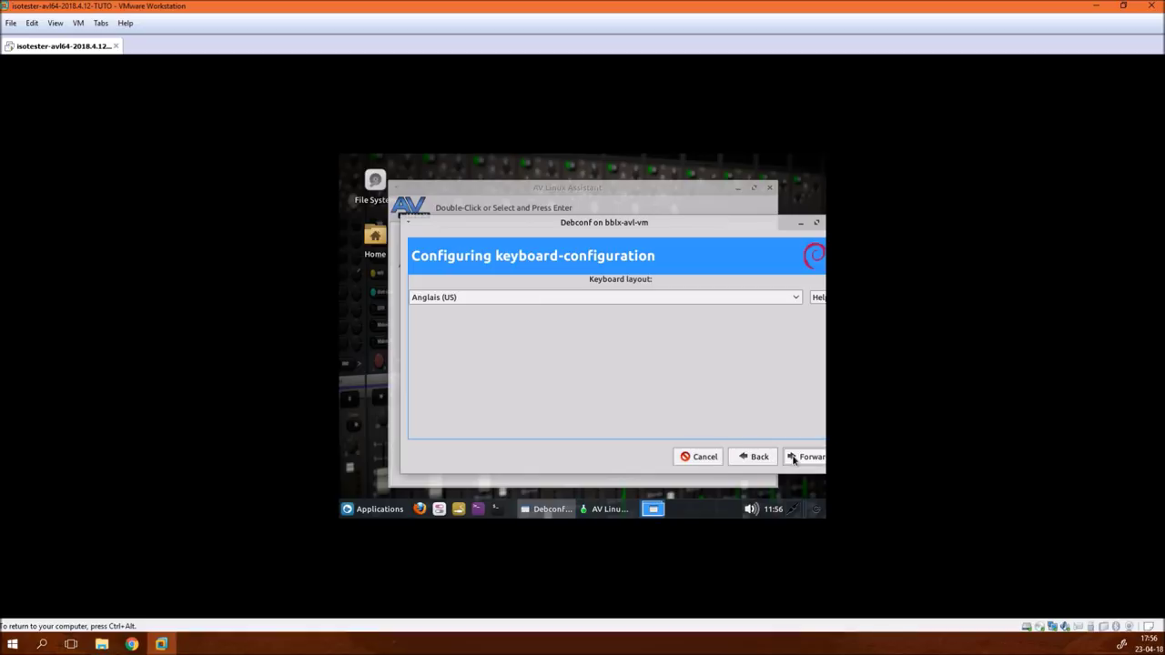
left_click(557, 297)
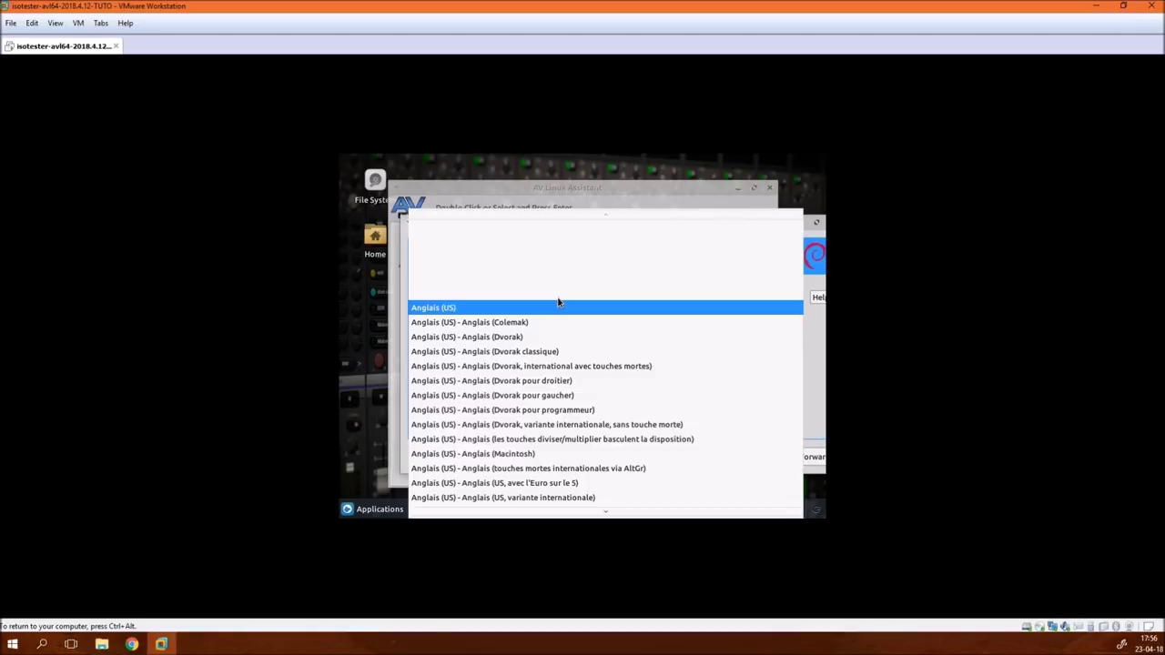
mouse_move(602, 512)
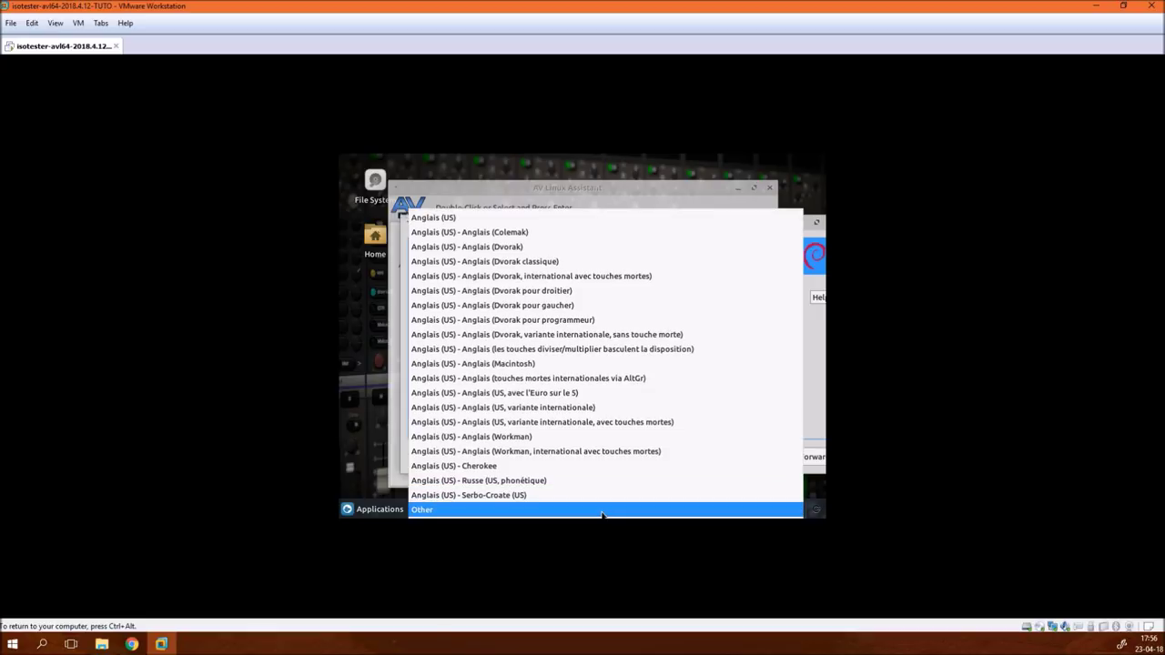
left_click(601, 509)
left_click(804, 463)
- Select country Belge with the plain Belge layout, keep AltGr defaults, and close the Assistant
left_click(623, 300)
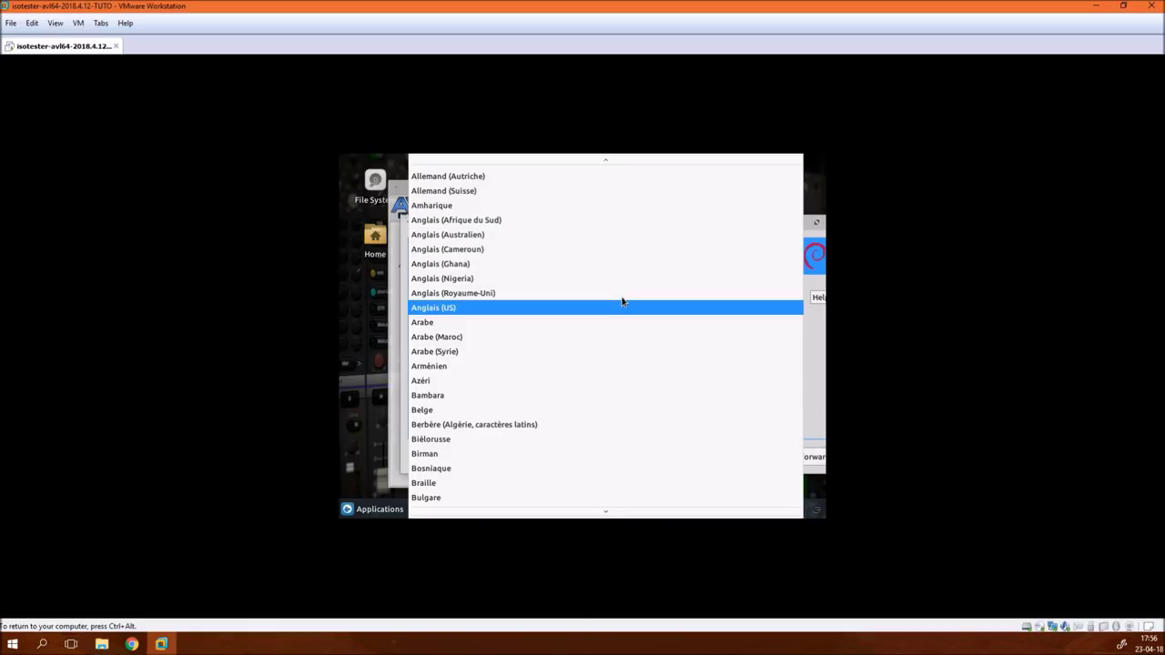
left_click(624, 410)
left_click(797, 462)
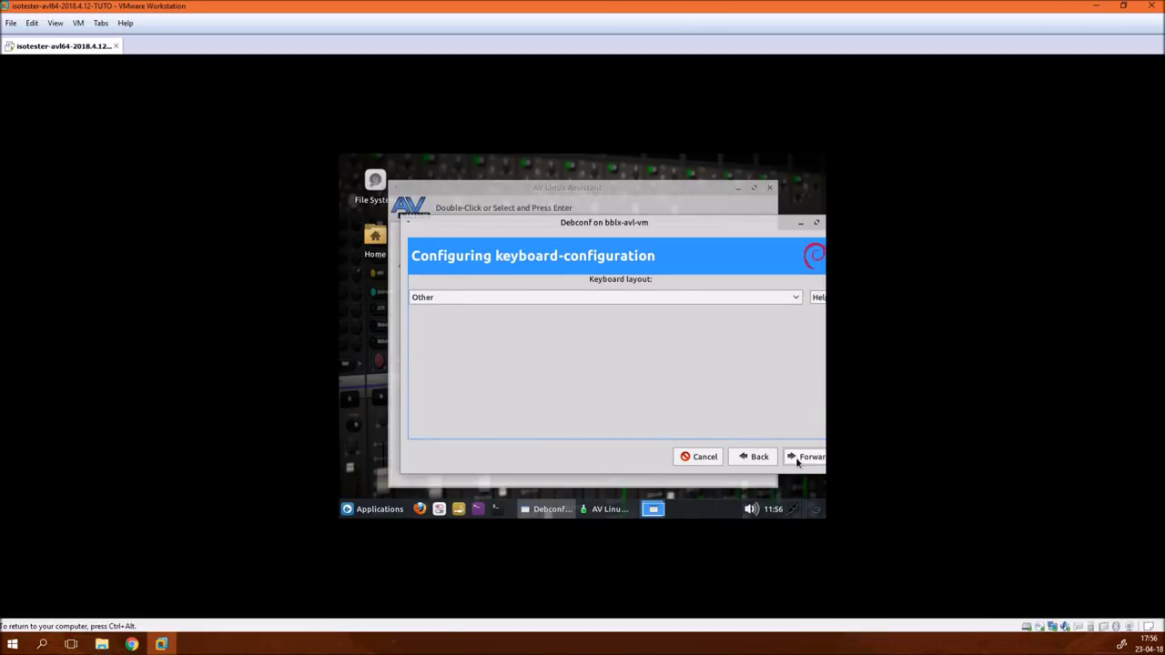
left_click(777, 297)
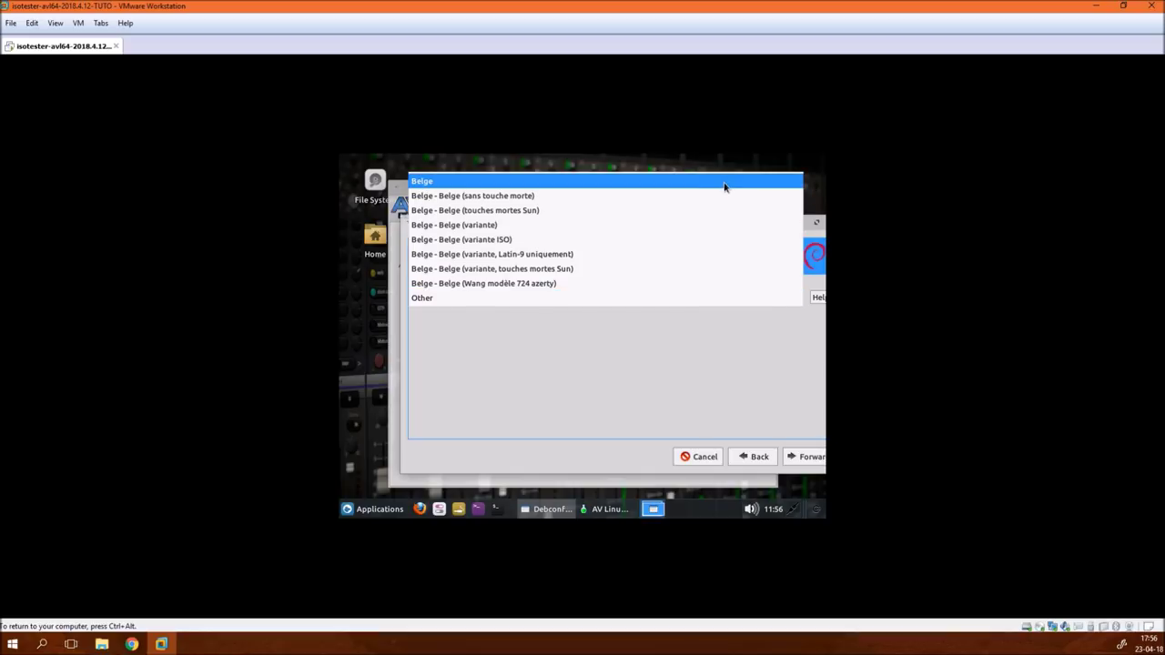
left_click(723, 181)
left_click(802, 460)
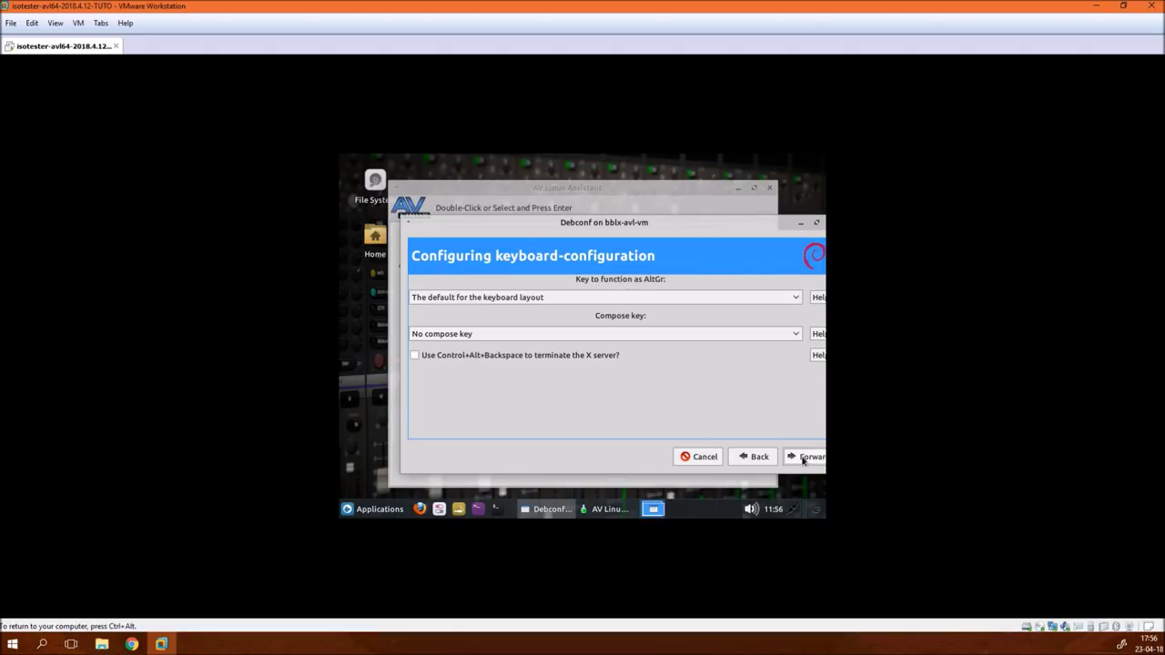
left_click(802, 460)
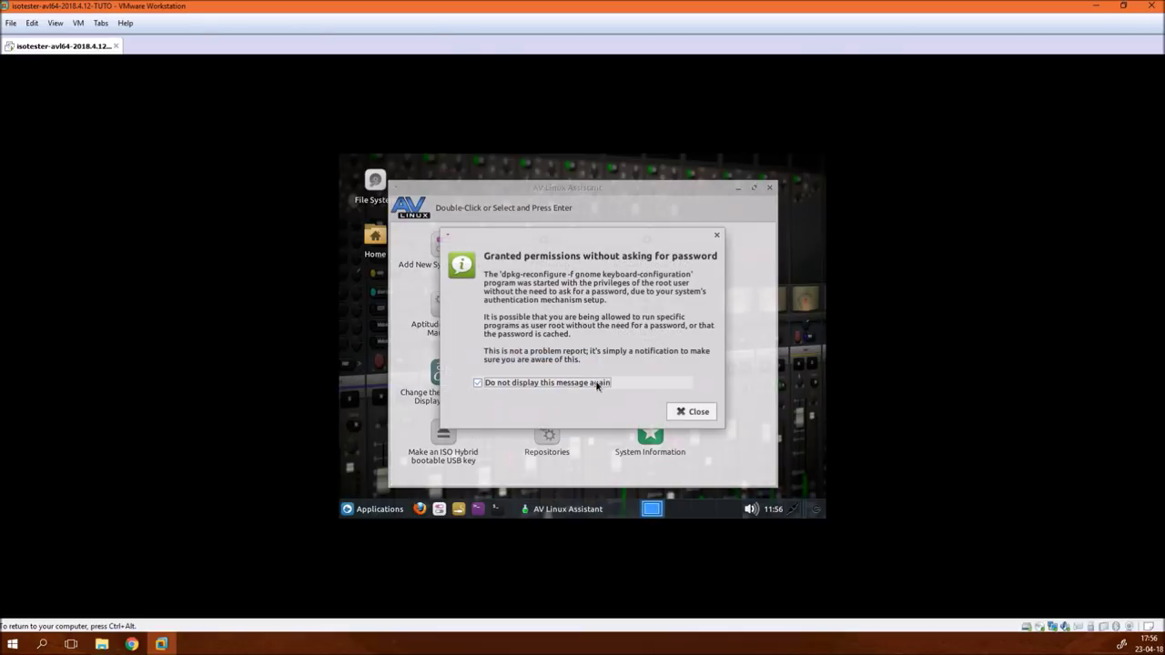
left_click(695, 414)
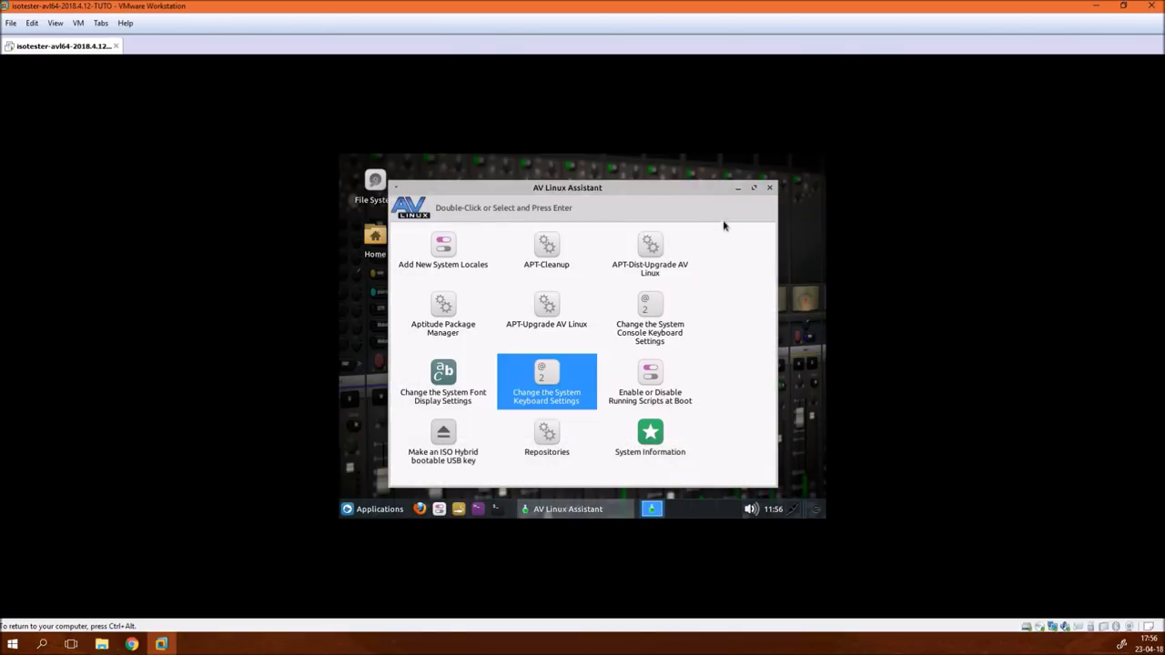
left_click(769, 189)
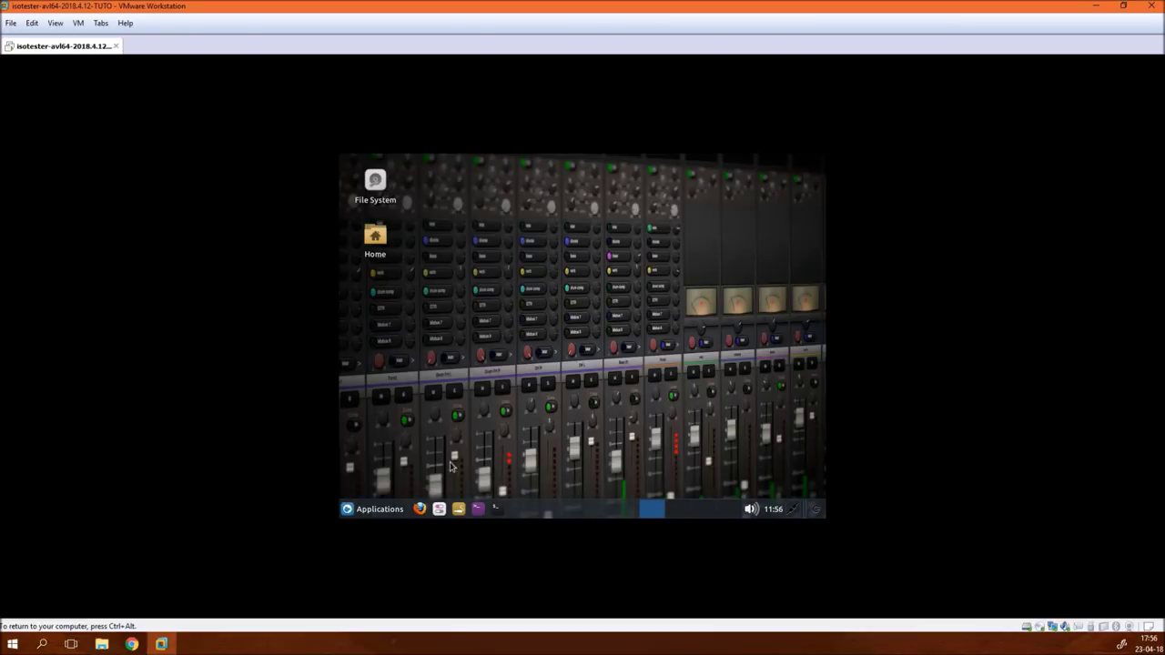
- Shut down the AV Linux guest from the Applications menu's log out options
left_click(390, 508)
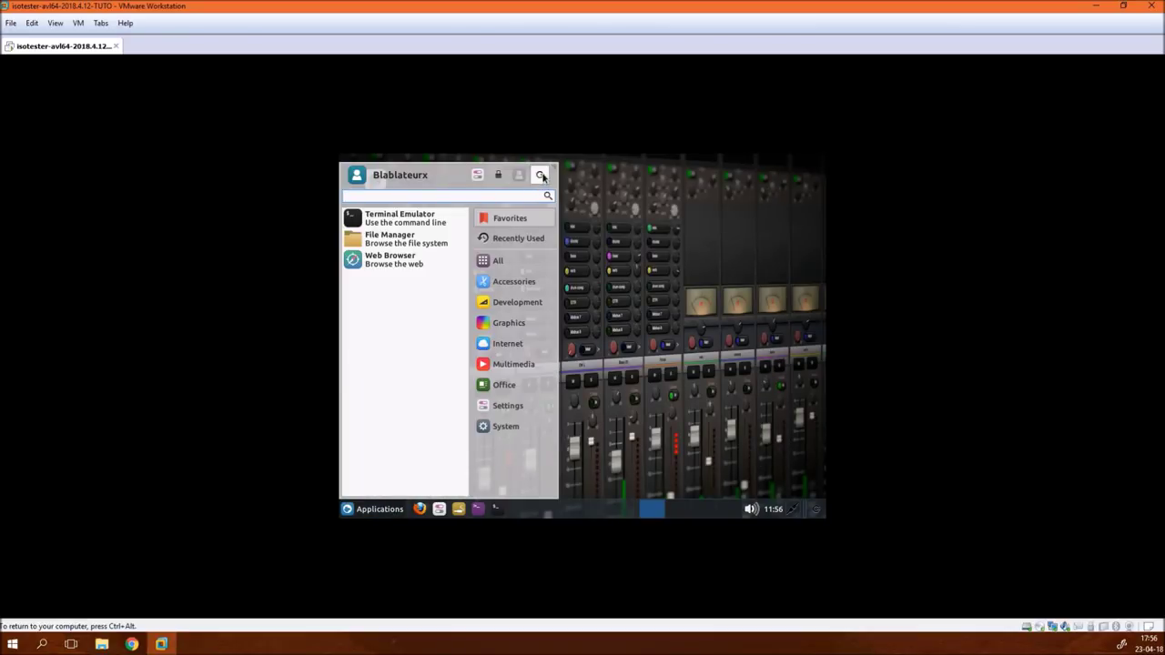
left_click(540, 174)
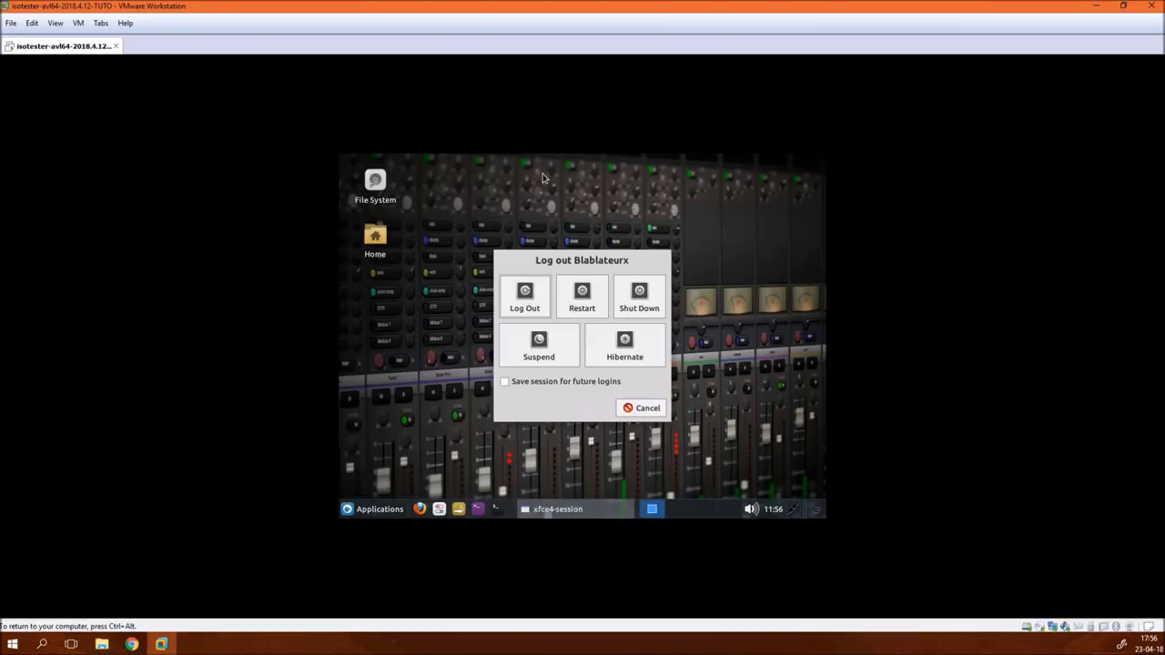
left_click(639, 296)
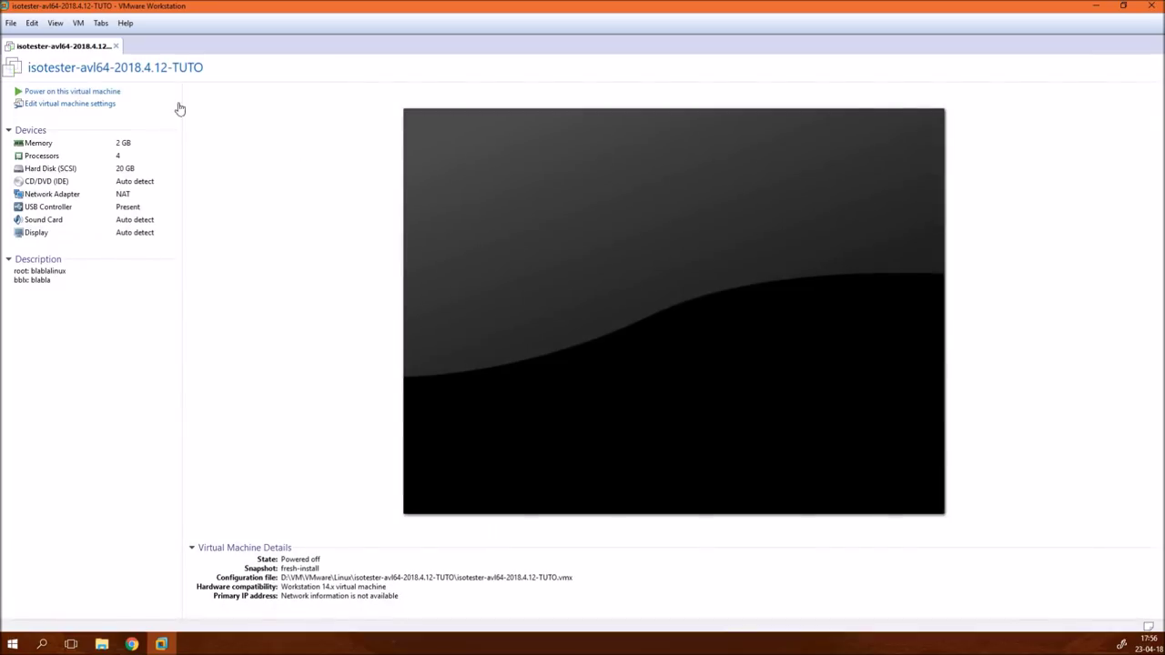
- Take a snapshot of the powered-off VM named langue-clavier
right_click(82, 45)
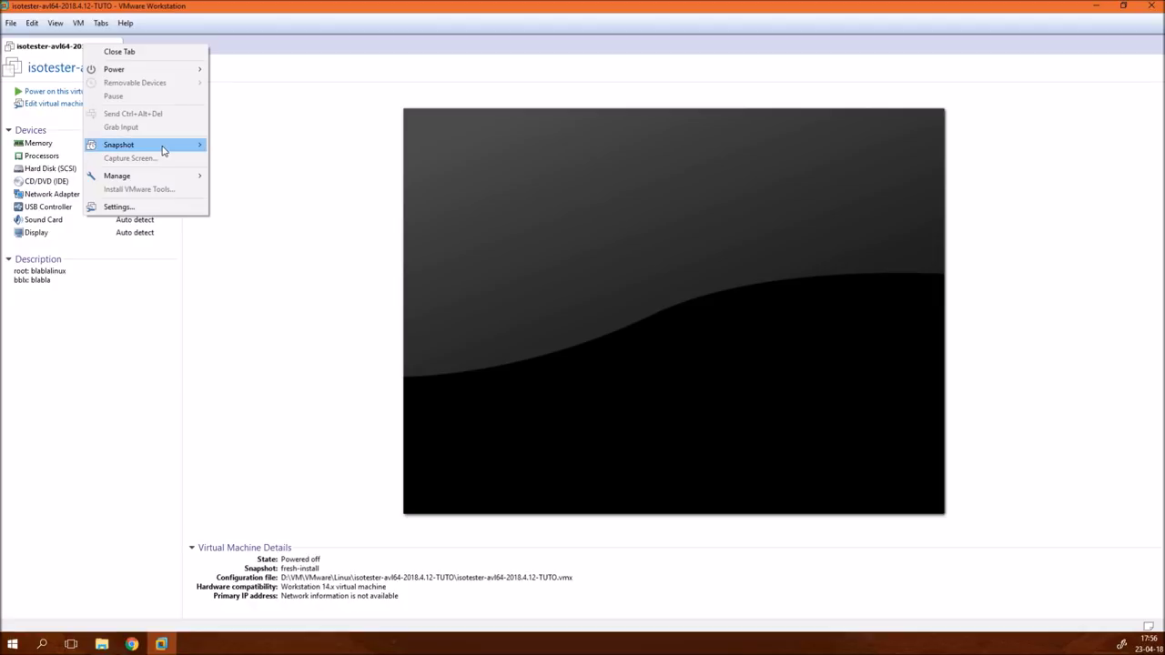
mouse_move(165, 150)
left_click(246, 144)
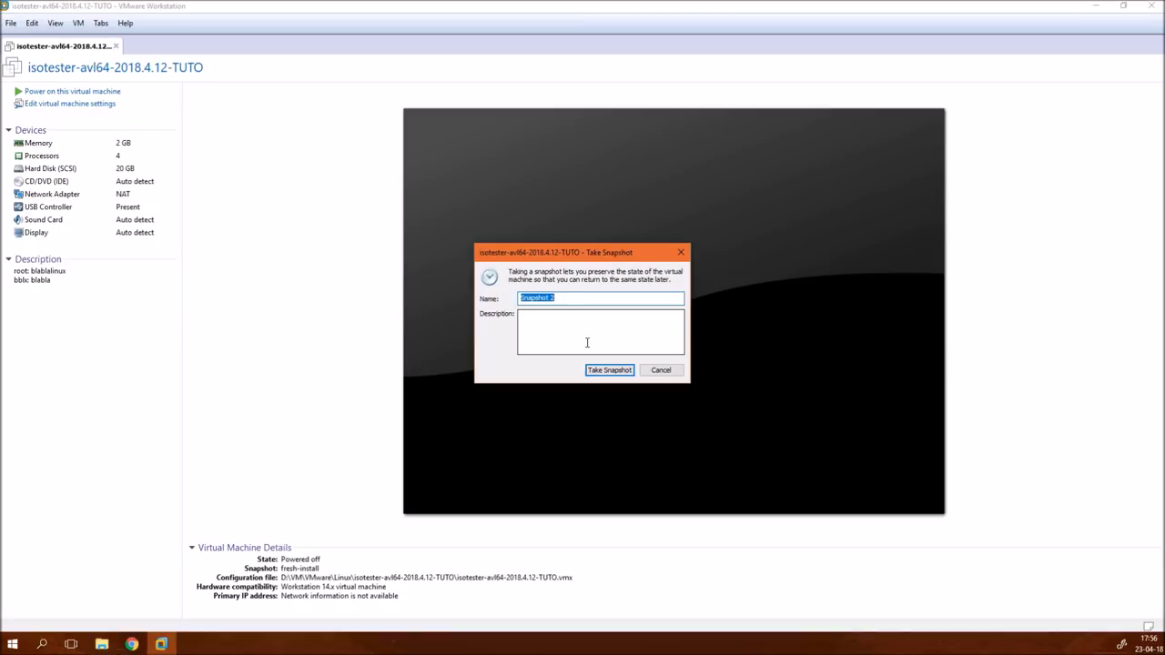
type("langue-clavier")
key("Return")
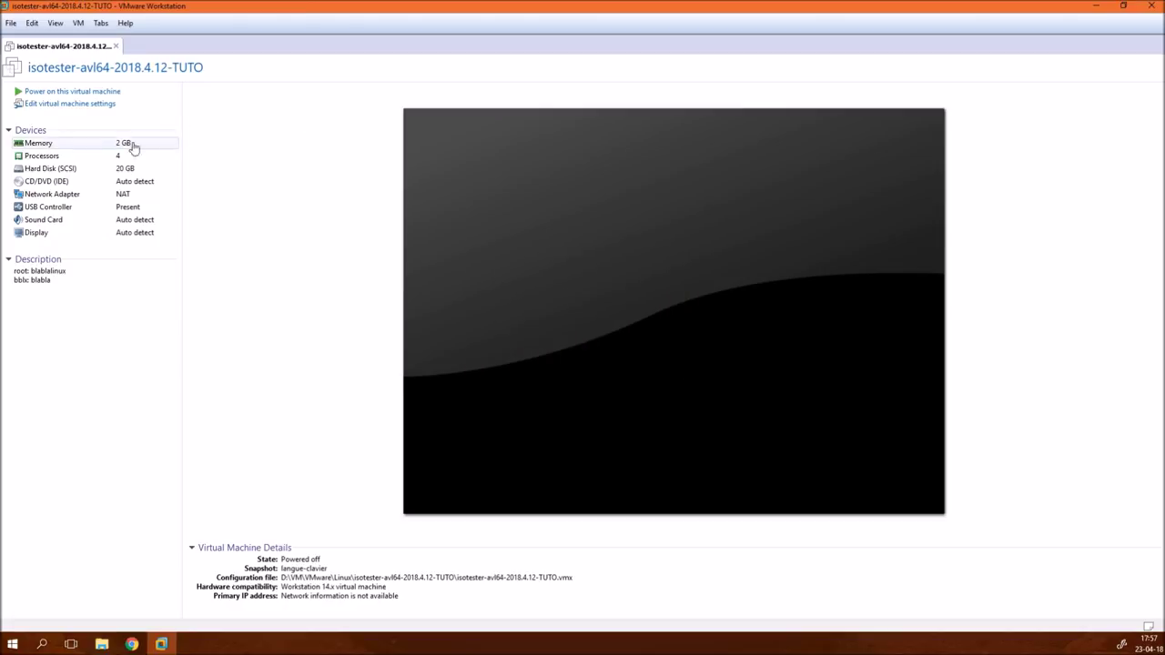
- Power on the VM, look at GRUB's Advanced options, then boot the default GNU/Linux entry
left_click(94, 92)
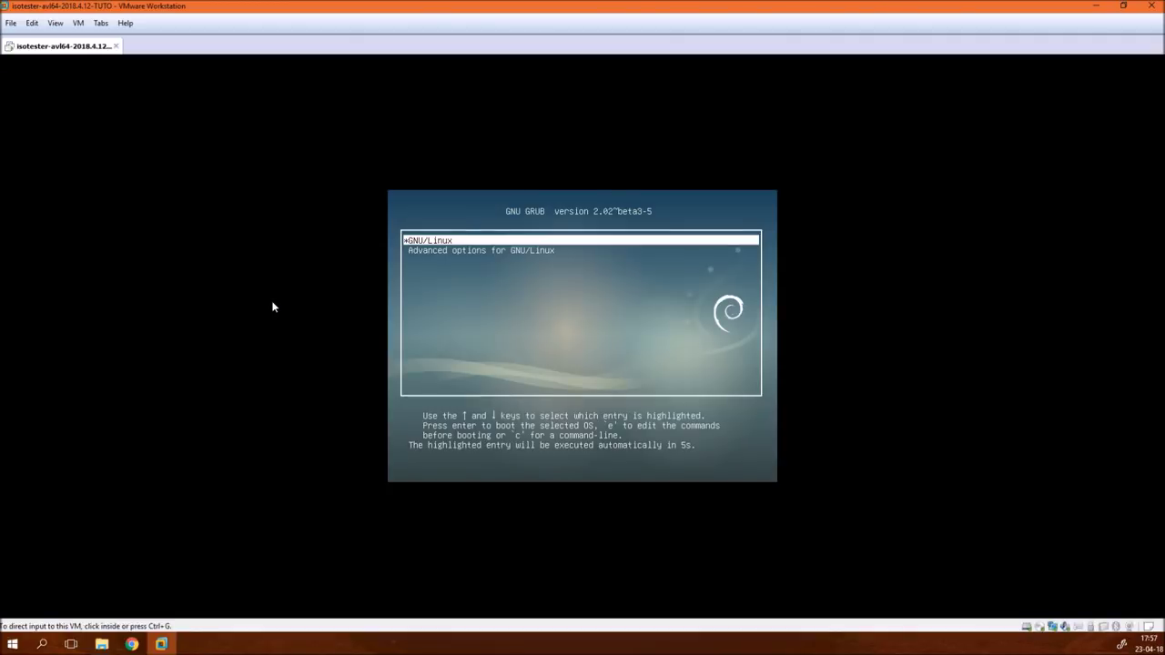
left_click(471, 340)
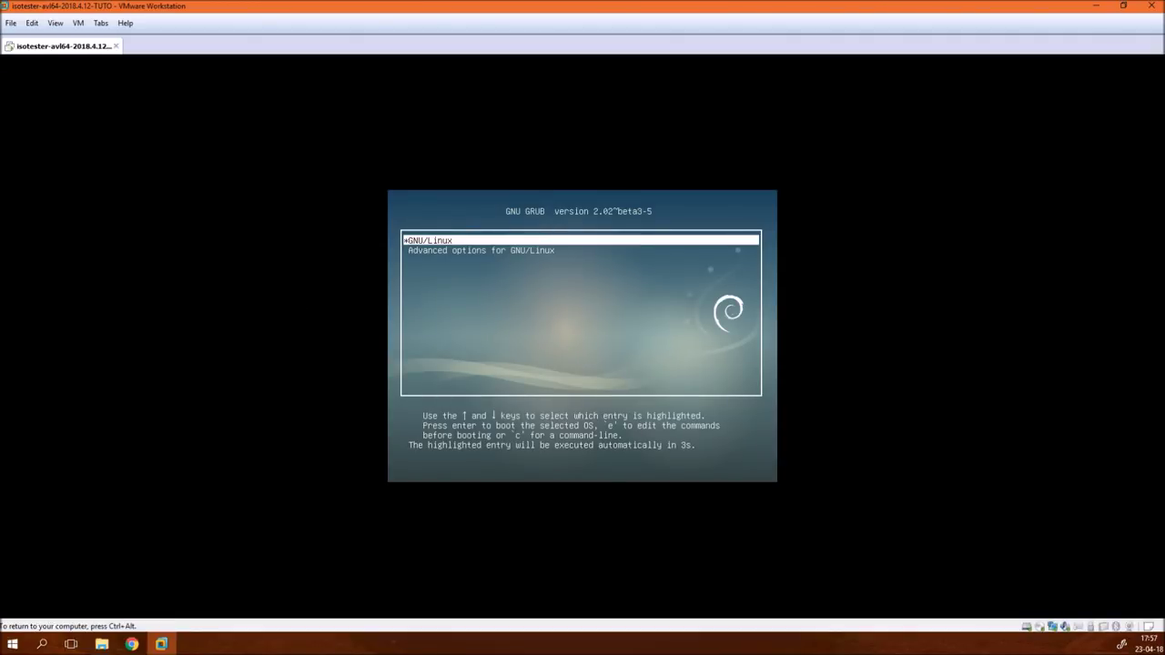
key("Down")
key("Return")
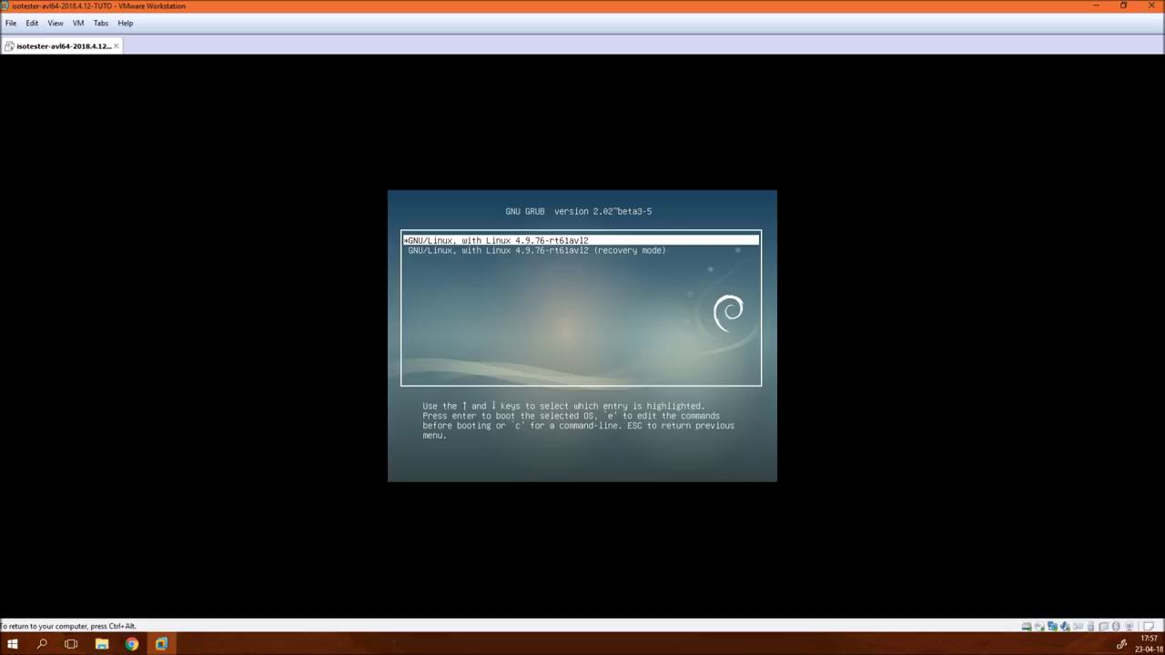
key("Escape")
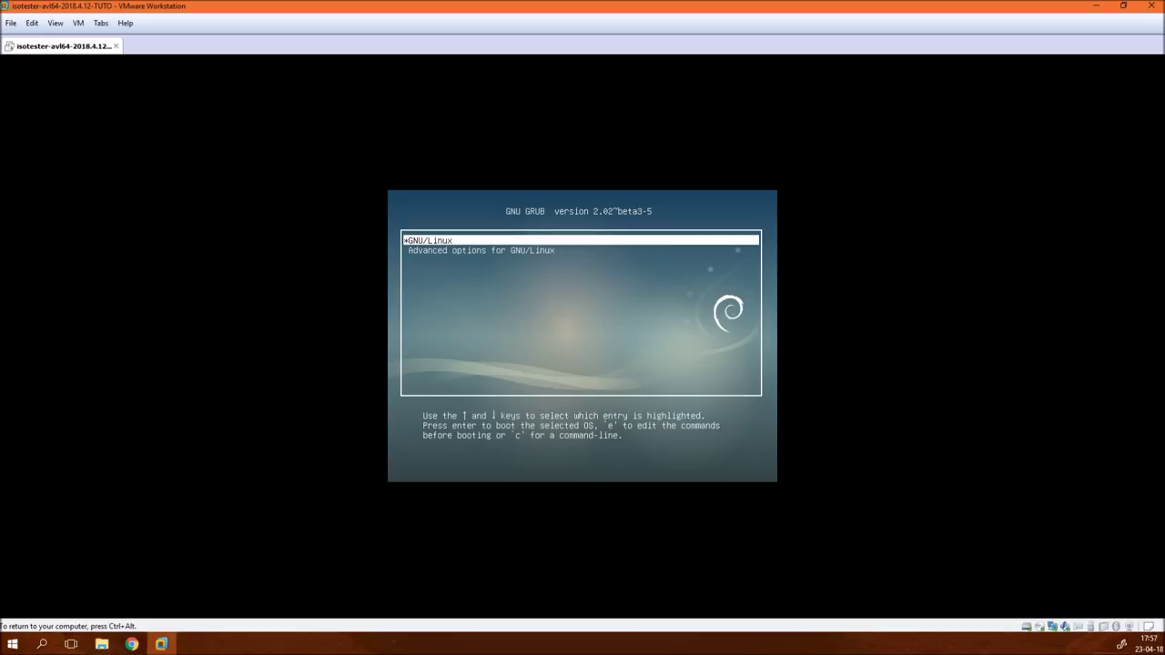
key("Return")
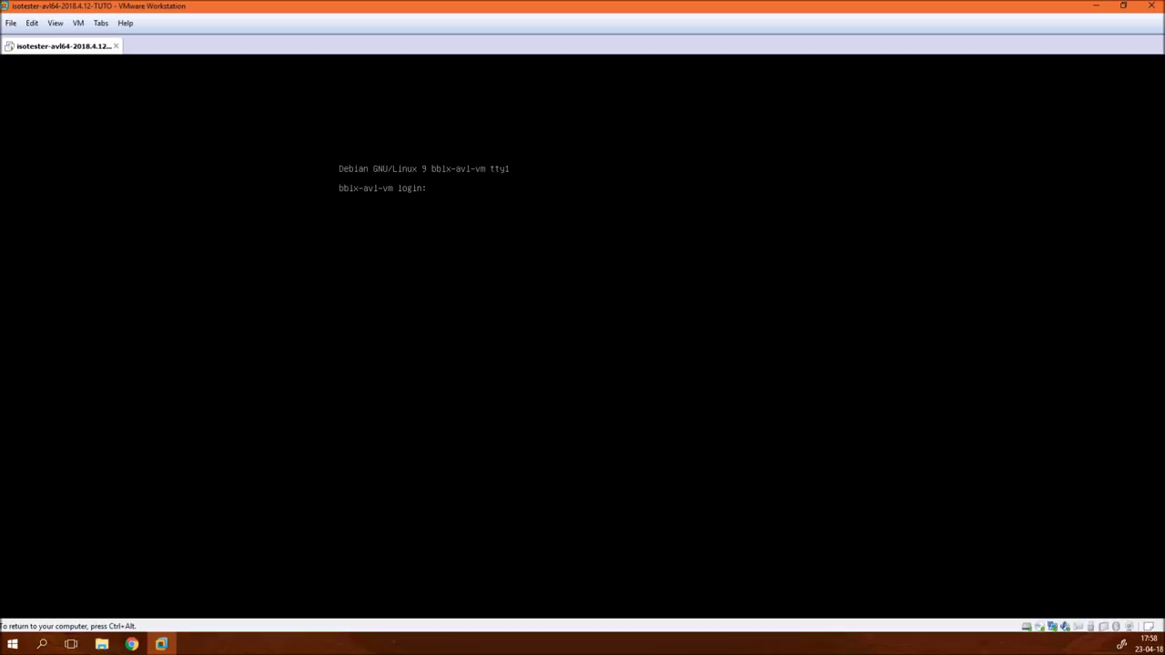
key("ctrl+alt")
- In Explorer, open VM\VMware\Linux\isotester-avl64-2018.4.12-TUTO on drive D, then return to VMware
left_click(111, 645)
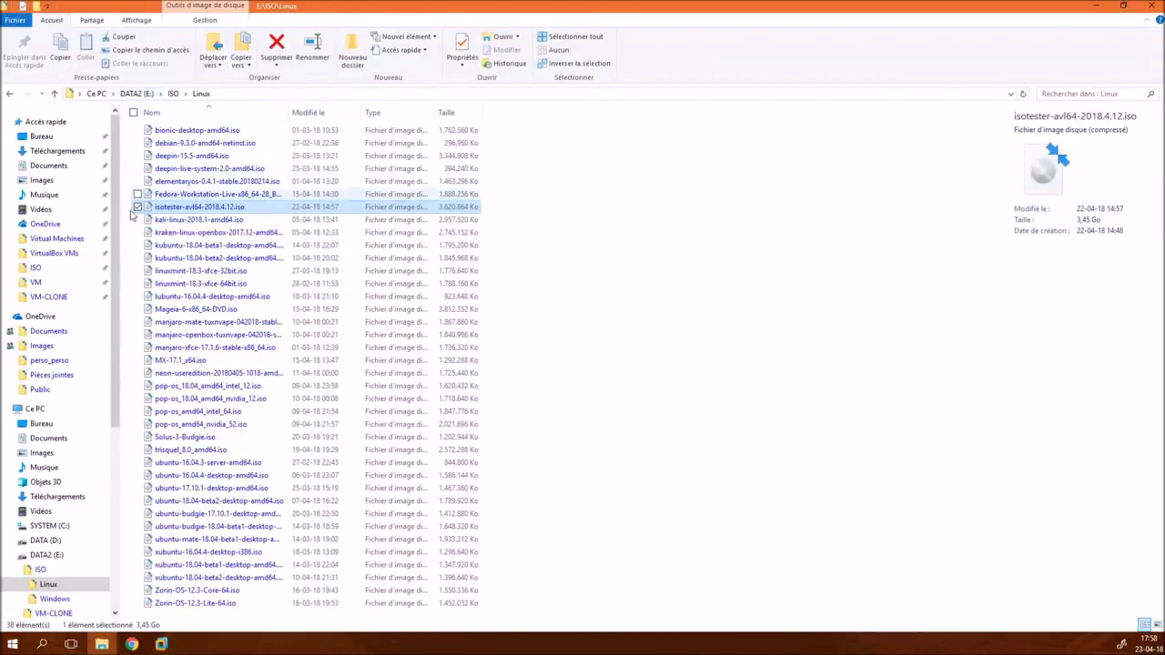
left_click(48, 287)
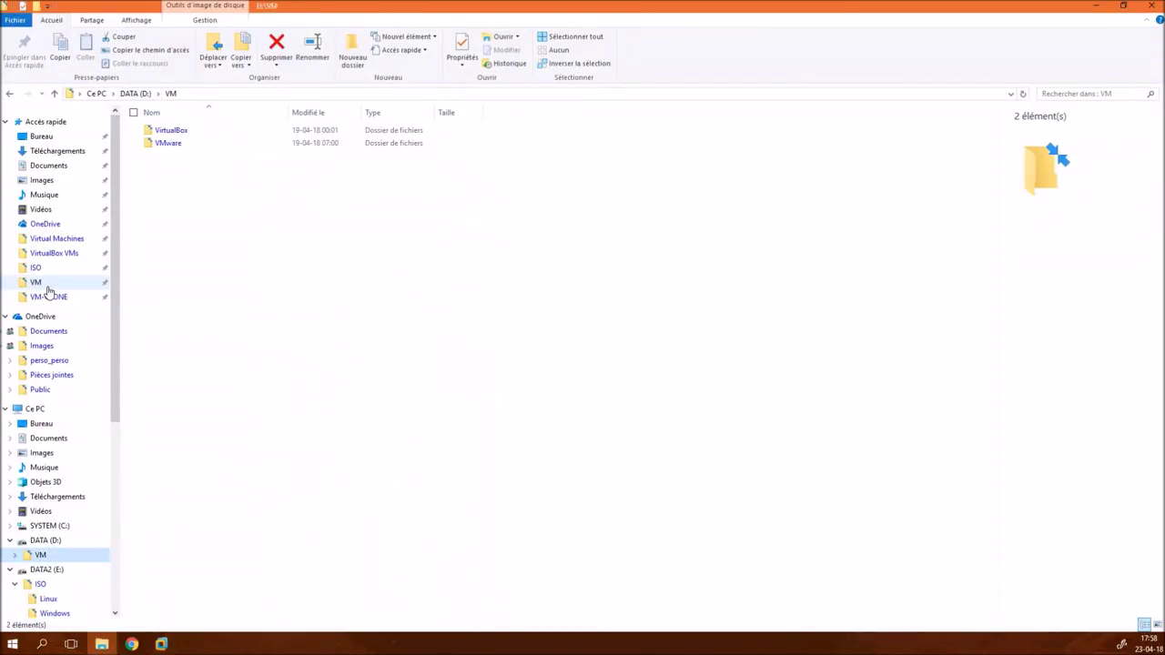
double_click(172, 146)
double_click(165, 131)
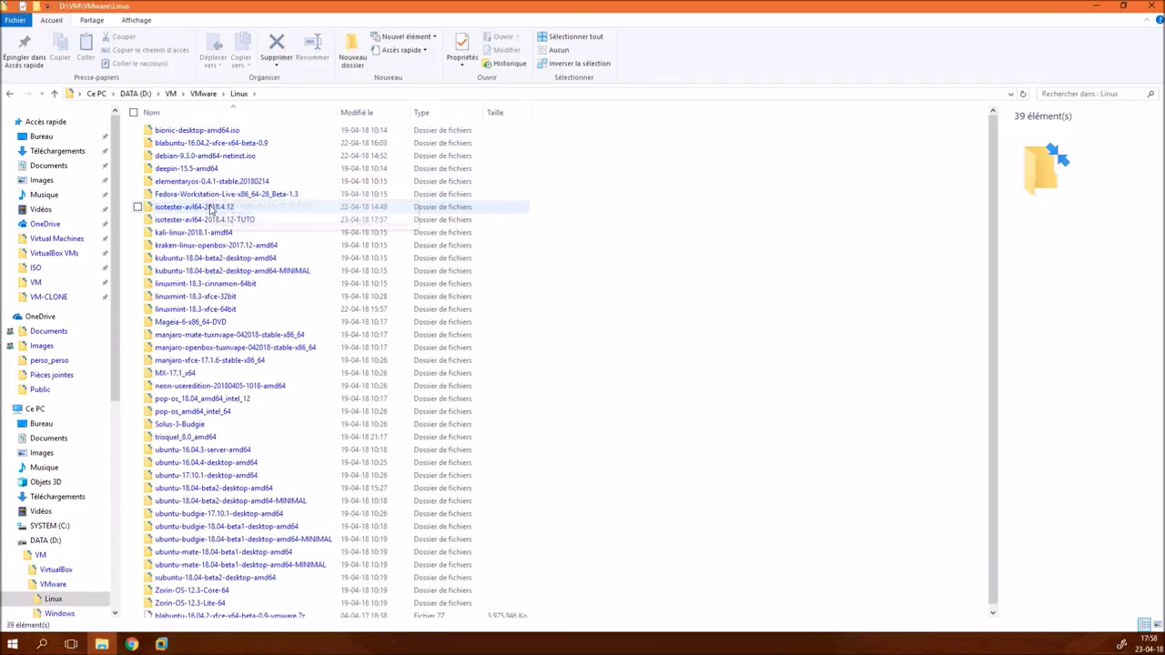
double_click(212, 220)
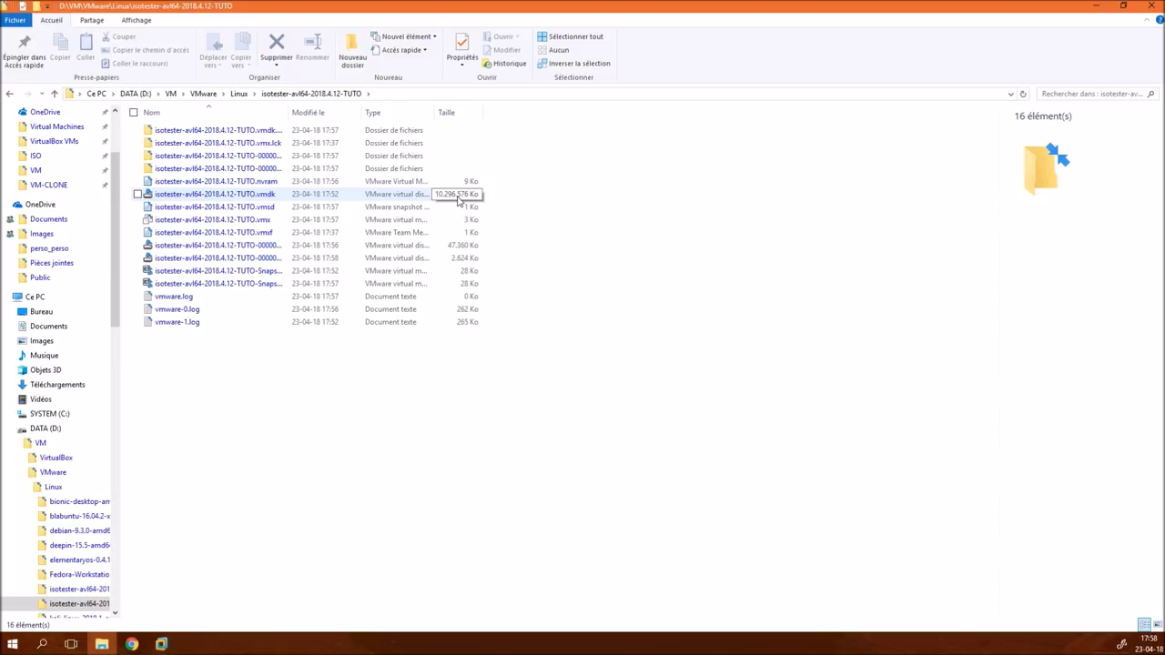
left_click(162, 644)
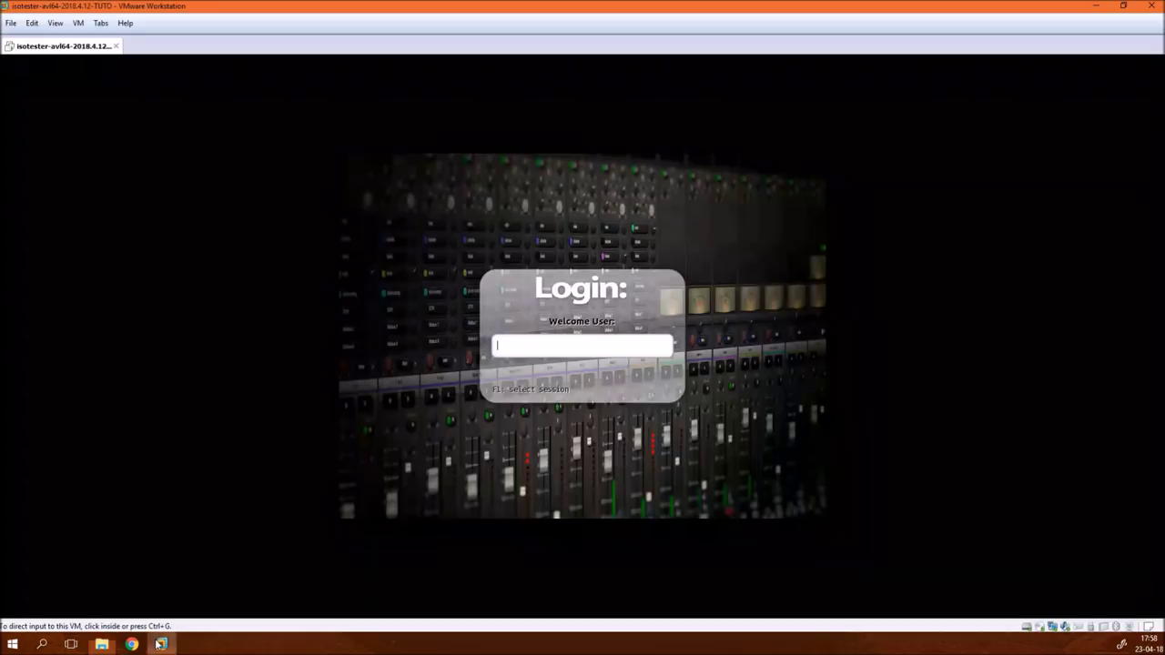
- Log into the AV Linux guest with the user name and password
left_click(582, 345)
type("bblx")
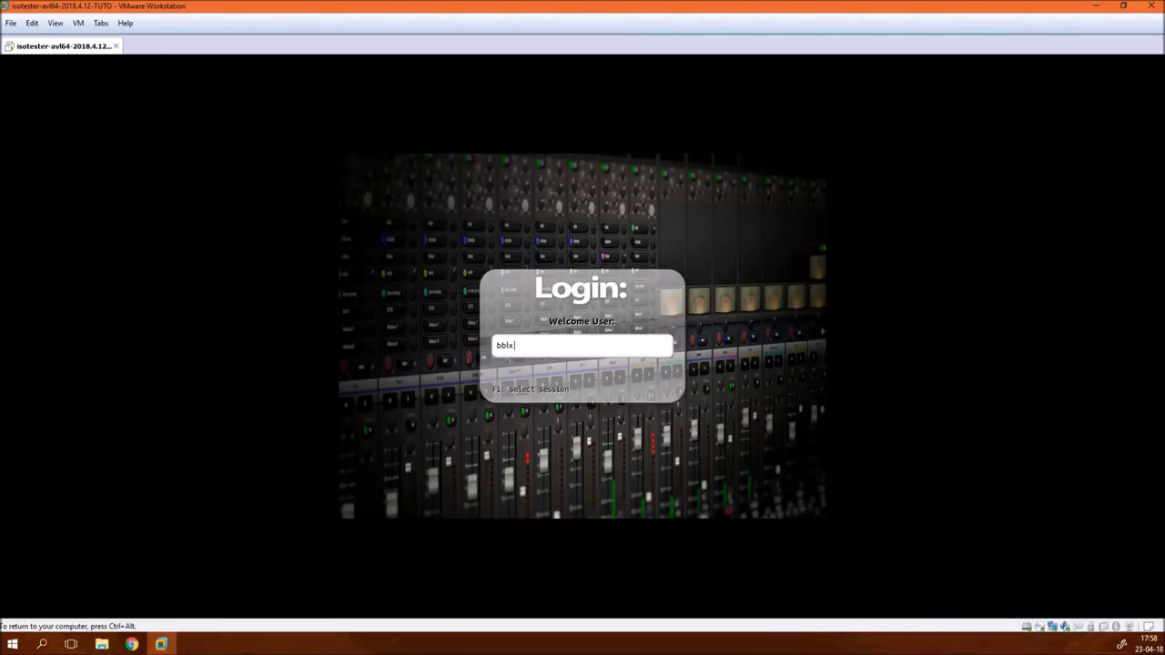
type("a")
key("Return")
type("******")
key("Return")
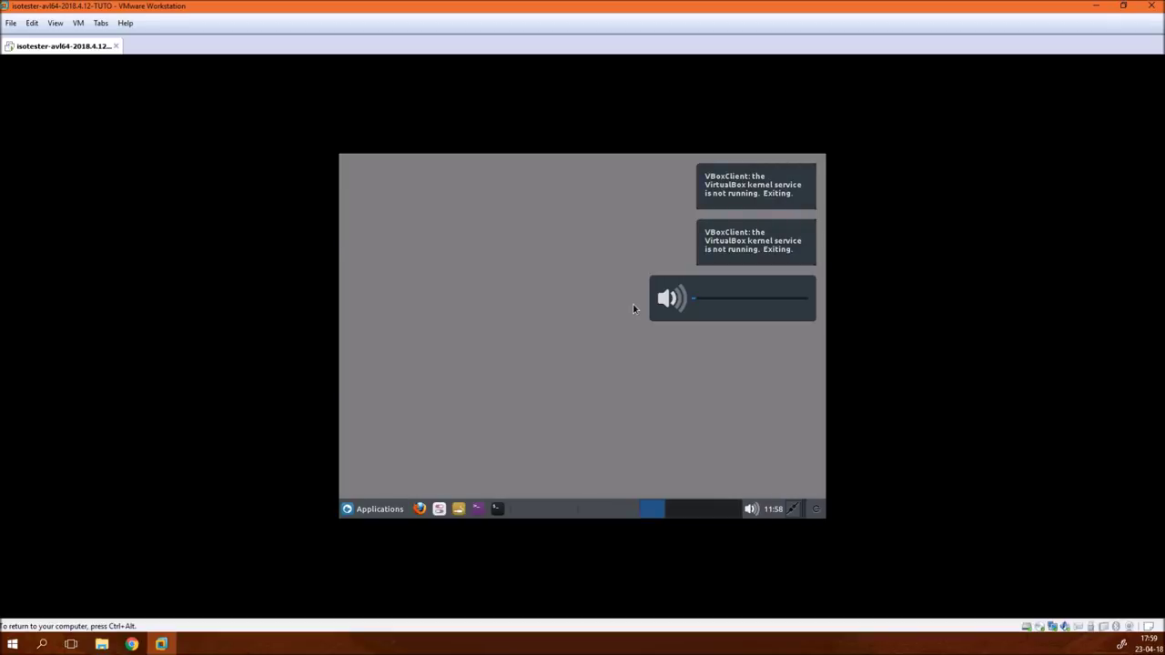
- Mount the installer disc with VM > Install VMware Tools... and dismiss the instructions notice
left_click(381, 510)
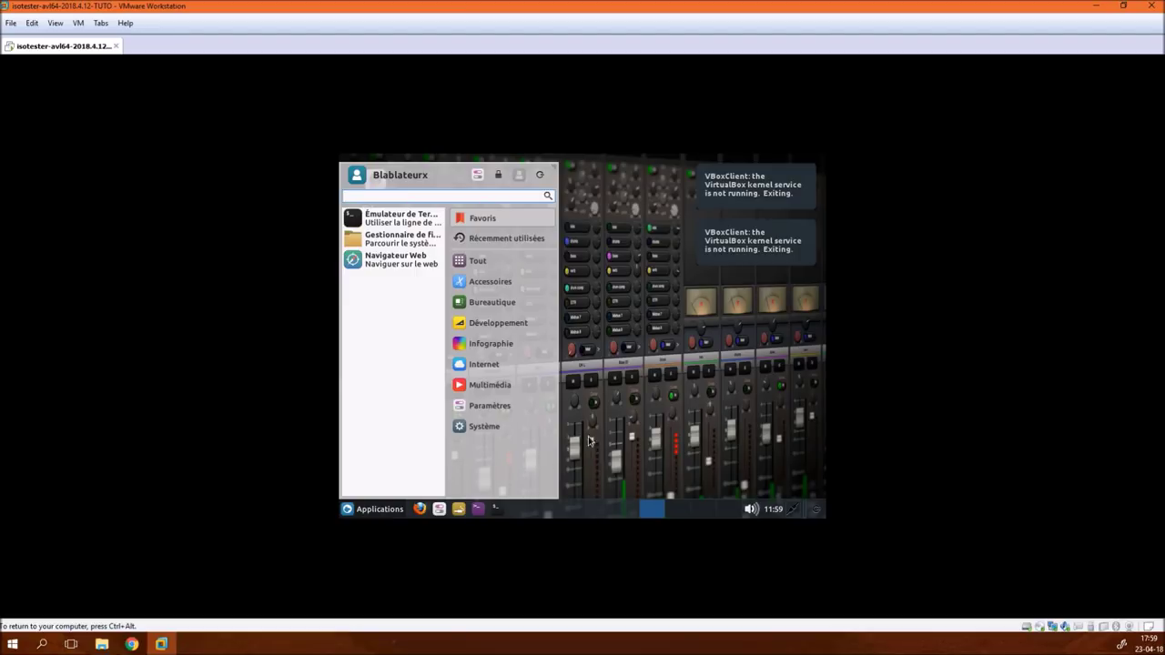
left_click(622, 427)
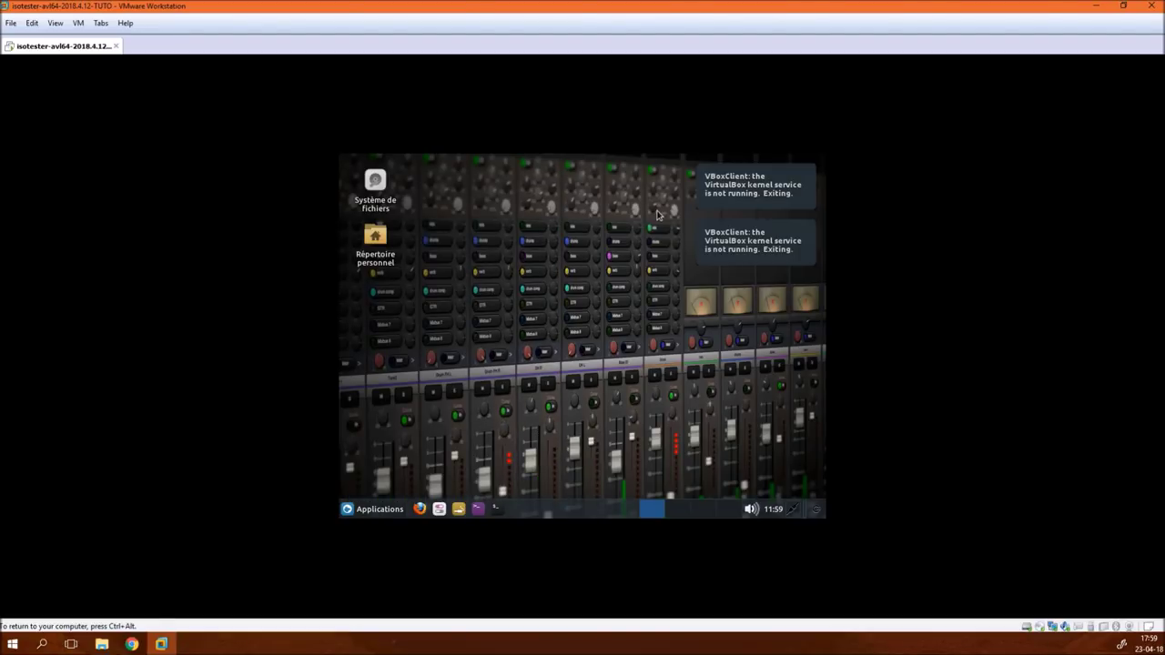
left_click(79, 23)
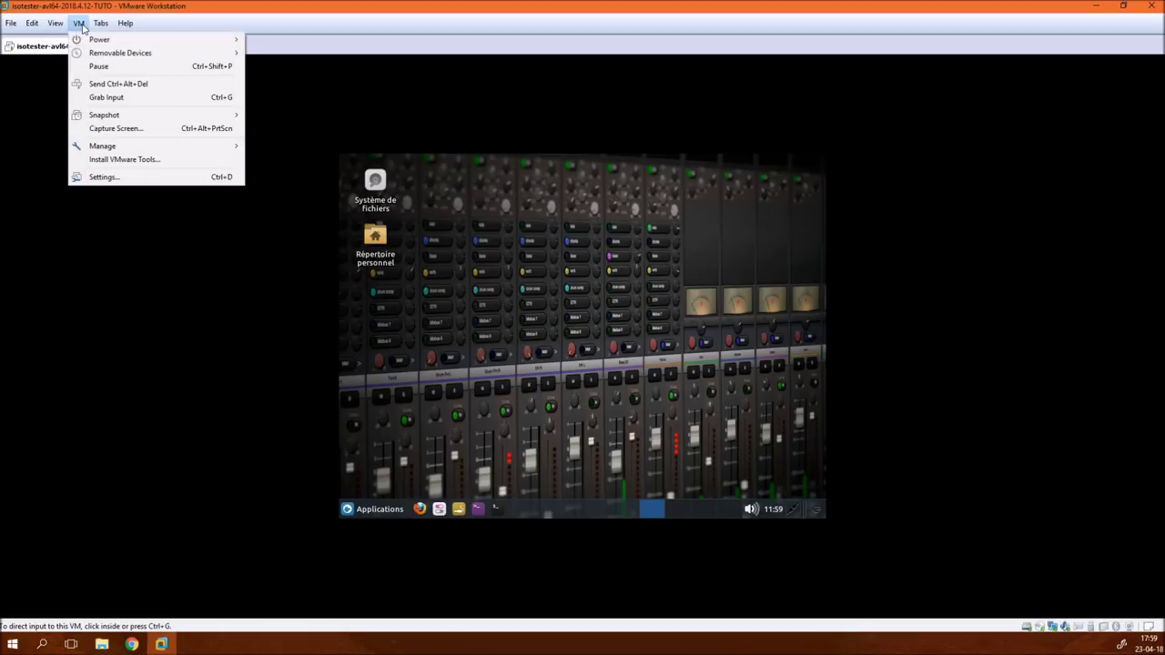
left_click(124, 159)
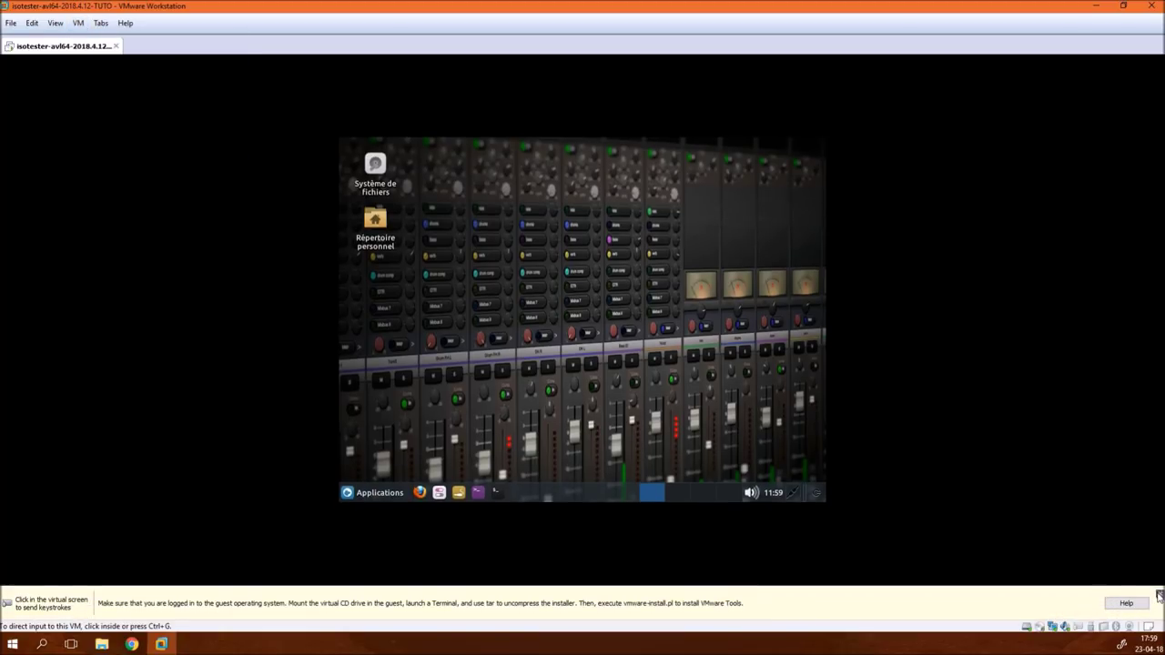
left_click(1158, 597)
- In Thunar, copy VMwareTools-10.2.0-7259539.tar.gz from the mounted VMware Tools disc
left_click(387, 514)
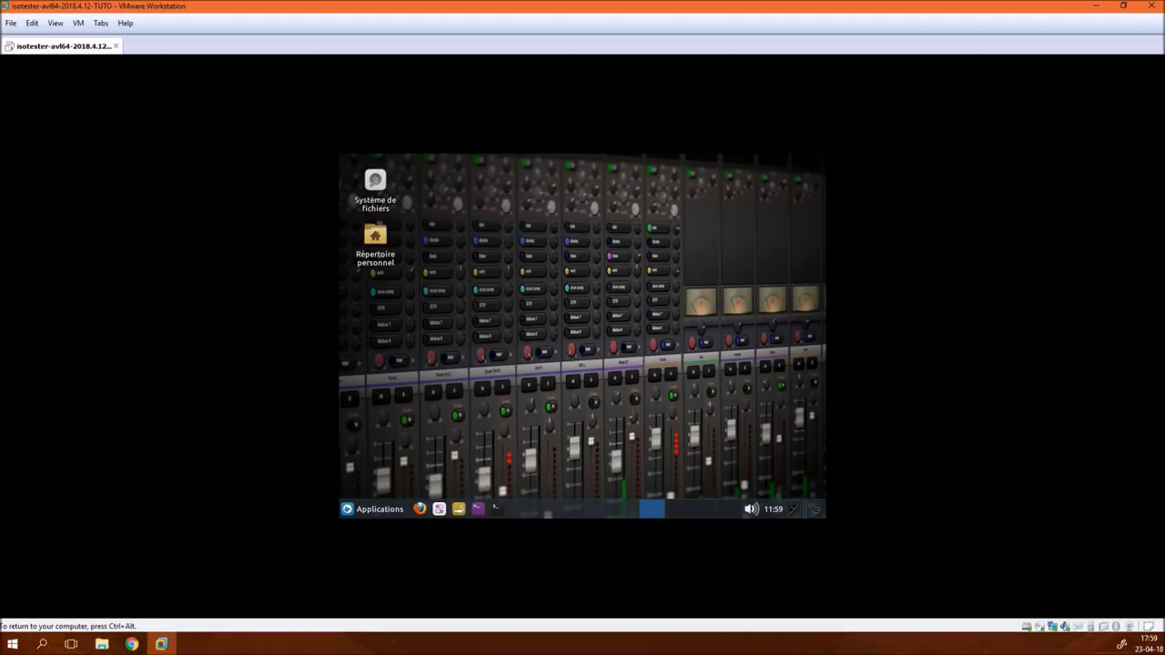
left_click(368, 512)
left_click(406, 239)
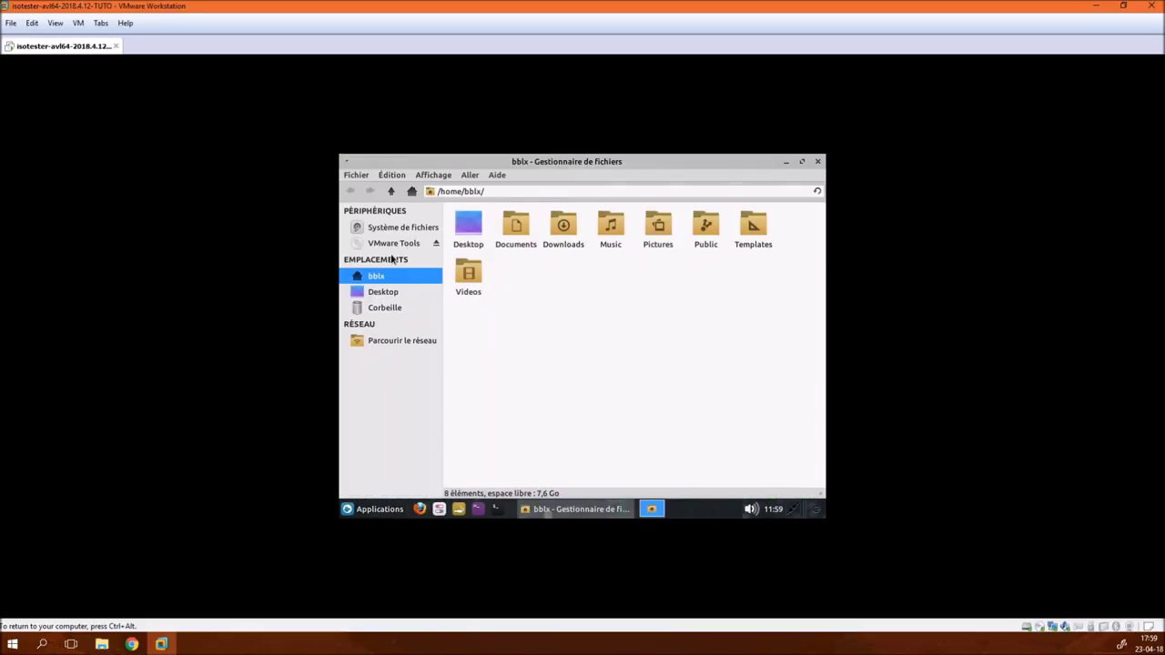
left_click(391, 244)
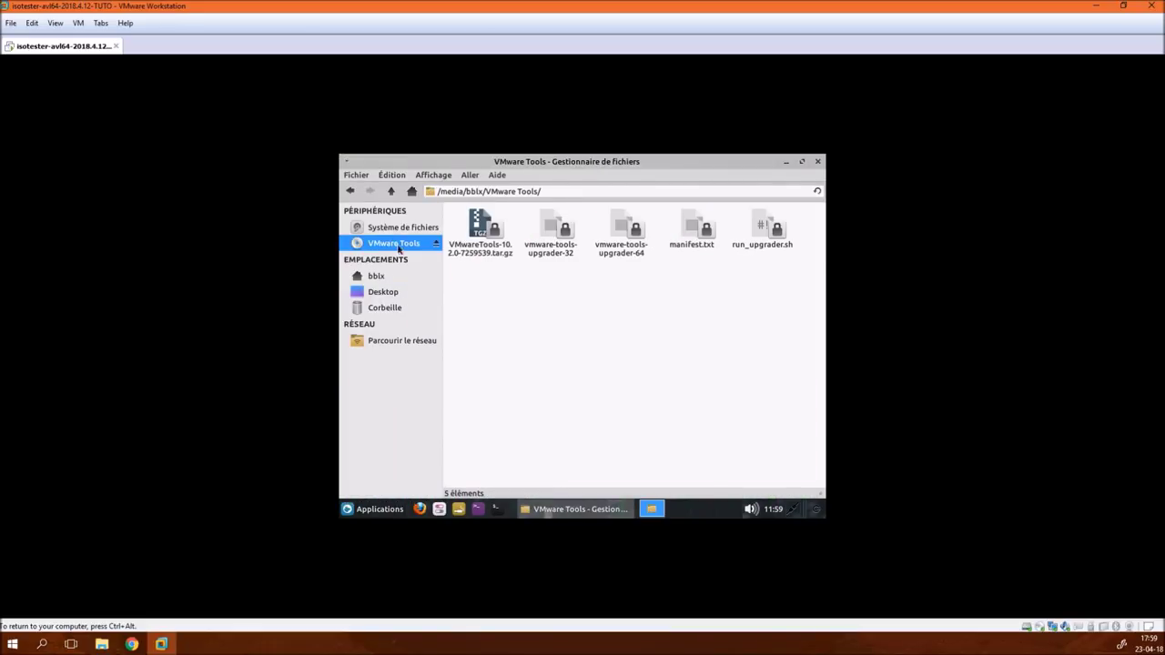
left_click(479, 254)
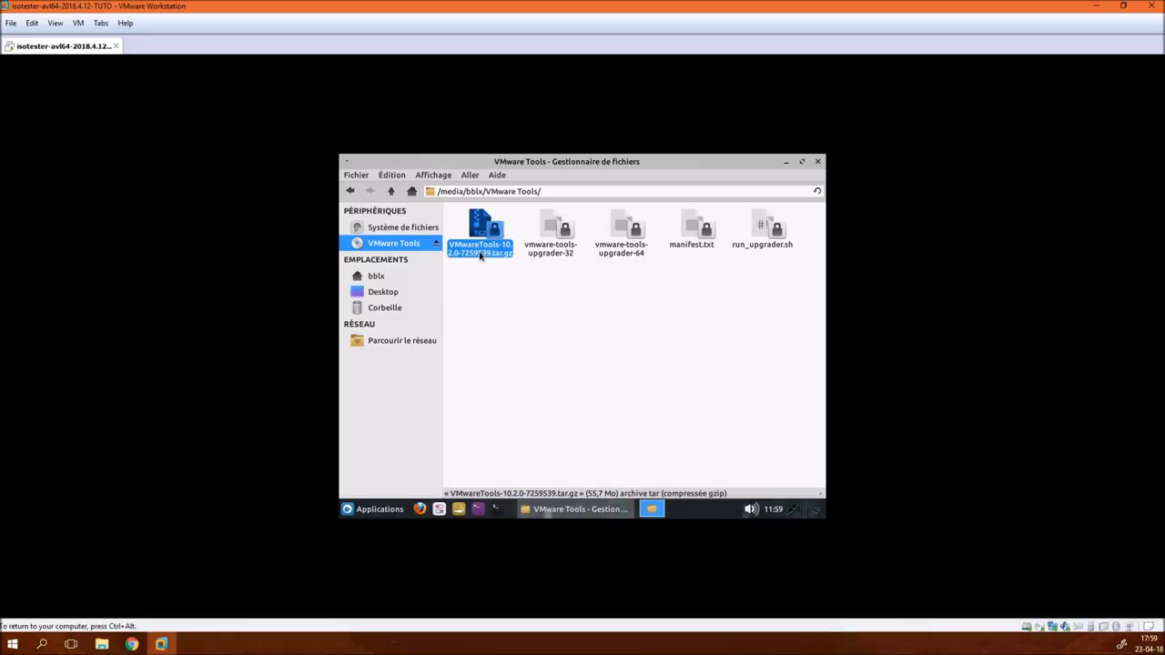
right_click(480, 253)
left_click(517, 327)
- Paste the archive onto the Desktop, extract it to vmware-tools-distrib, and close Thunar
left_click(410, 291)
right_click(511, 304)
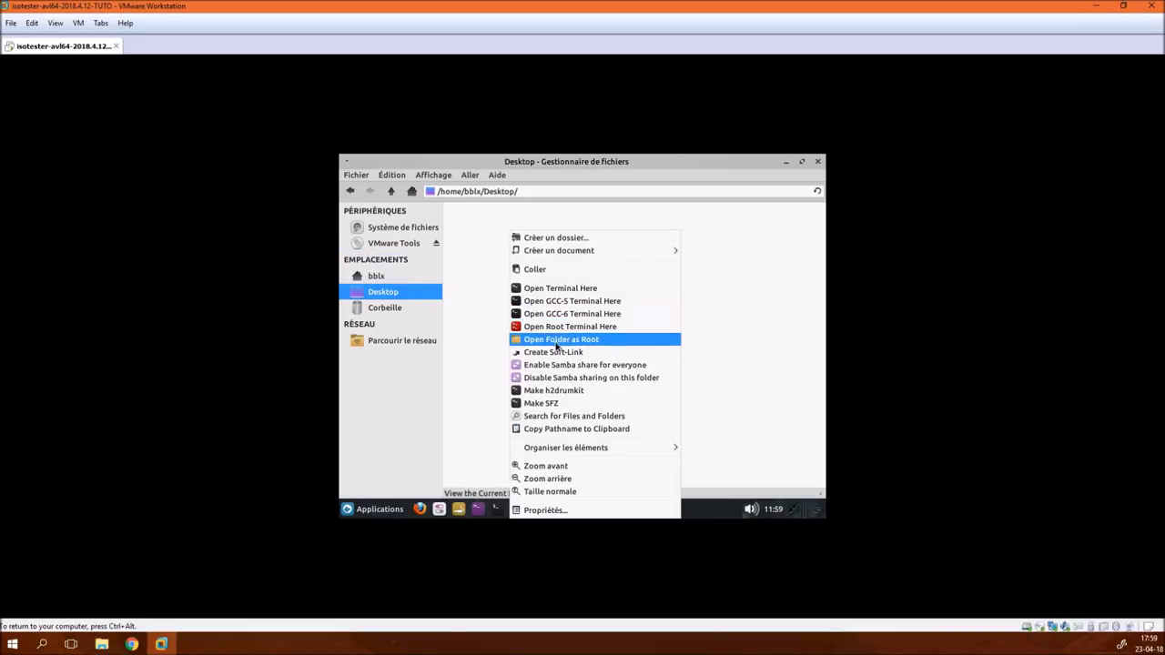
left_click(559, 270)
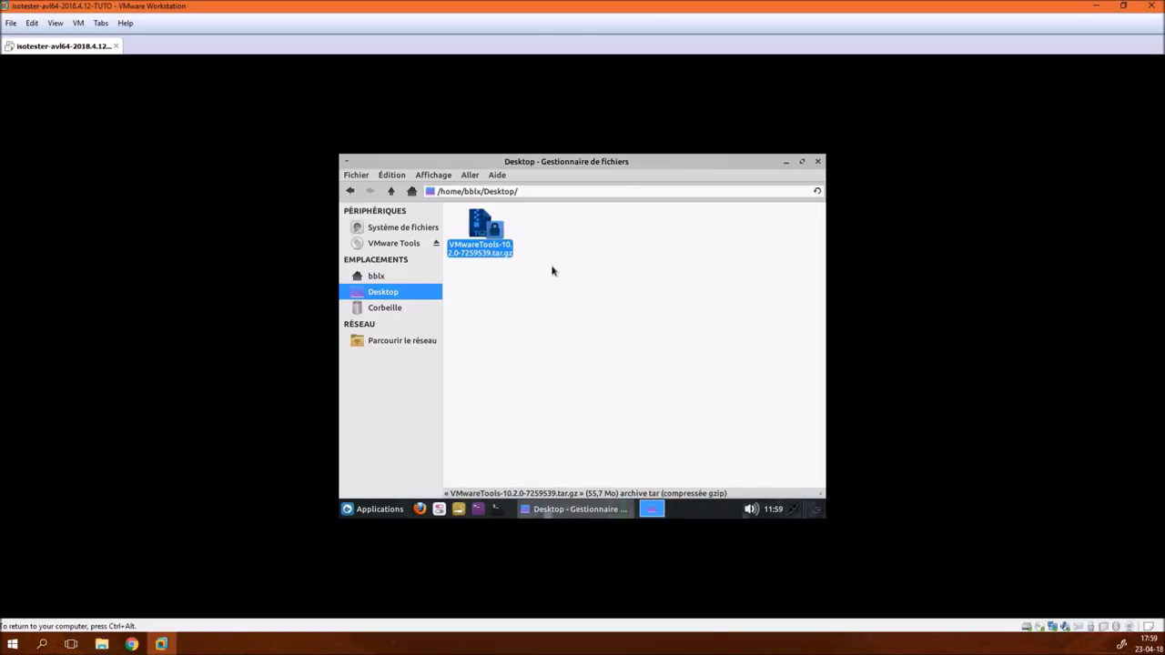
right_click(487, 234)
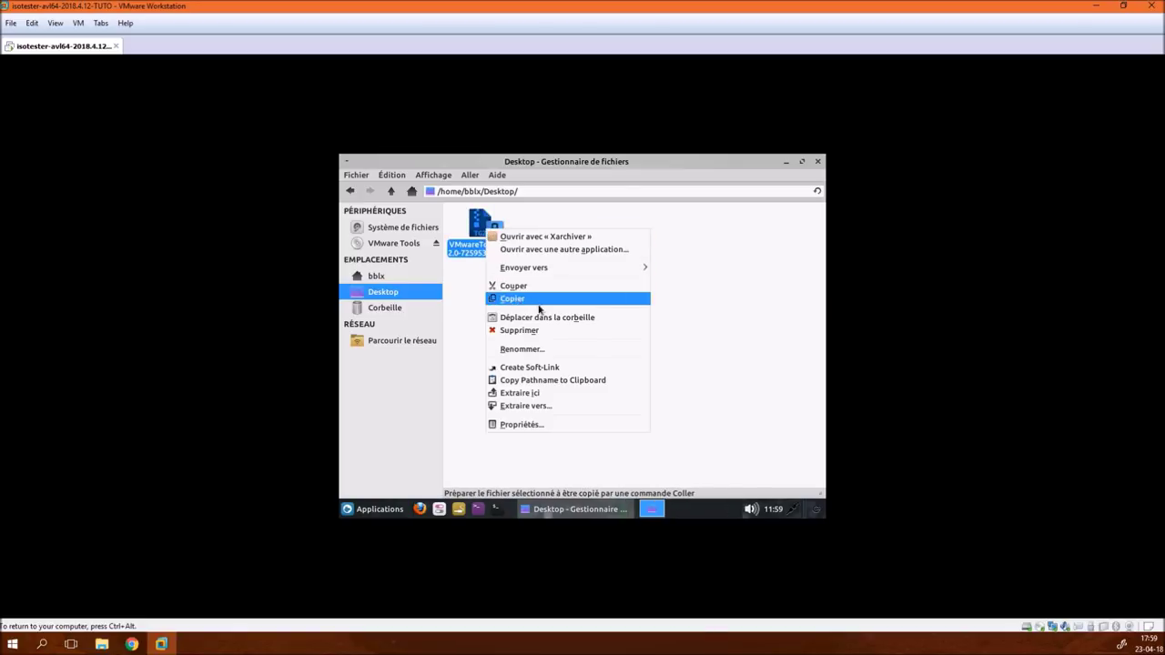
left_click(573, 393)
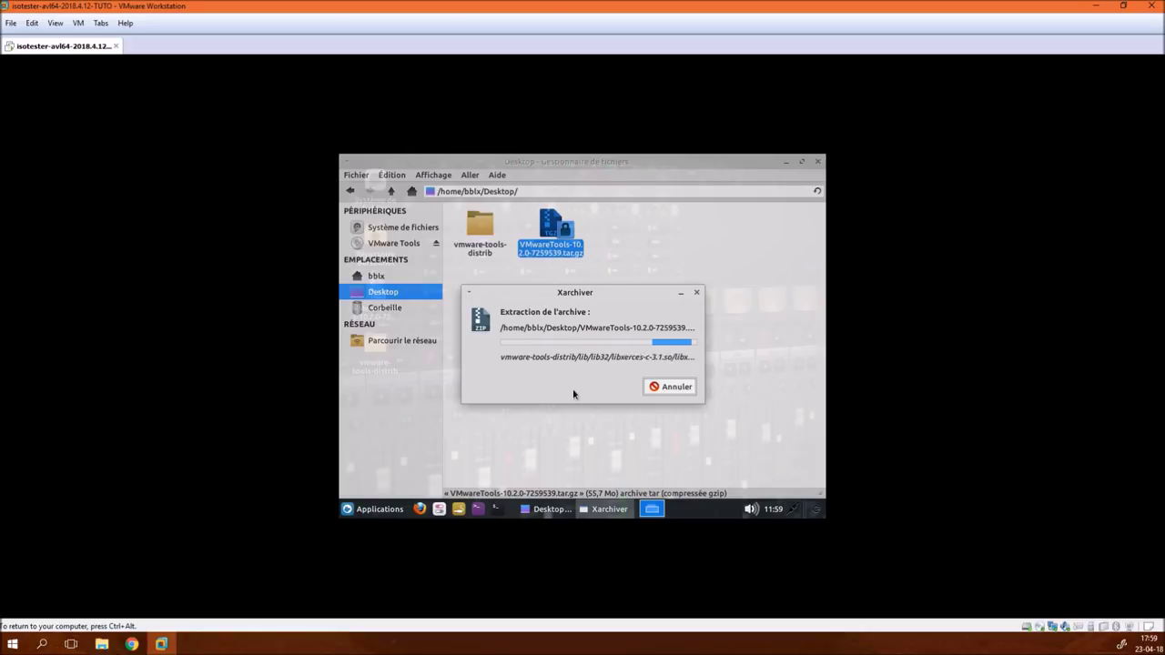
left_click(819, 161)
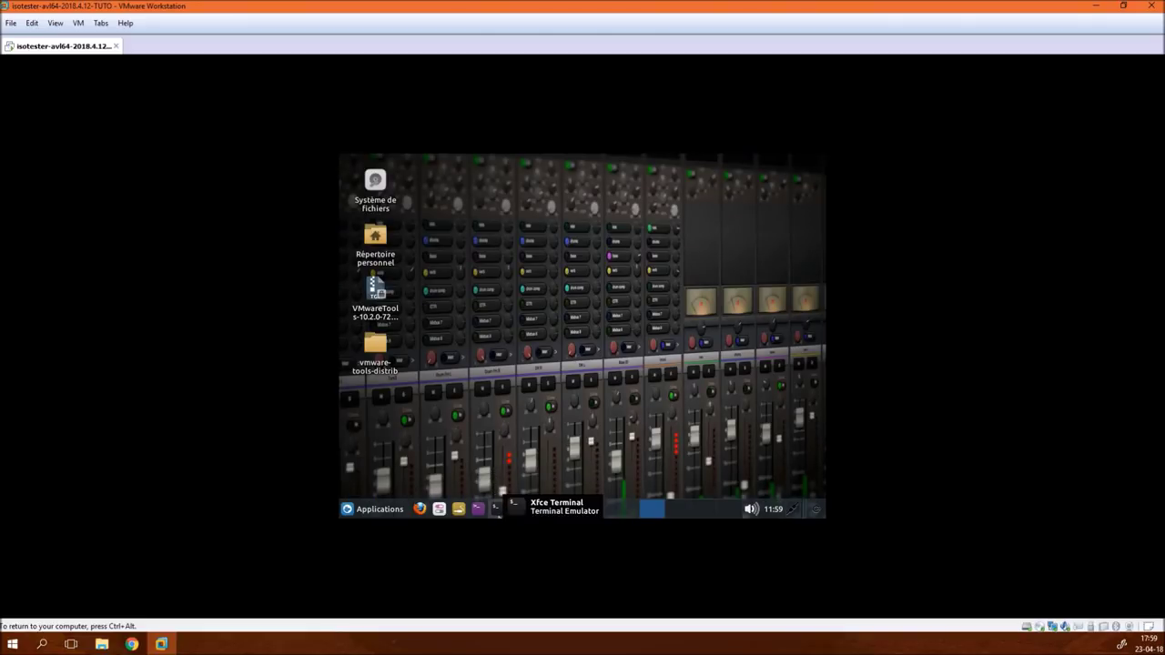
left_click(479, 510)
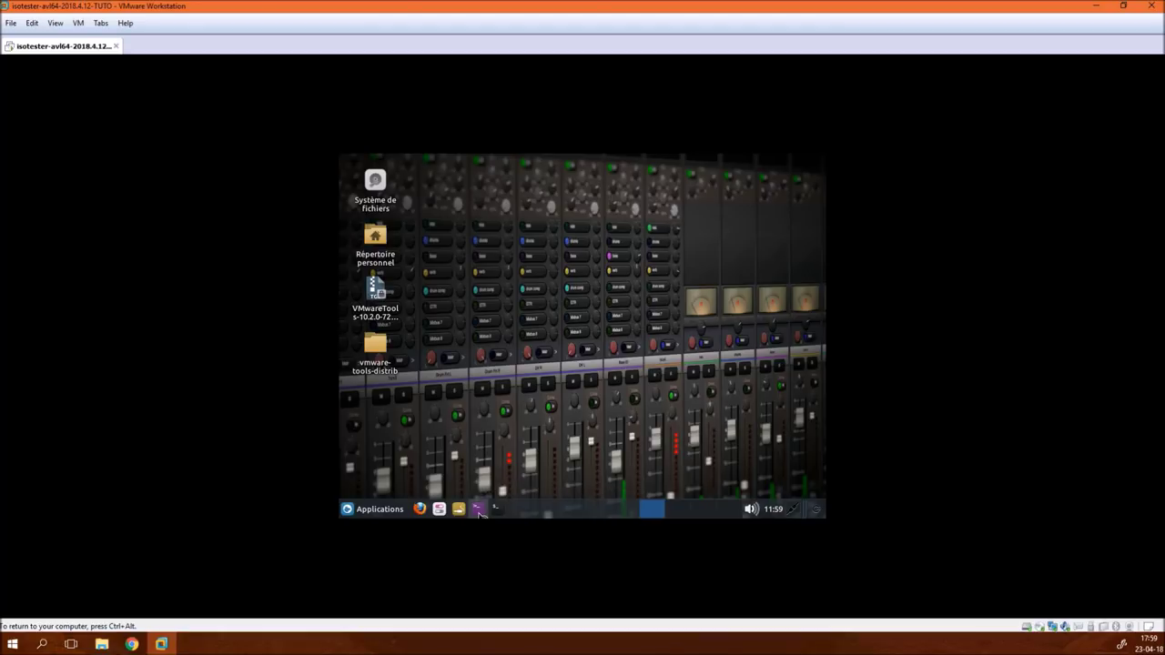
- Authenticate the root terminal with the admin password, maximize it, and list the home folder
type("••")
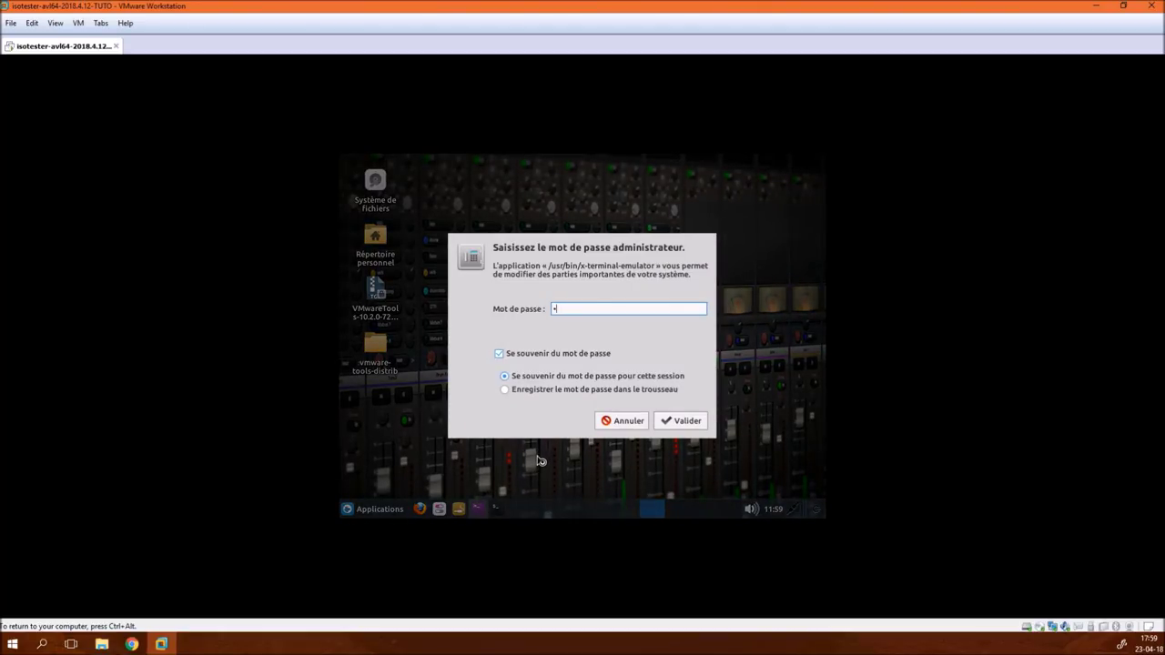
type("••••••••")
key("Return")
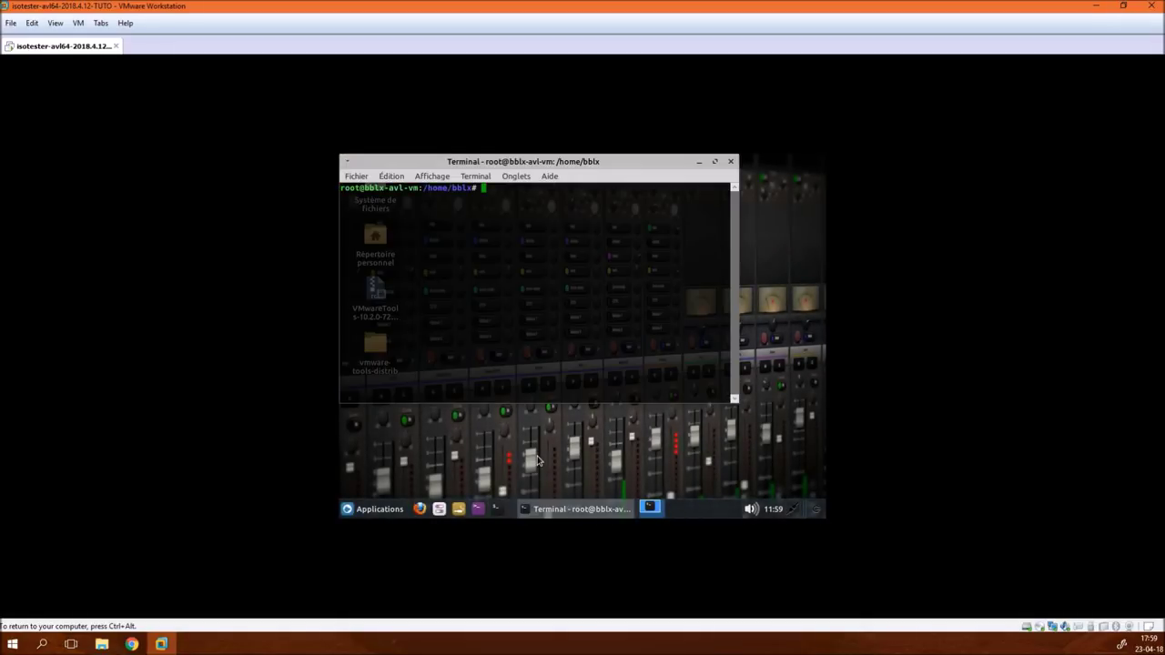
left_click(714, 161)
type("ls")
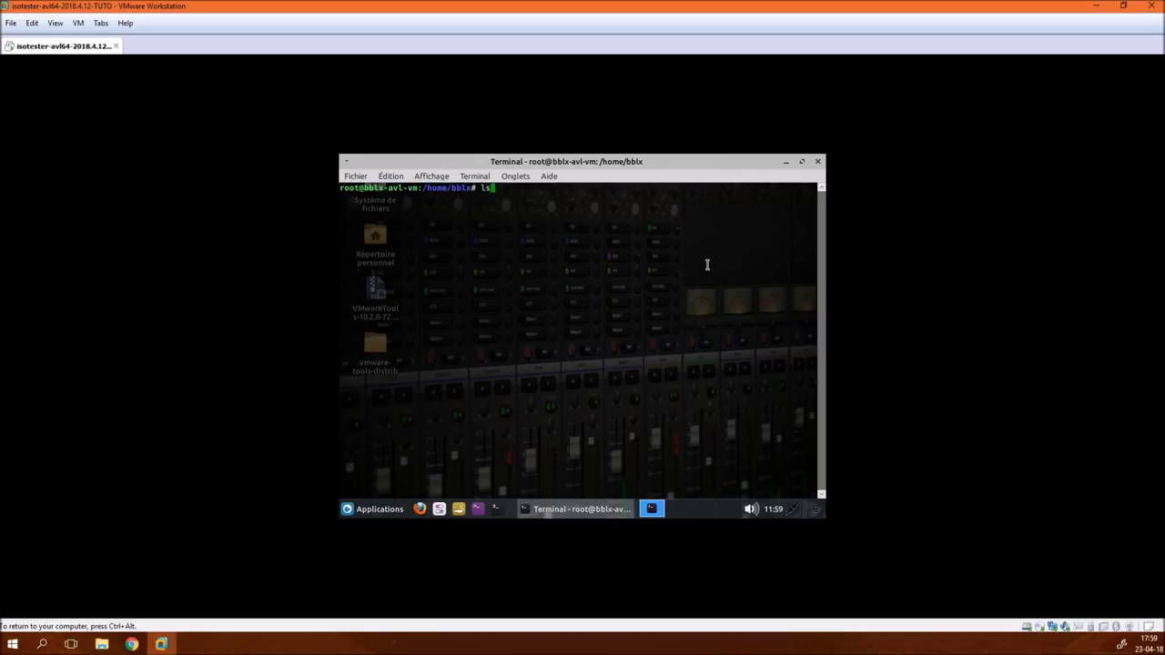
key("Return")
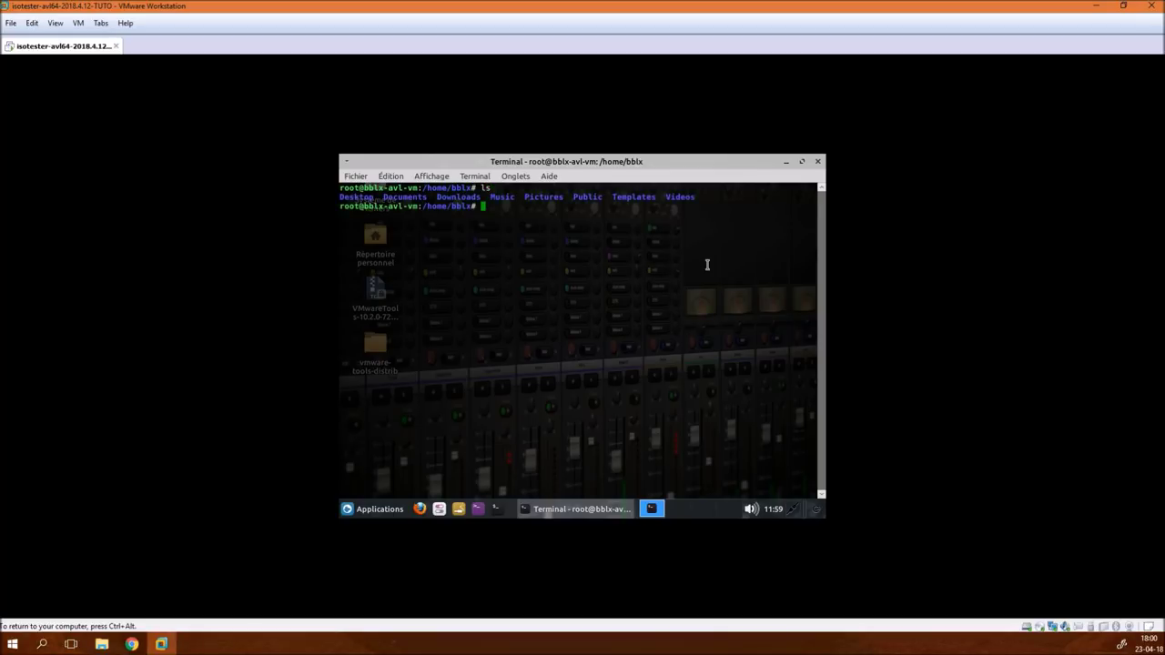
- Change into Desktop/vmware-tools-distrib, listing each folder's contents along the way
type("cd Des")
key("Tab")
key("Return")
type("ls")
key("Return")
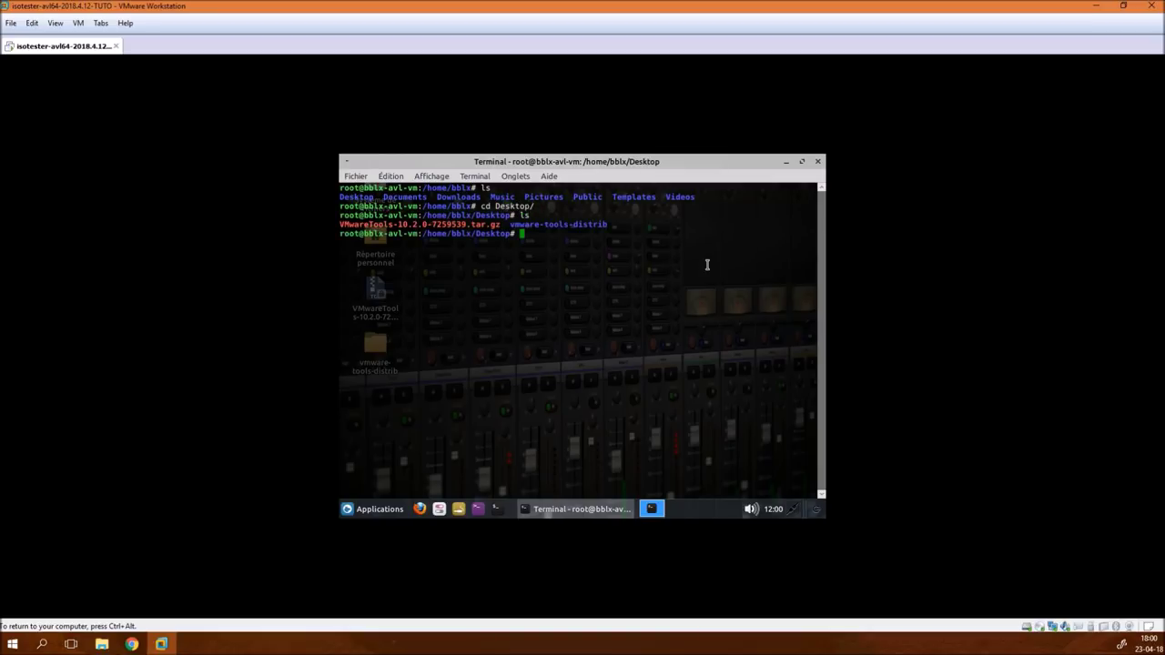
type("cd vm")
key("Tab")
key("Return")
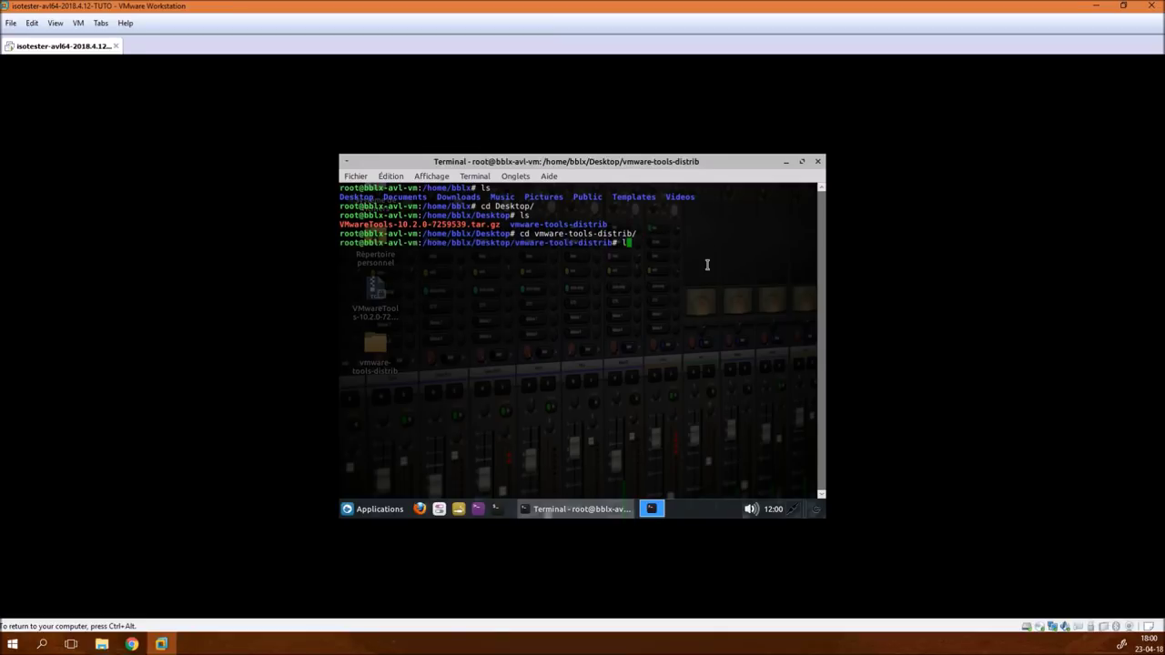
type("ls")
key("Return")
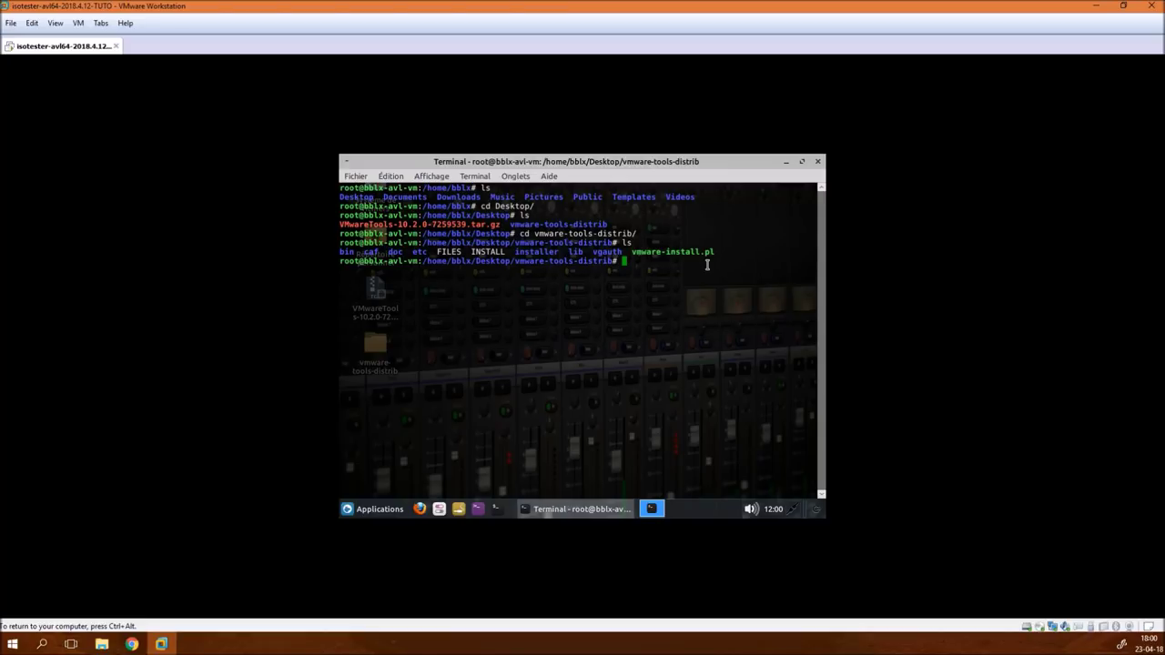
- Run ./vmware-install.pl -d, which declines because open-vm-tools packages are available
type("./")
type("vm")
key("Tab")
type("-d")
key("Return")
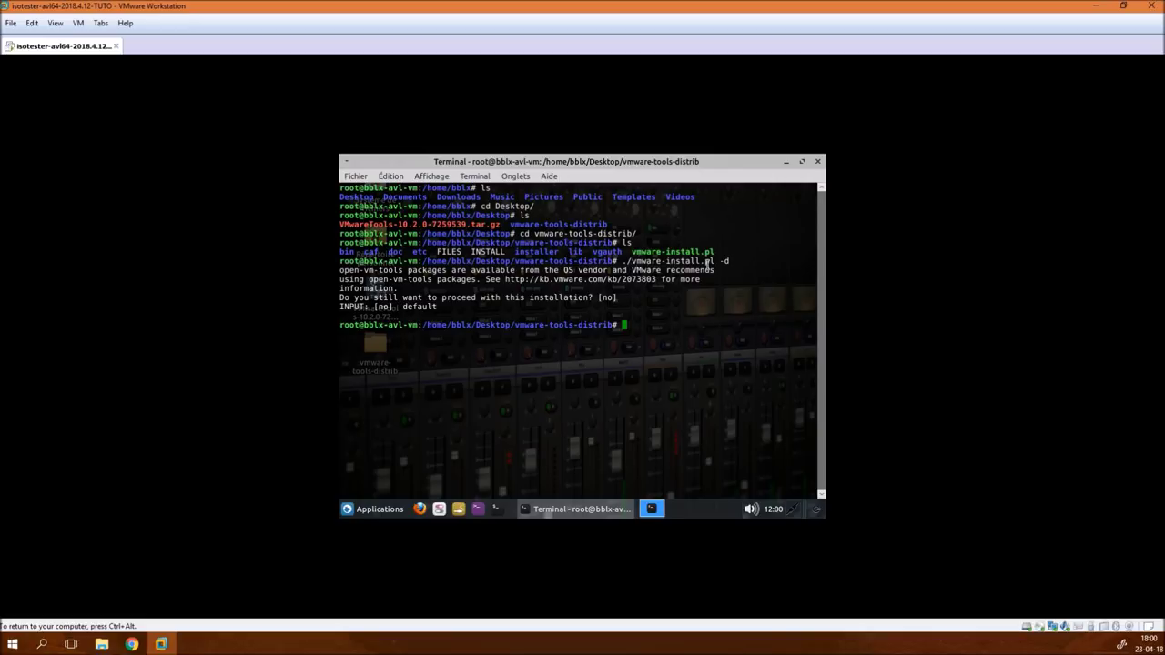
- Rerun ./vmware-install.pl without -d and answer yes to proceed anyway
key("Up")
key("BackSpace")
key("BackSpace")
key("BackSpace")
key("Return")
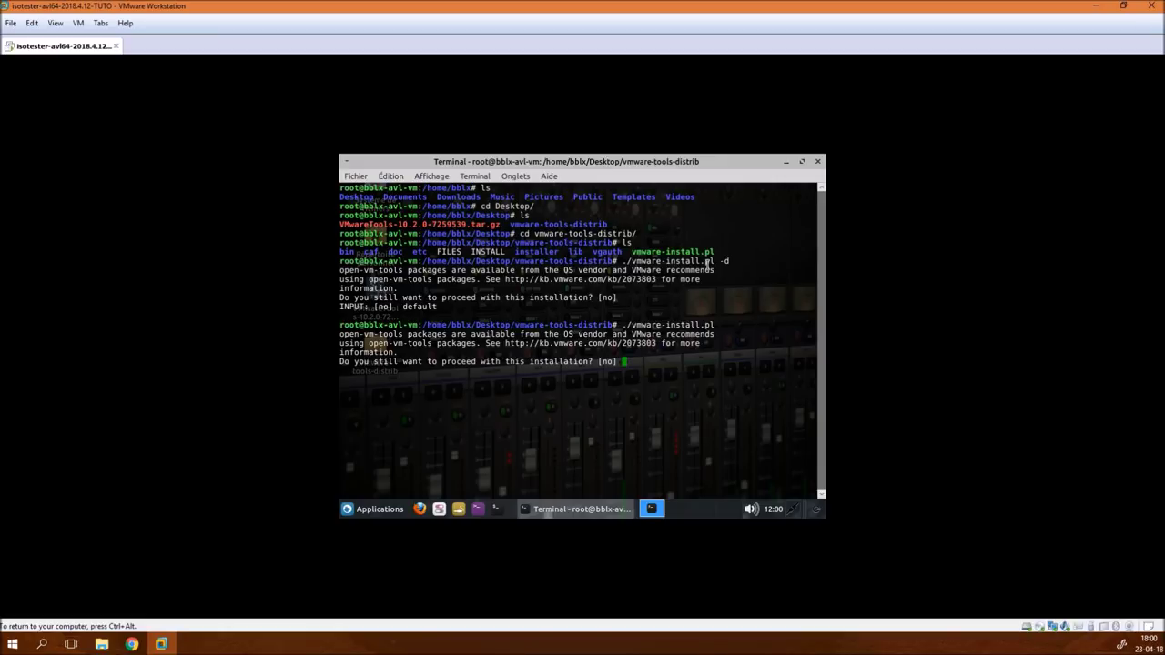
type("yes")
key("Return")
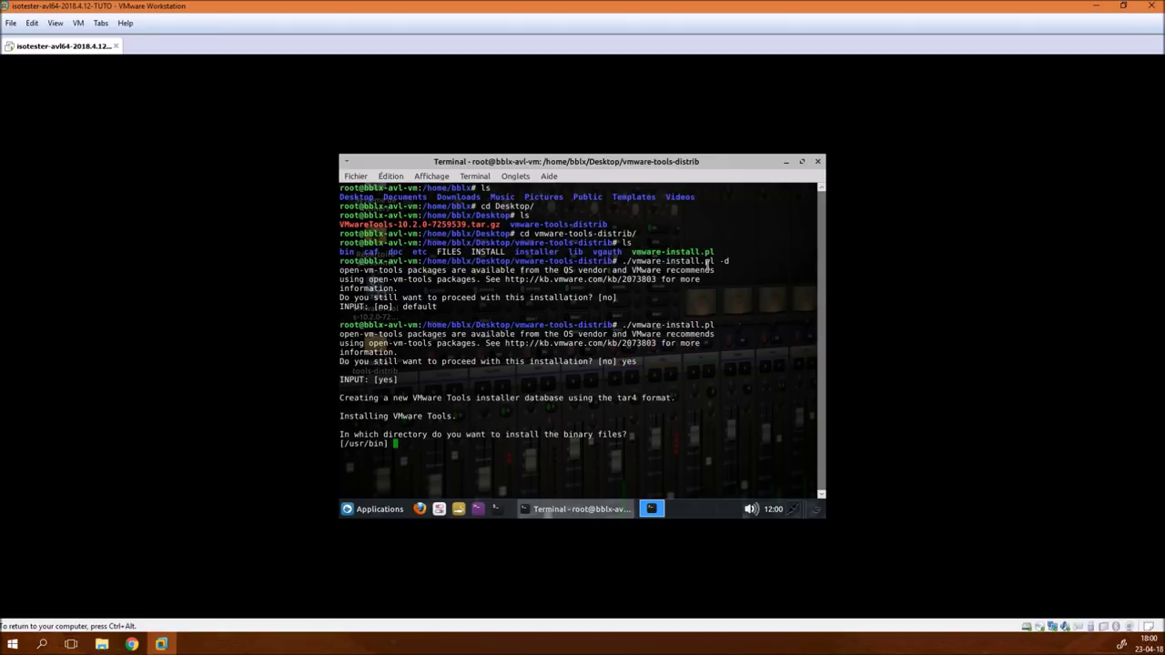
- Set directories /usr/bin, /etc, /etc/init.d, /usr/sbin, /usr/lib/vmware-tools, allowing its creation
type("/usr/bin")
key("Return")
type("/etc] /etc")
key("Return")
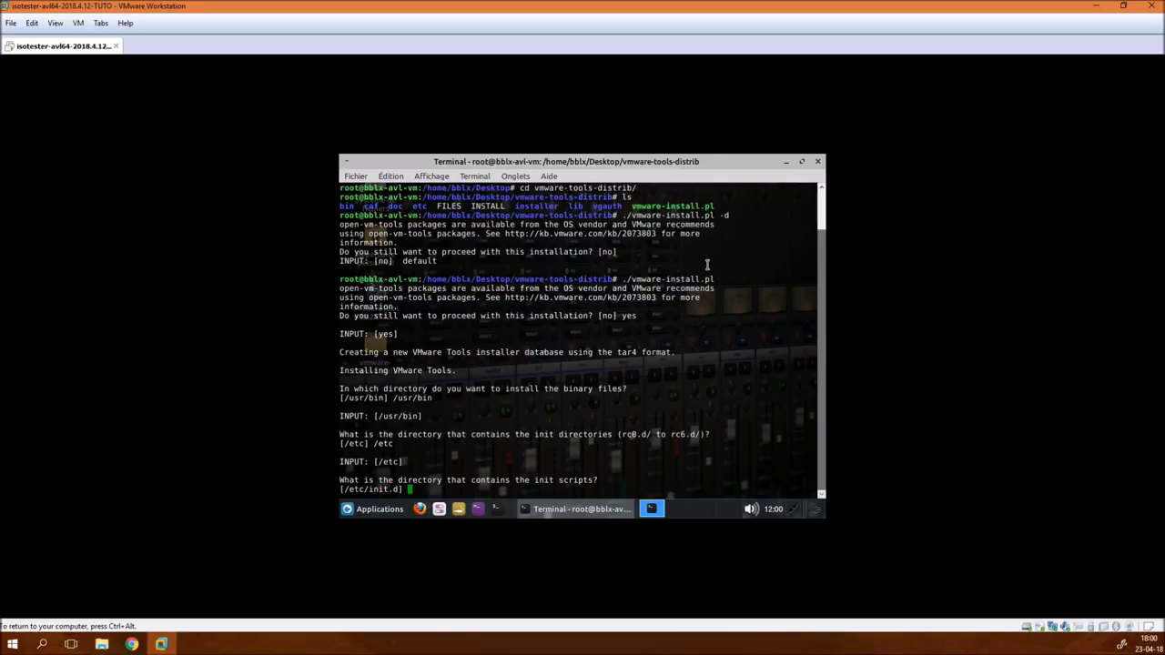
type("/etc/init.d")
key("Return")
type("/us")
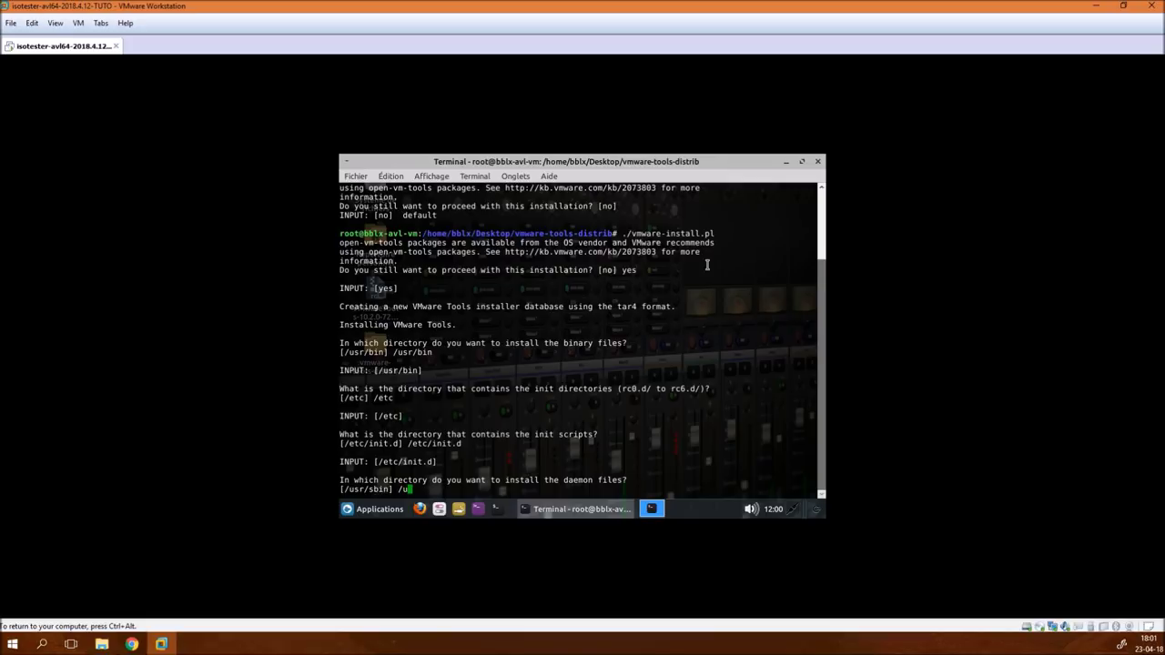
type("r/sbin")
key("Return")
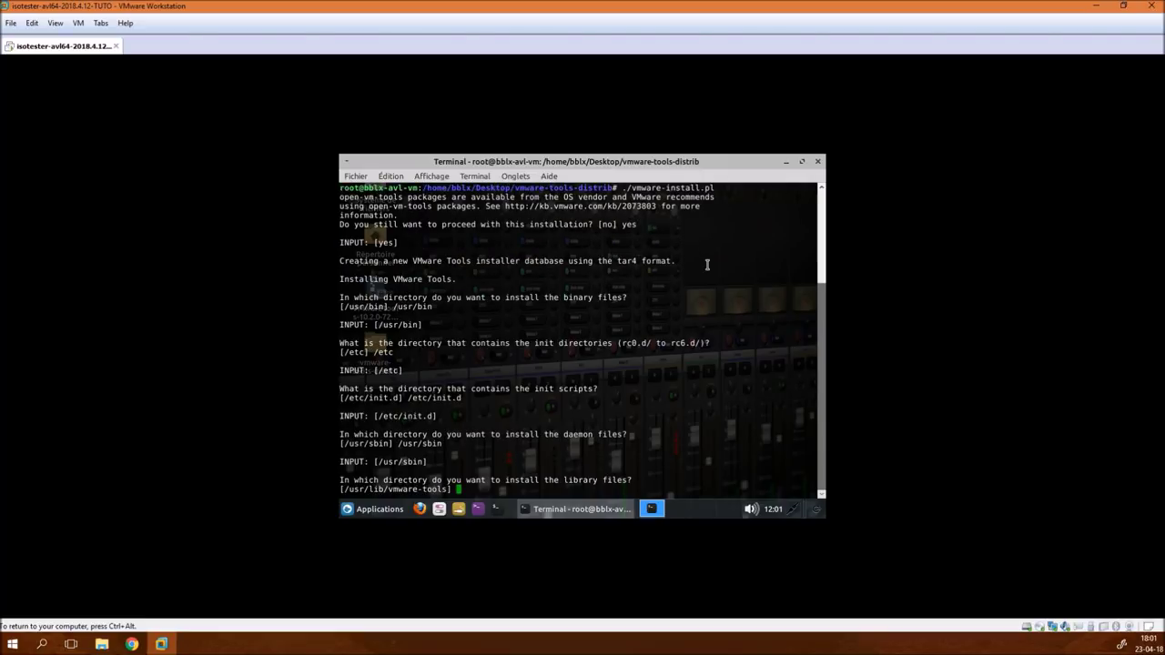
type("/usr/lib/vmware-tools")
key("Return")
type("yes] yes")
key("Return")
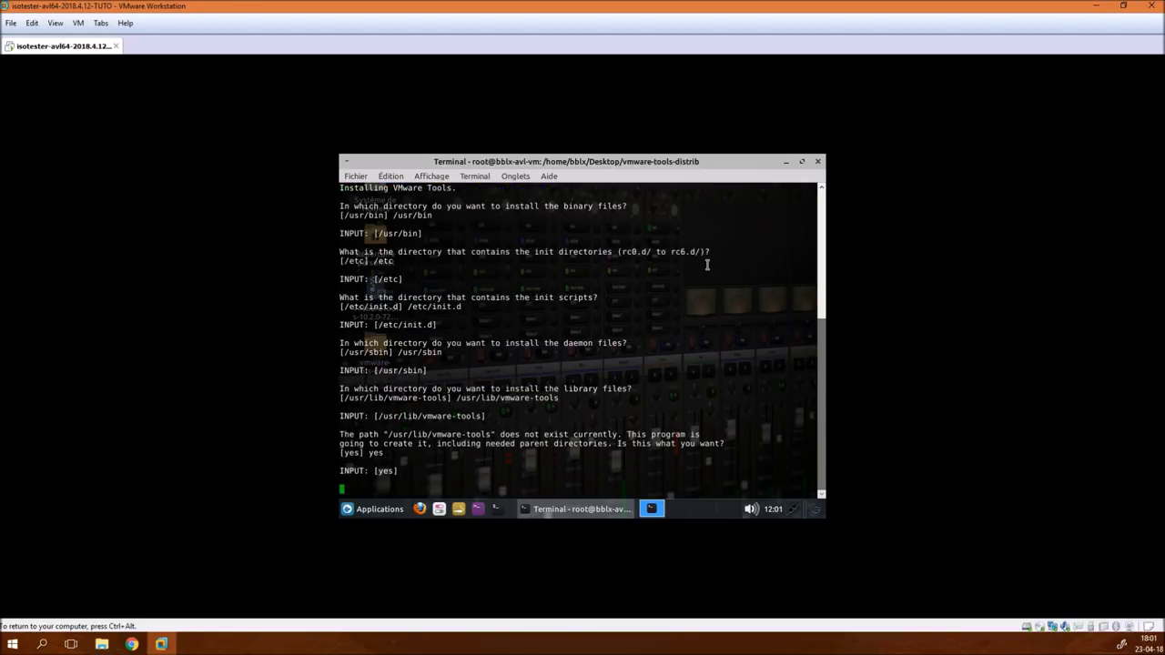
- Set /usr/lib, /var/lib and /usr/share/doc/vmware-tools, confirming the documentation directory creation
type("/usr/lib] /usr/lib")
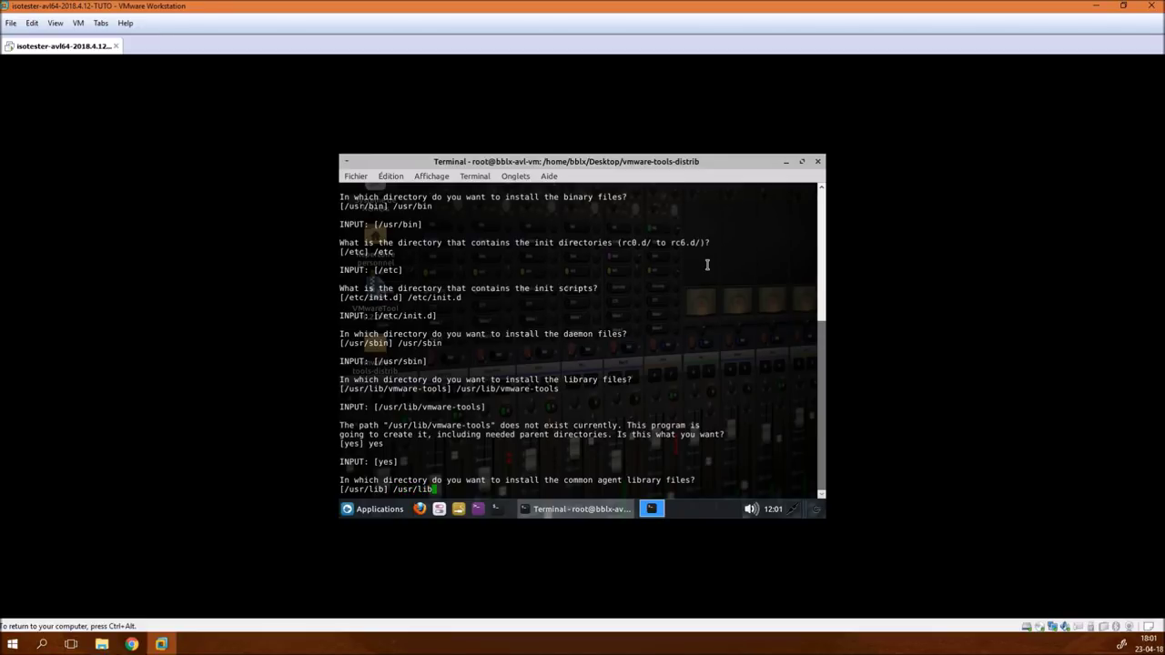
key("Return")
type("/var")
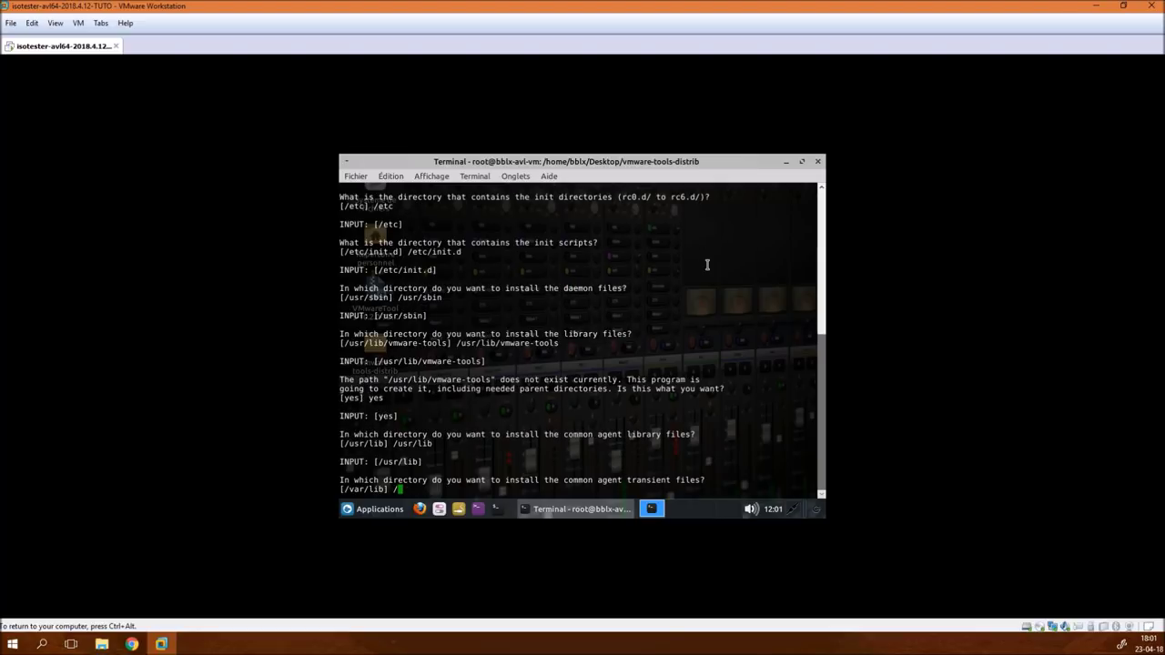
type("/lib")
key("Return")
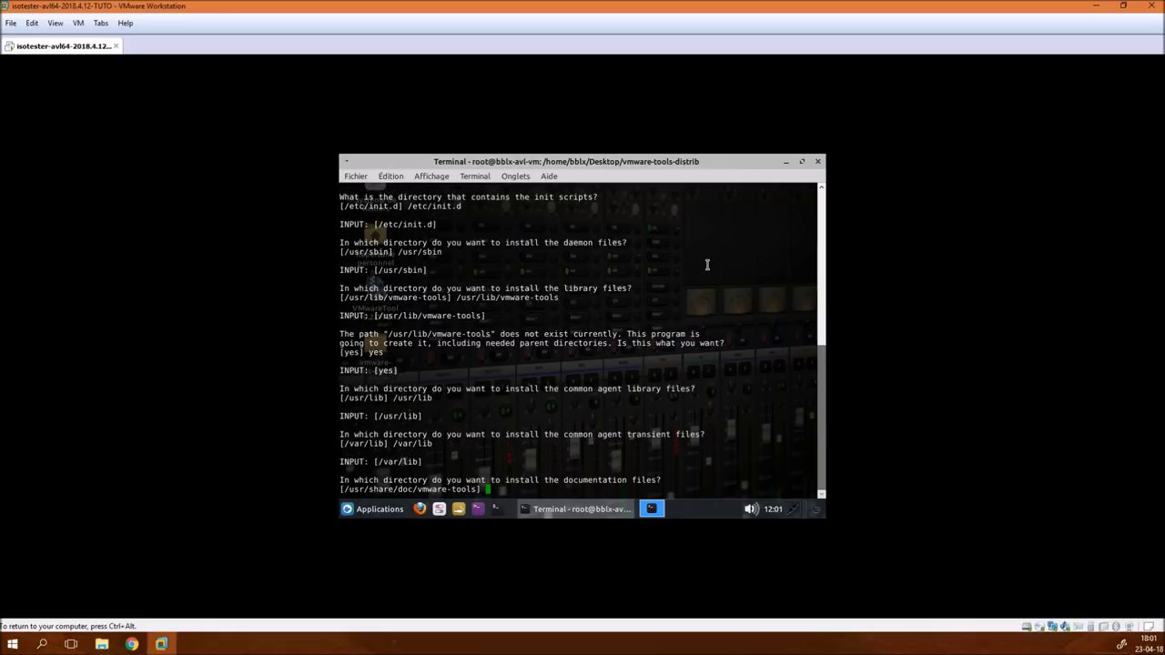
type("/usr/share/doc/vmware-tools")
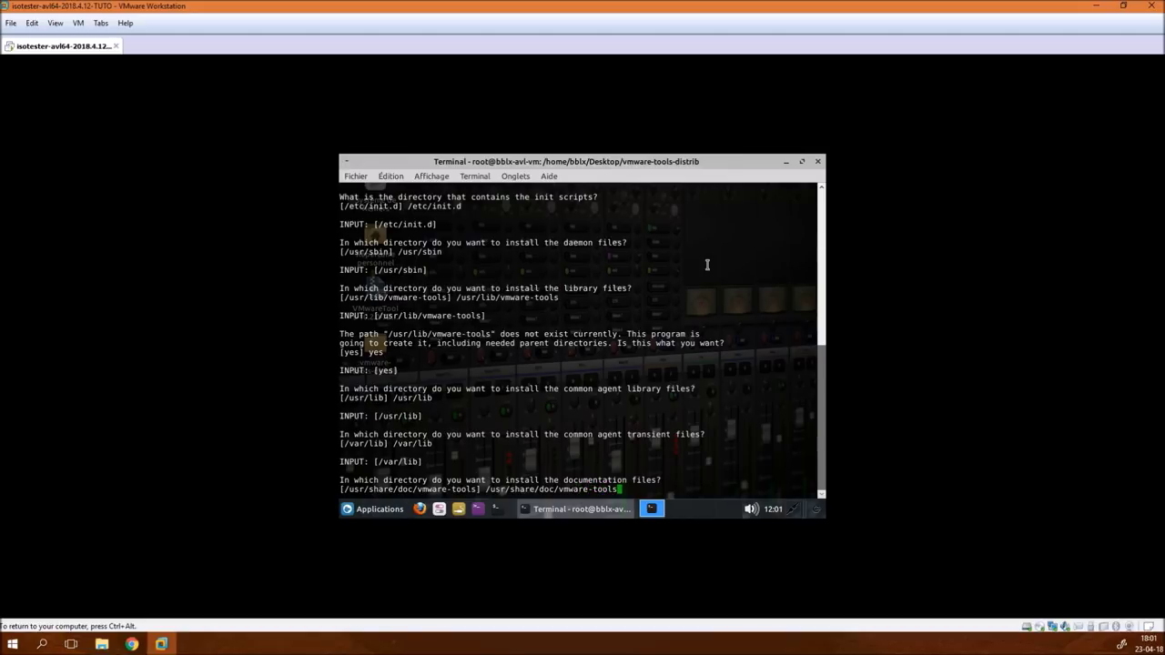
key("Return")
type("yes] ye")
key("Return")
- Start vmware-config-tools.pl and enable Host-Guest Filesystem shared folders and vmblock drag-and-drop
type("yes")
key("Return")
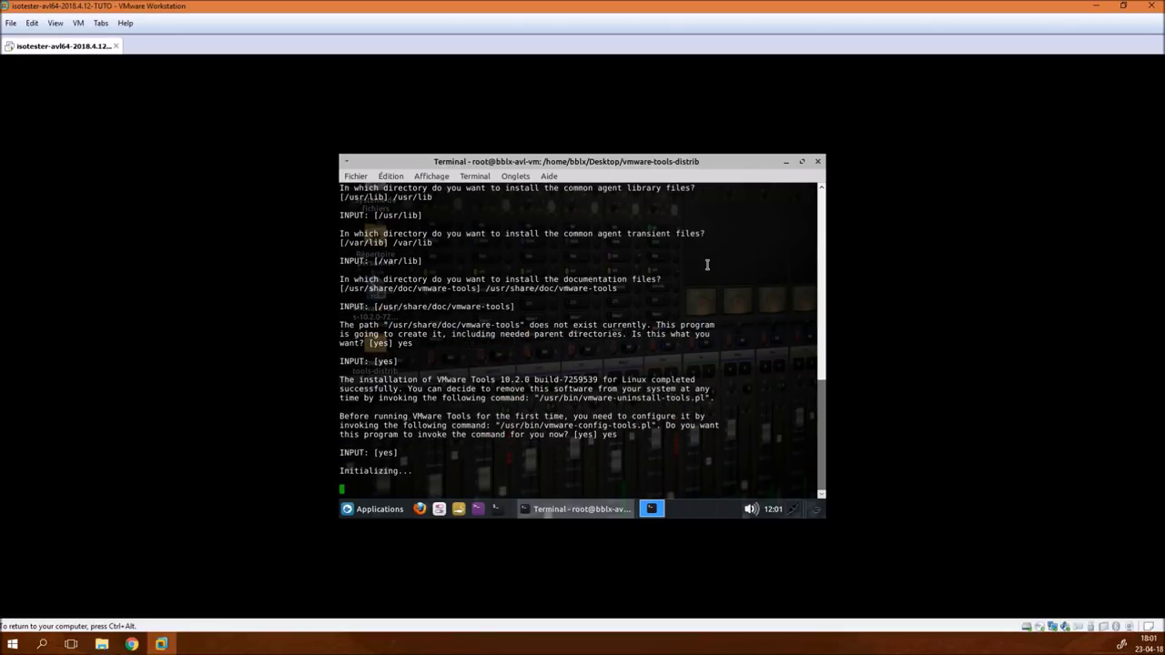
type("yes")
key("Return")
type("yes")
key("Return")
- Enable automatic kernel modules, Thinprint printing, vgauth Guest Authentication and Common Agent (caf)
type("yes")
key("Return")
type("yes")
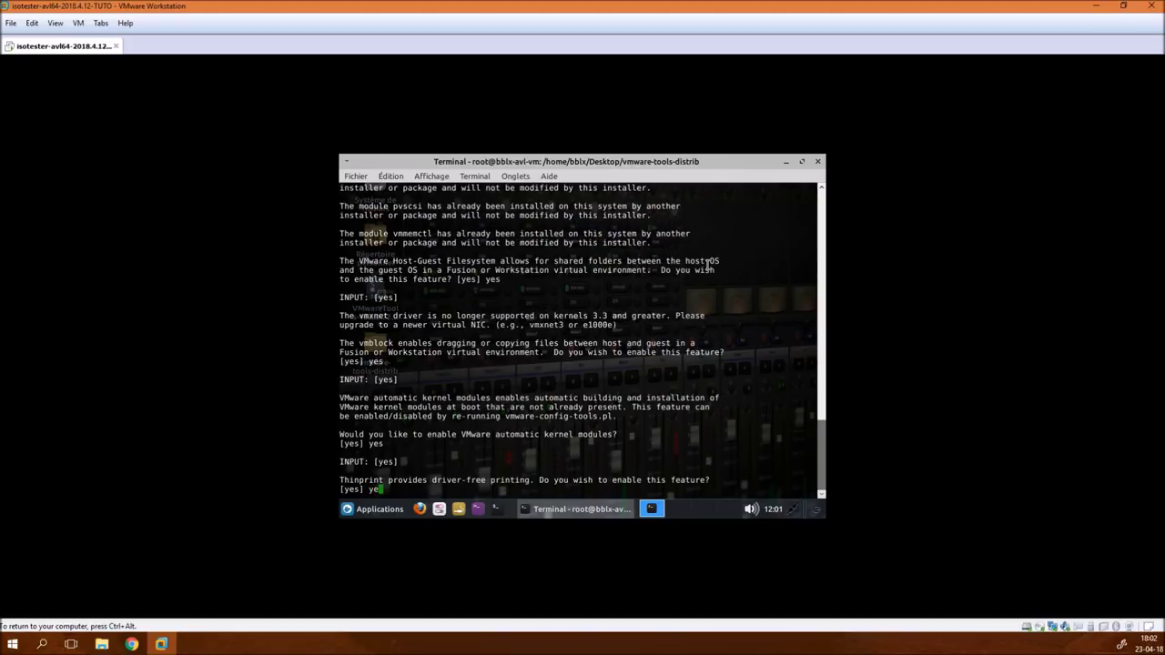
key("Return")
type("yes")
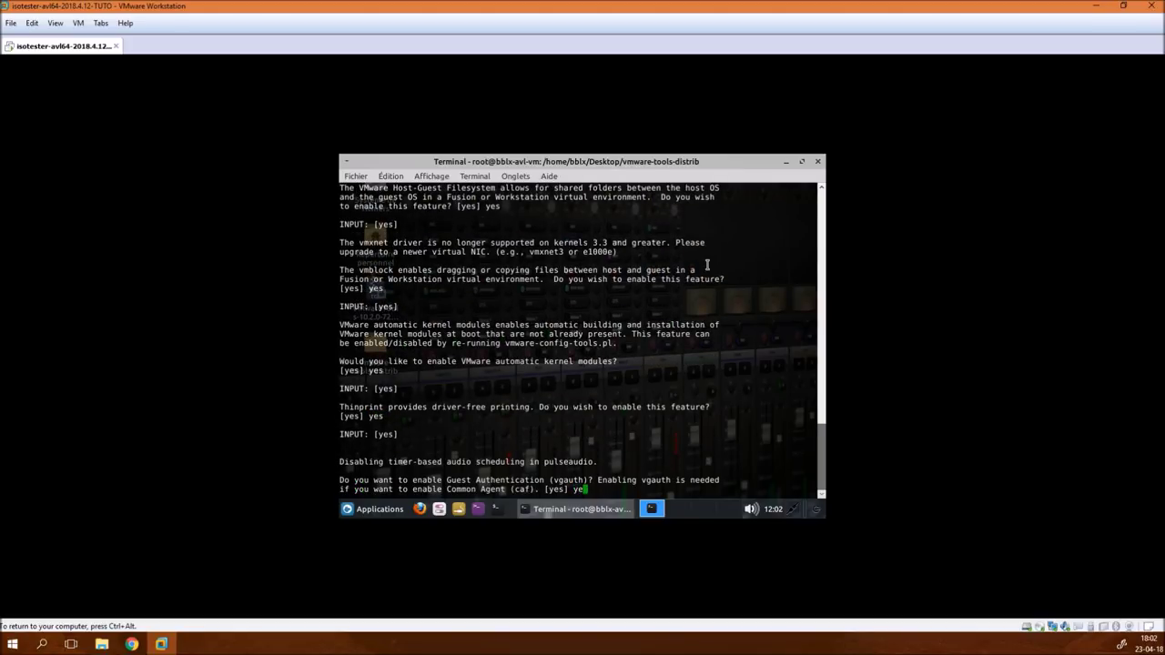
key("Return")
type("yes")
key("Return")
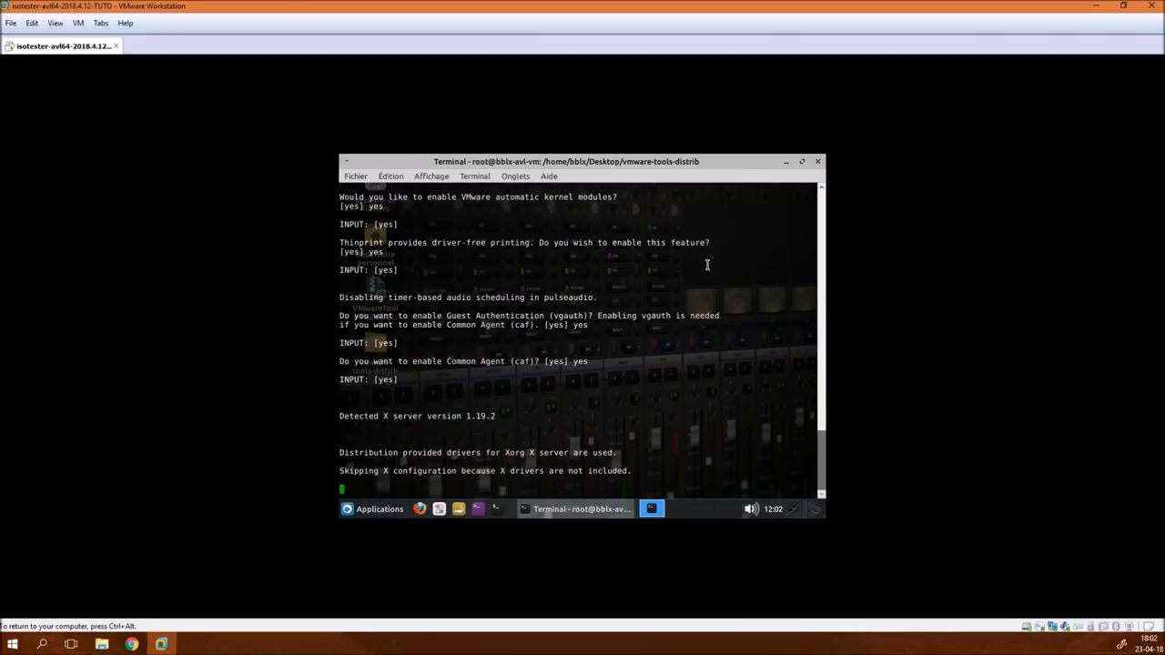
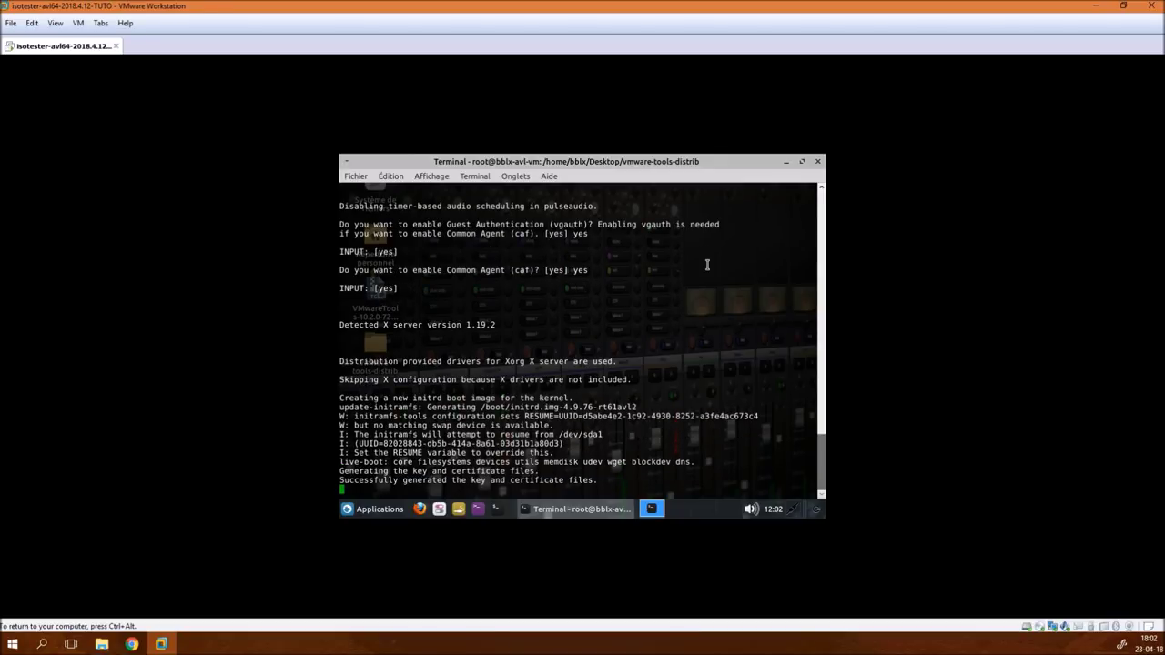
- Close the finished terminal and shut down the AV Linux guest via Log Out > Éteindre
double_click(367, 163)
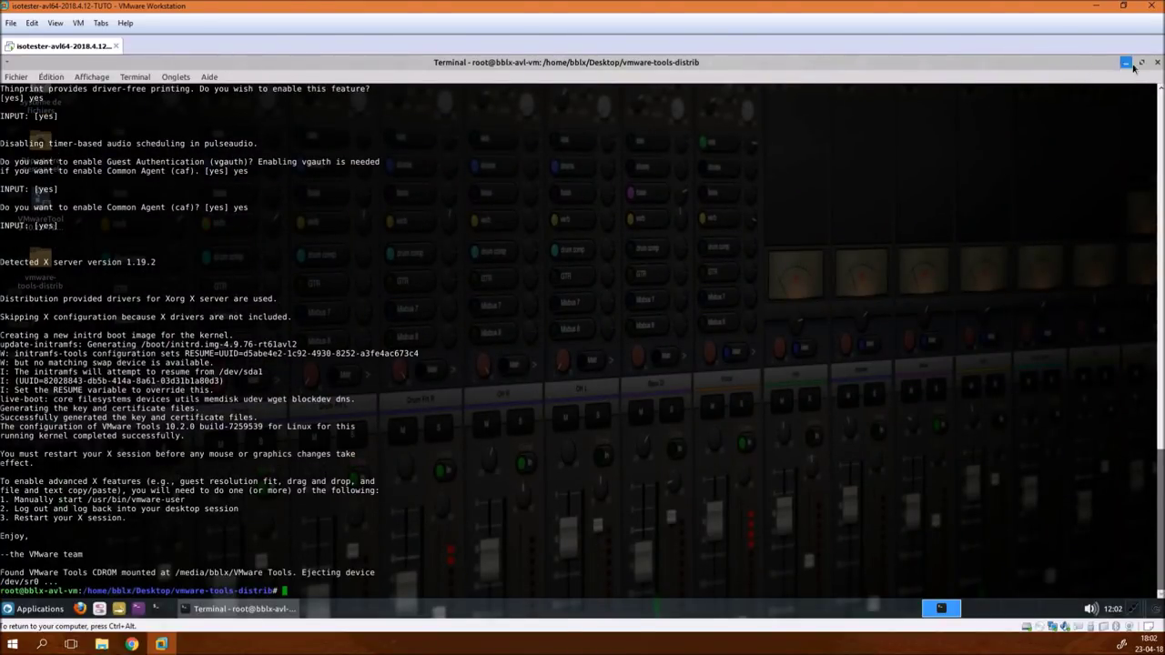
left_click(1156, 63)
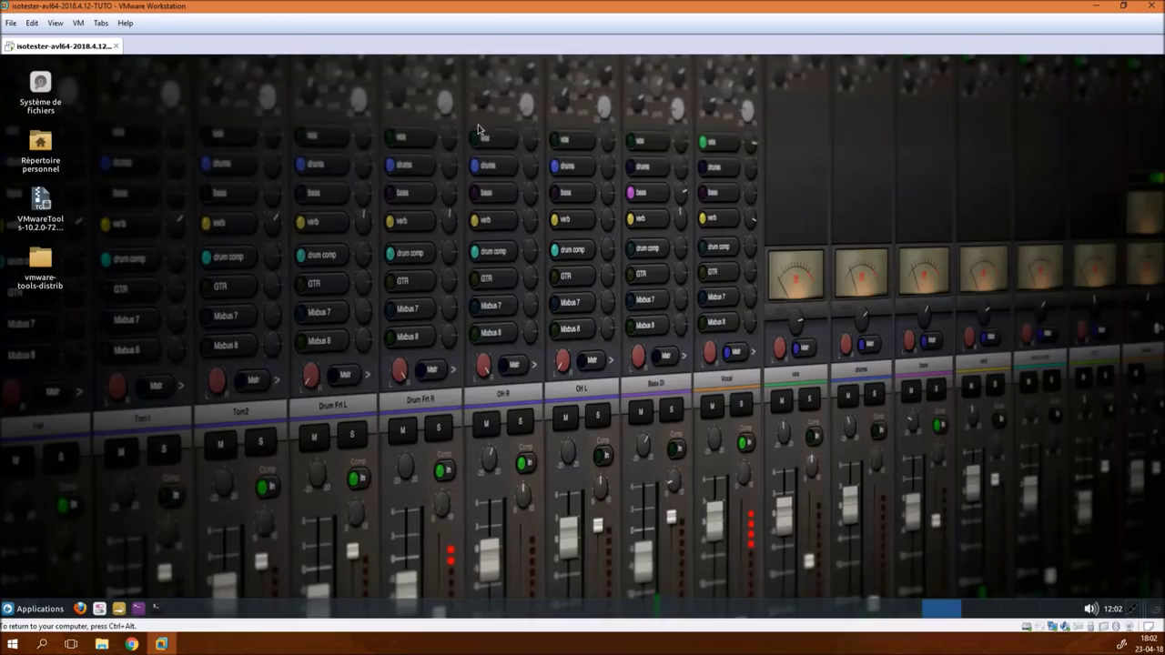
left_click(57, 603)
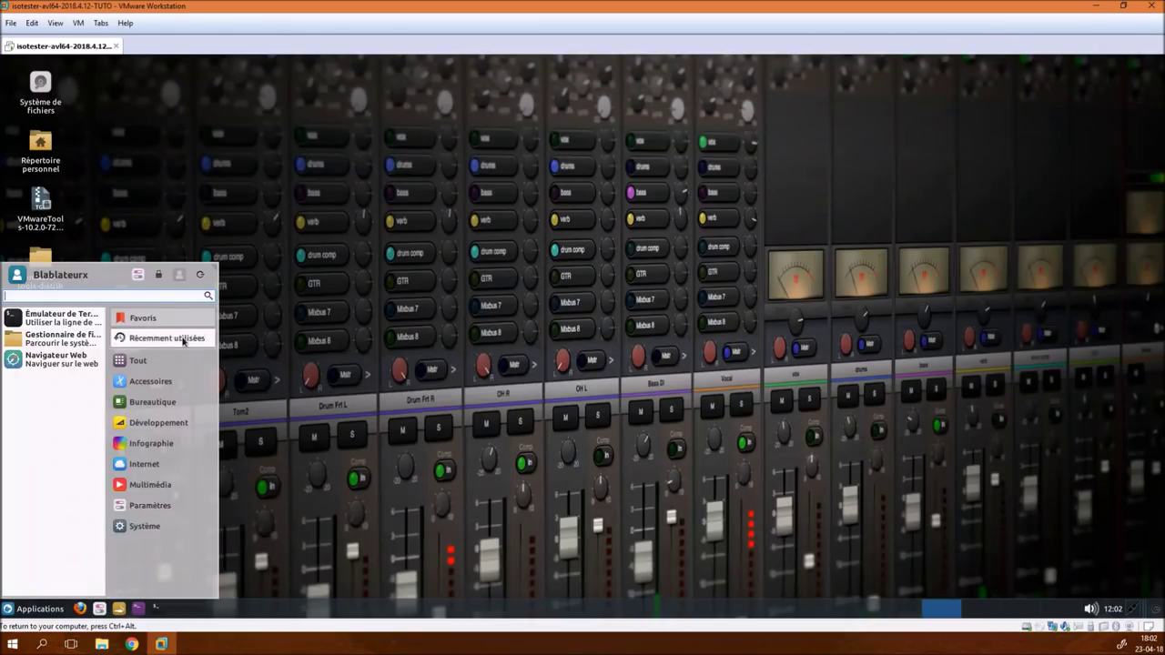
left_click(207, 273)
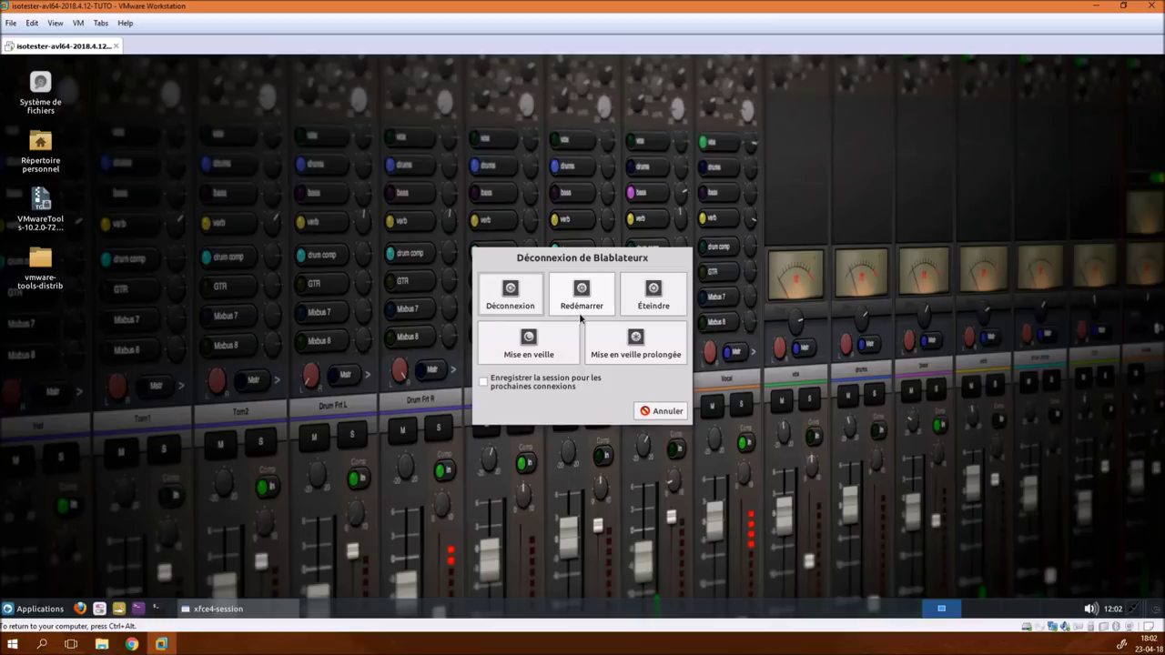
left_click(656, 289)
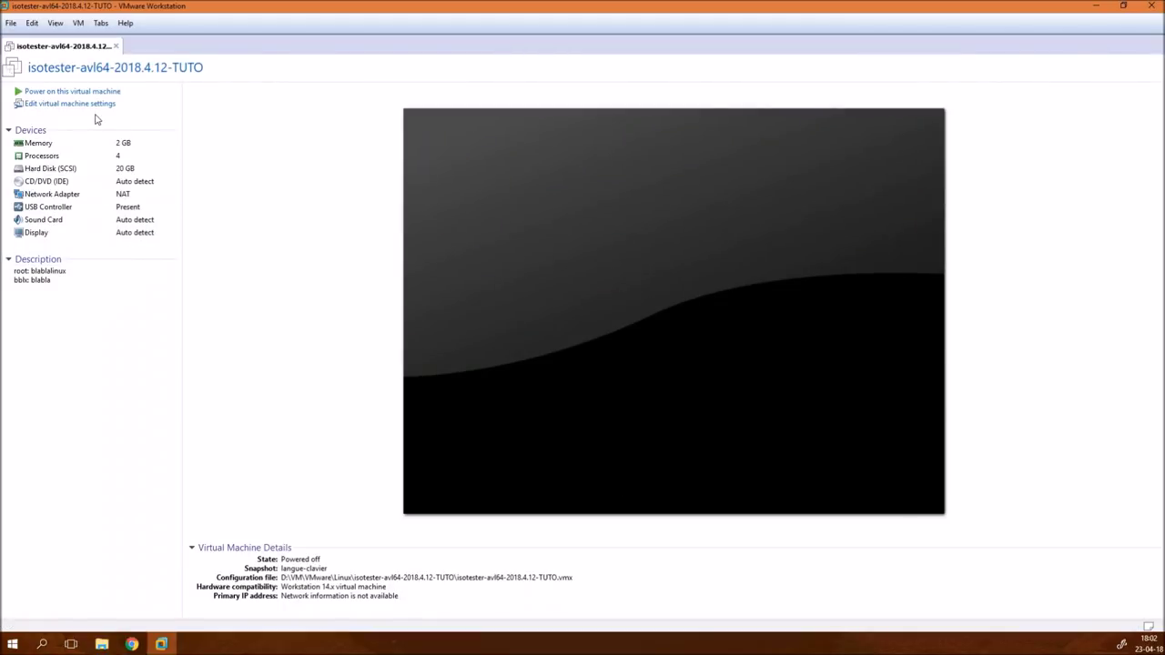
- Take a snapshot named 'tools' of the VM, then power the machine back on
right_click(89, 51)
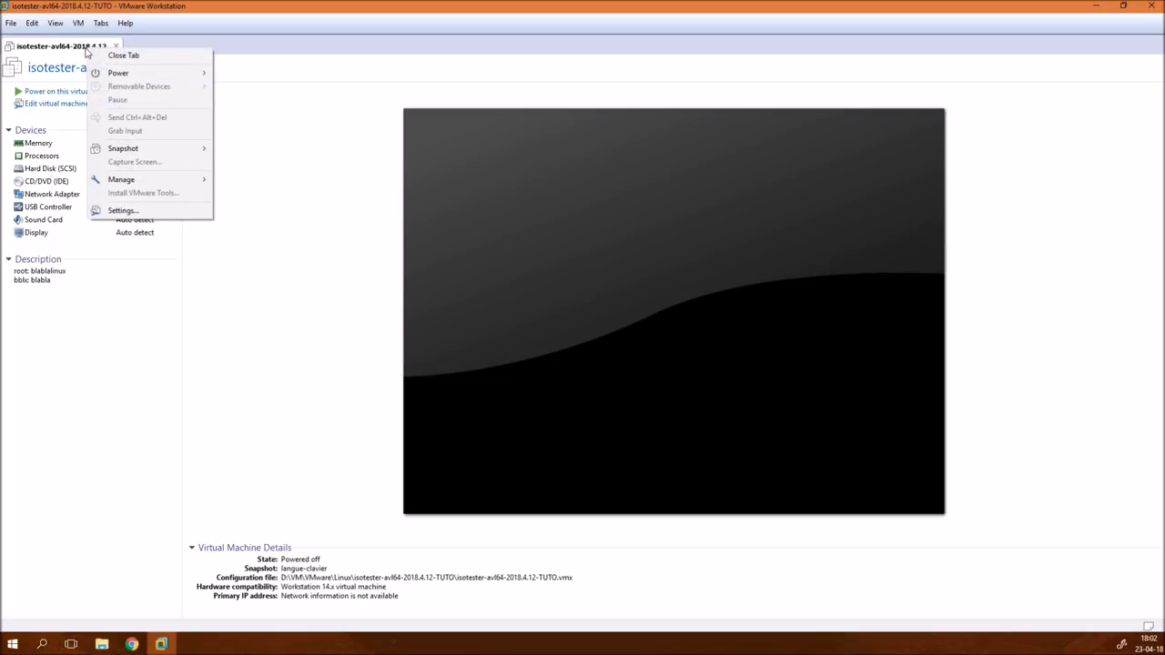
mouse_move(158, 149)
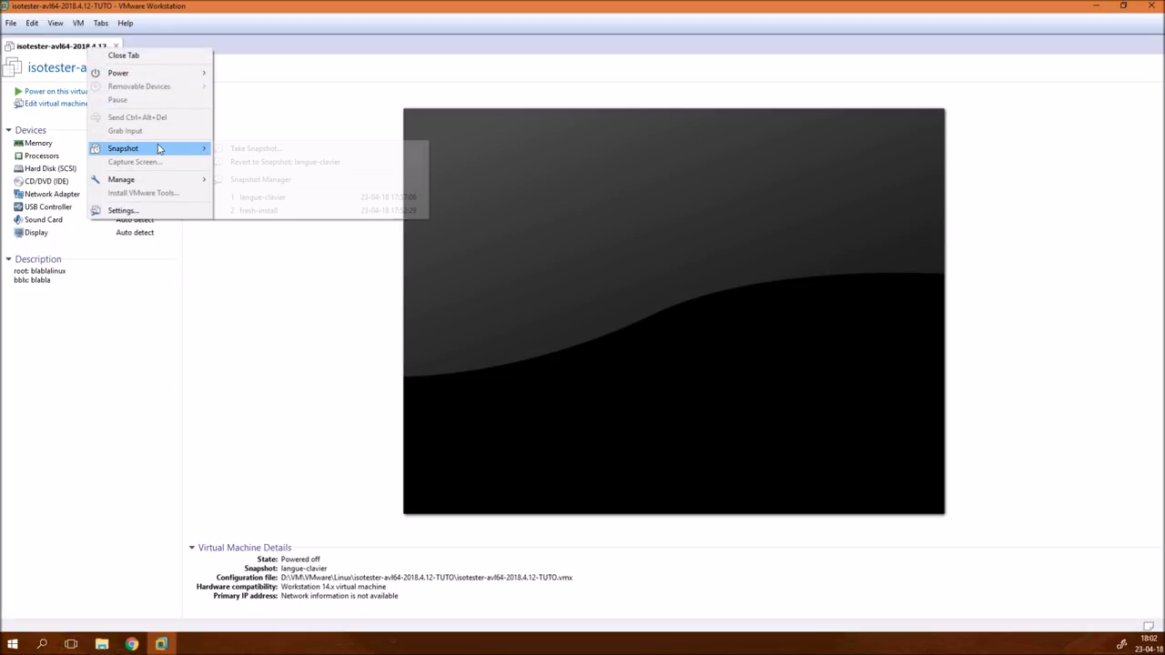
left_click(248, 150)
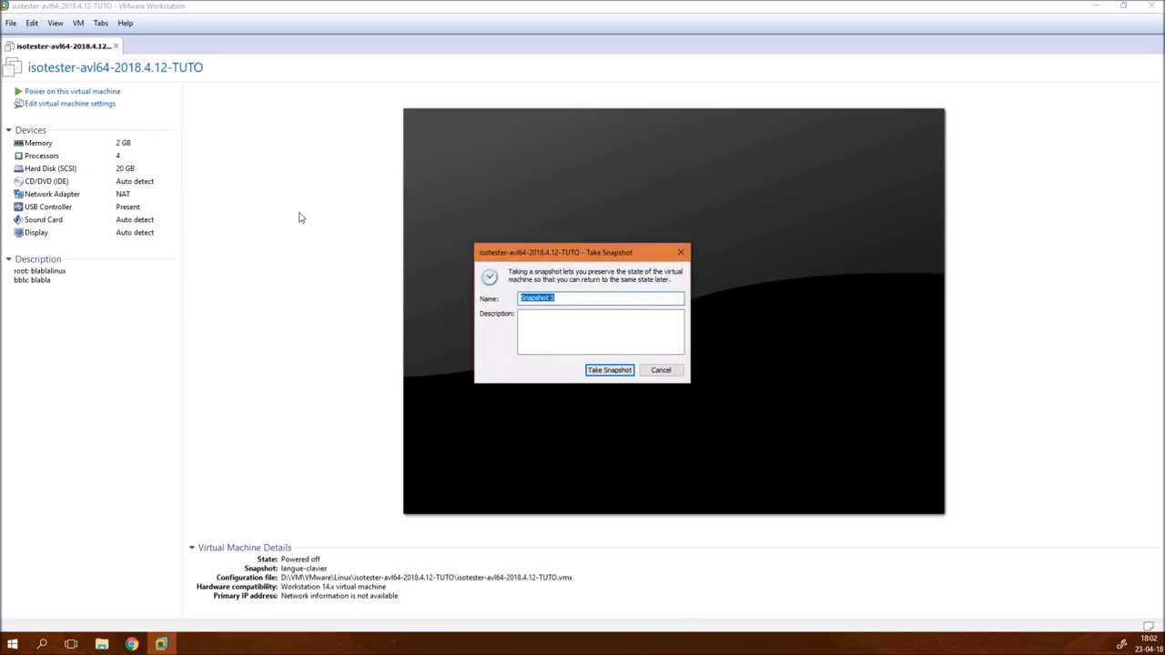
type("tools")
key("Return")
left_click(107, 95)
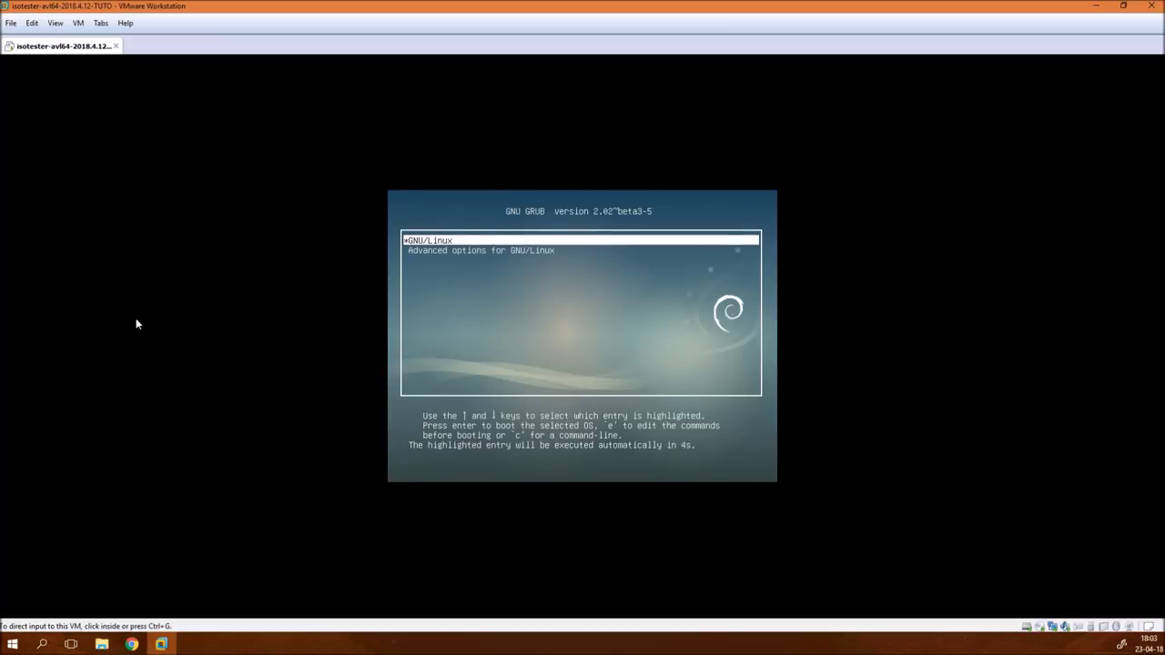
- Boot the default GNU/Linux GRUB entry and log in with the guest's username and password
left_click(529, 352)
key("Return")
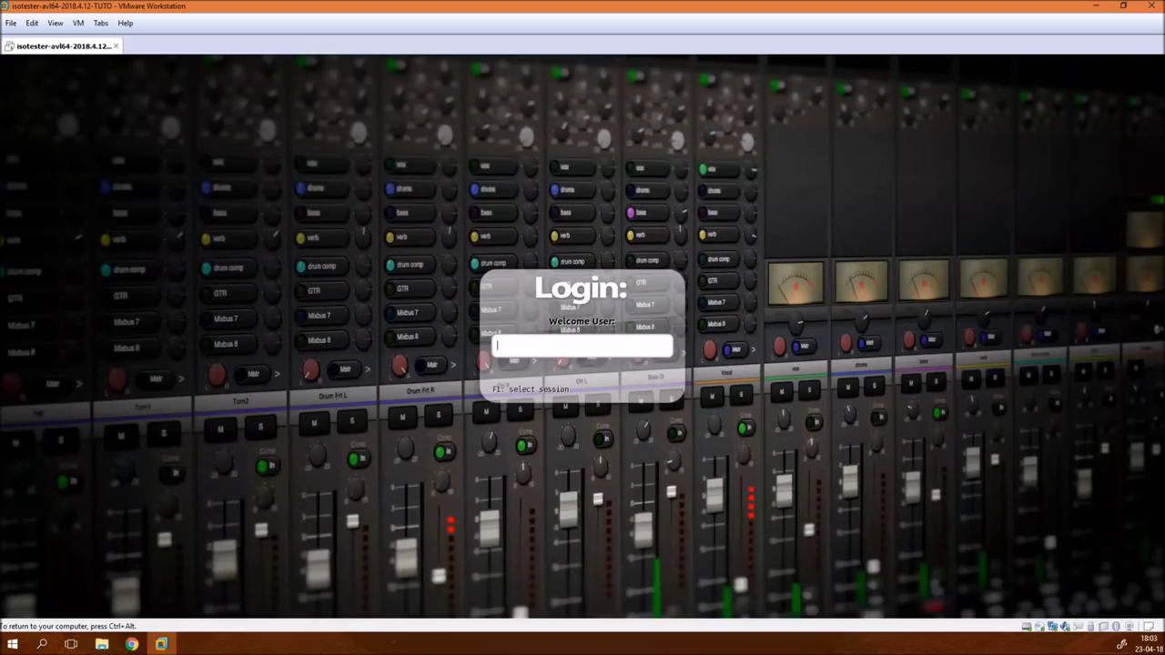
type("bblx")
key("Return")
type("••••••")
key("Return")
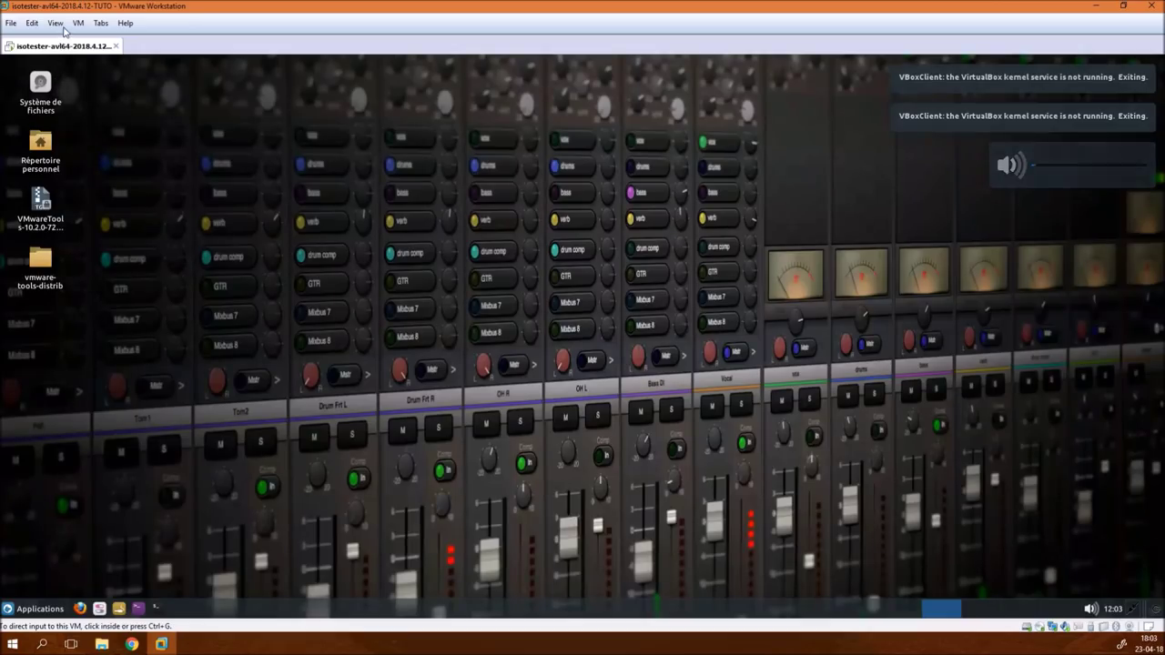
- Switch the virtual machine to Full Screen, then to Exclusive Mode
left_click(55, 23)
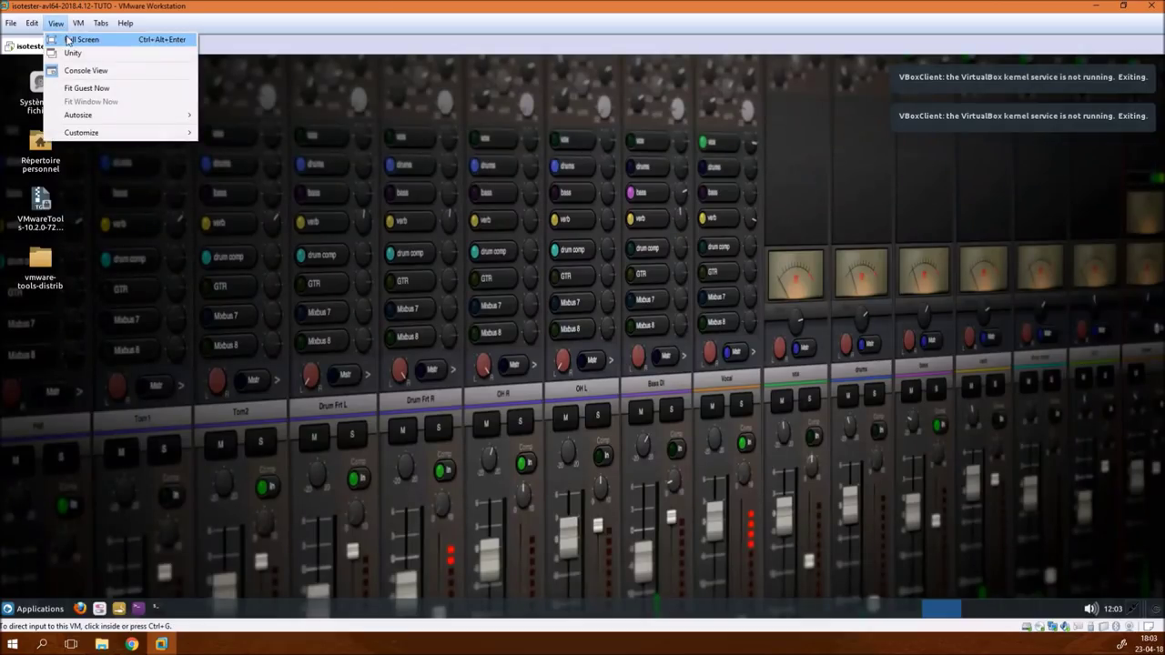
left_click(68, 36)
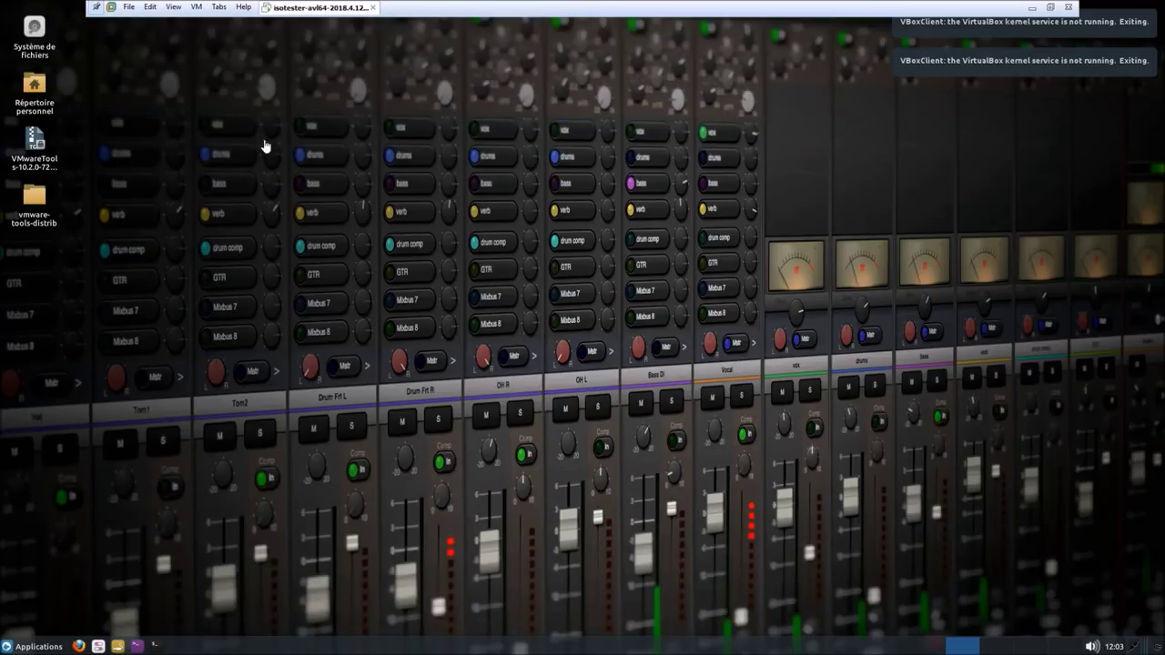
left_click(175, 8)
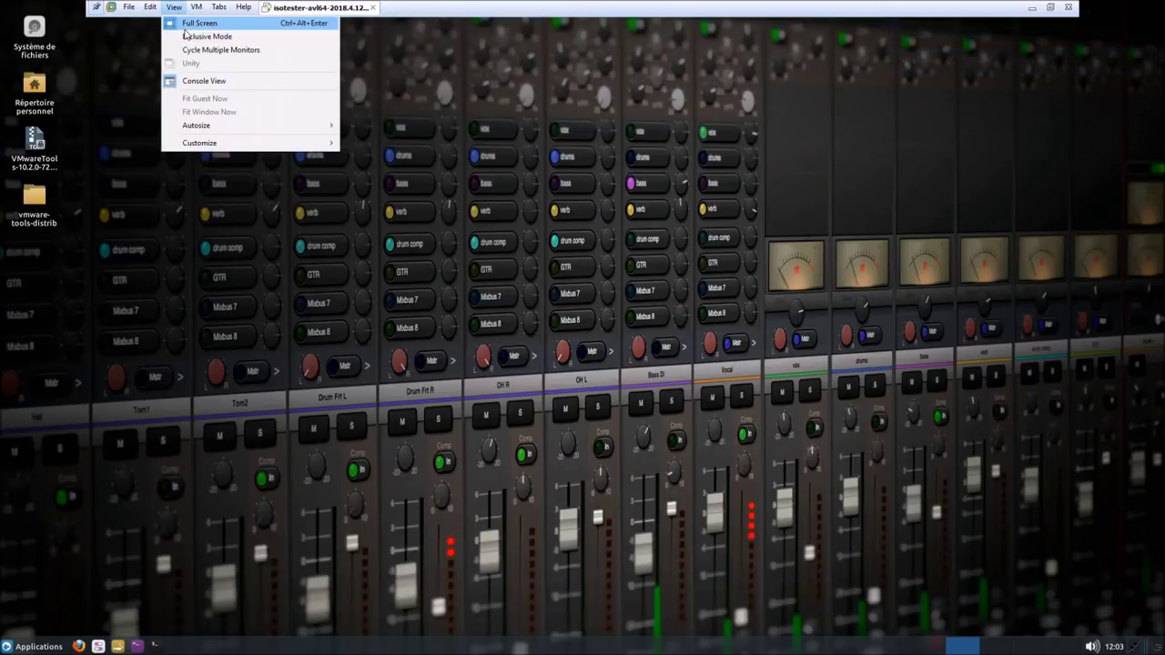
left_click(205, 36)
- Launch the AV Linux Assistant and select both VMwareTools desktop items
left_click_drag(404, 253, 617, 451)
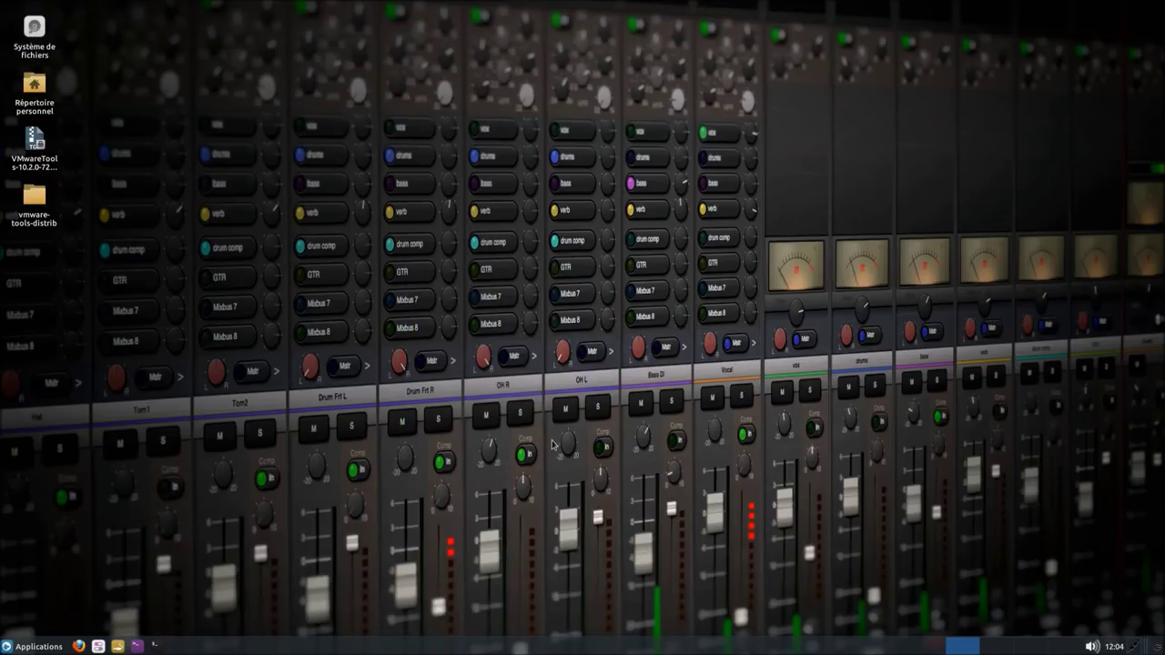
left_click(98, 646)
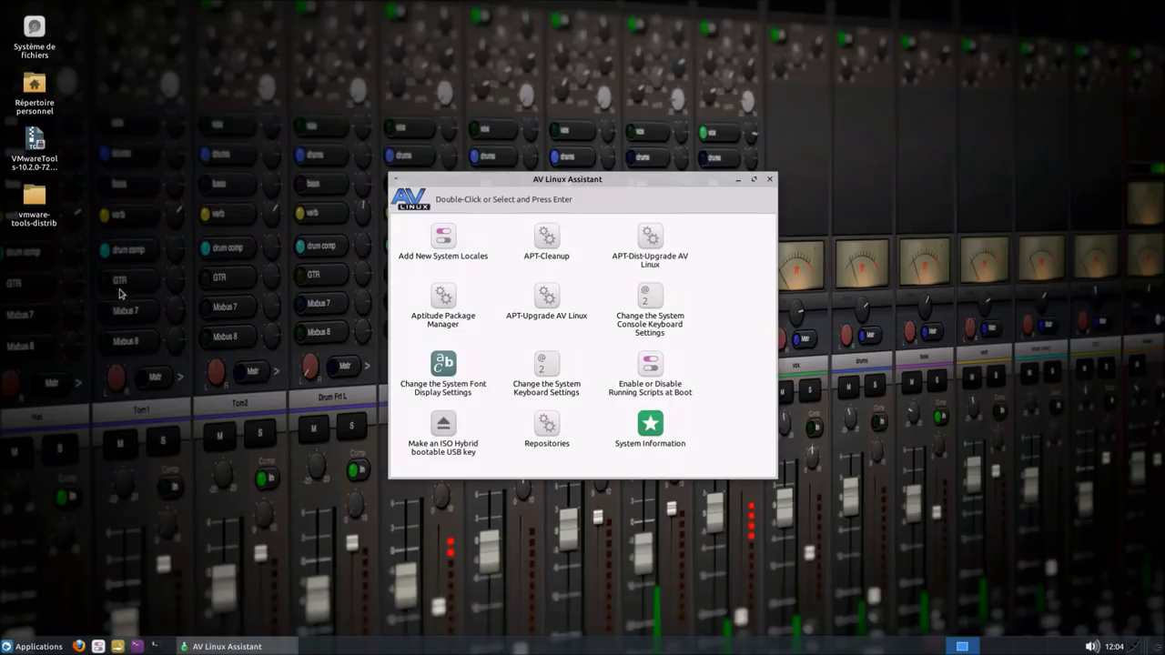
left_click(46, 149)
left_click_drag(47, 150, 5, 256)
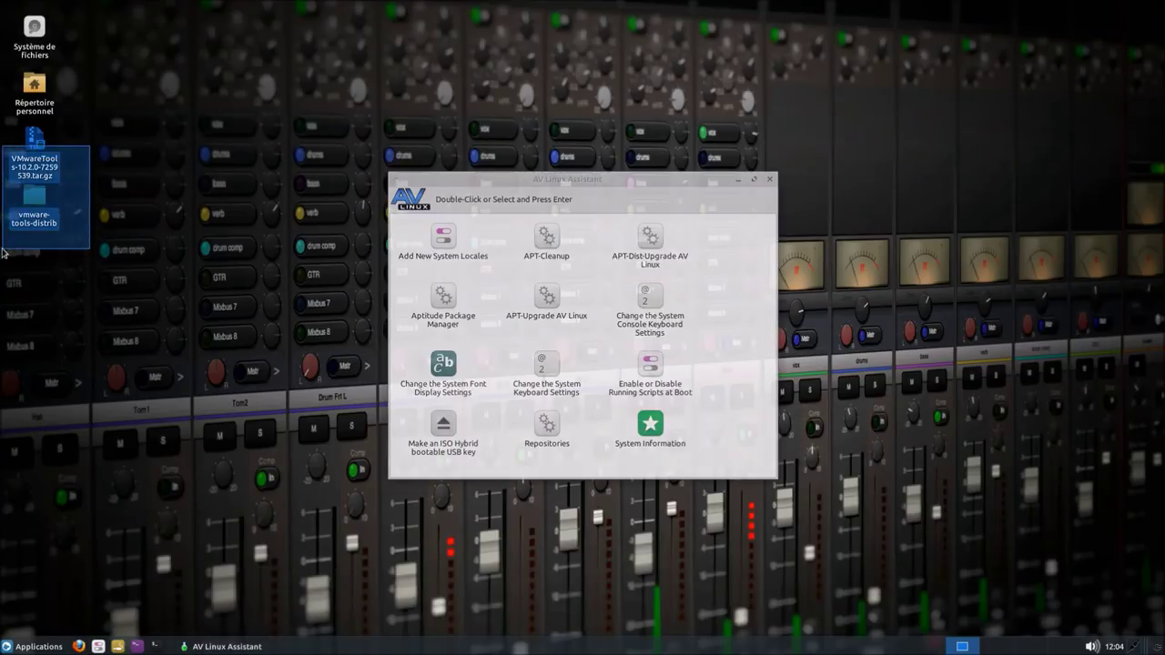
- Move the VMware Tools folder and archive from the desktop to the trash
right_click(26, 209)
left_click(67, 264)
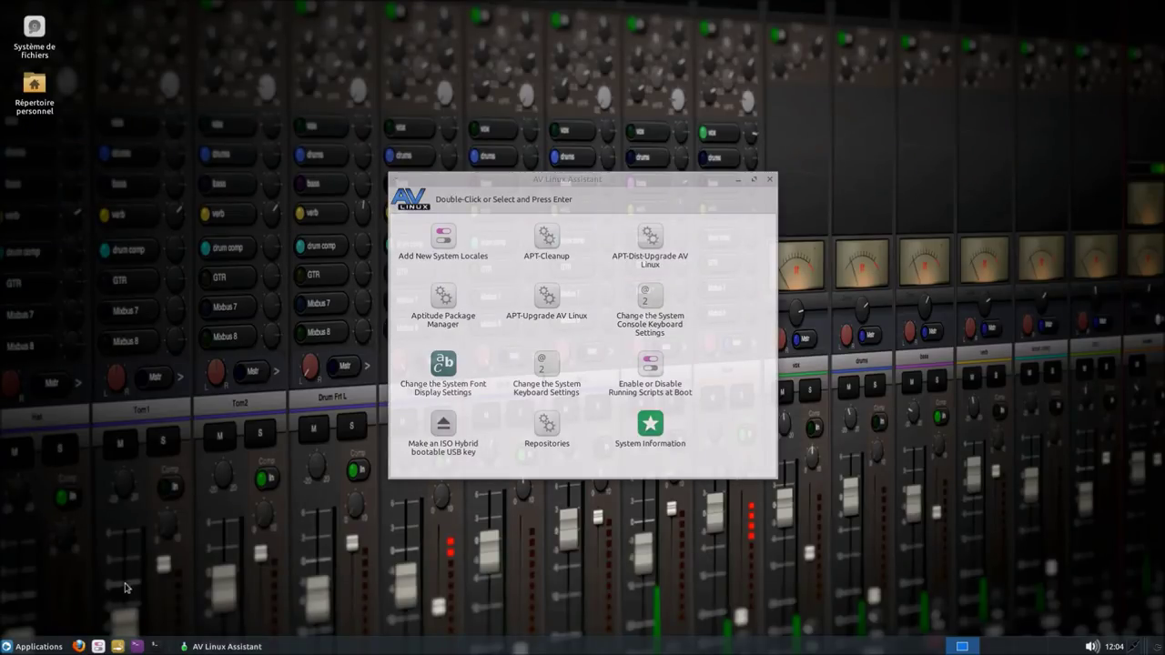
left_click(40, 644)
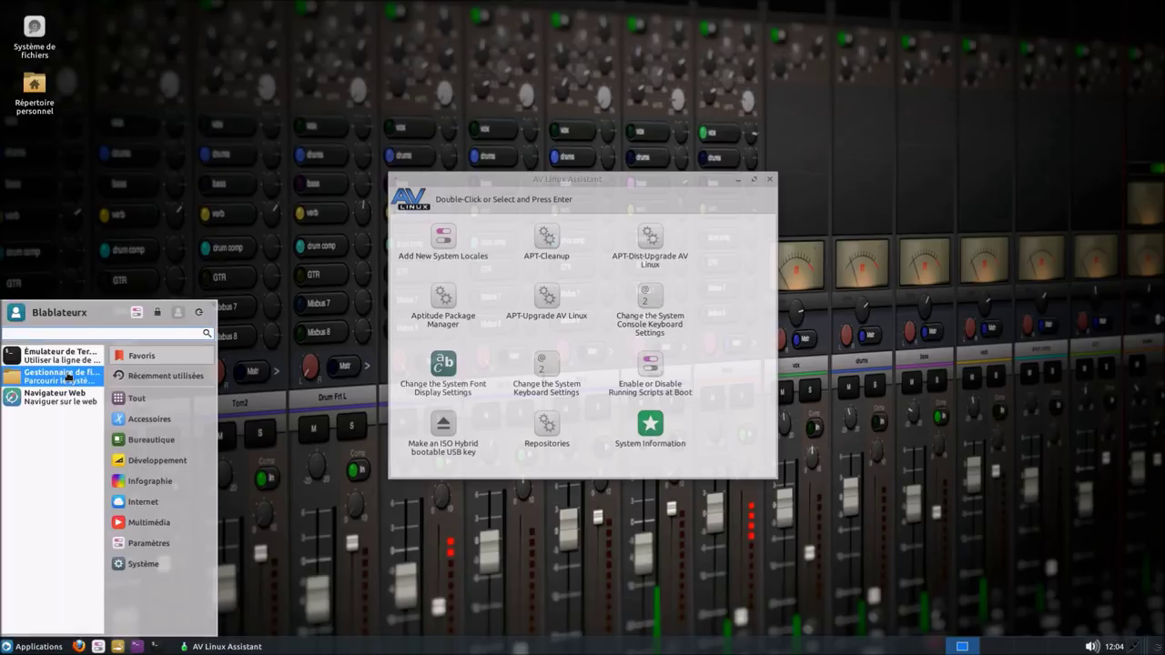
left_click(67, 375)
- Empty the Corbeille in Thunar, close it, and move the Assistant to the upper right
left_click(63, 137)
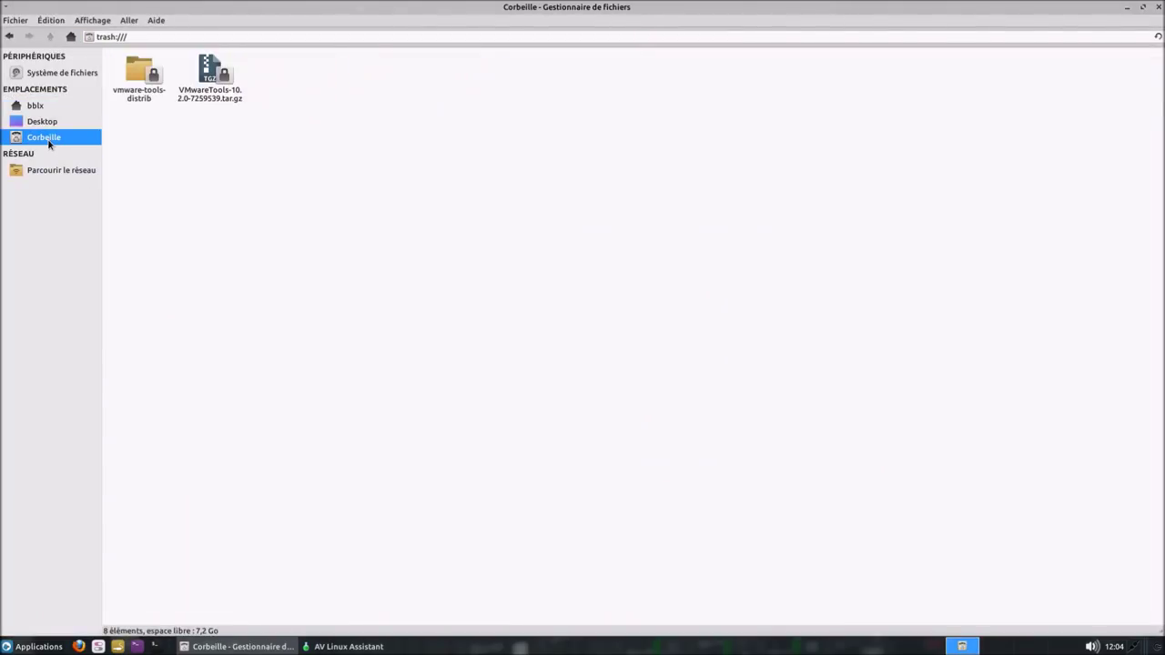
right_click(48, 138)
left_click(91, 189)
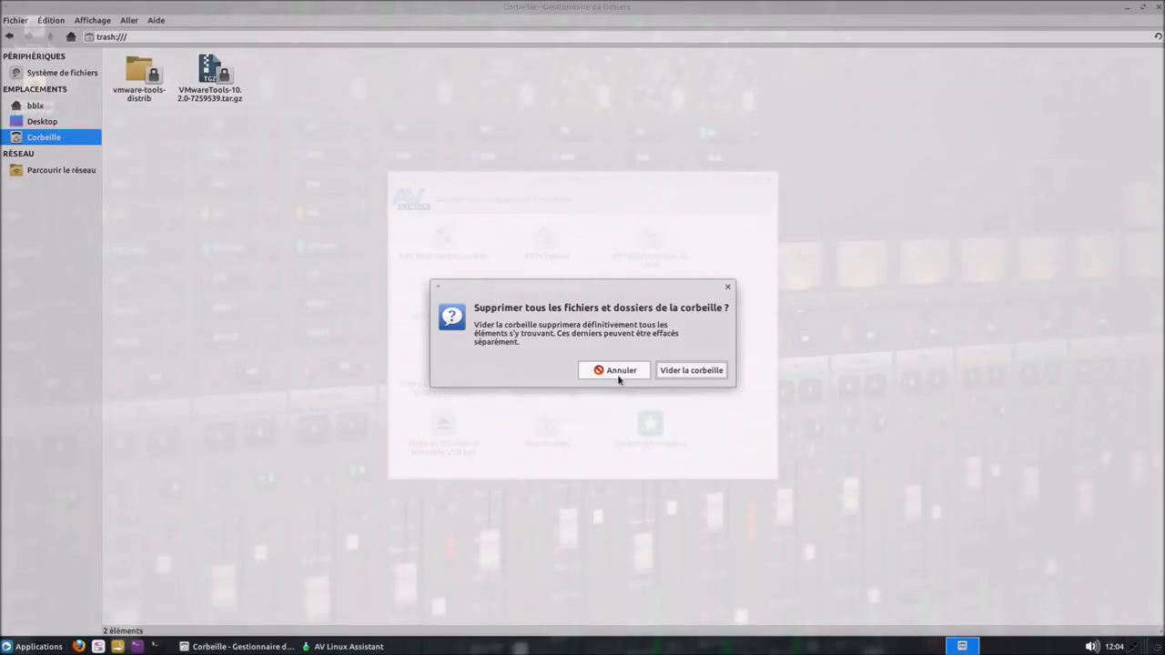
left_click(675, 370)
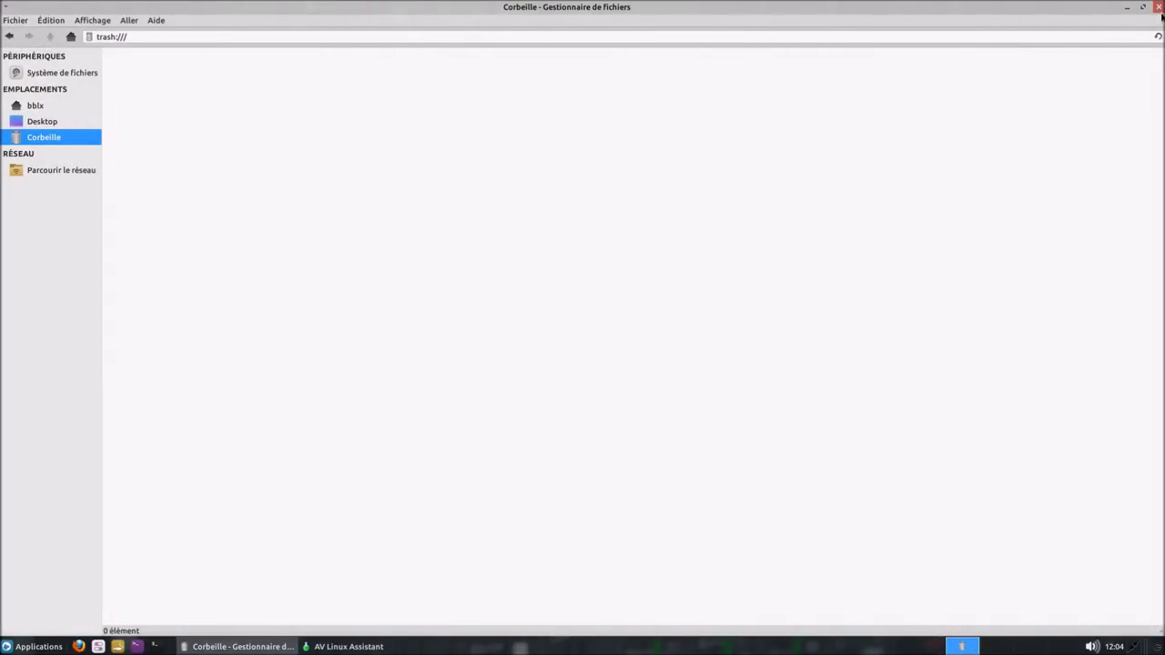
left_click(1159, 8)
left_click_drag(601, 183, 906, 101)
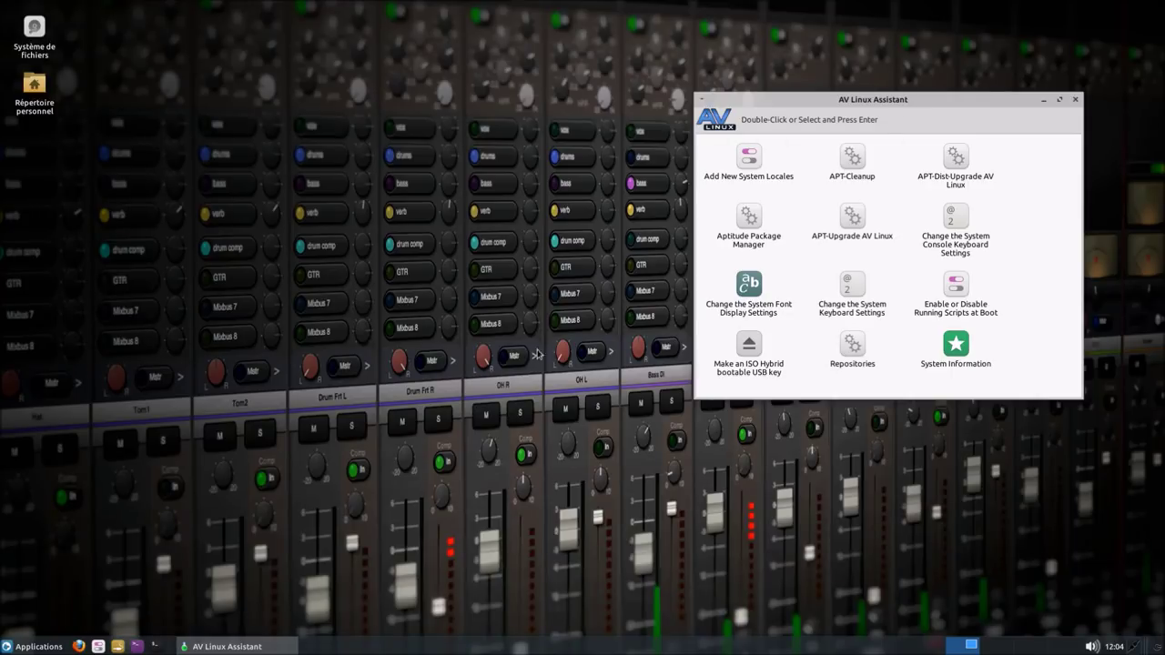
- Open Xfce Paramètres from the Applications menu and arrange it beside the AV Linux Assistant
left_click(53, 646)
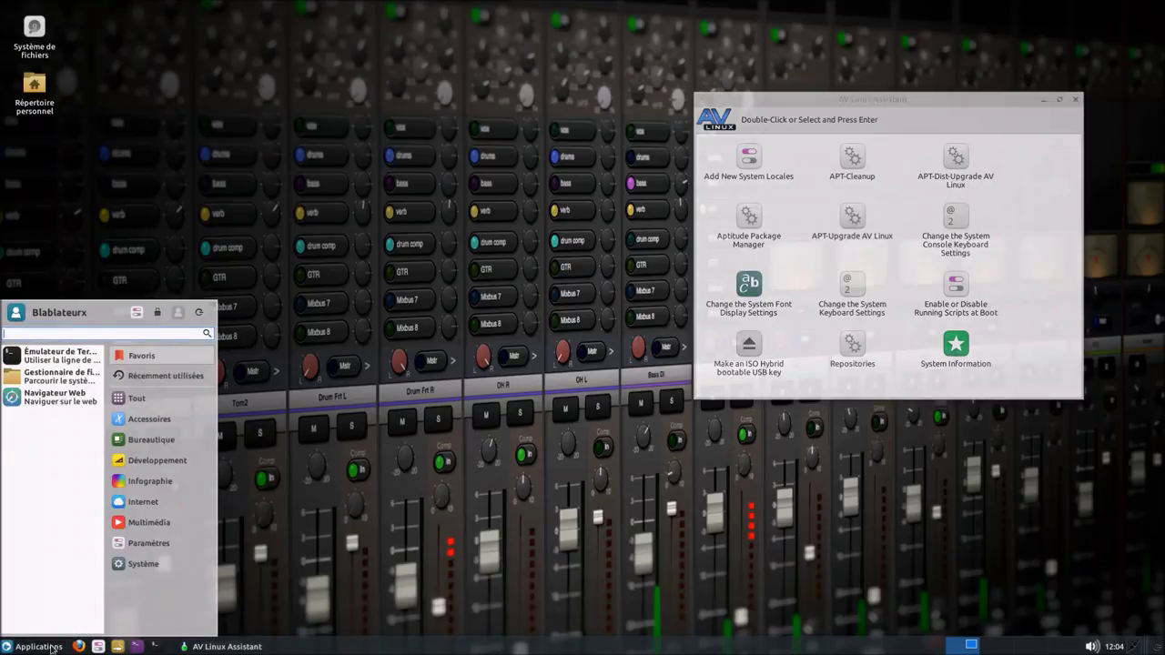
left_click(137, 312)
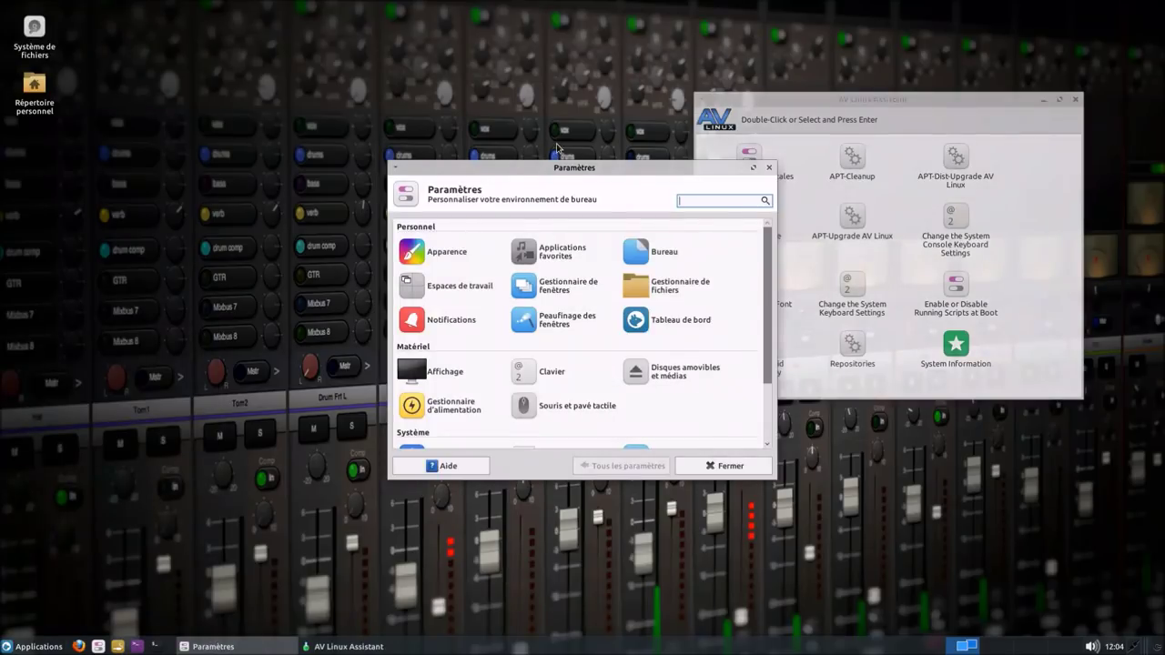
left_click_drag(564, 168, 367, 188)
left_click_drag(748, 102, 705, 123)
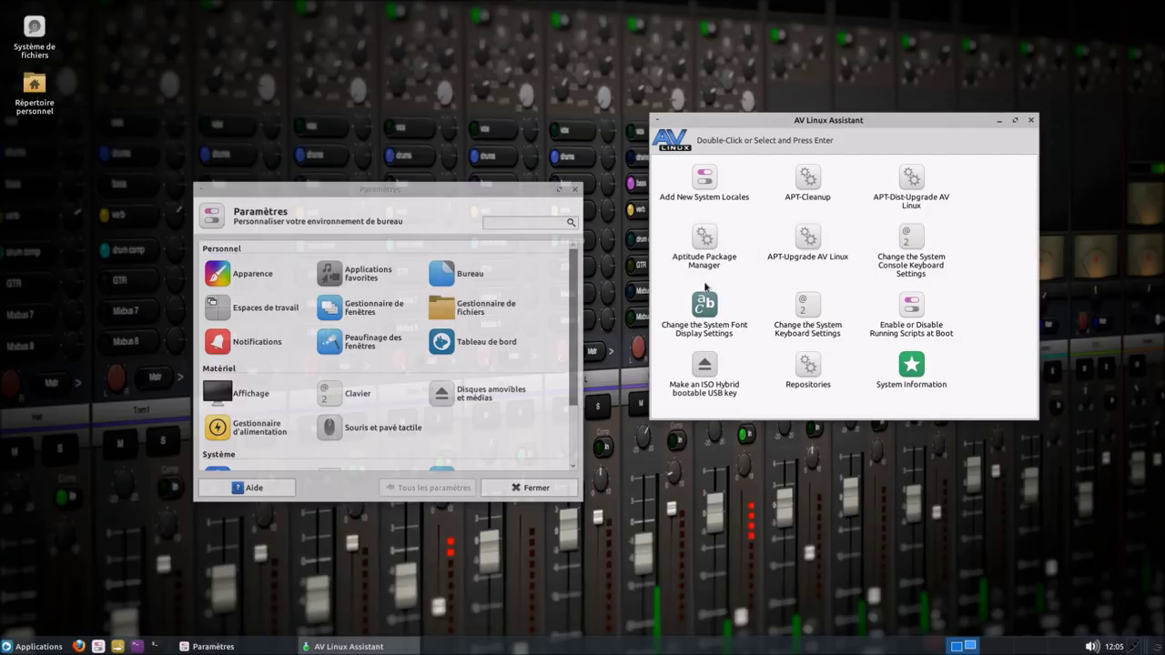
- Run APT-Cleanup with the admin password and close its terminal once finished
left_click(810, 182)
double_click(809, 181)
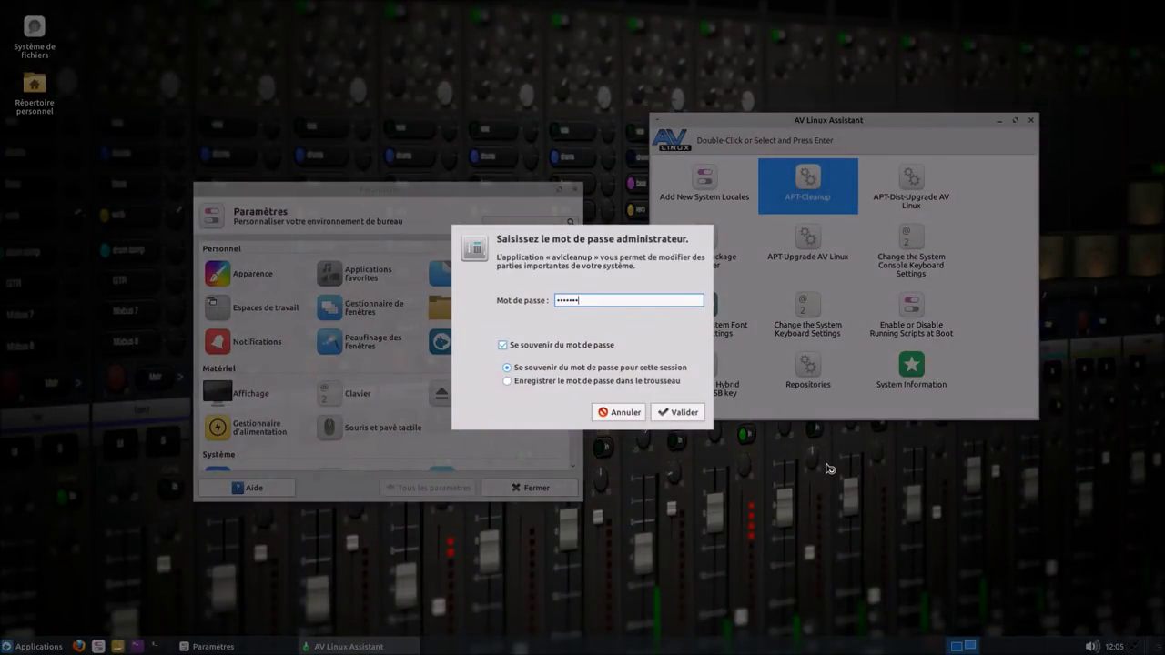
key("Return")
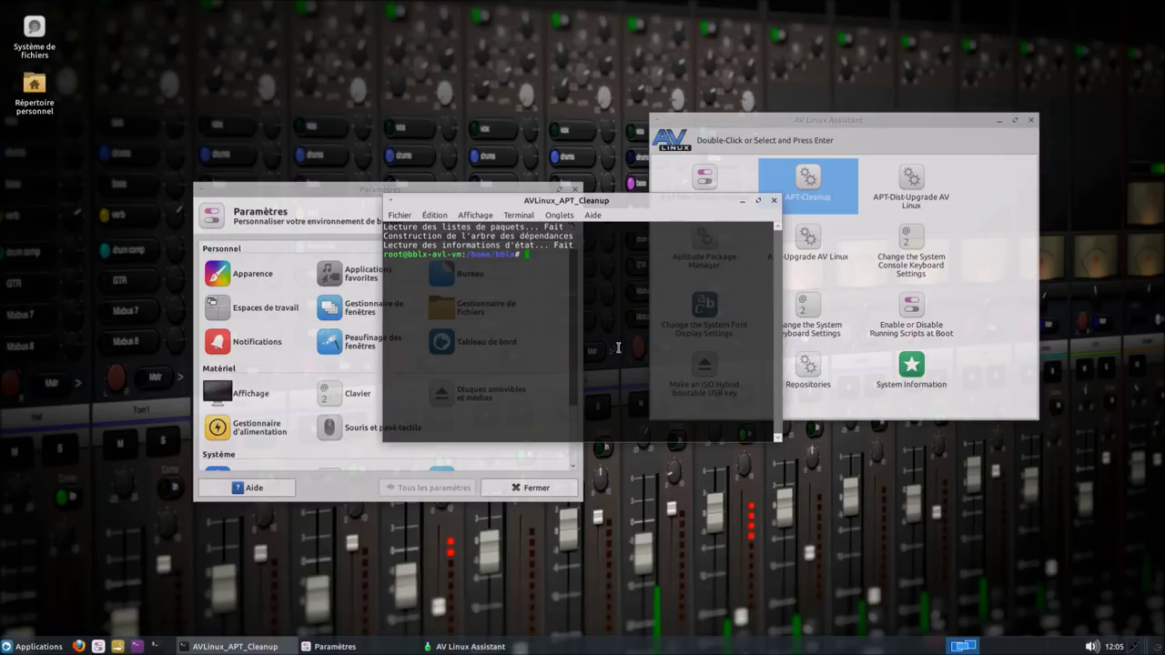
left_click(774, 202)
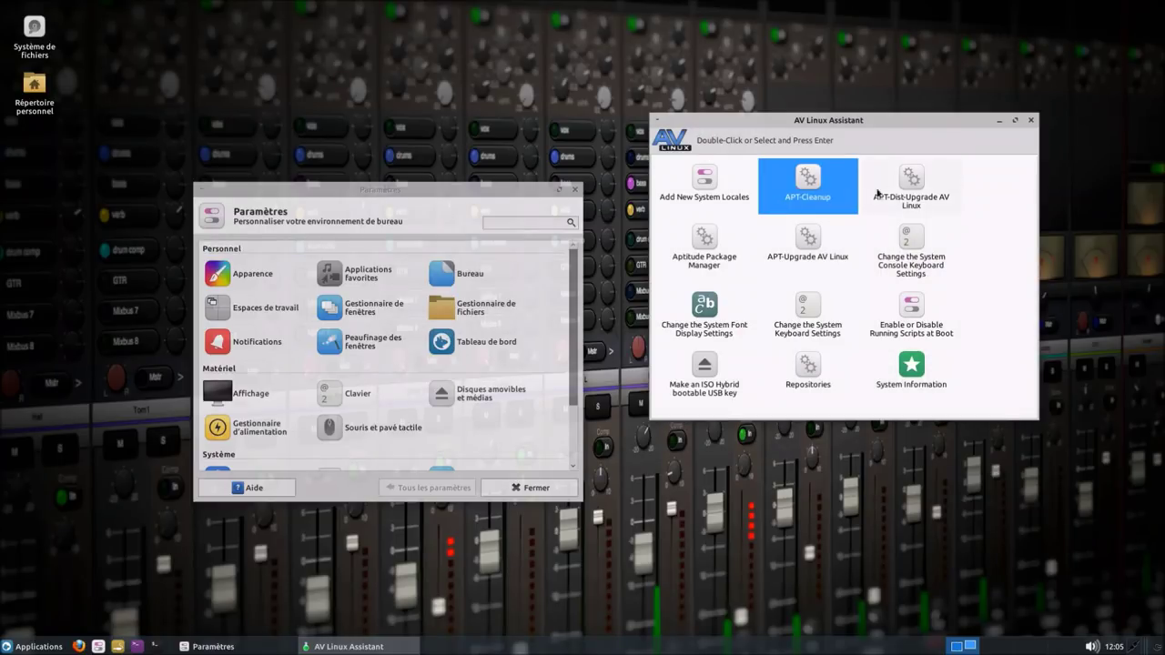
- Launch APT-Dist-Upgrade AV Linux, reposition its terminal, and close Paramètres while it completes
double_click(914, 182)
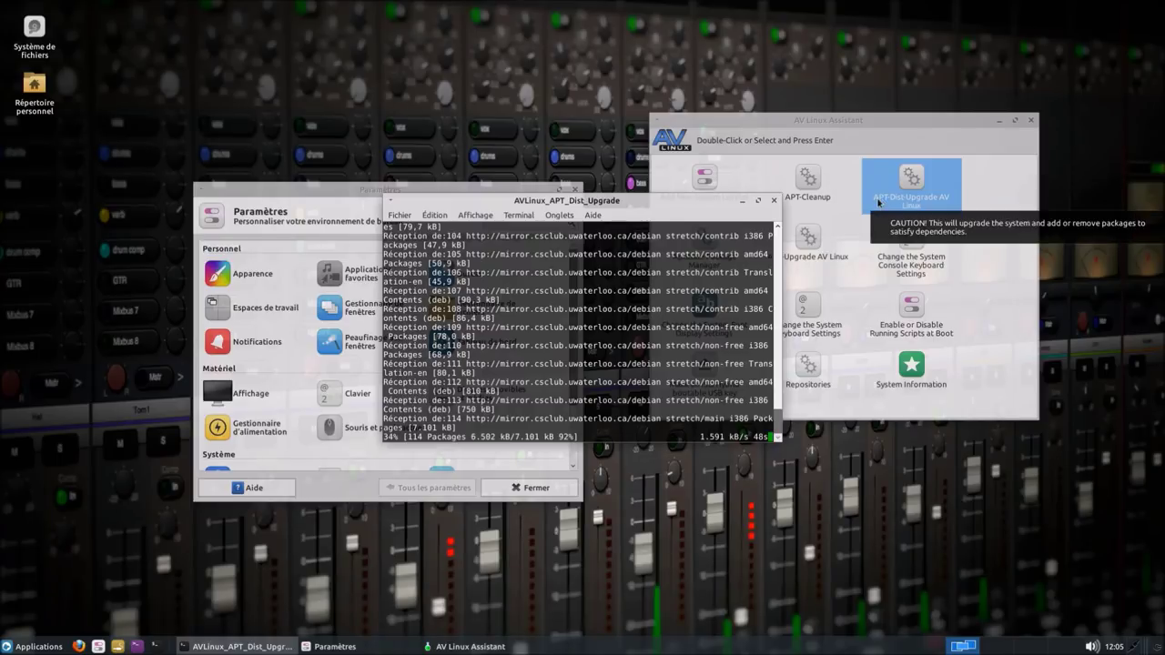
left_click_drag(607, 201, 369, 65)
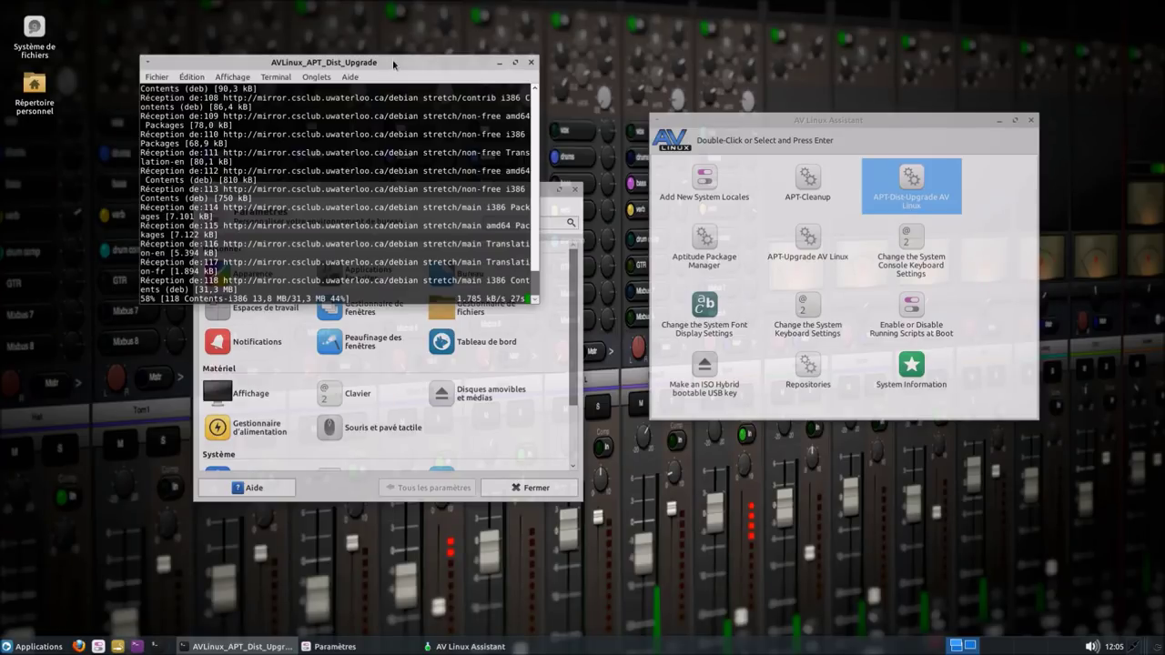
left_click_drag(392, 65, 416, 58)
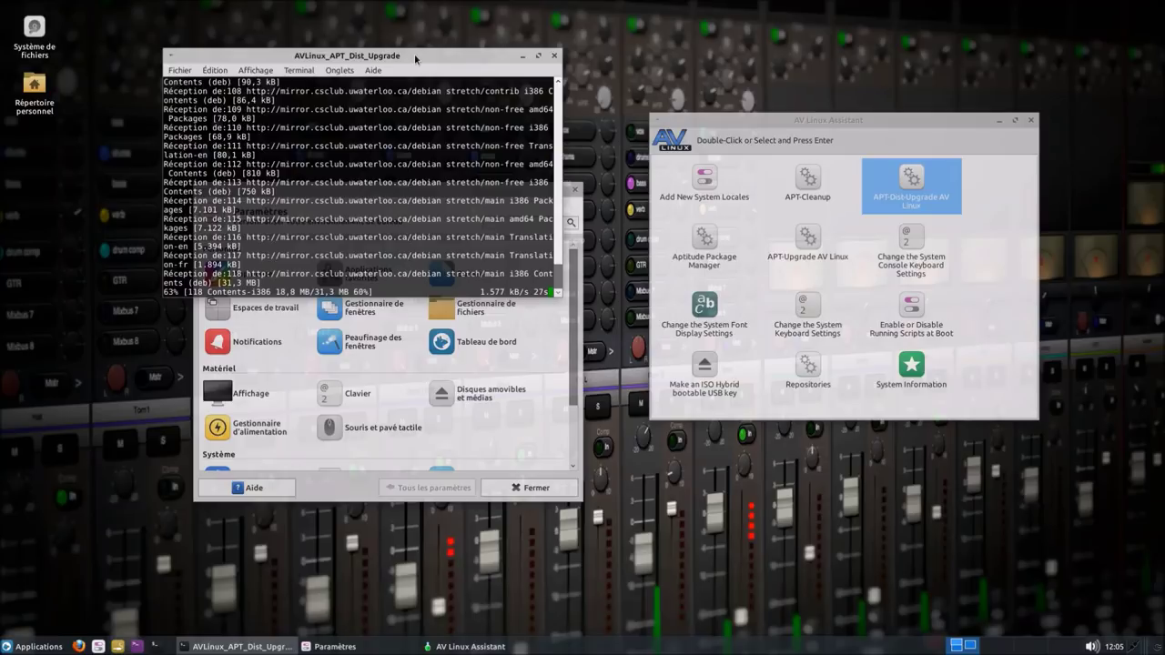
left_click_drag(415, 59, 380, 45)
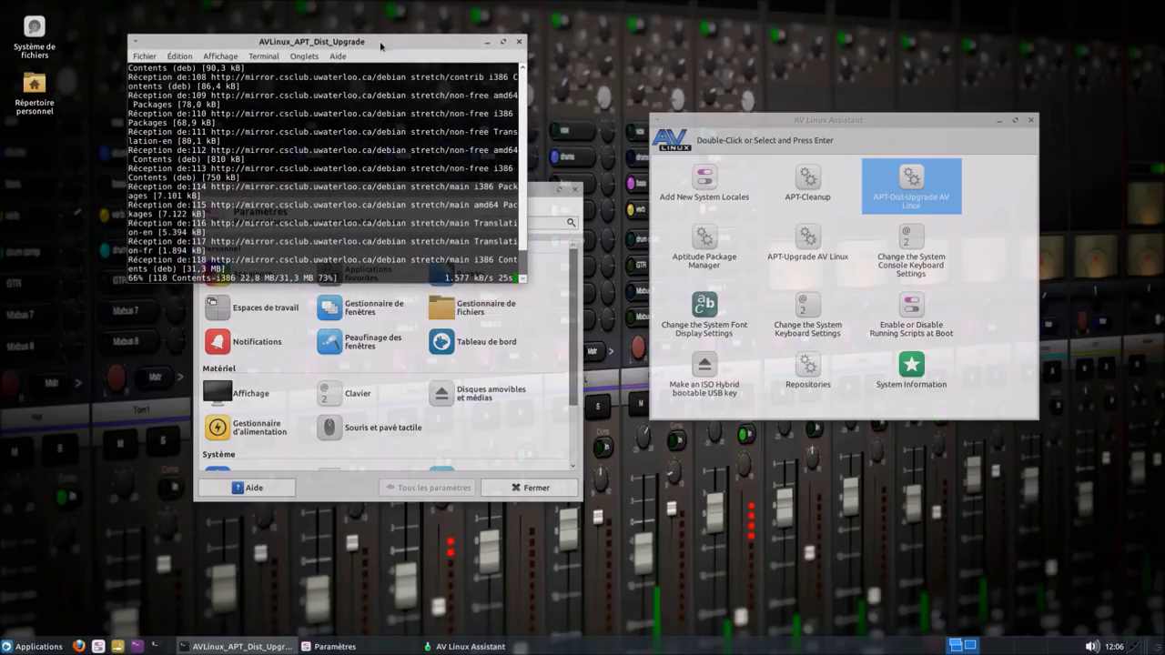
left_click(550, 191)
left_click(573, 190)
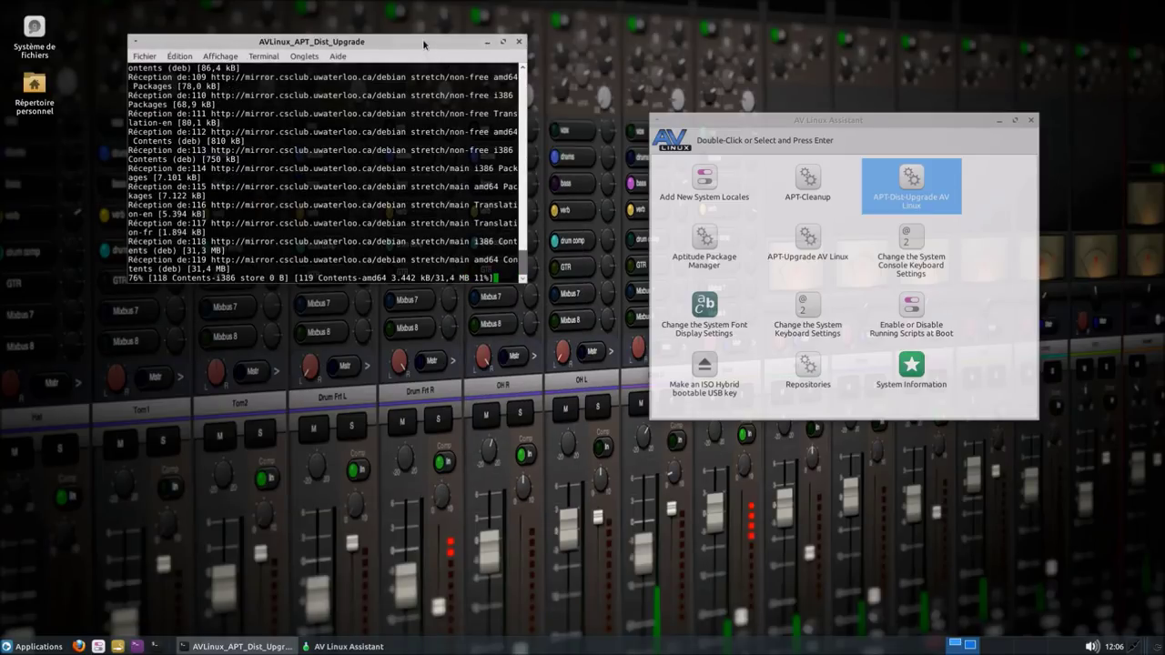
left_click_drag(426, 42, 463, 78)
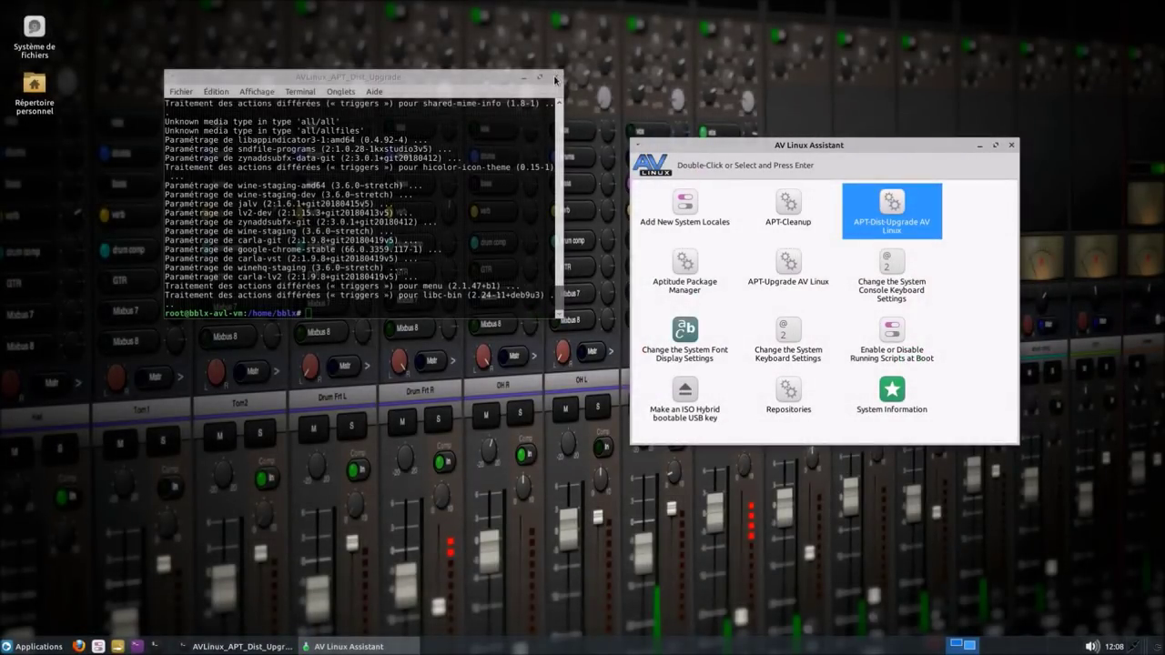
left_click(498, 307)
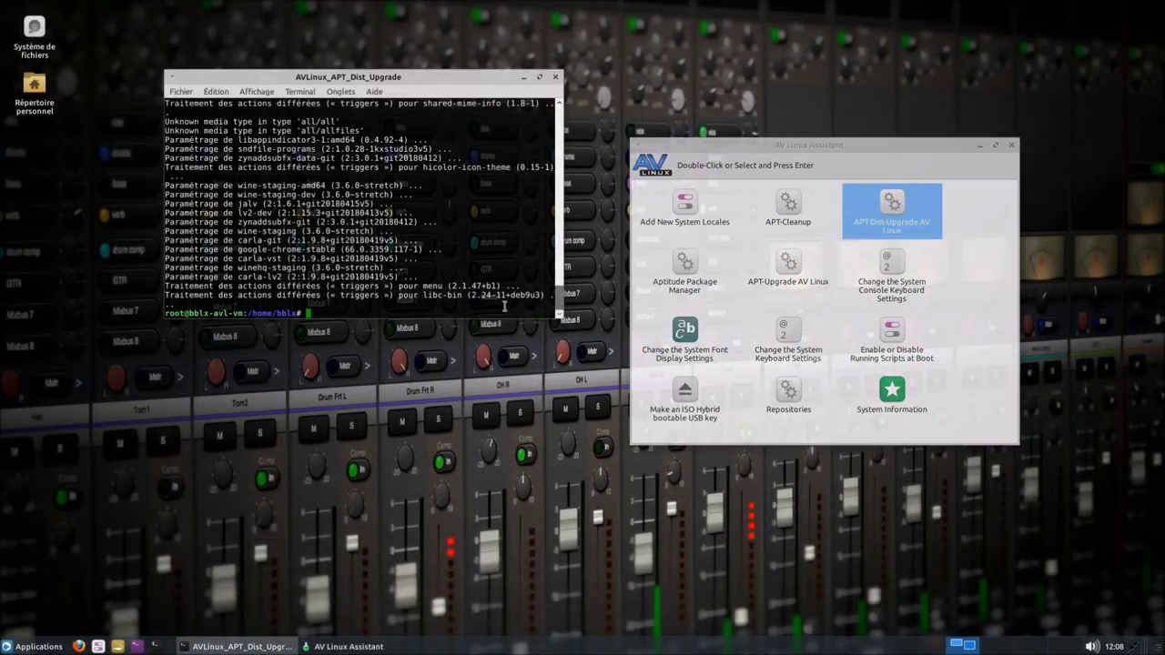
- Run cat /etc/*release to confirm Debian 9 stretch, then try running htop
type("cat /etc/*release")
key("Return")
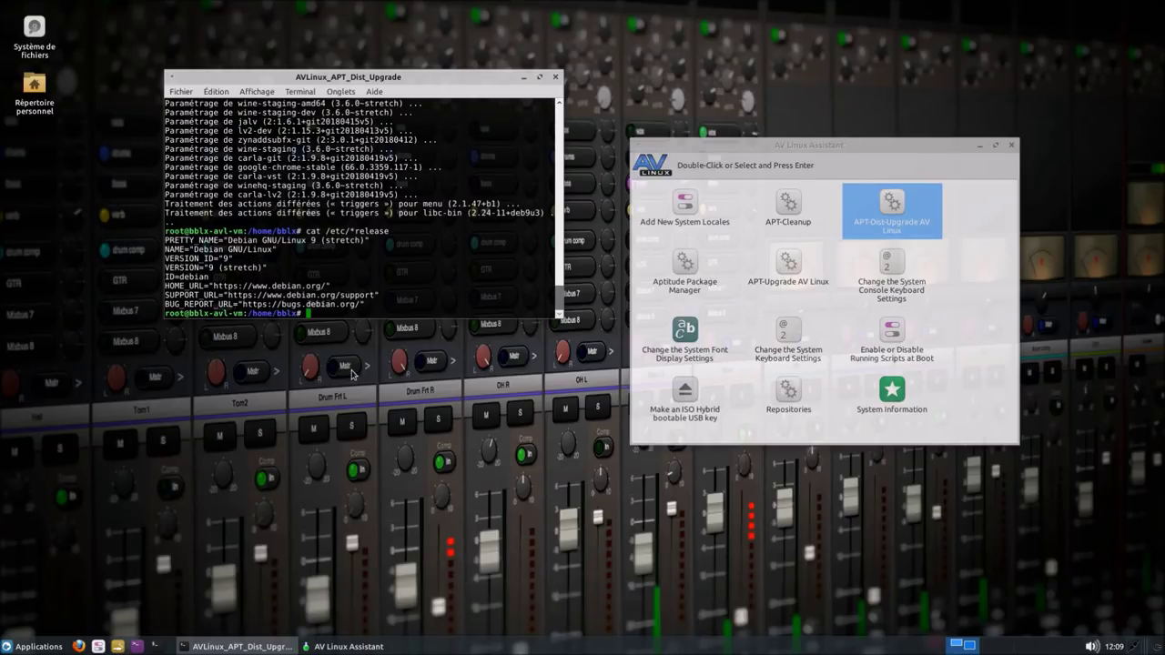
type("htop")
key("Return")
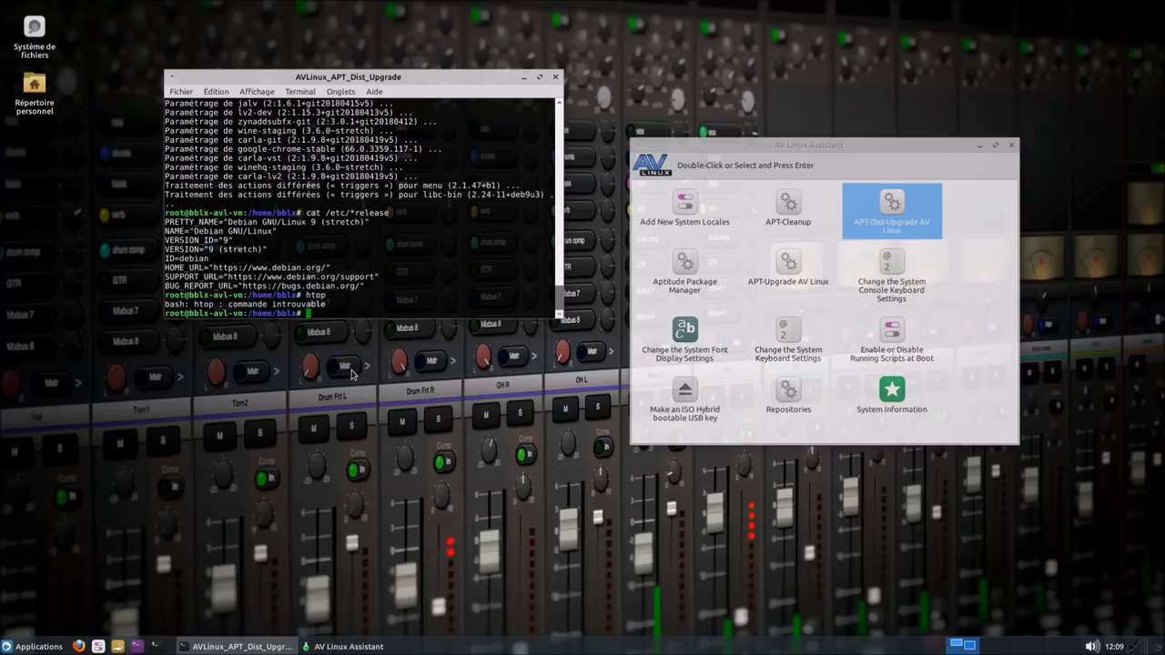
- Install htop with apt install htop, launch it, and close the terminal
type("apt install htop")
key("Return")
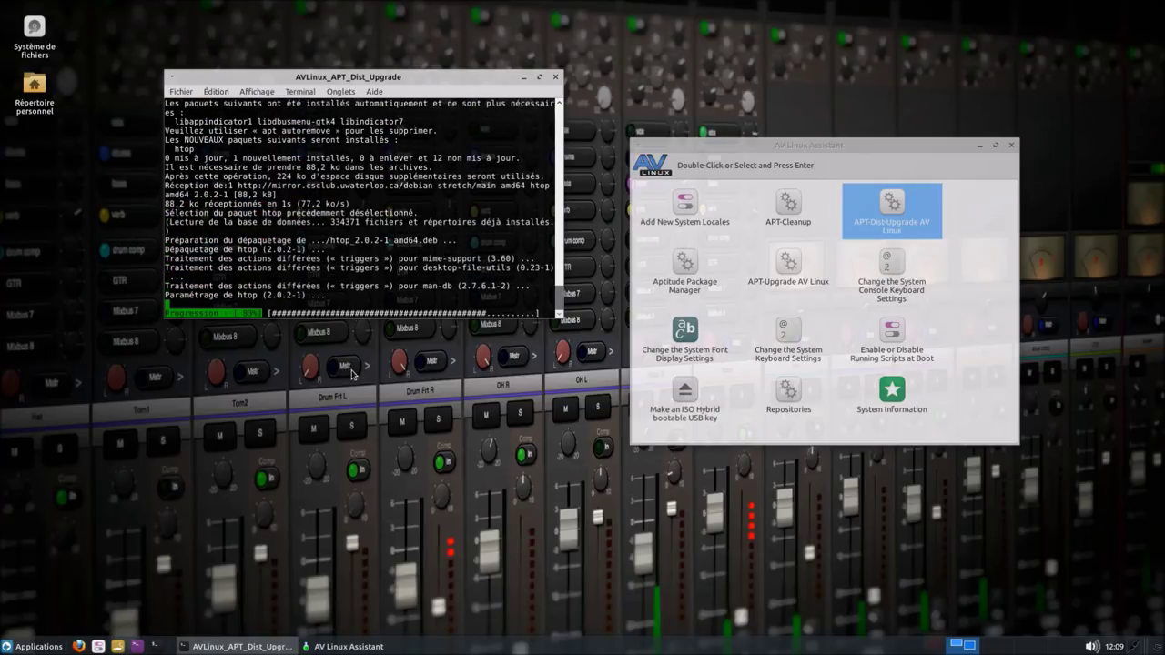
type("htop")
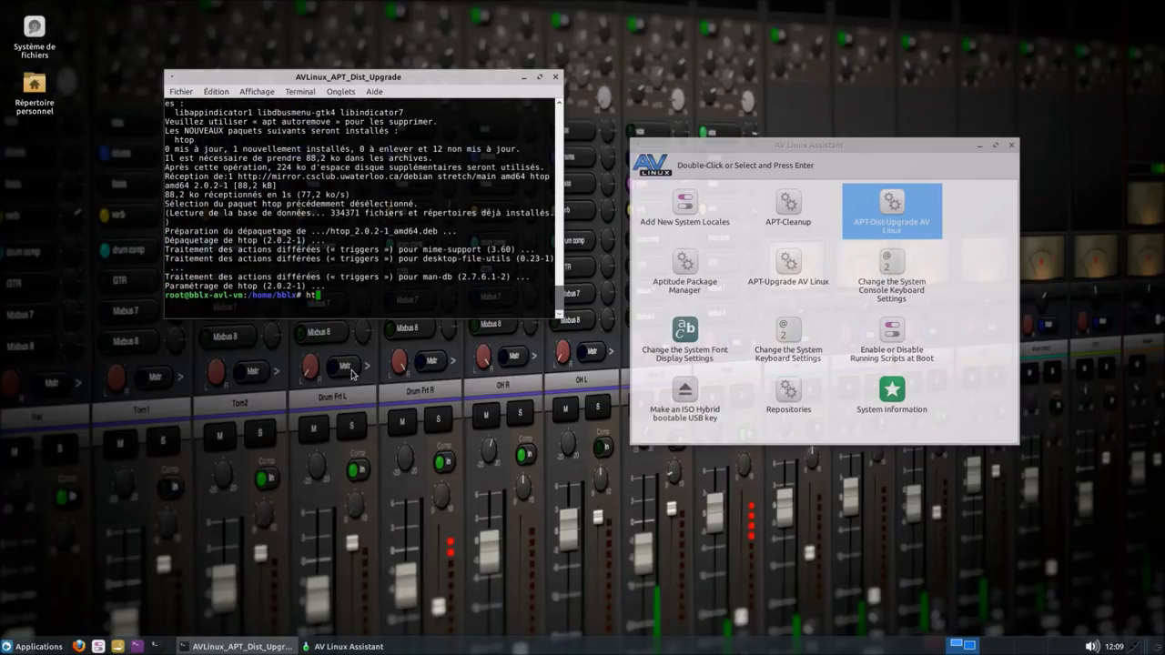
key("Return")
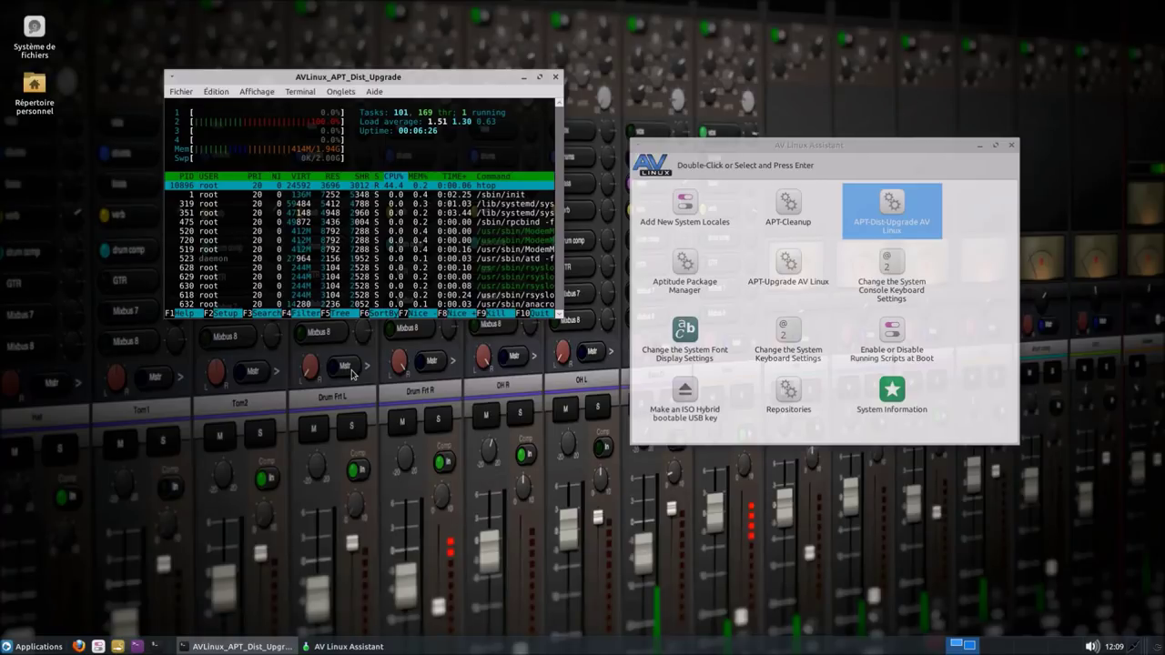
left_click(555, 77)
- Launch Aptitude Package Manager and move its terminal up and left while it updates
double_click(696, 267)
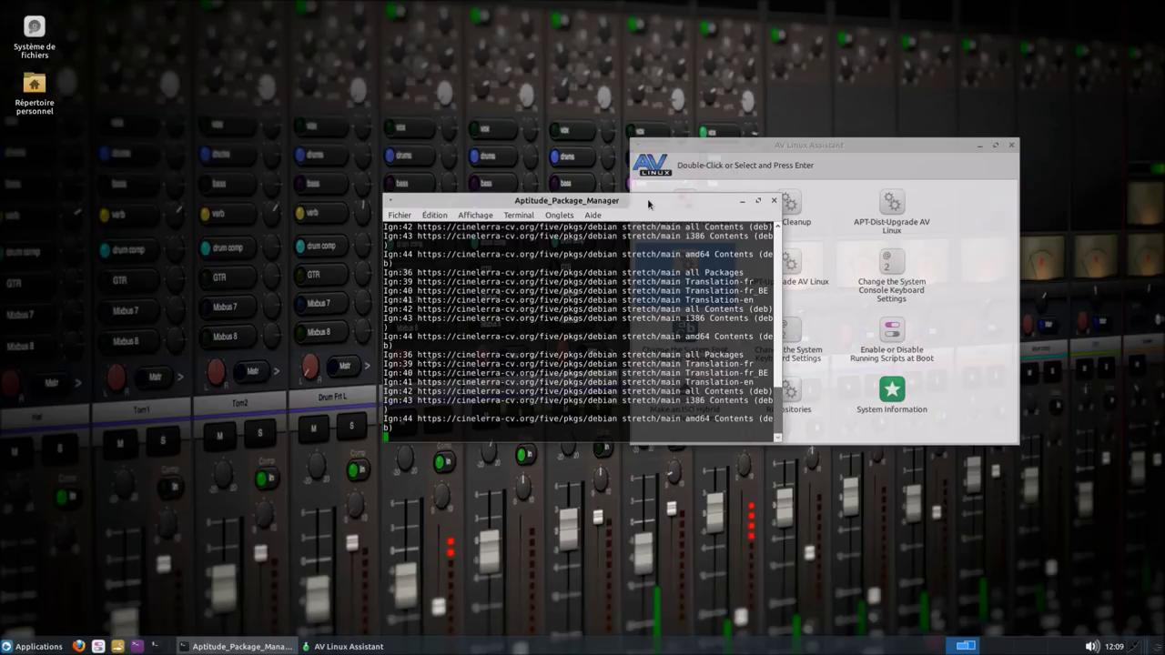
left_click_drag(648, 203, 438, 166)
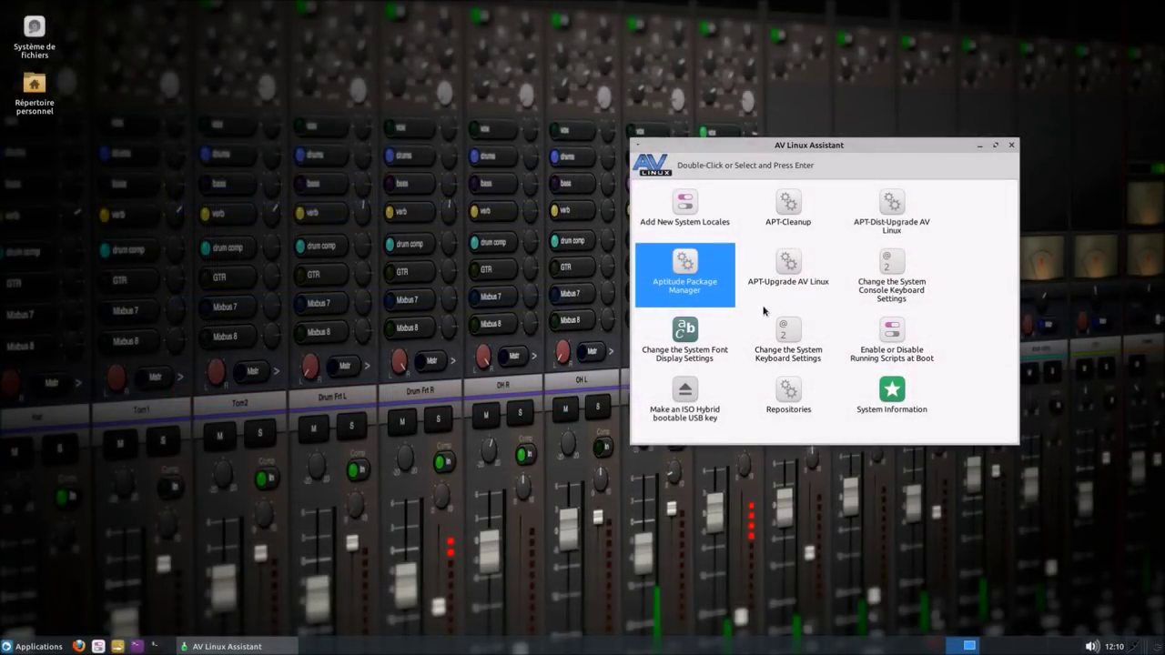
- Run APT-Upgrade AV Linux (0 upgraded, 12 held back) and close its terminal when finished
double_click(800, 259)
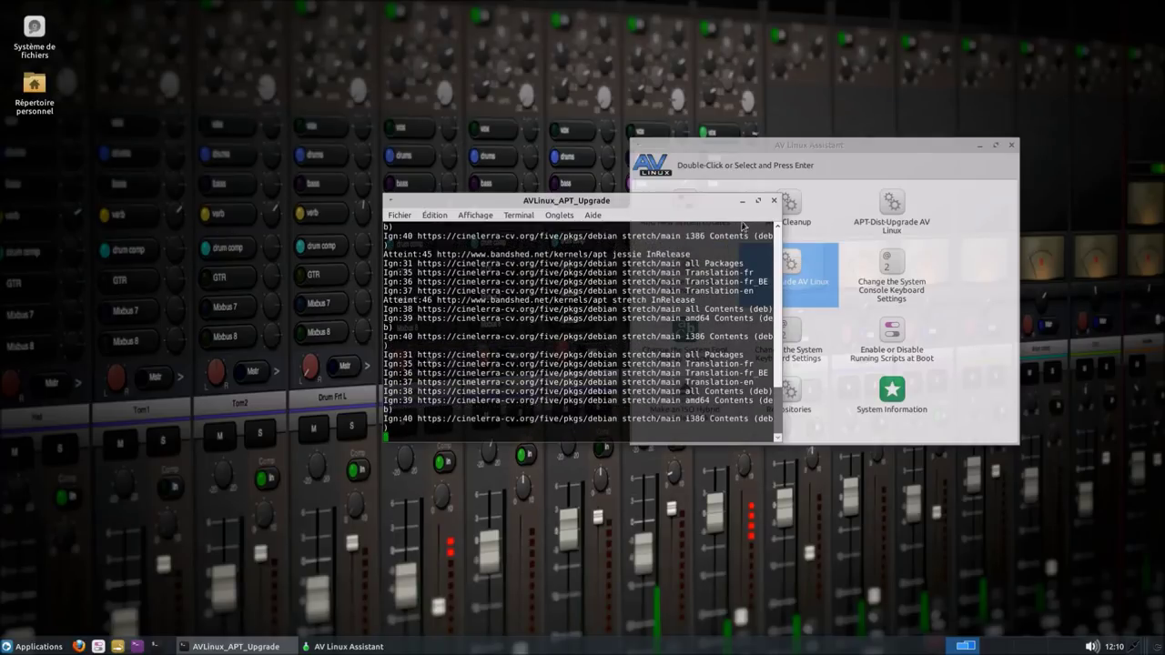
left_click_drag(675, 197, 489, 170)
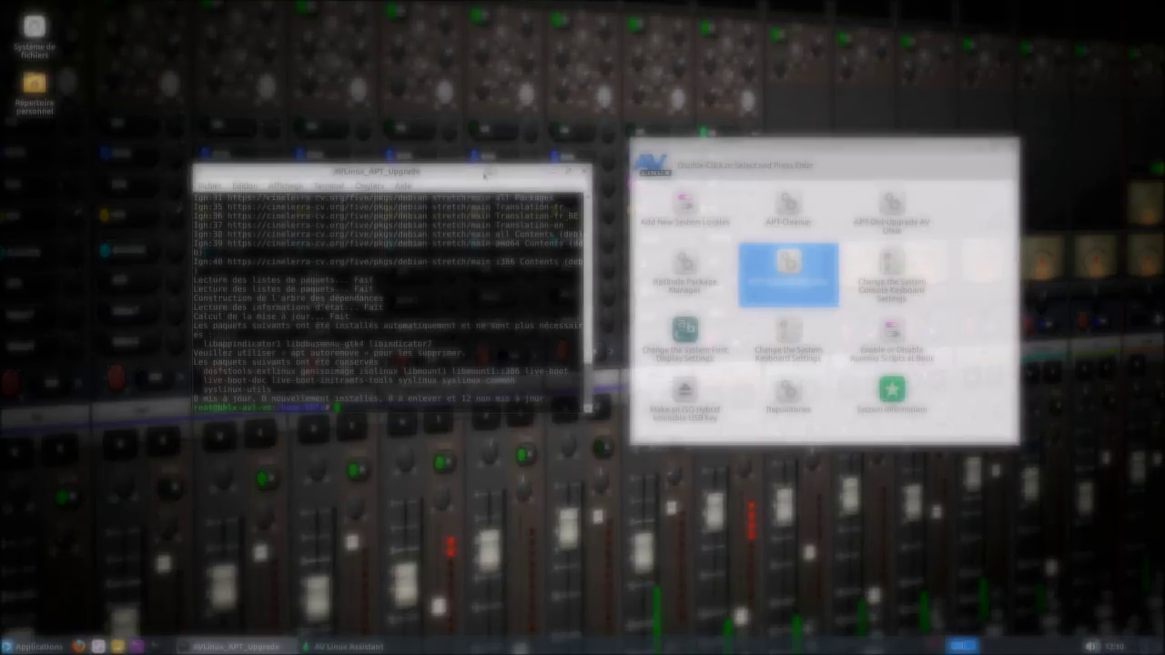
mouse_move(489, 171)
left_mouse_down()
mouse_move(437, 172)
mouse_move(506, 177)
left_mouse_up()
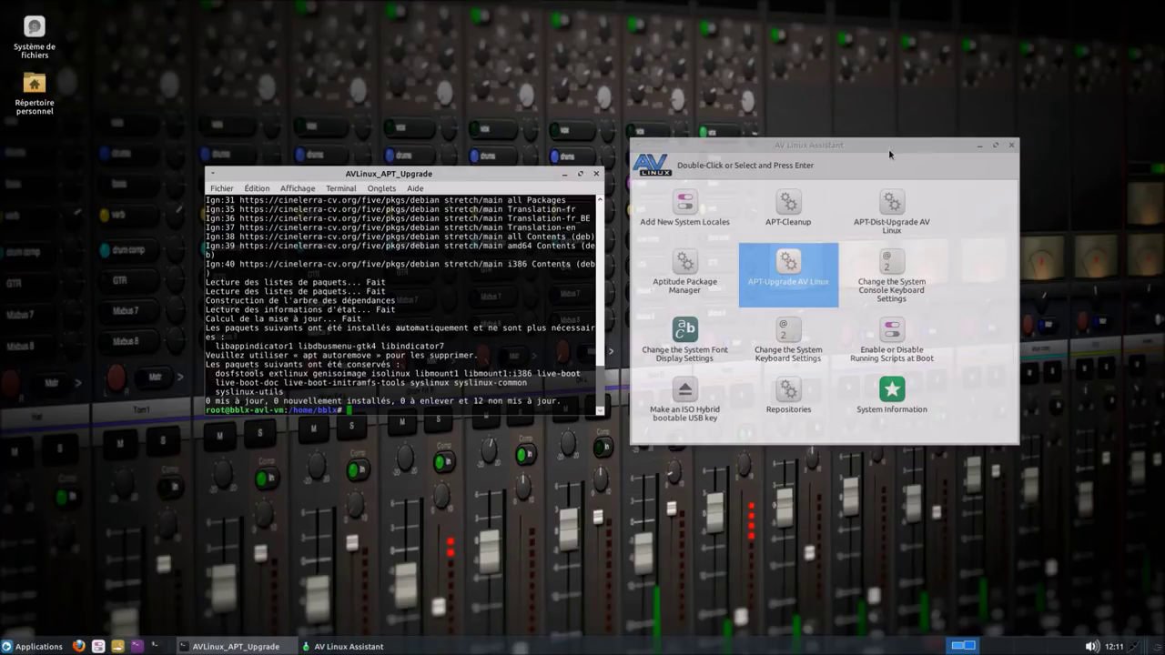
left_click(596, 174)
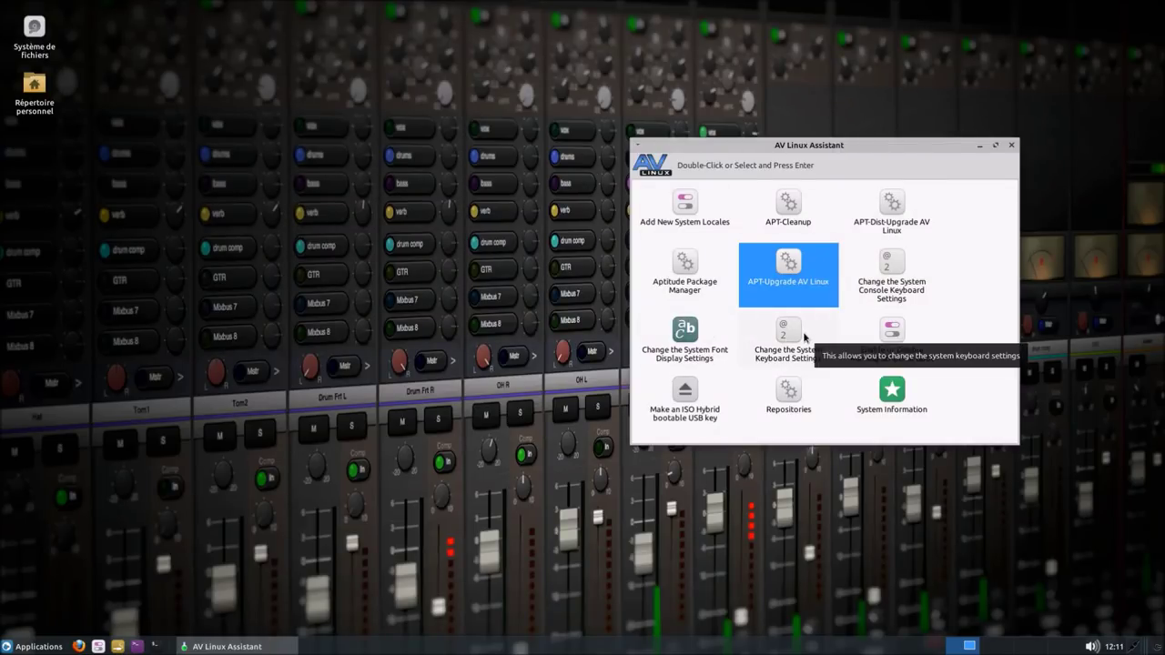
- Open the Repositories task from the AV Linux Assistant task list
left_click(693, 216)
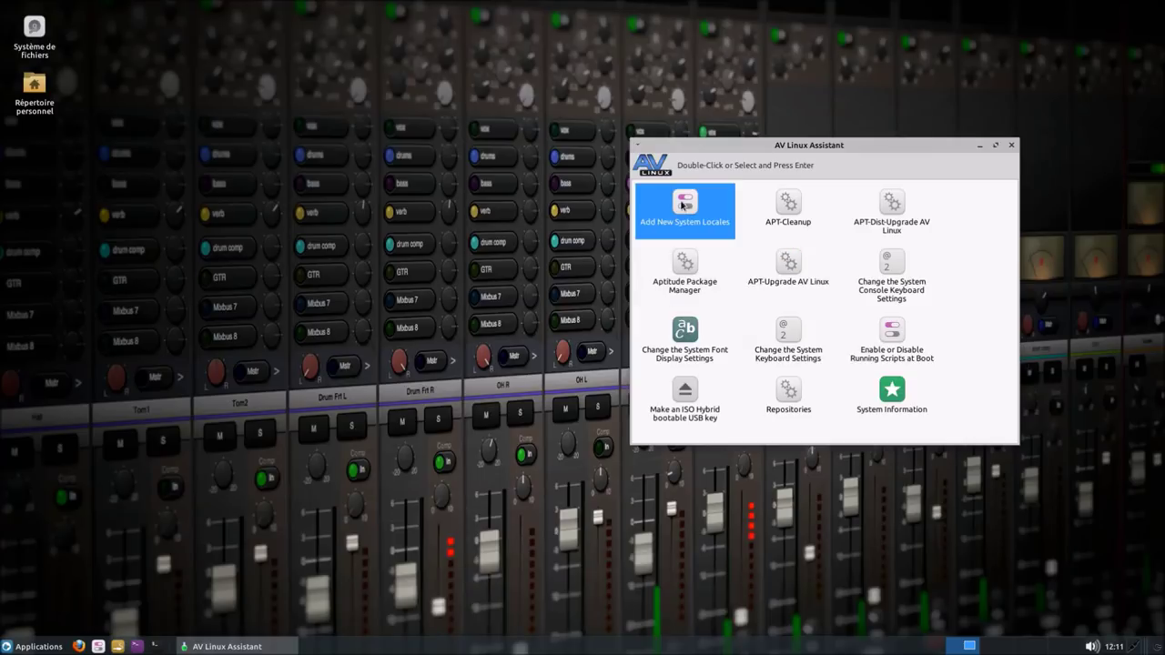
left_click(798, 348)
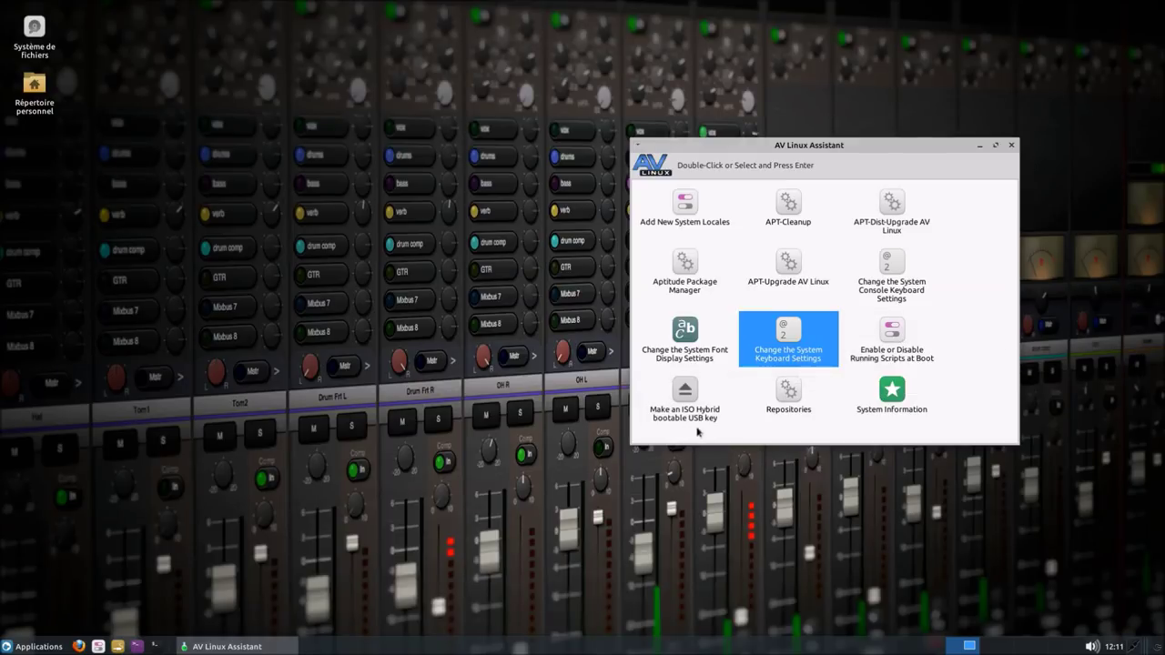
left_click(796, 391)
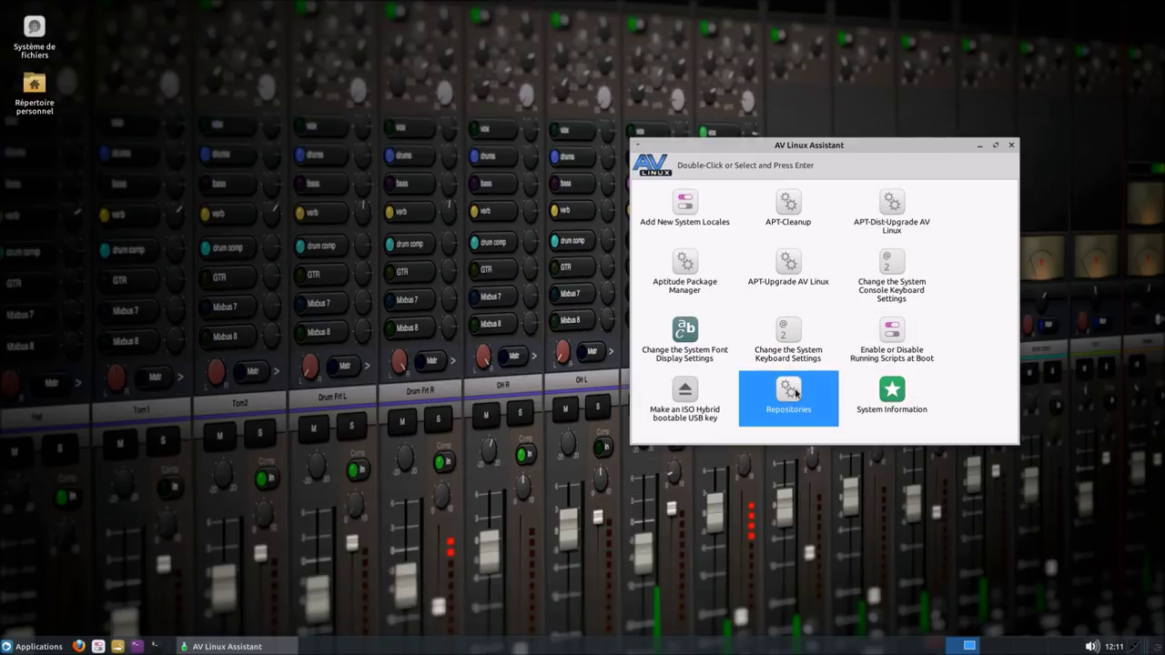
double_click(795, 391)
- Show the maximized Other Software repository list with the new APT line prompt
left_click_drag(488, 212, 248, 149)
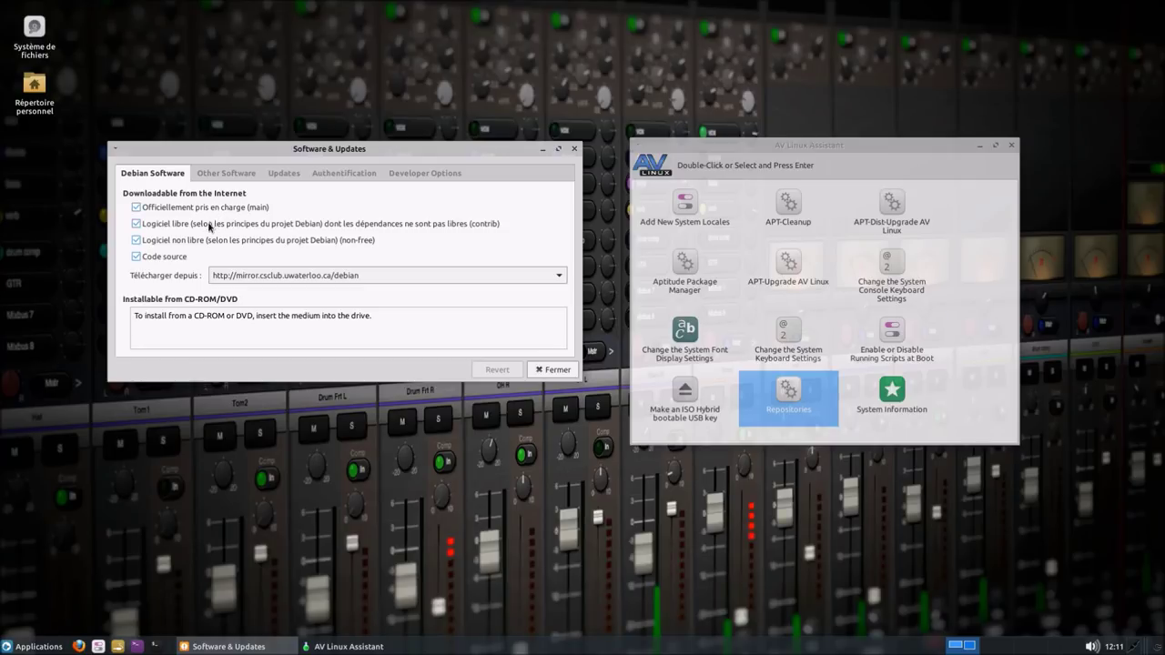
left_click(226, 175)
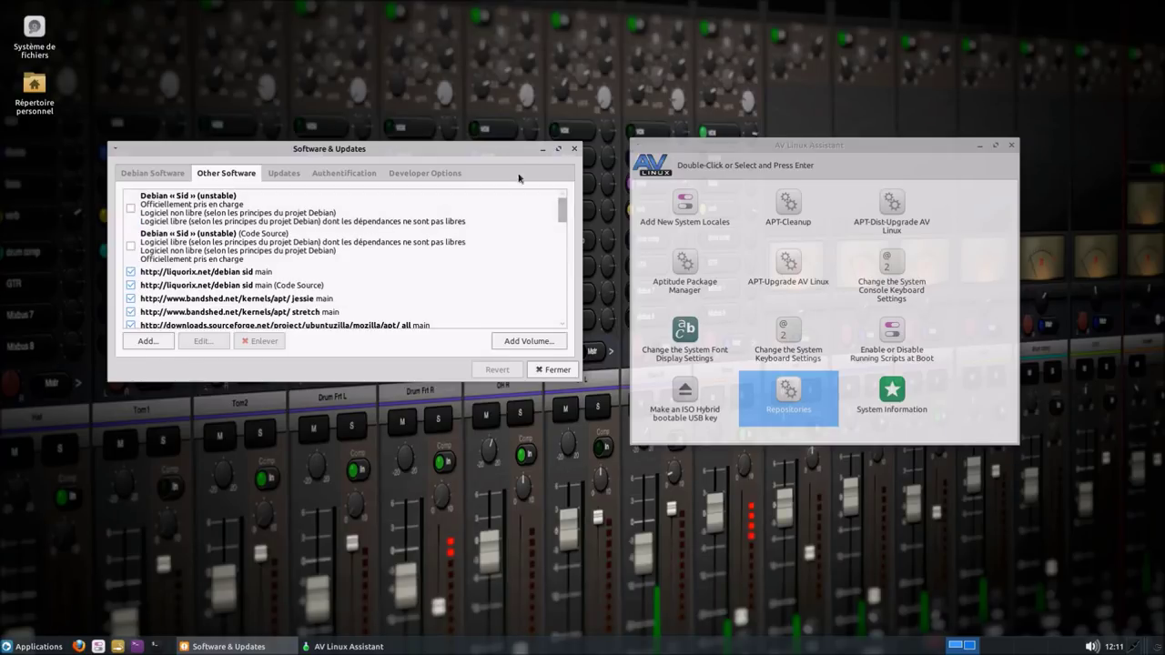
left_click(558, 148)
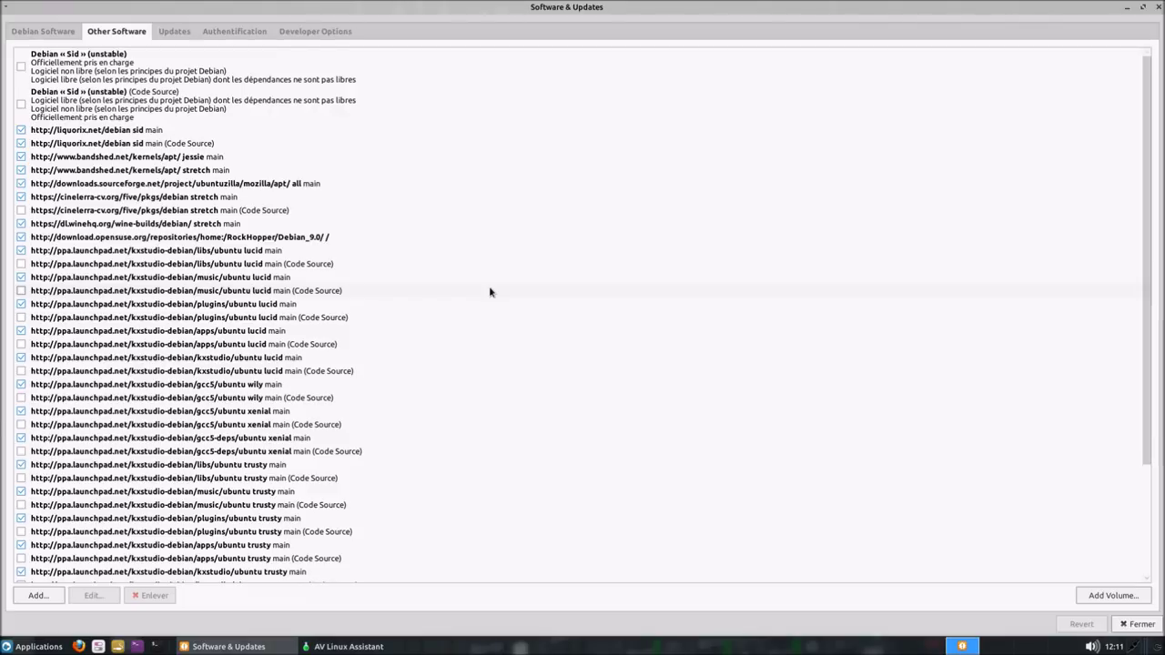
left_click(57, 598)
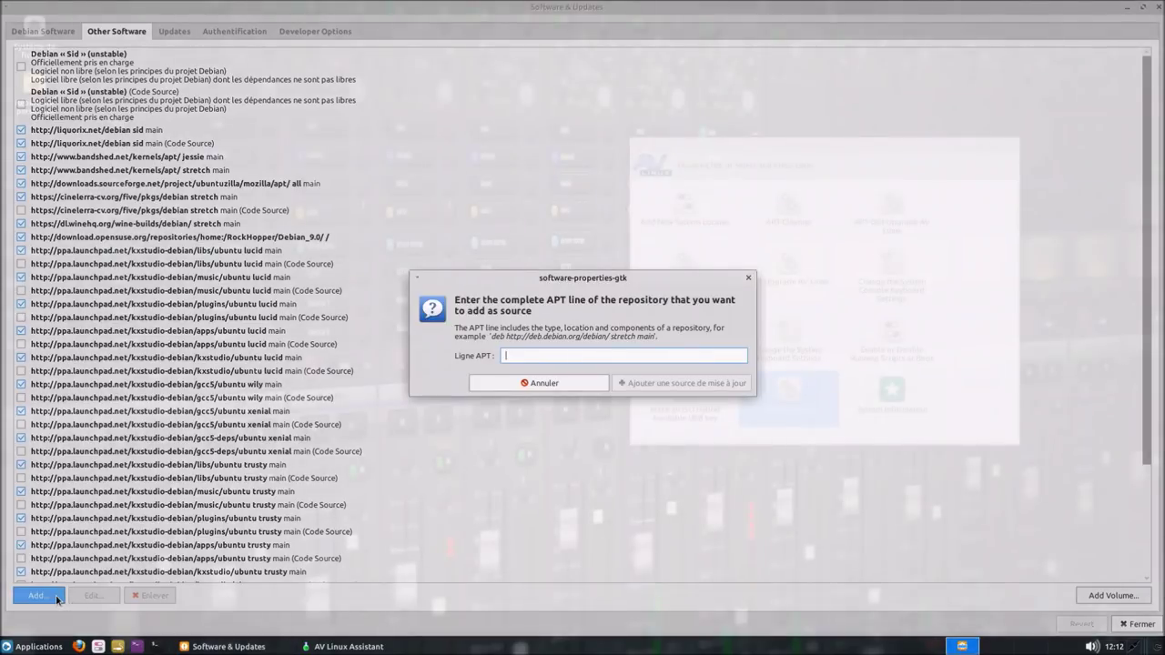
- Cancel the APT line prompt, scroll the repository list down and back, and close Software & Updates
left_click(748, 279)
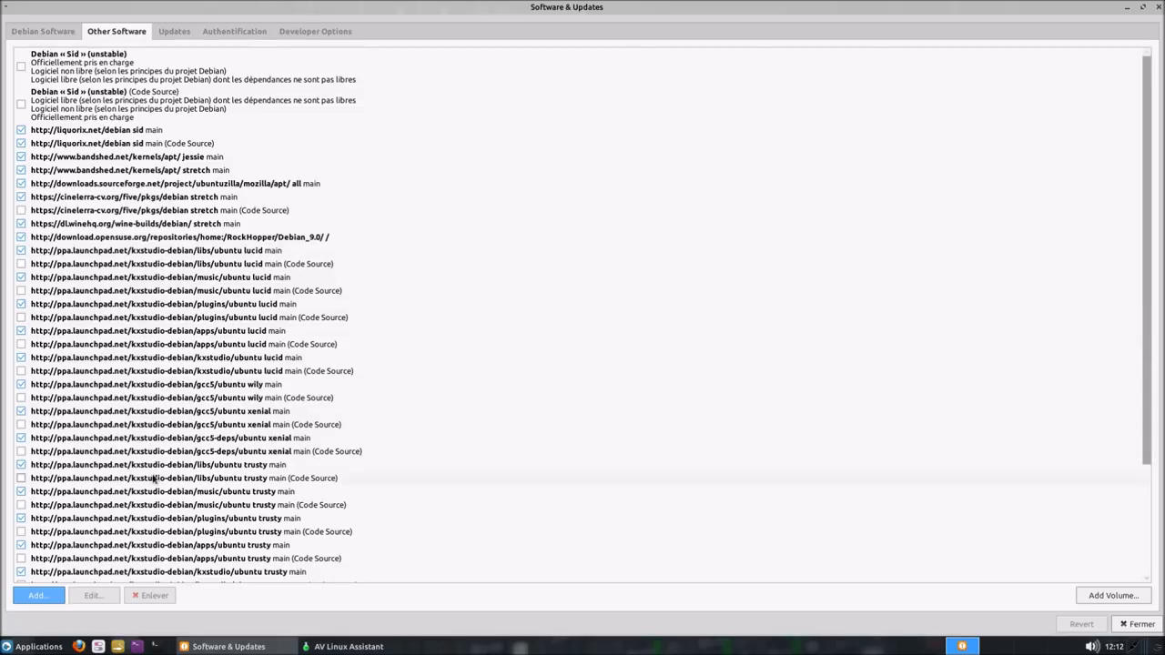
left_click_drag(1141, 344, 1159, 470)
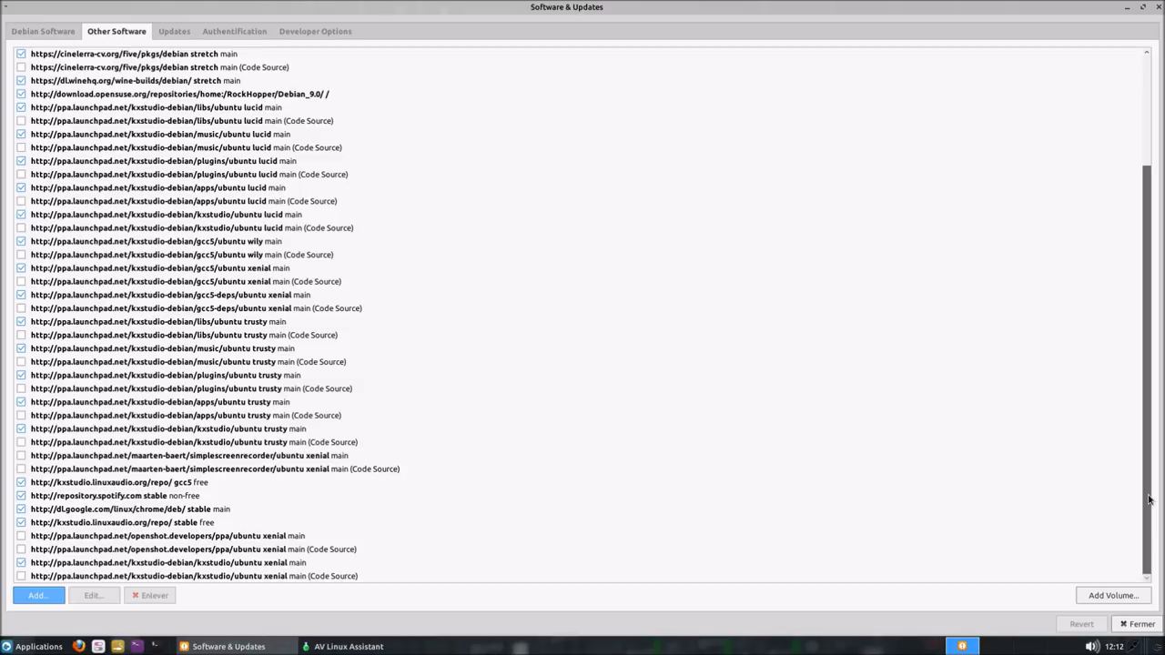
left_click_drag(1149, 499, 1162, 369)
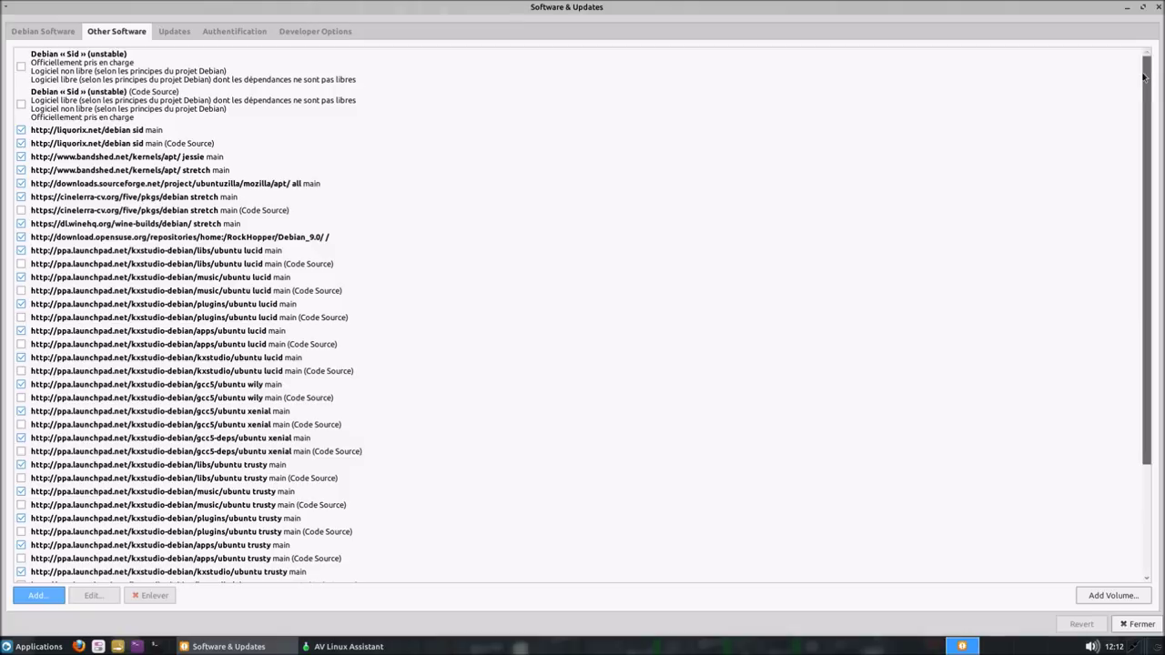
left_click(1156, 15)
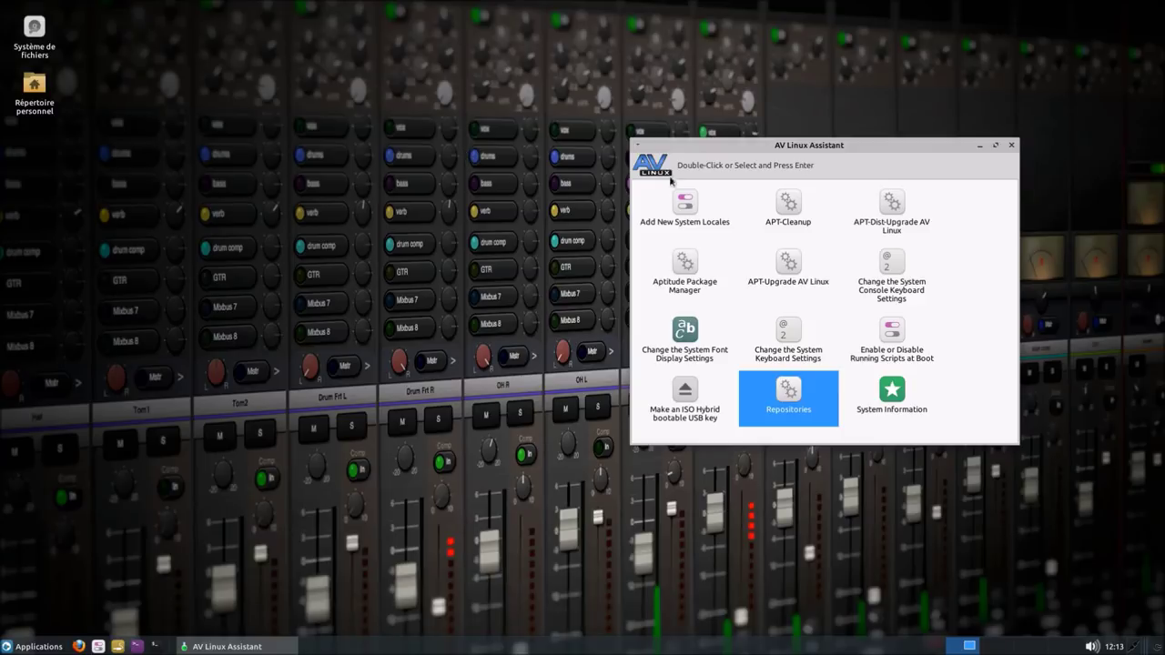
- Close AV Linux Assistant and enlarge the Applications menu, browsing Accessoires and then Infographie
left_click(1011, 145)
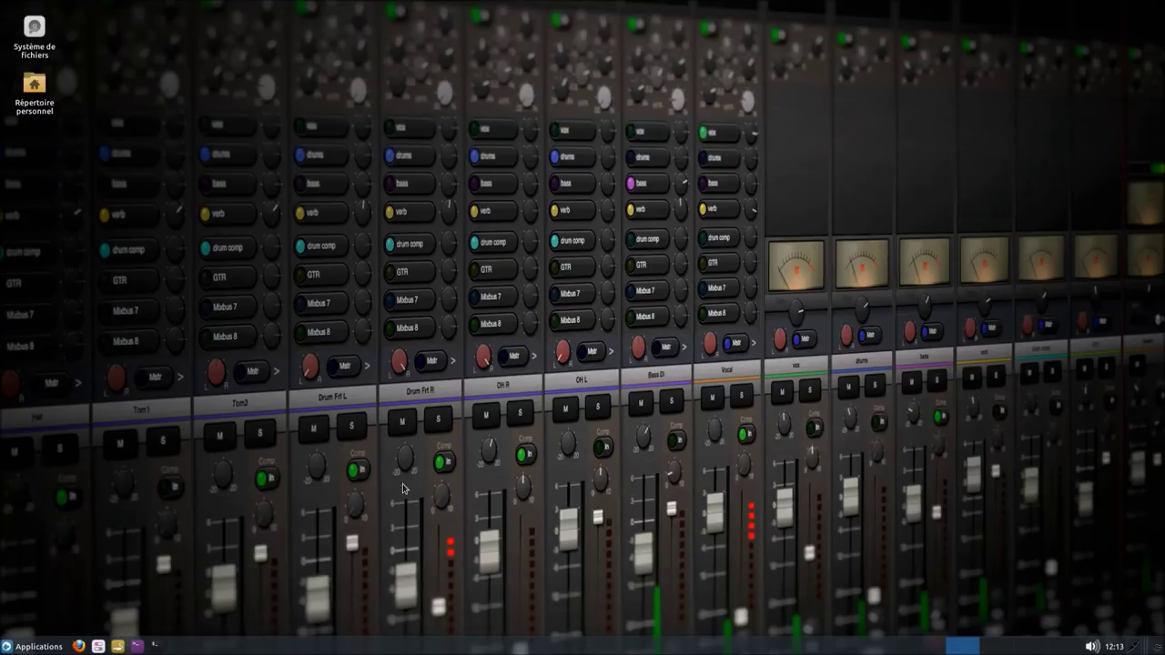
left_click(60, 646)
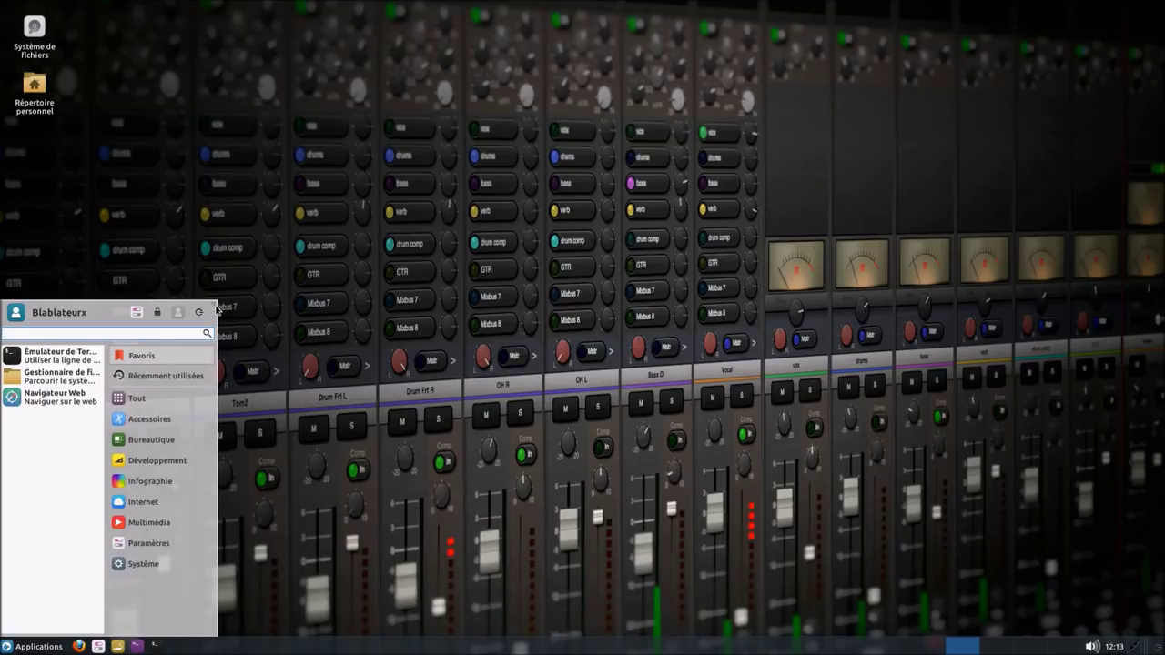
left_click_drag(213, 306, 509, 137)
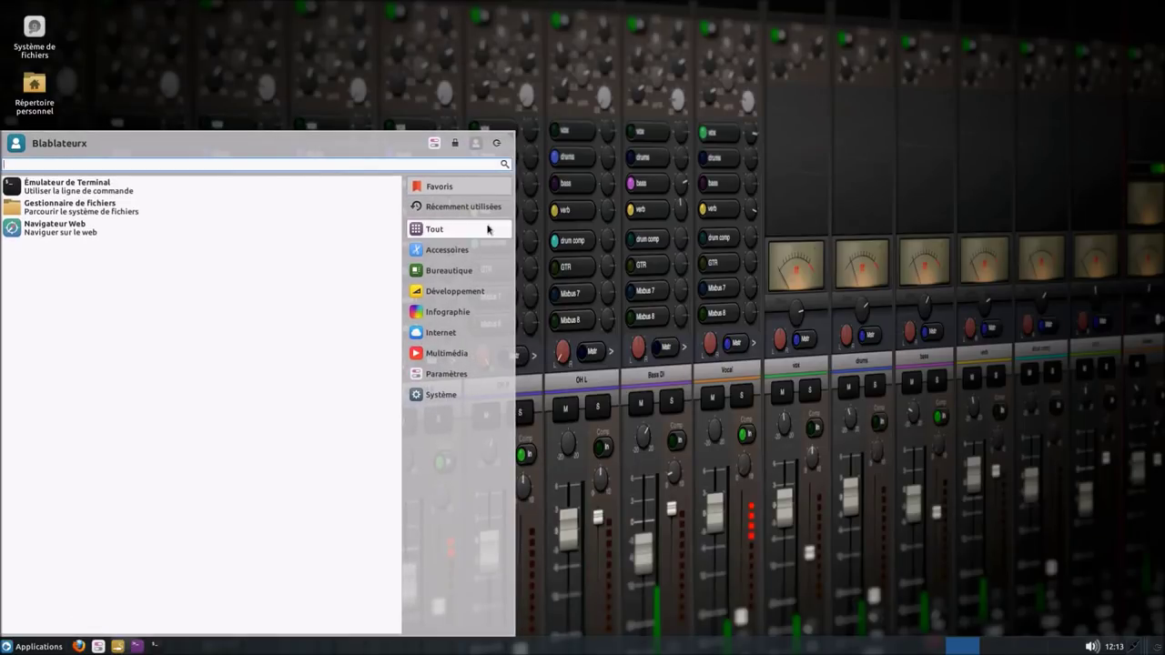
left_click(472, 249)
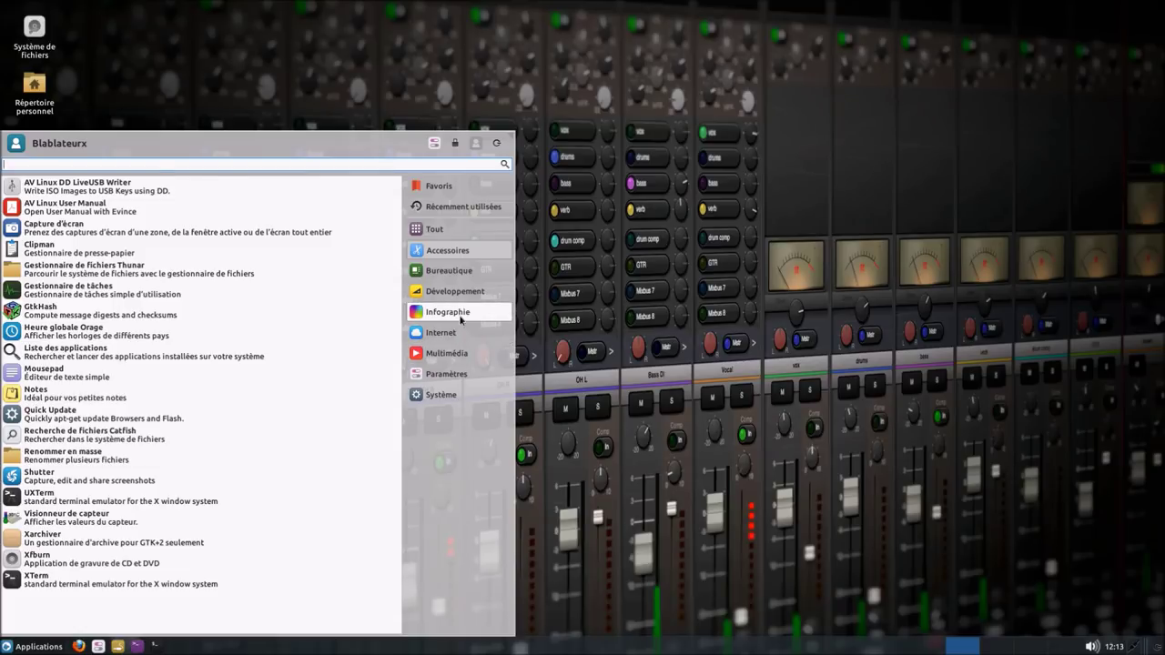
left_click(461, 316)
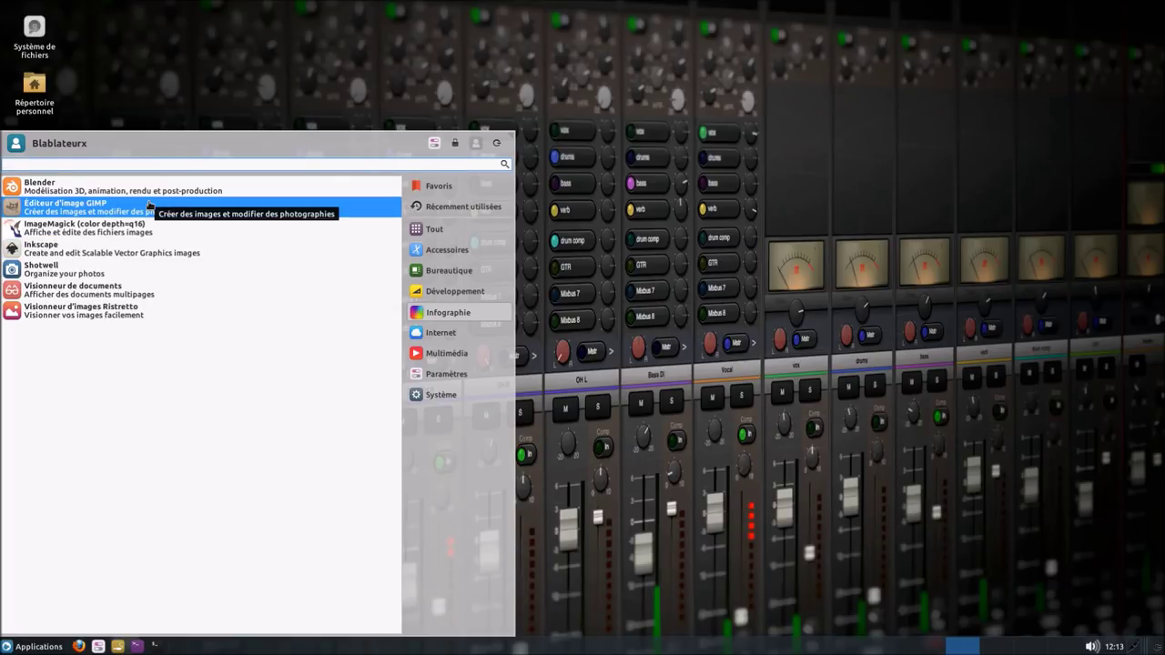
- Launch Blender 2.78 maximized past its splash screen, then reopen Applications > Infographie
left_click(152, 196)
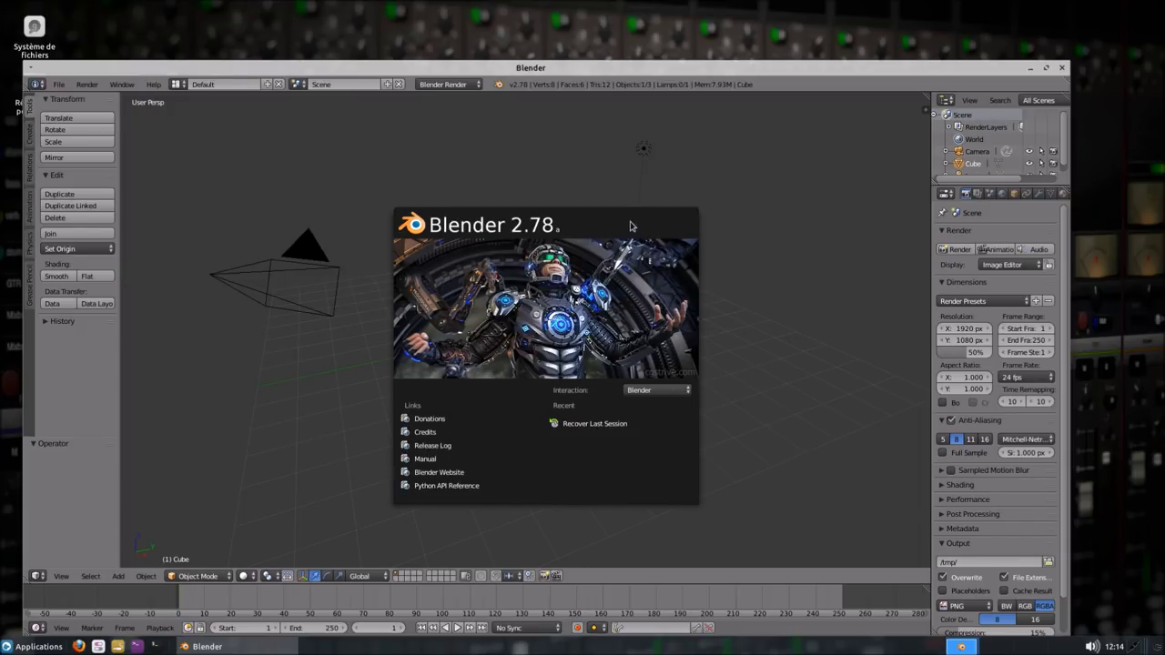
left_click(677, 224)
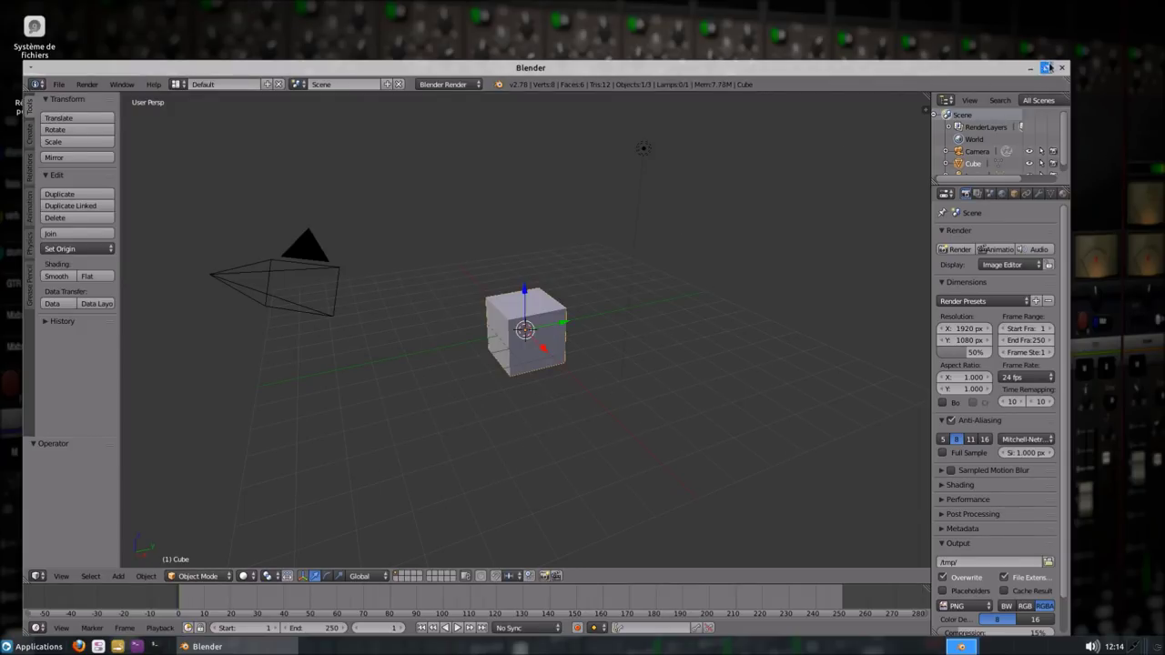
left_click(1045, 68)
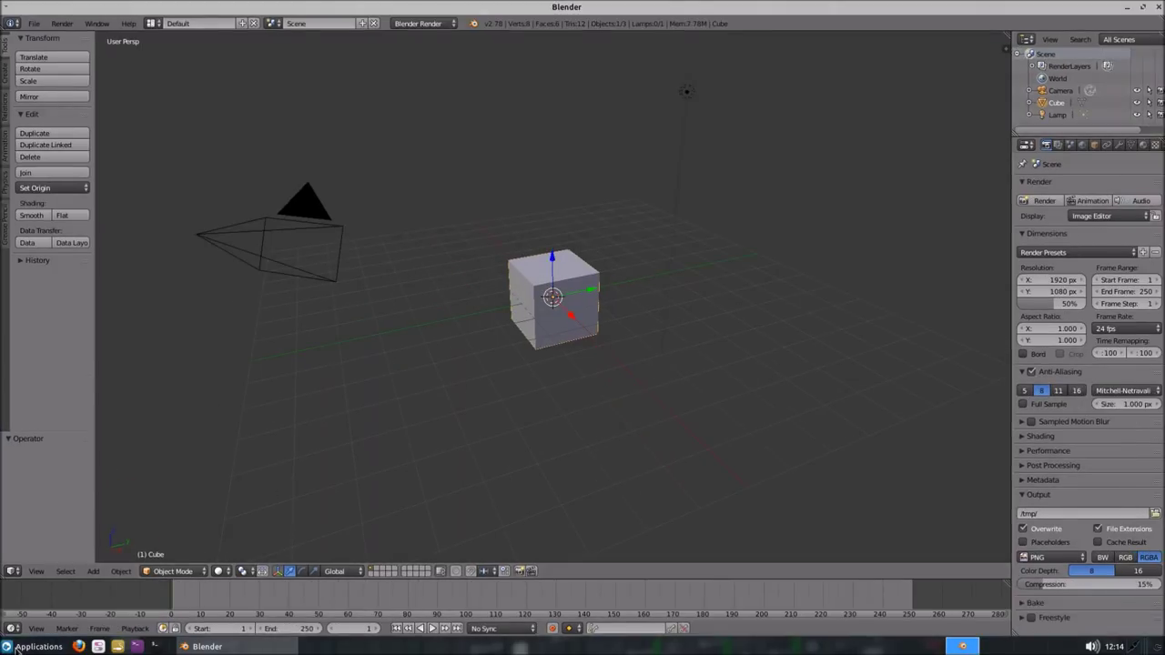
left_click(9, 648)
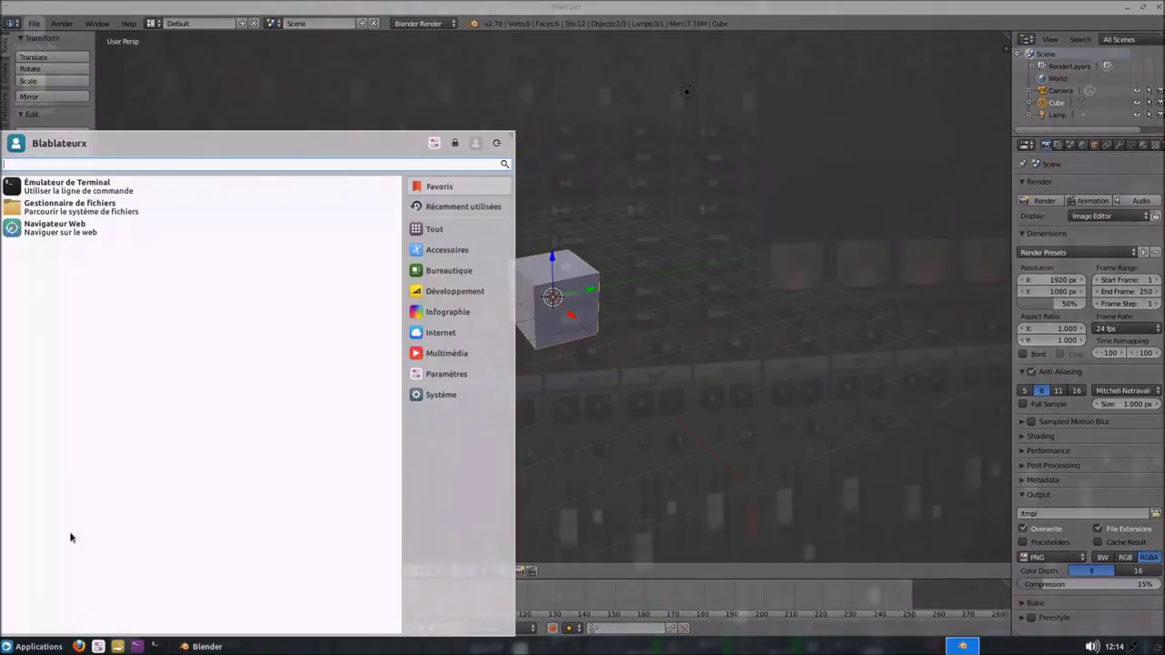
left_click(469, 312)
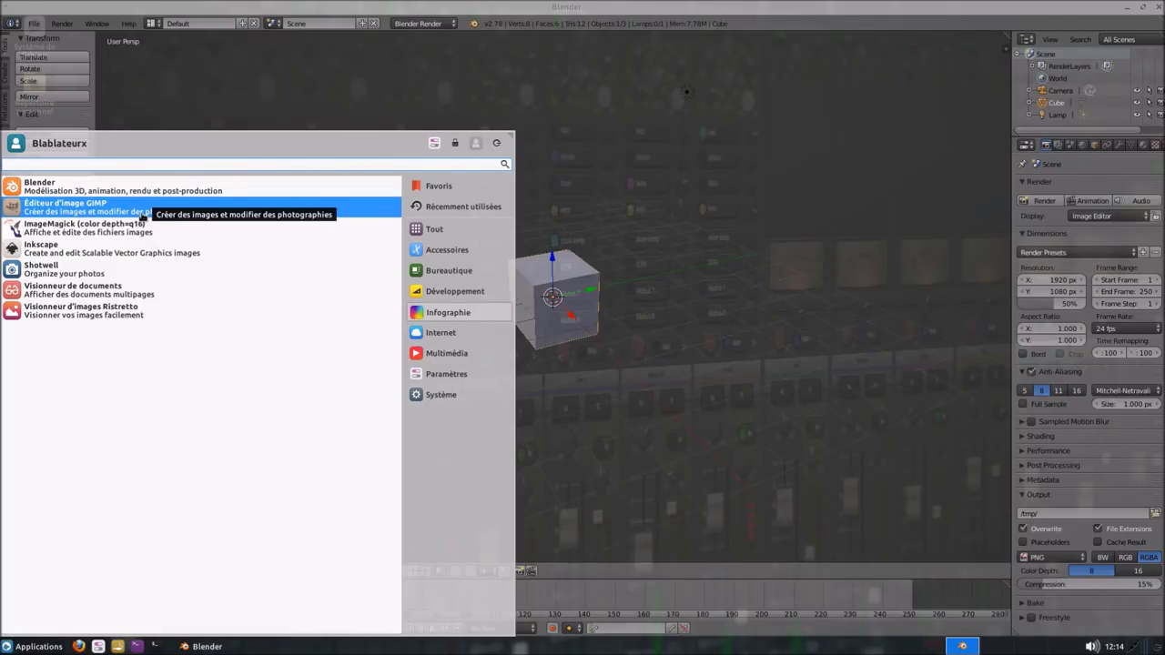
- Launch GIMP 2.8, switch it to Fenêtres > Mode fenêtre unique, and maximize it
left_click(133, 216)
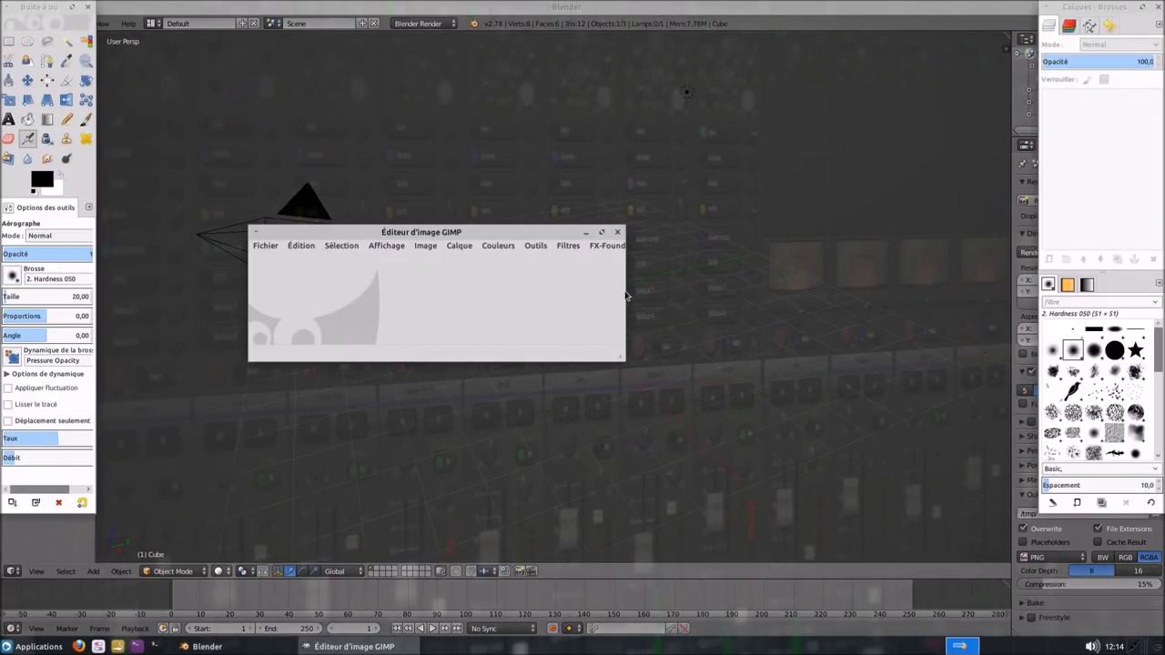
left_click_drag(624, 291, 793, 301)
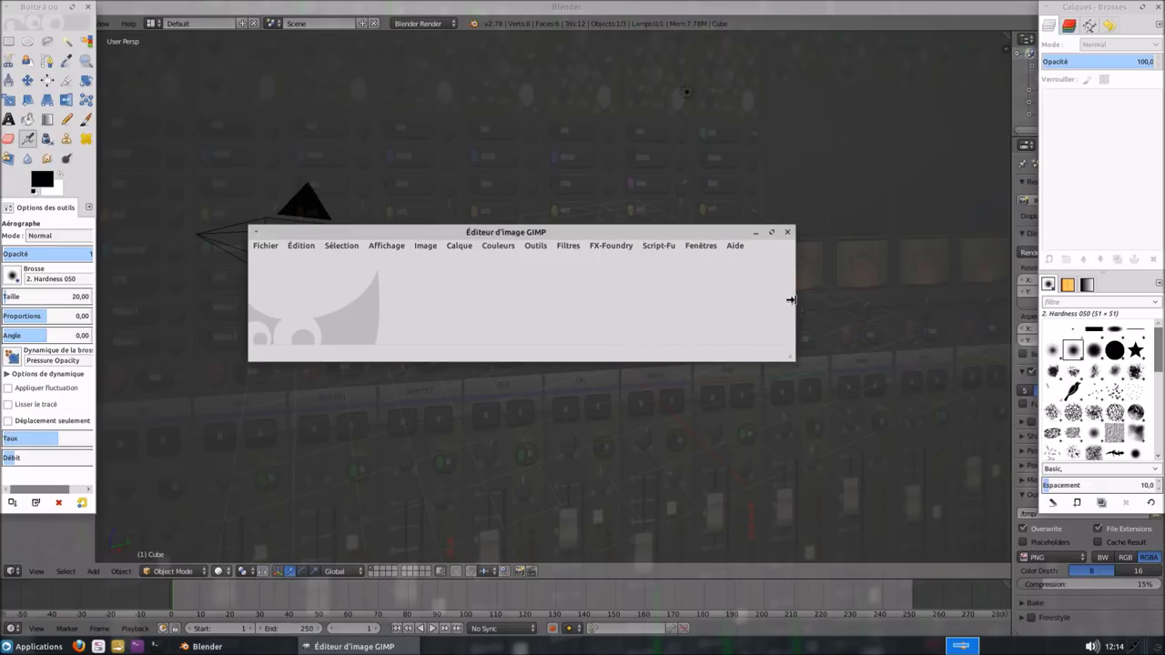
left_click(699, 246)
left_click(703, 342)
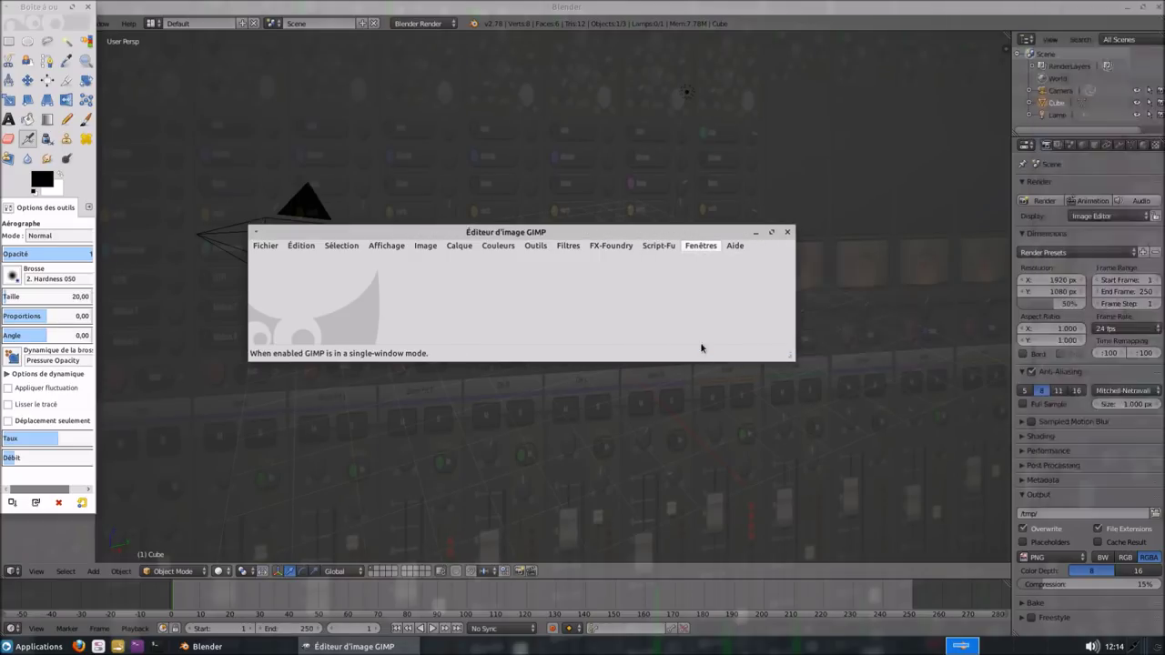
left_click(918, 153)
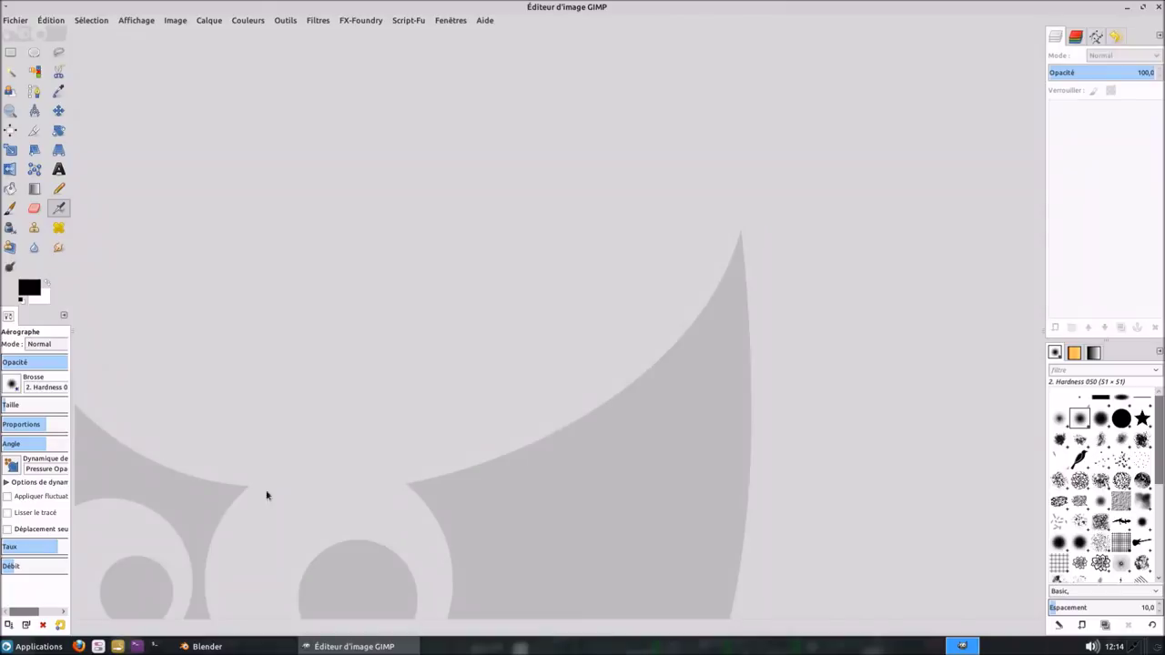
left_click(37, 646)
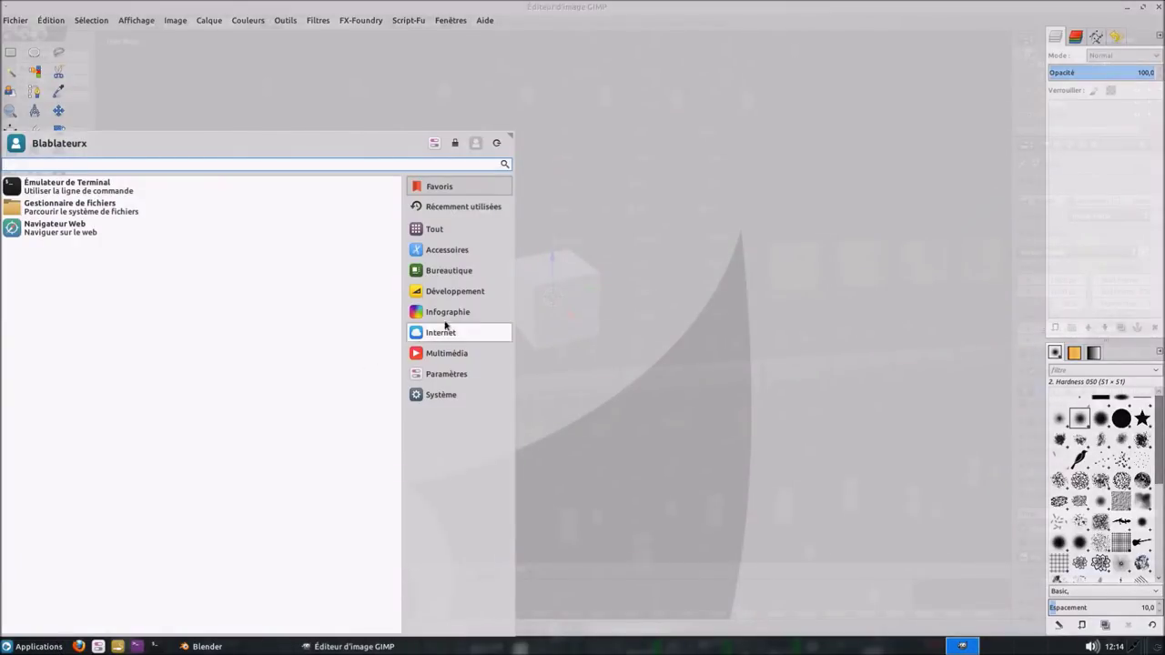
- Launch Inkscape from Infographie with the blank Nouveau document 1
left_click(446, 311)
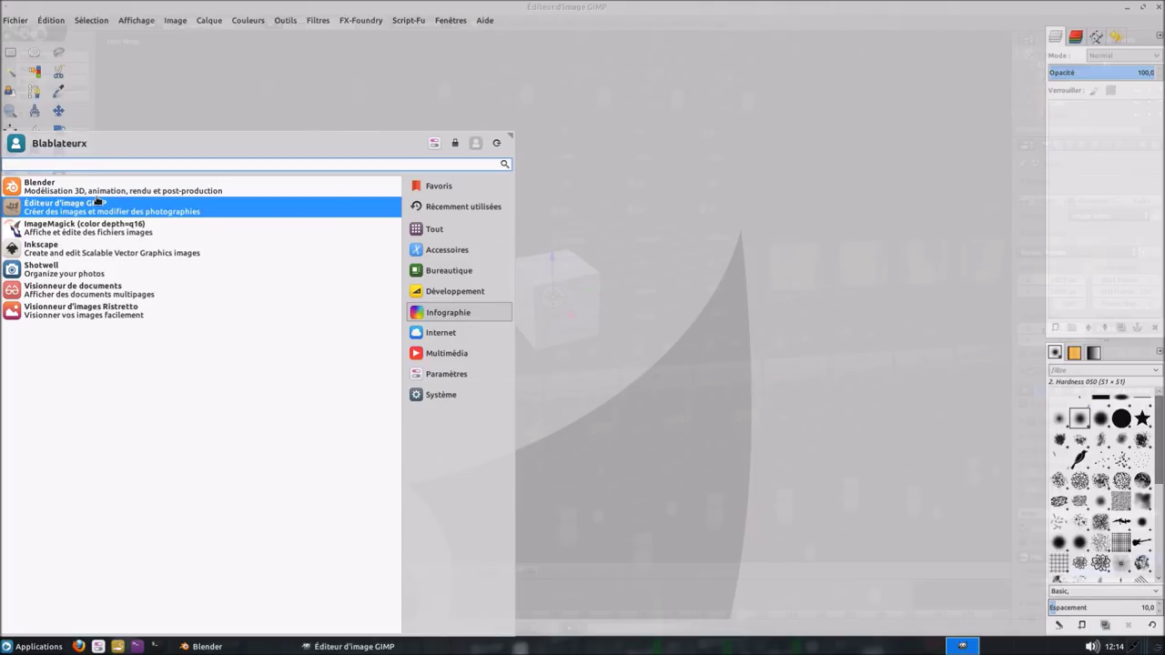
left_click(94, 248)
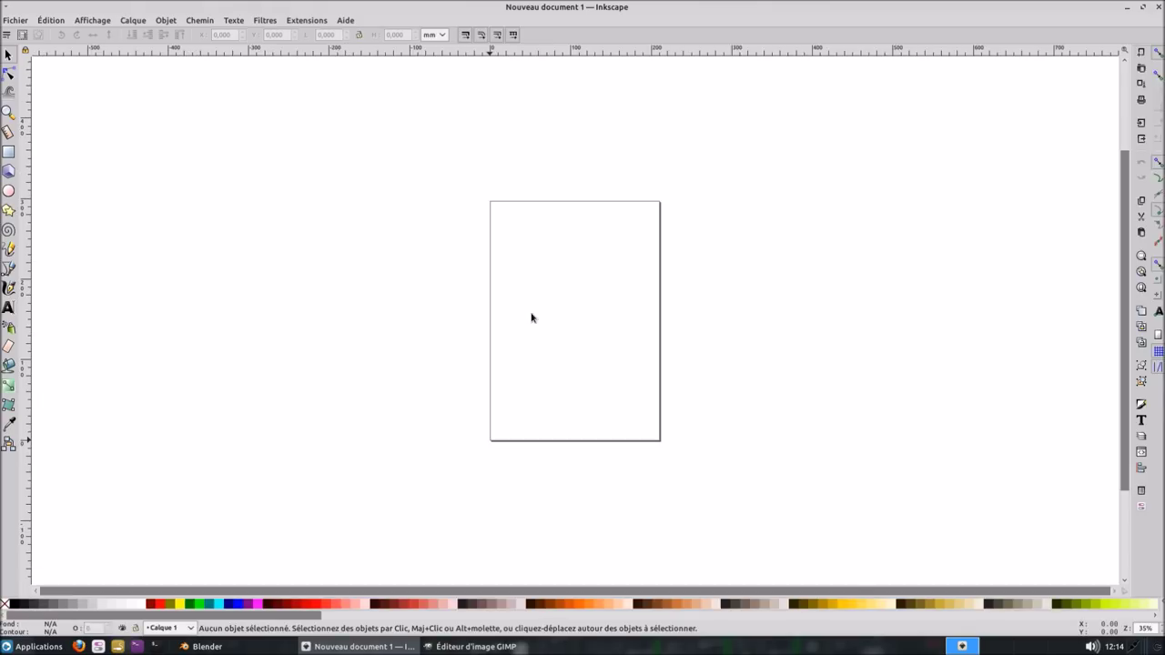
left_click(33, 648)
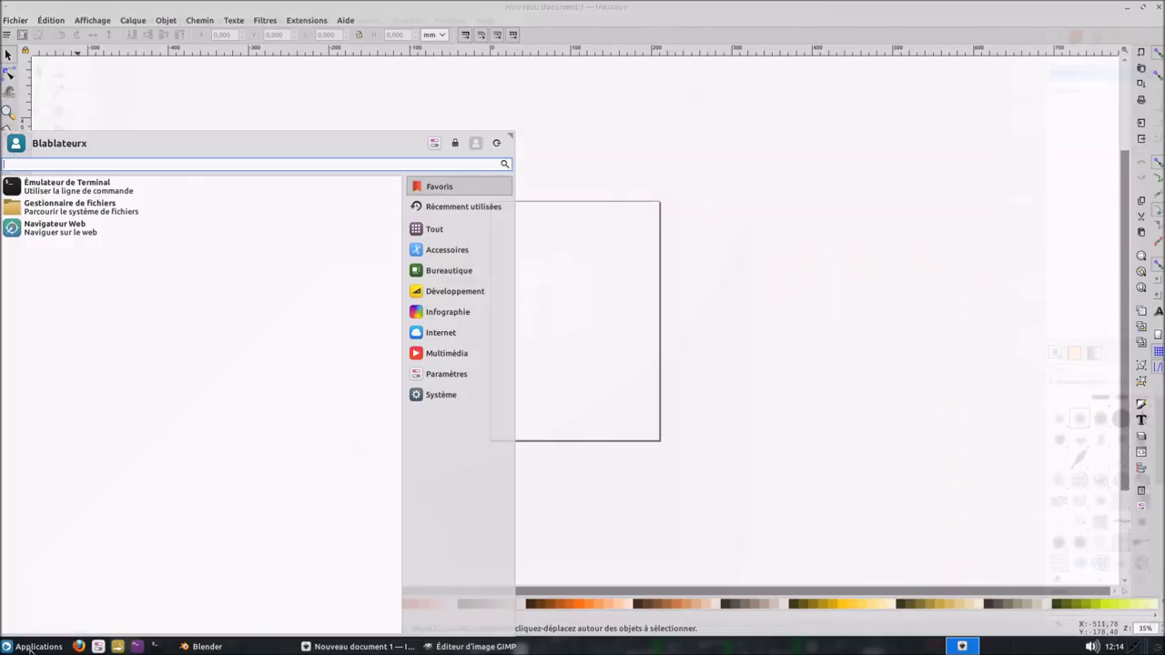
- Launch Shotwell from Infographie, dismiss its welcome message, and maximize the empty library
left_click(460, 312)
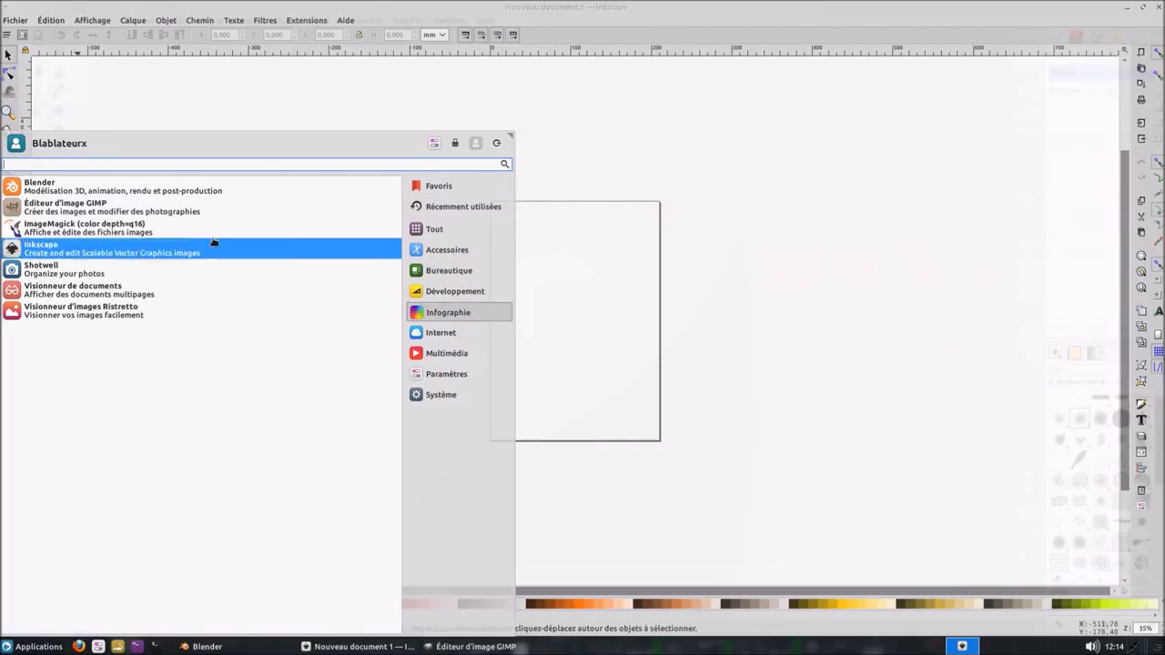
left_click(154, 261)
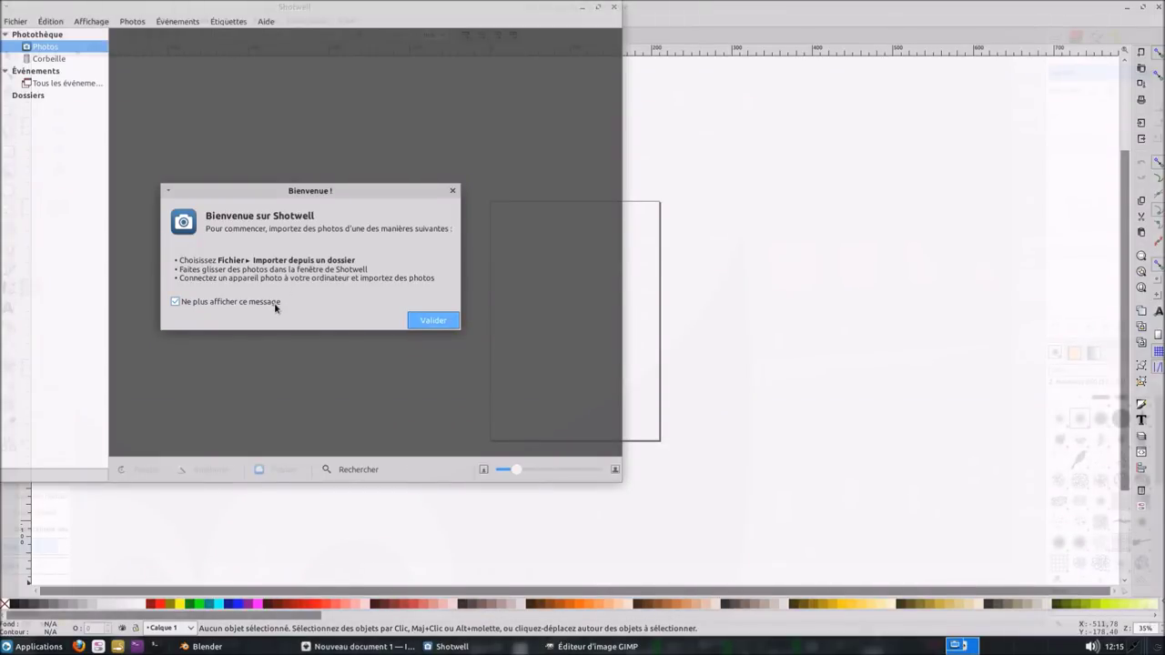
left_click(446, 325)
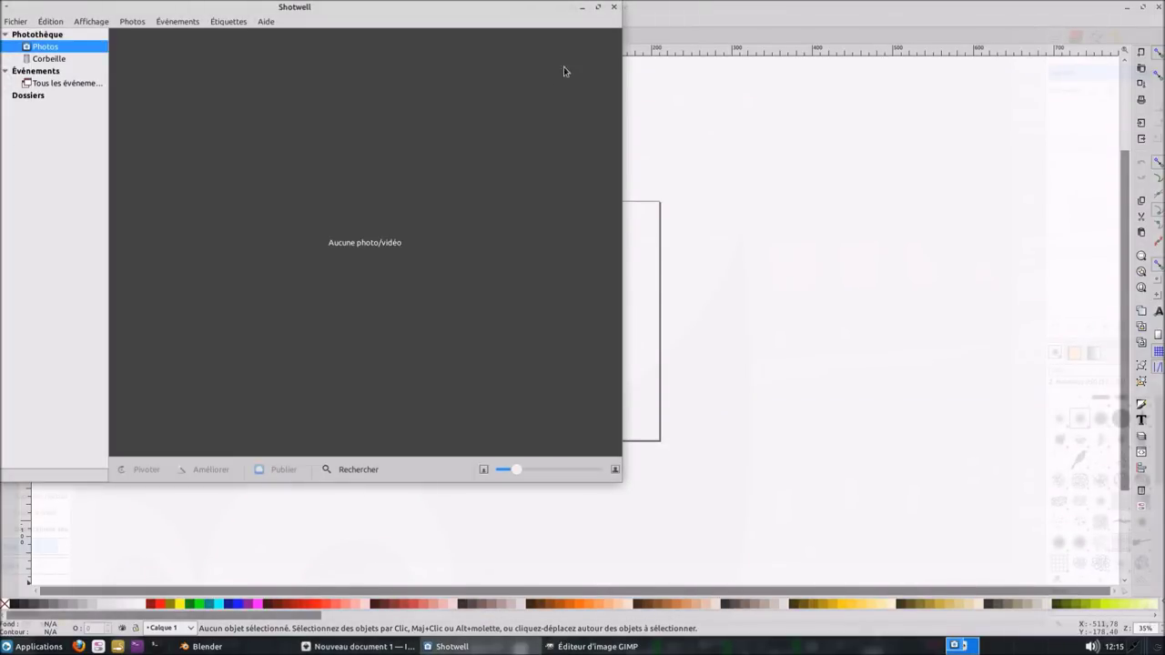
left_click(598, 7)
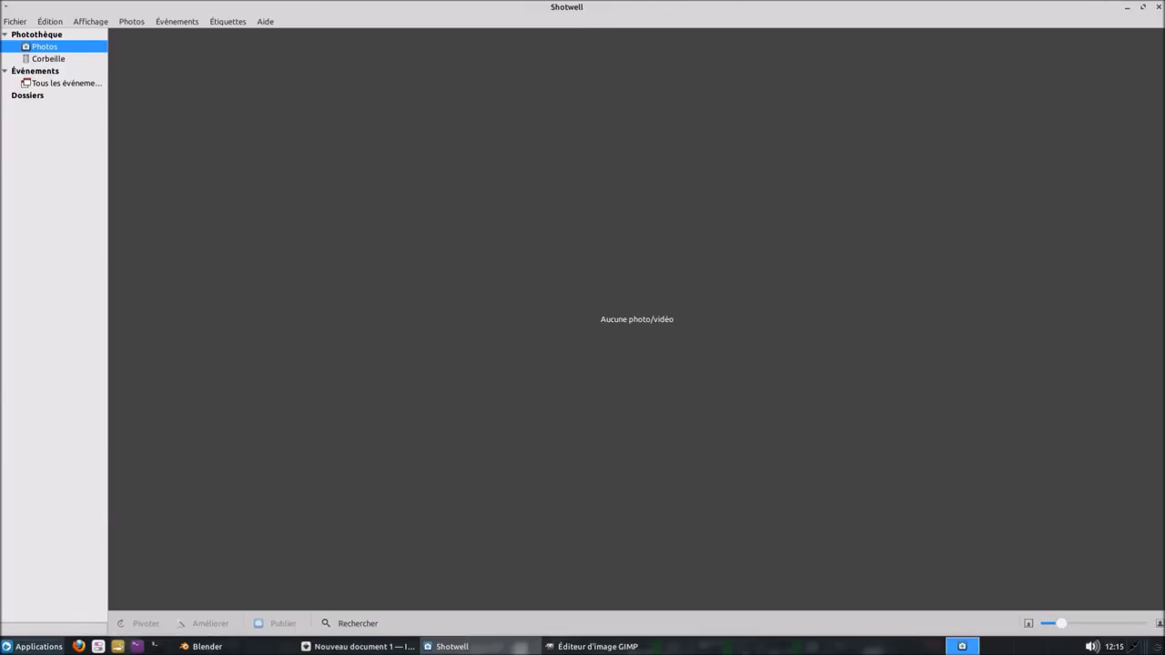
left_click(17, 648)
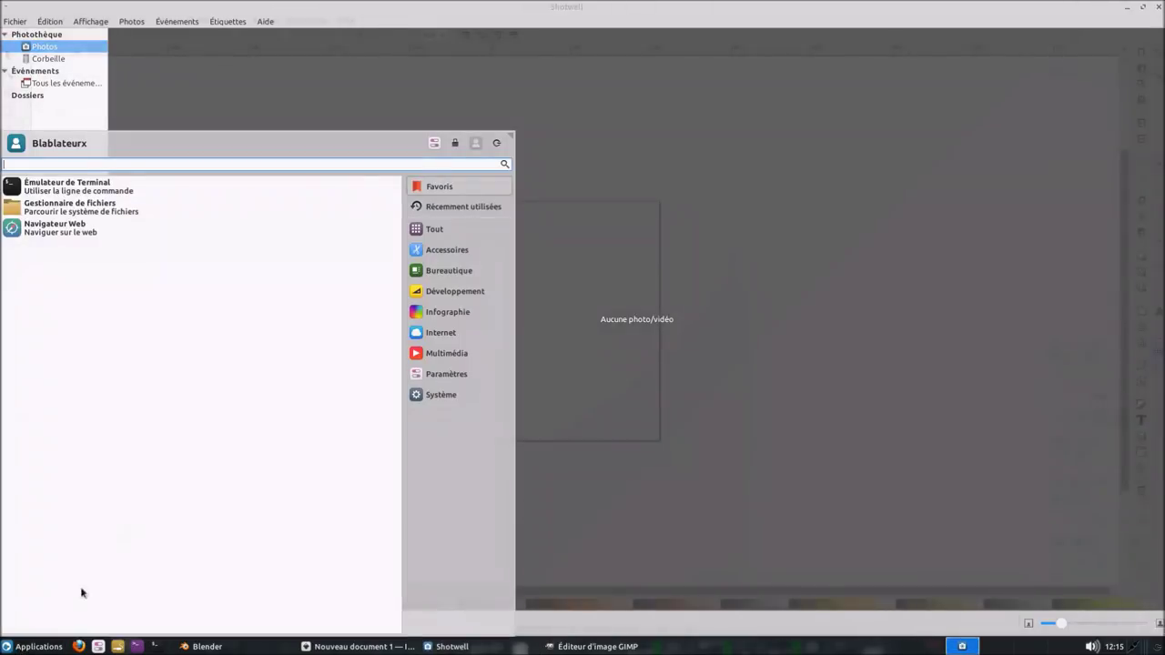
- Launch Visionneur d'images Ristretto from Infographie and maximize its empty window
left_click(475, 315)
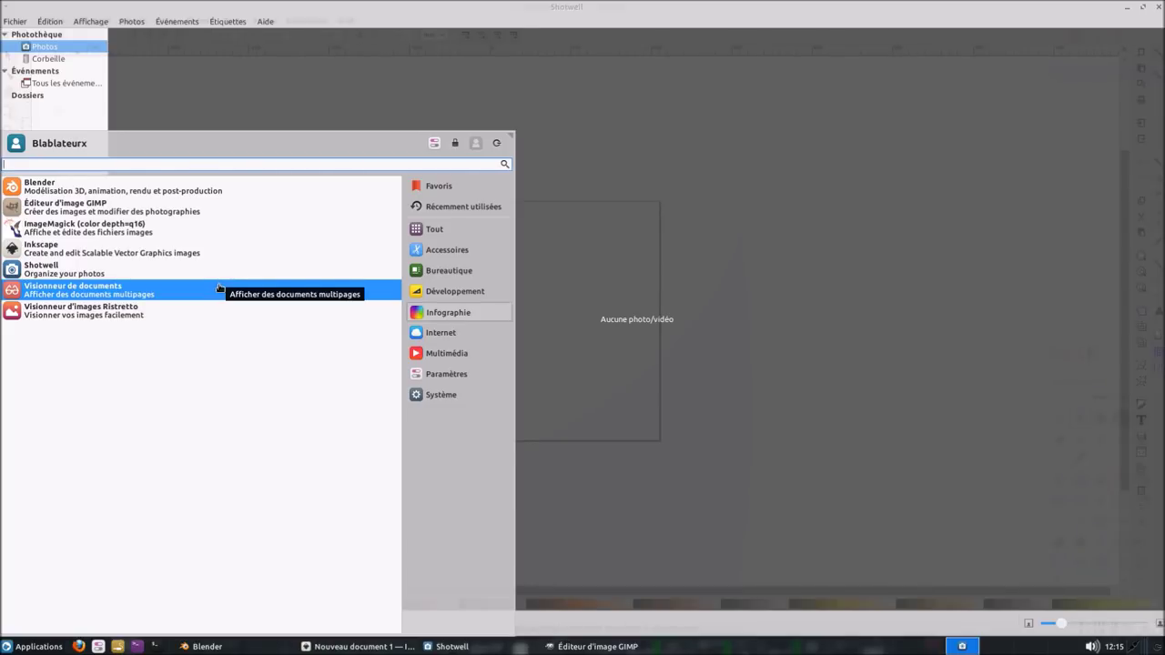
left_click(177, 315)
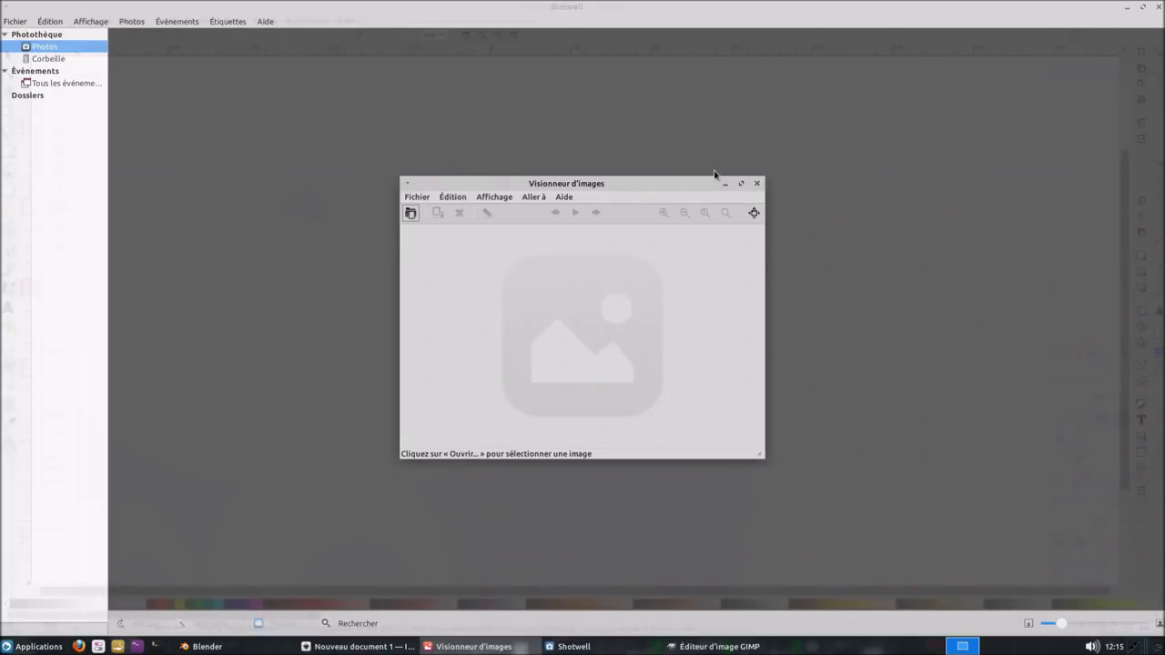
left_click(741, 185)
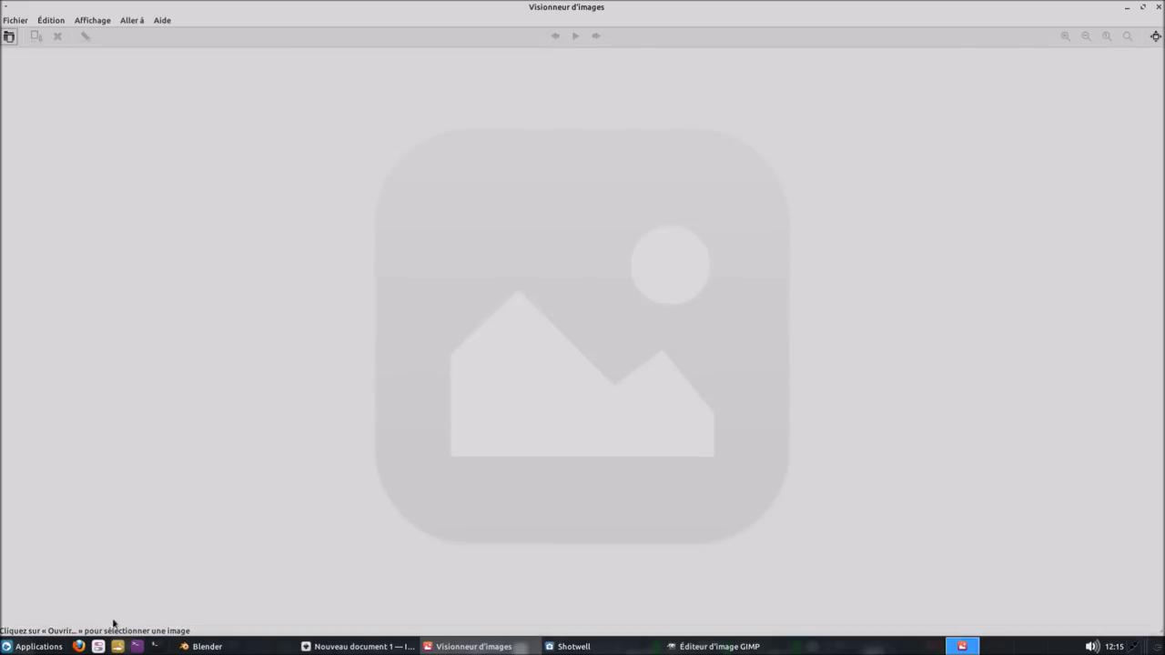
left_click(43, 645)
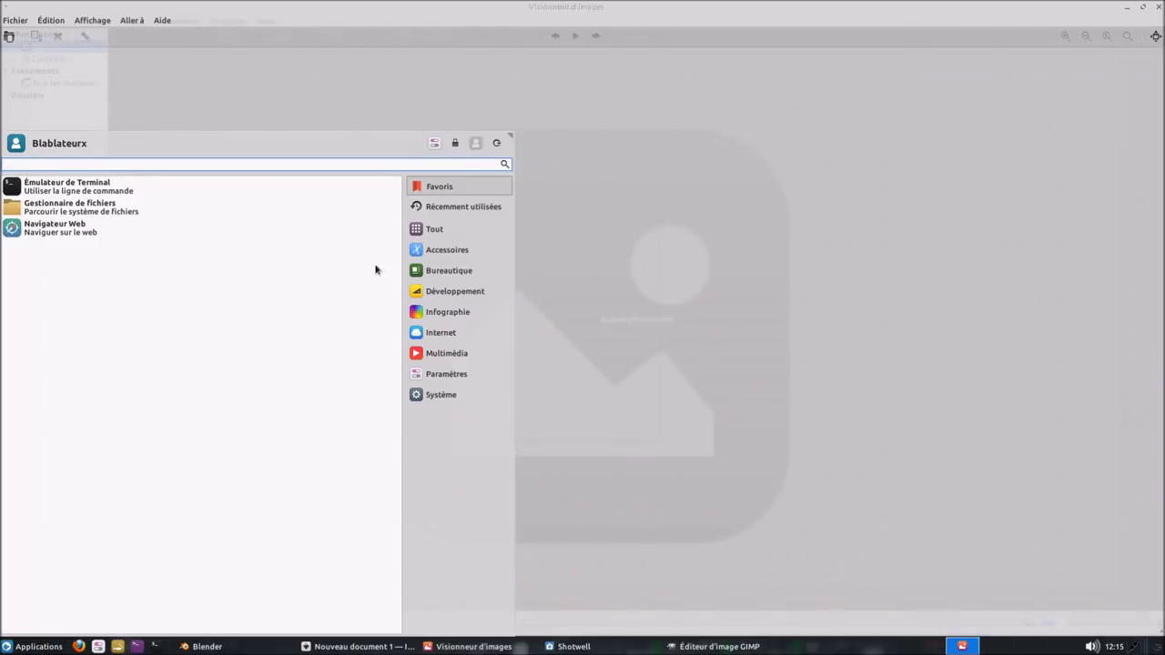
- Launch the Carla plugin host from Multimédia > Audio Plugins and move its window up and right
left_click(475, 311)
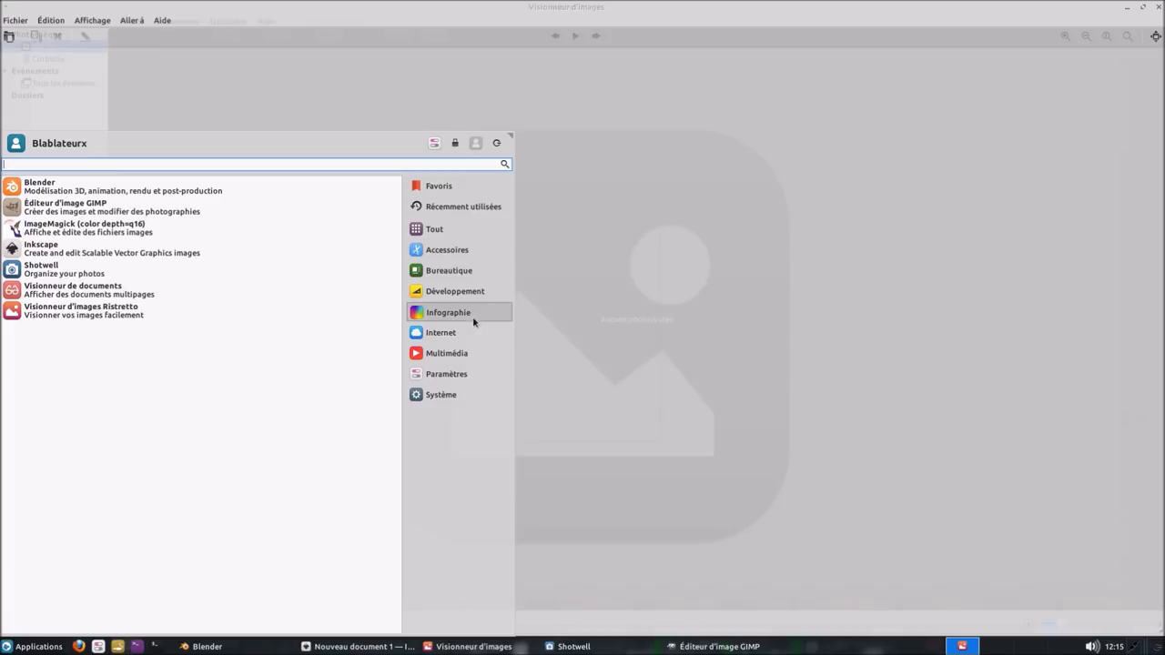
left_click(461, 355)
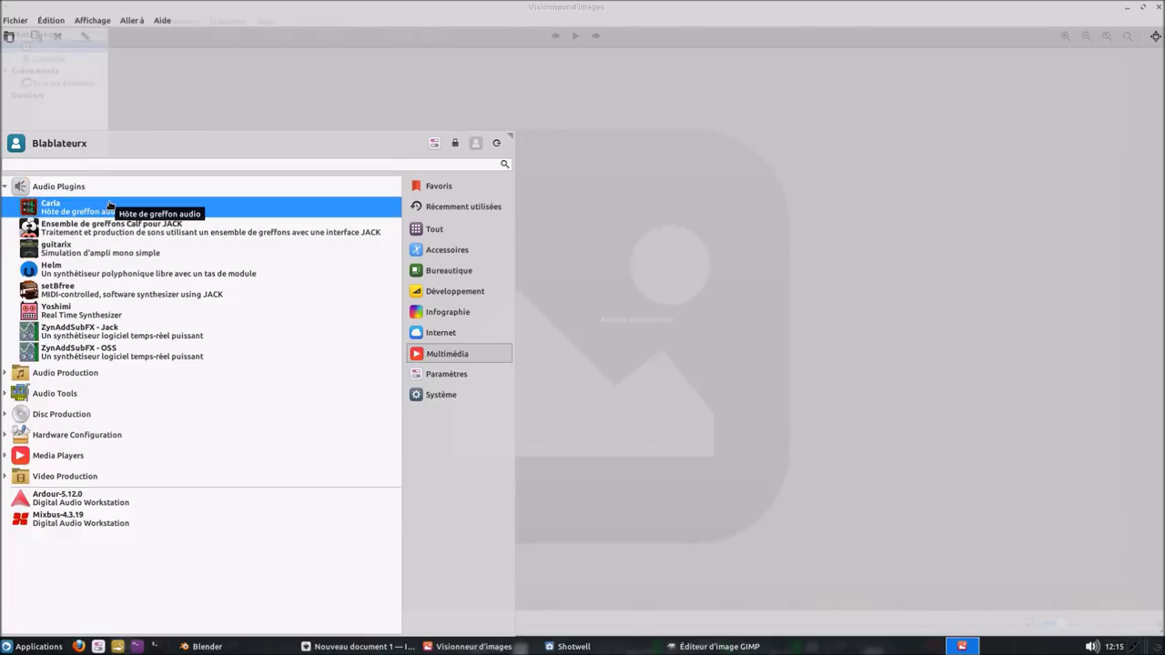
left_click(109, 207)
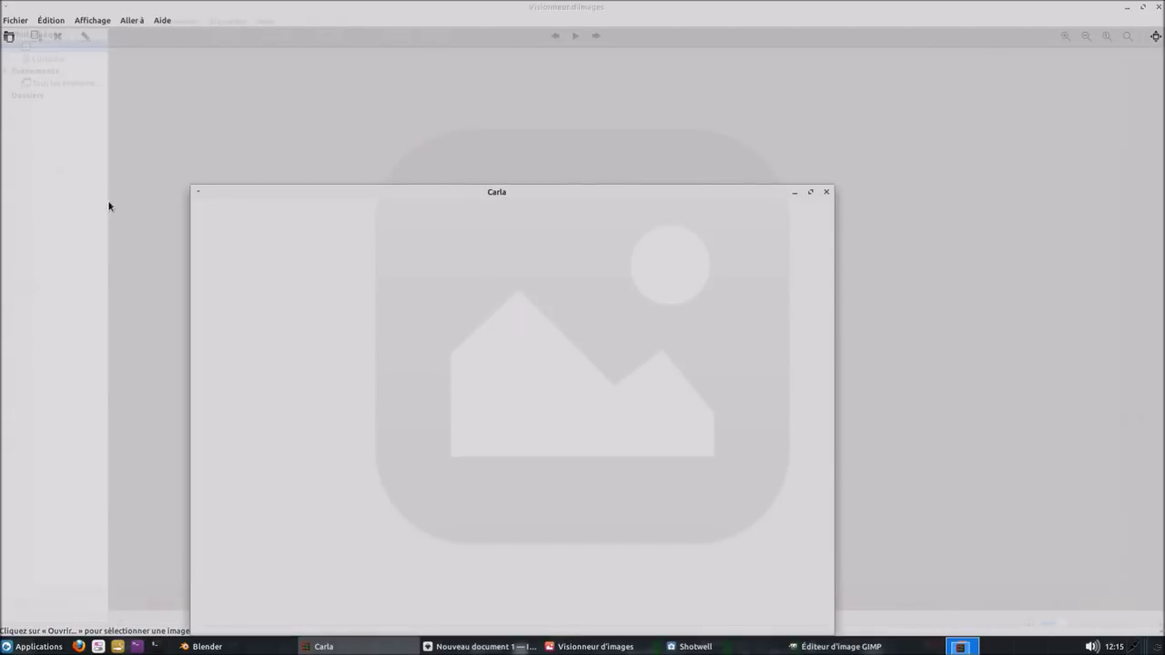
left_click_drag(572, 193, 730, 128)
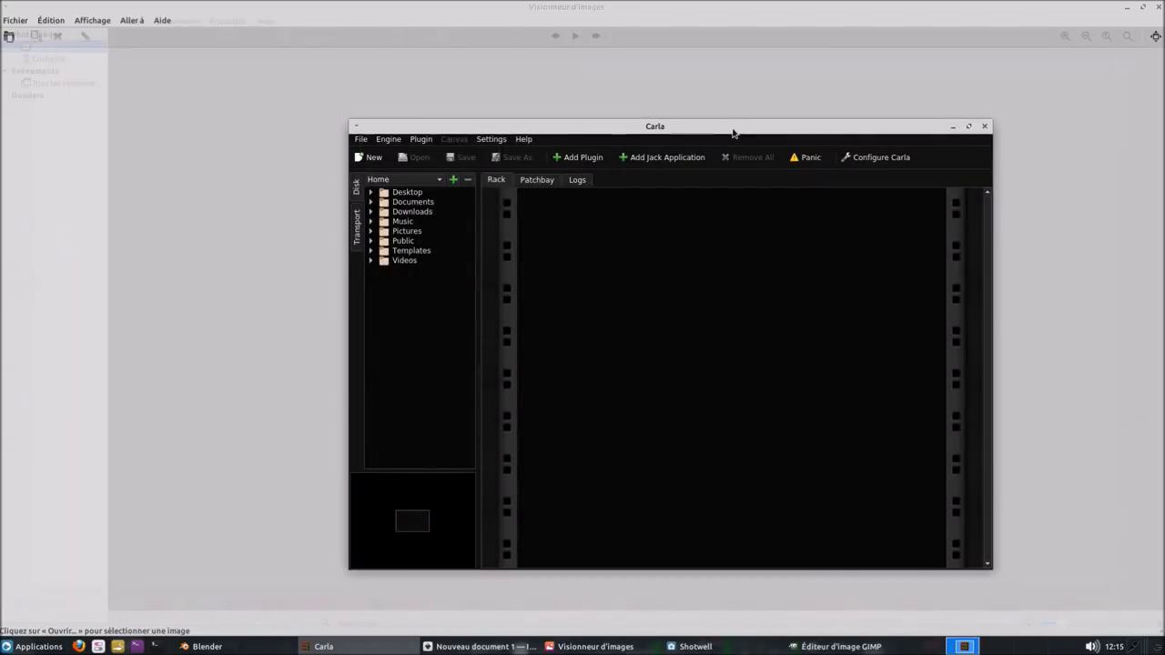
- View Carla 1.9.8's Help > About information, then close it with OK
left_click(525, 140)
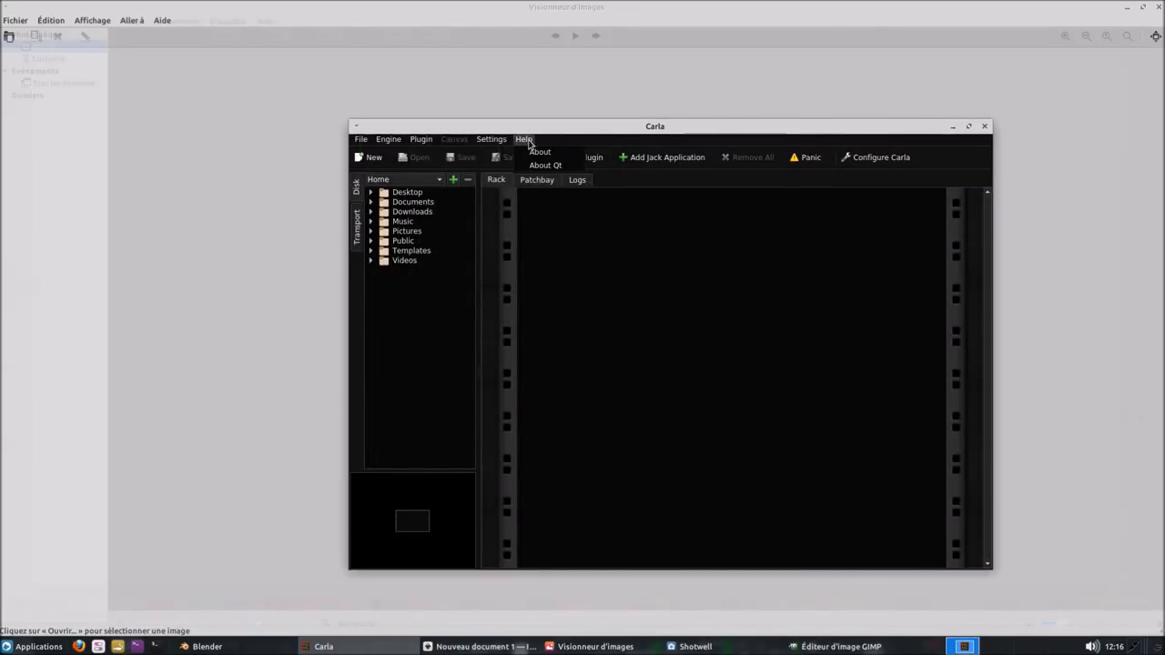
left_click(541, 154)
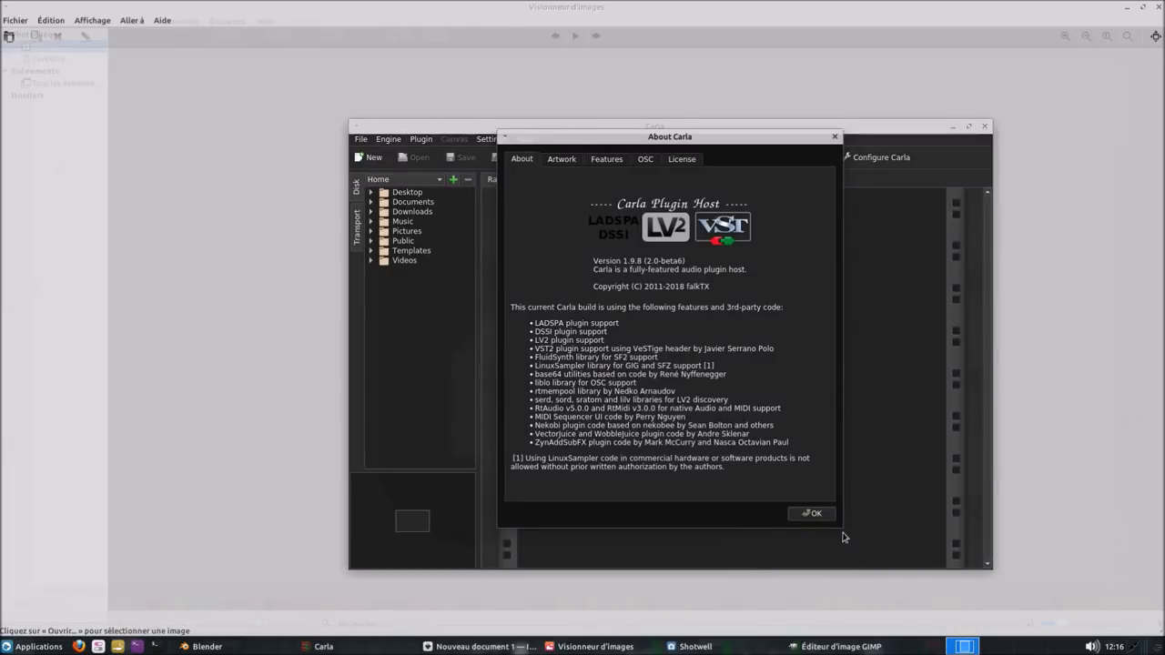
left_click(813, 515)
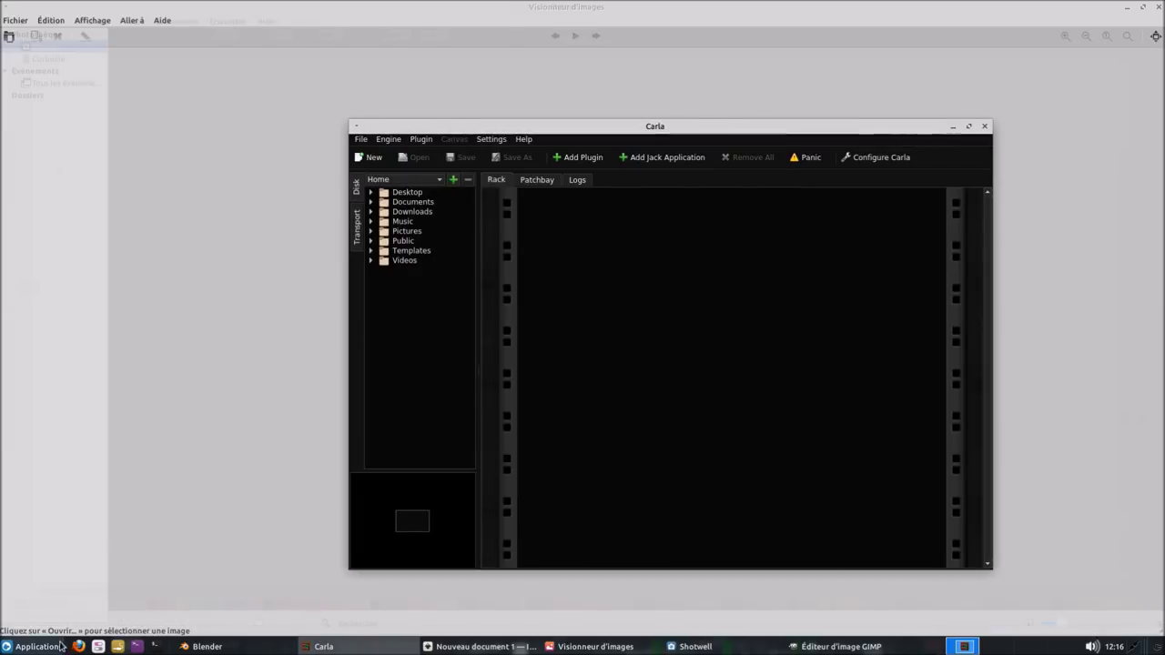
left_click(55, 647)
- Launch Calf JACK Host from Multimédia > Audio Plugins
left_click(446, 353)
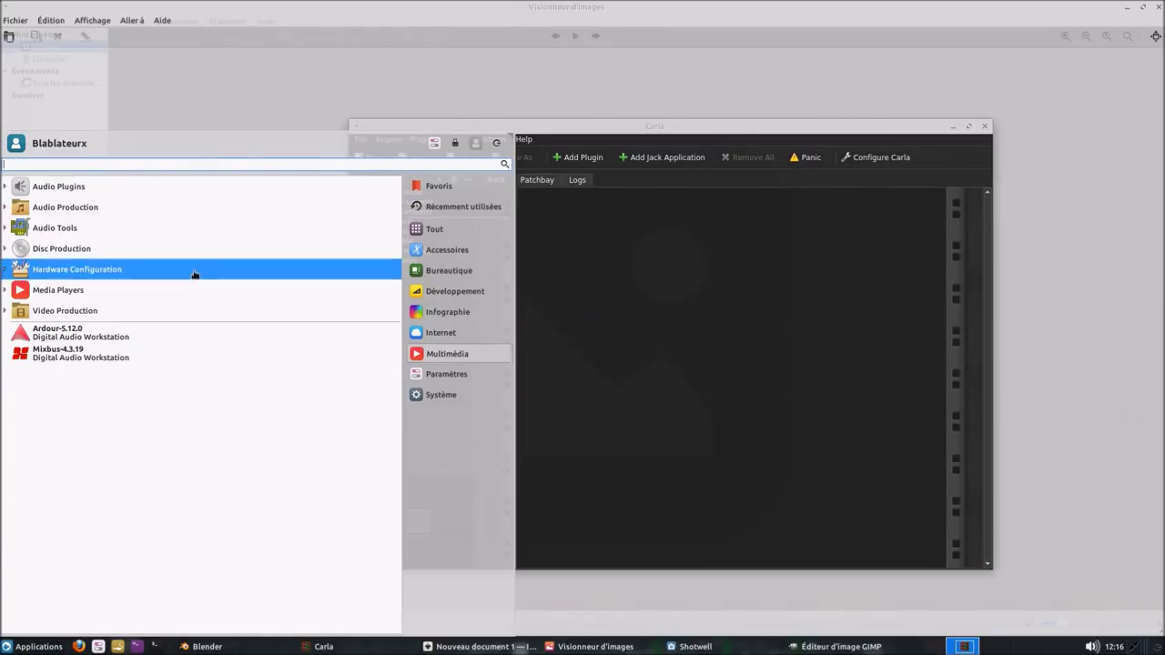
left_click(7, 186)
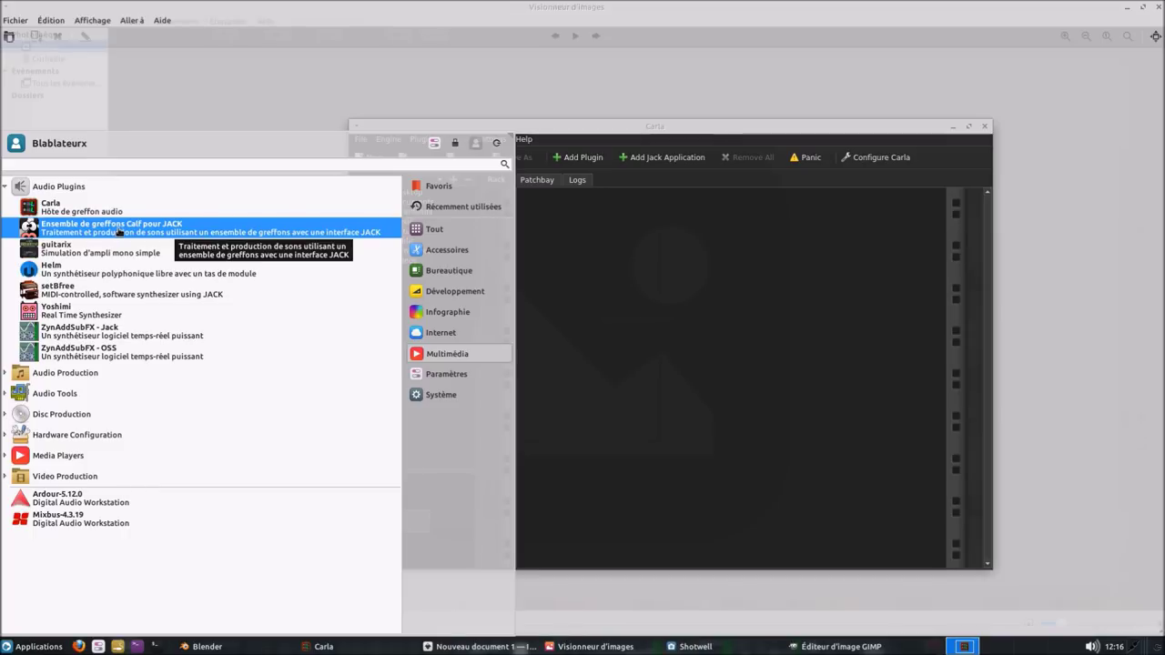
left_click(118, 229)
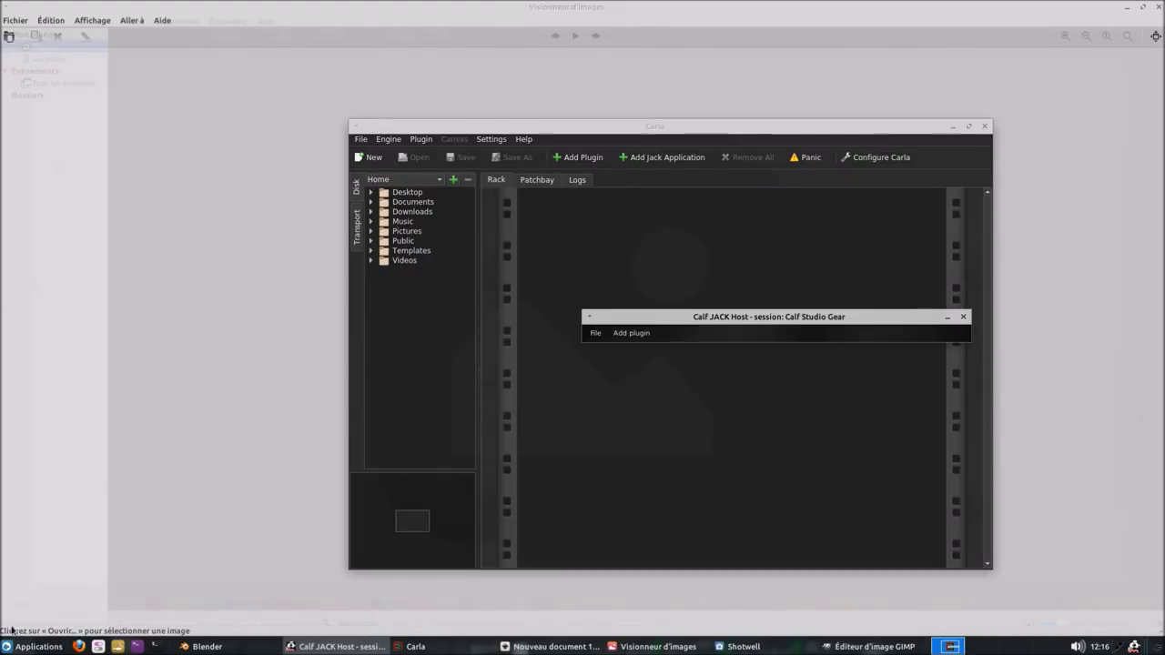
- Launch the Guitarix amp simulator and move its gx_head window to the screen's top right
left_click(32, 647)
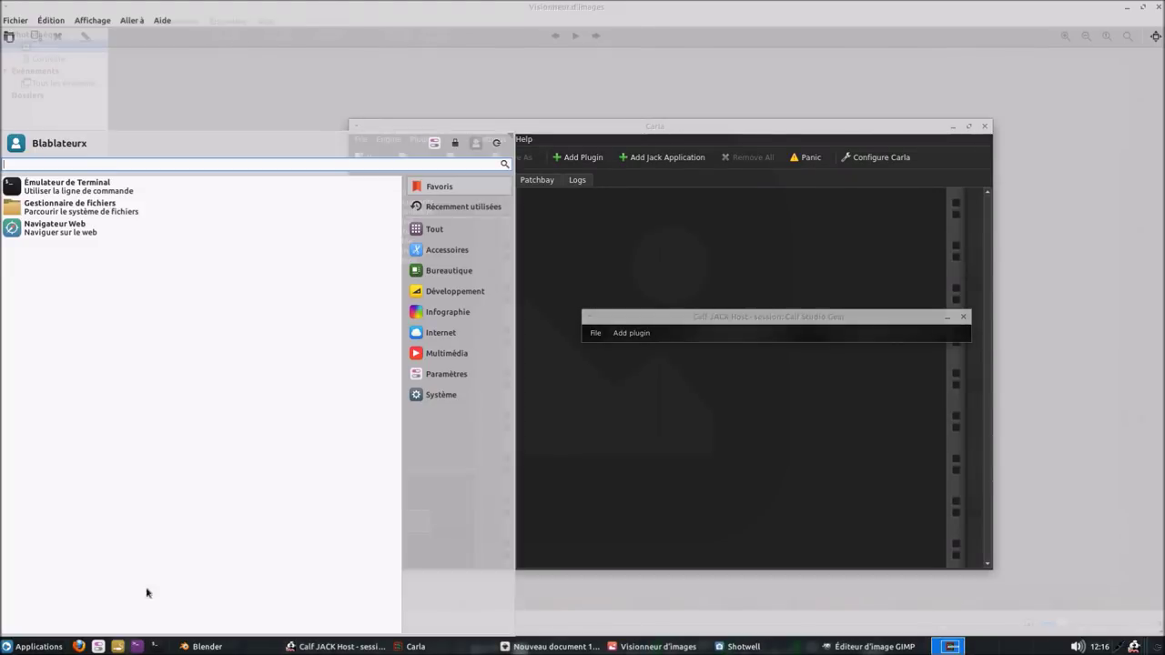
left_click(446, 353)
left_click(41, 188)
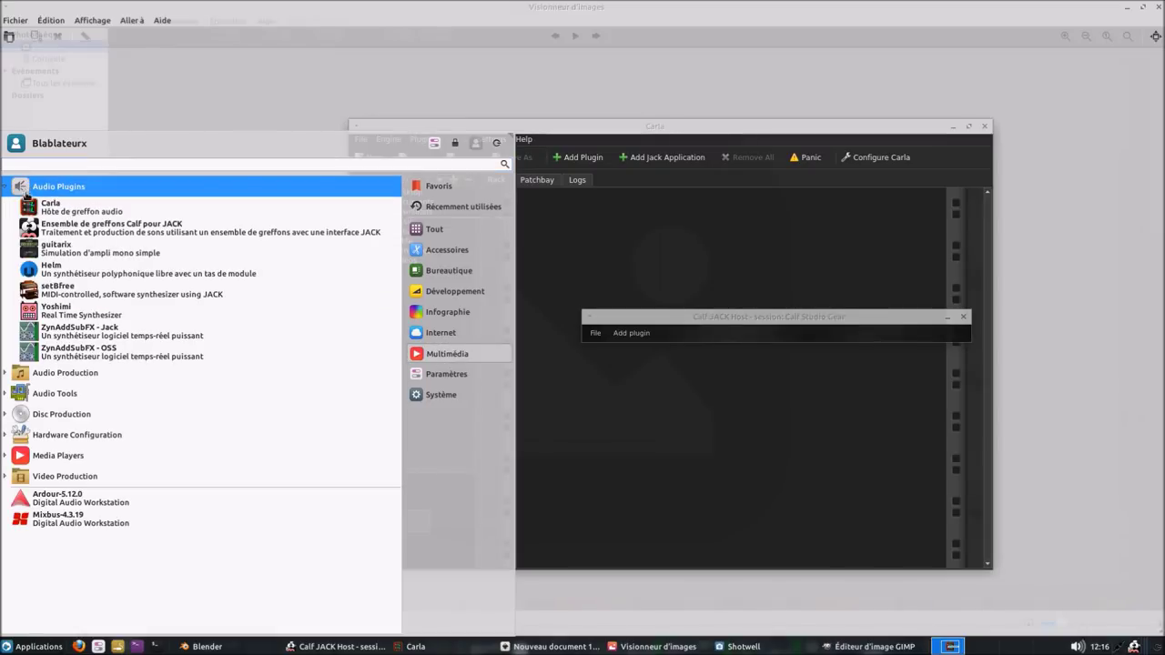
left_click(123, 257)
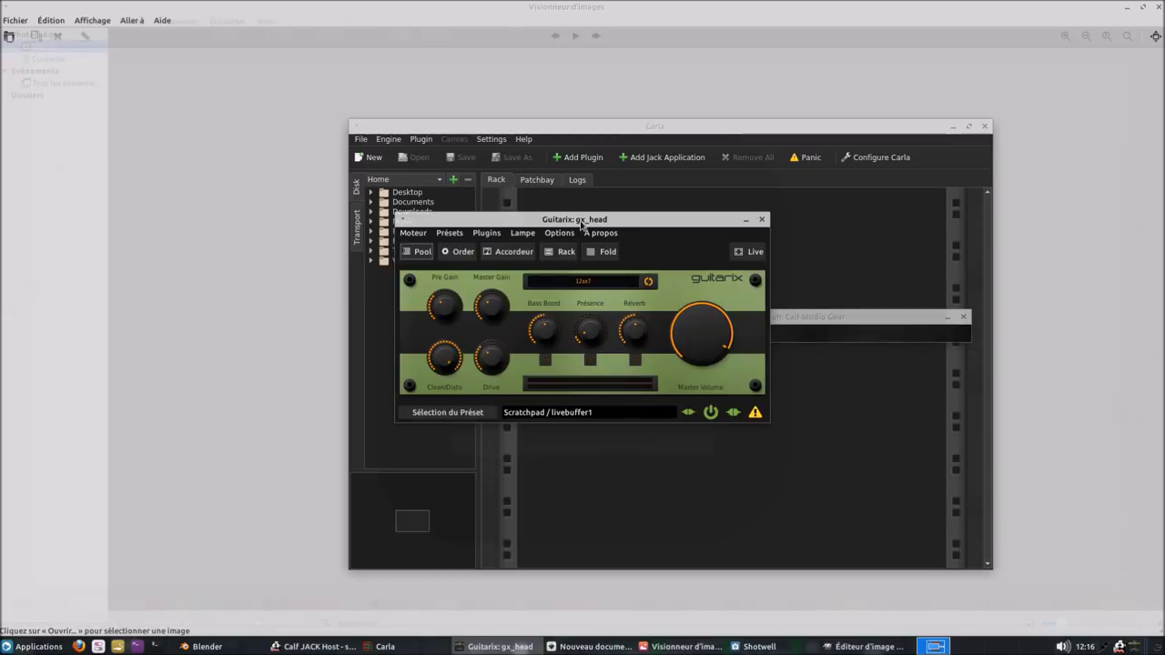
left_click_drag(581, 218, 950, 66)
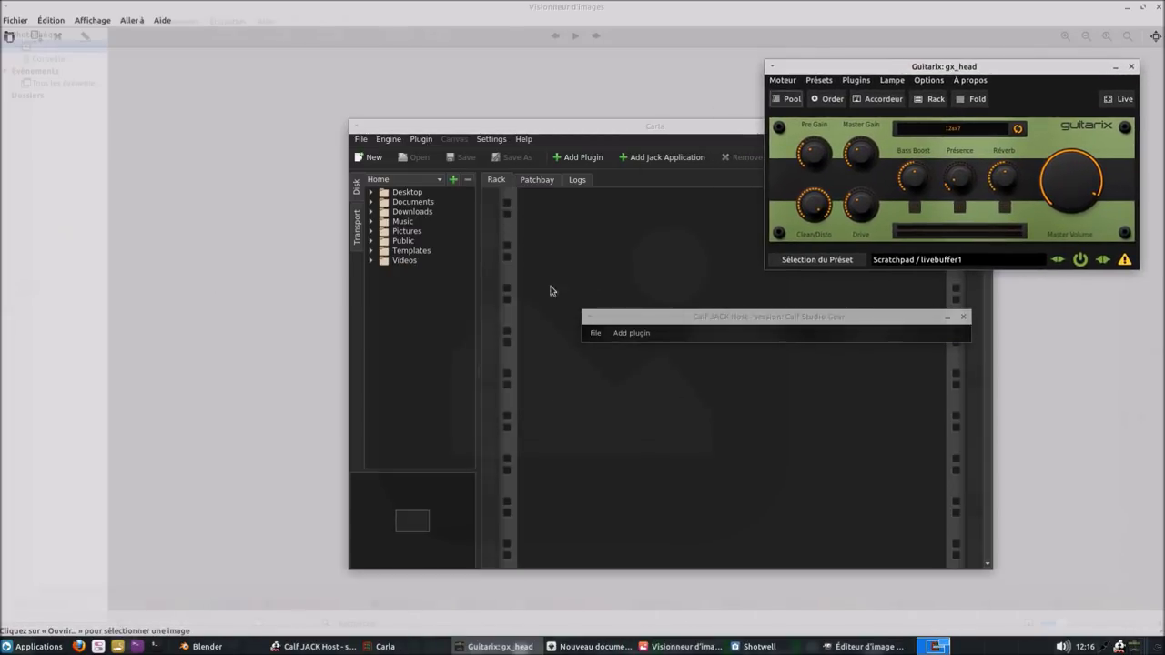
left_click(39, 648)
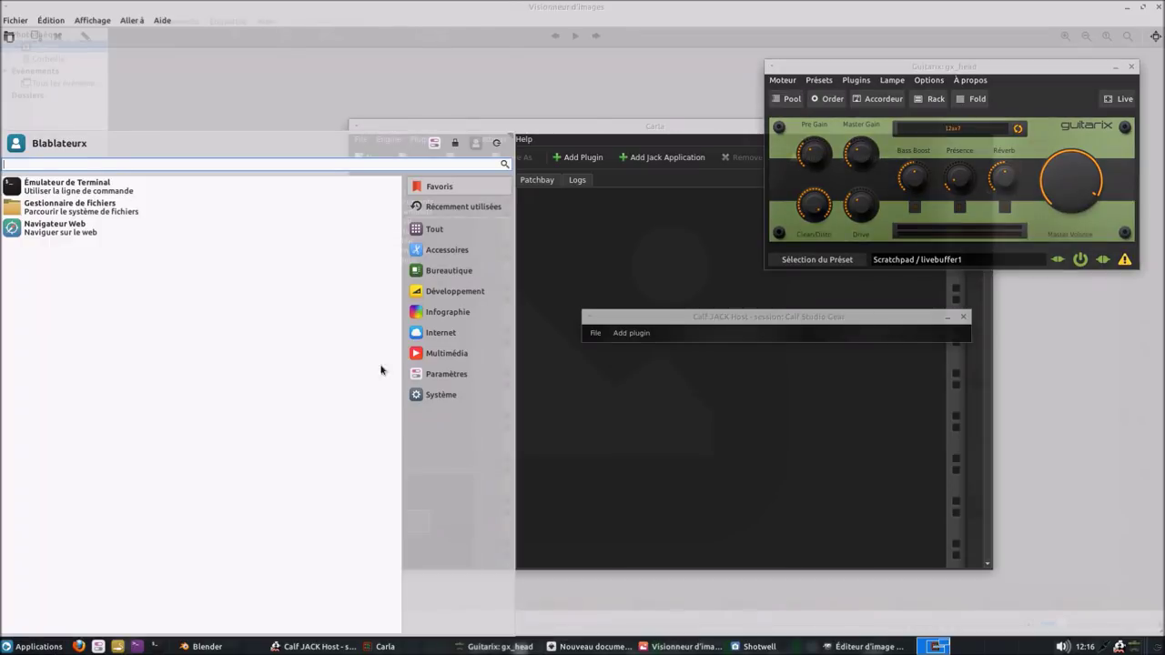
left_click(475, 355)
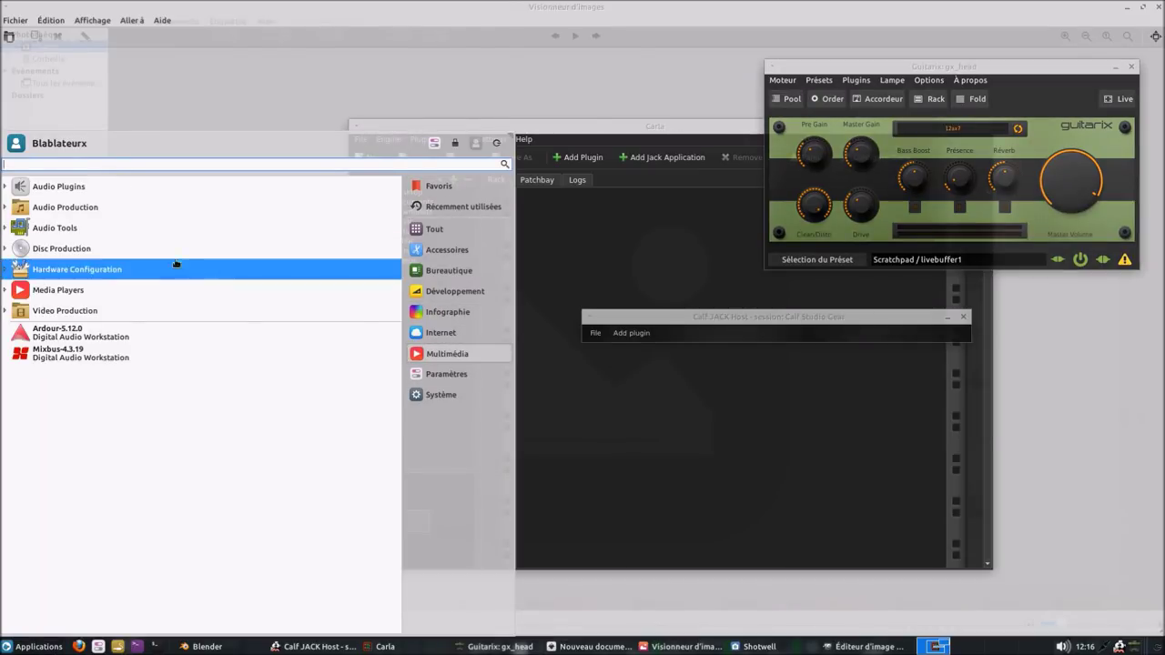